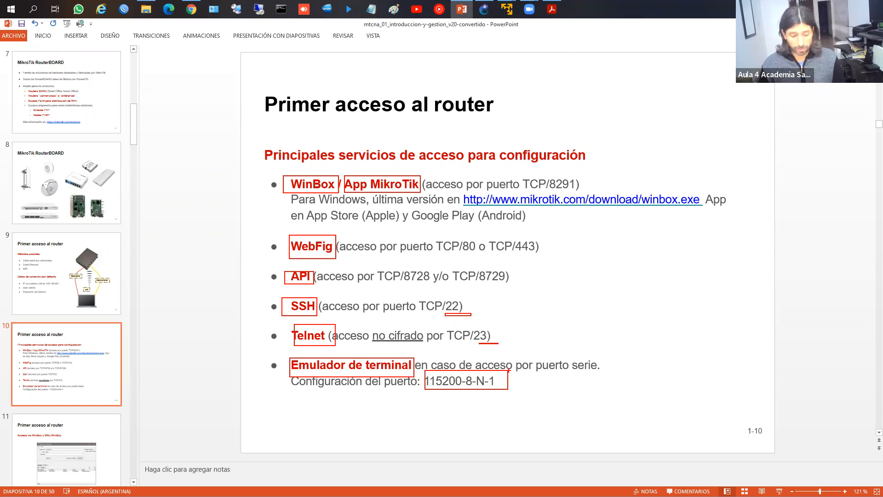
Step: Clear the slide ink and advance past slides 11 and 12 to slide 13, 'Acceso via WebFig'
key(Escape)
scroll(509, 371, down, 1)
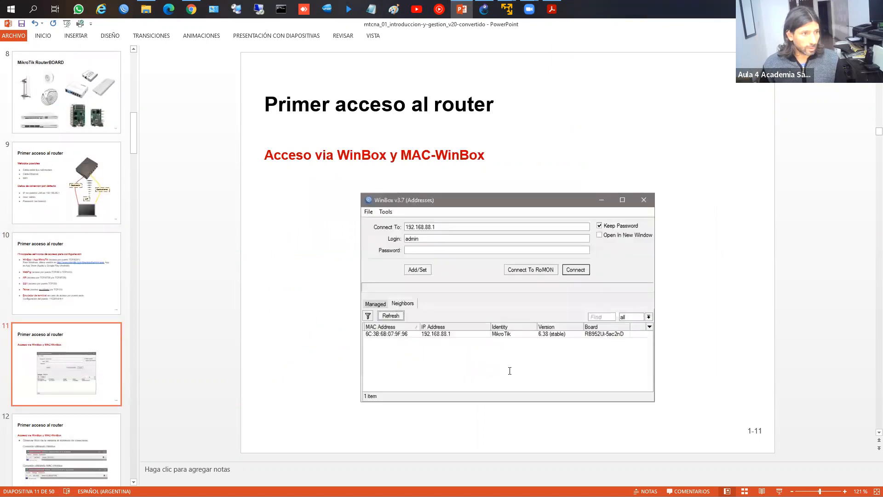
scroll(510, 371, down, 1)
scroll(509, 372, down, 1)
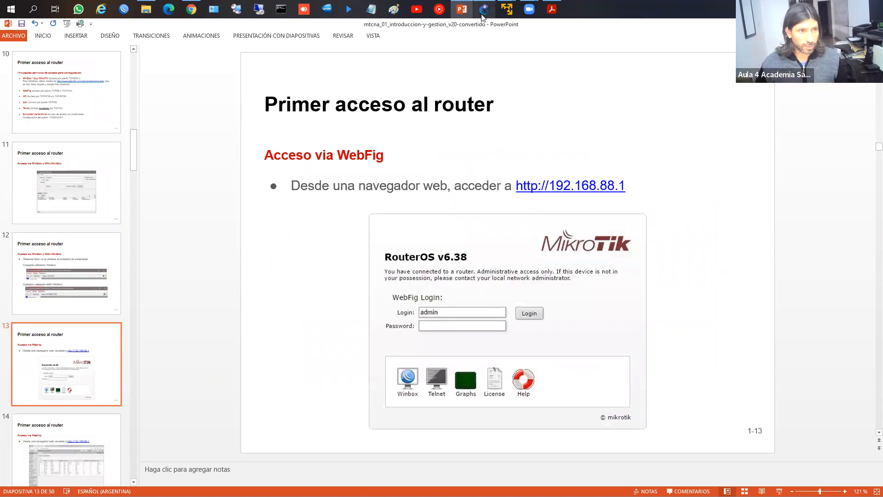
mouse_move(482, 17)
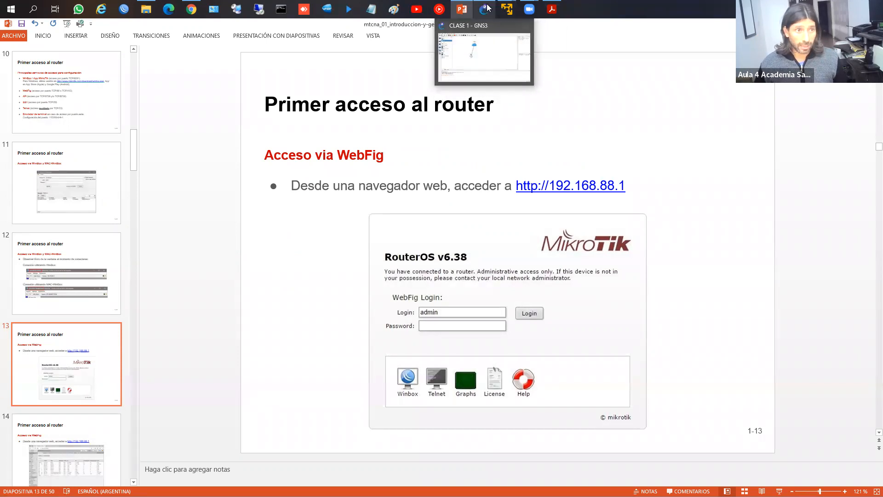
Step: Delete the router and Cloud1 nodes from the CLASE 1 canvas and hide the devices panel
click(486, 9)
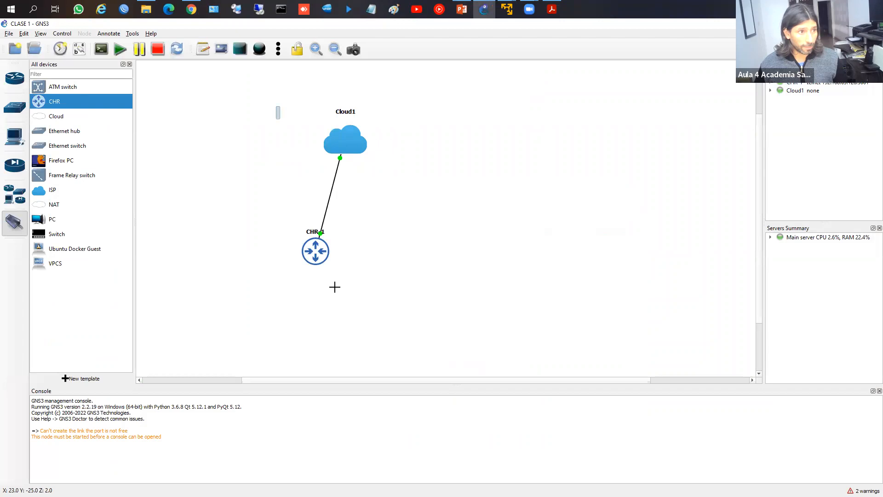
key(Delete)
click(452, 270)
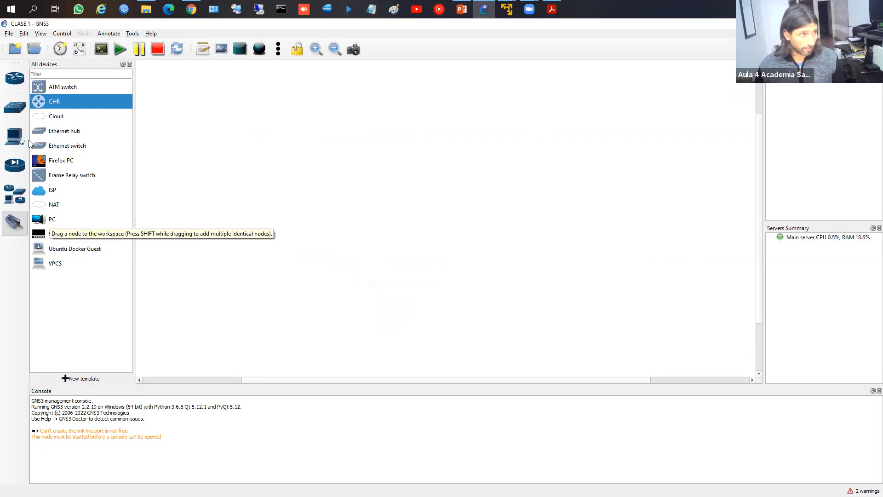
click(15, 194)
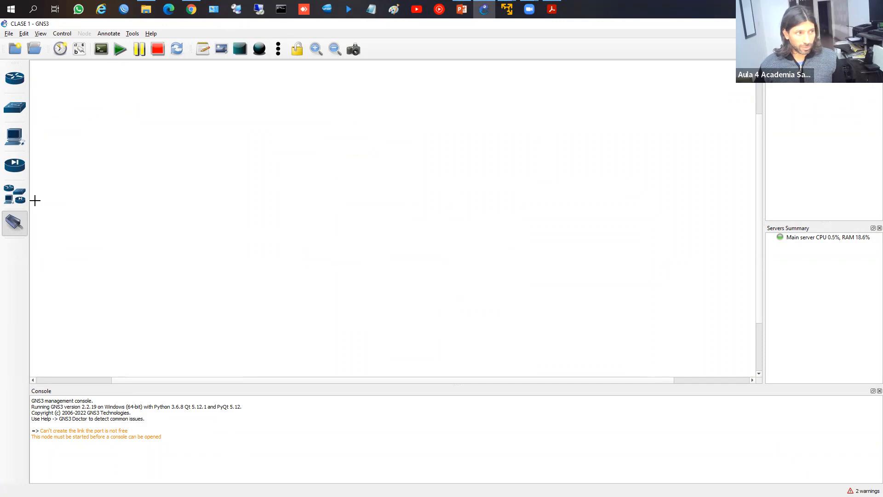
Step: Place a CHR router at the canvas centre with an ISP cloud, Cloud1, above it
click(8, 202)
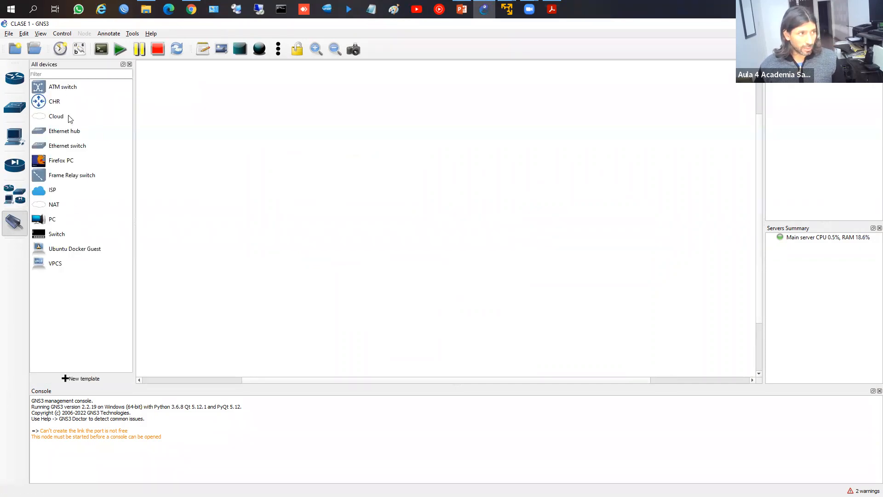
drag(42, 104, 371, 206)
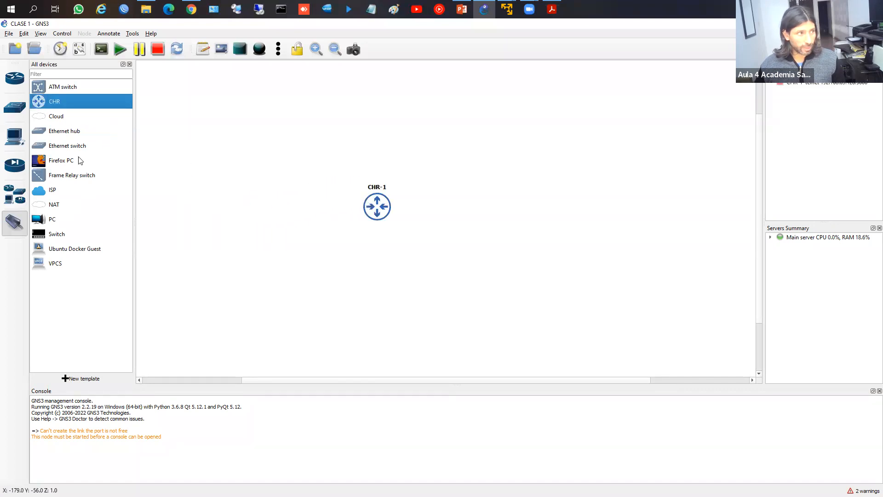
drag(48, 193, 369, 109)
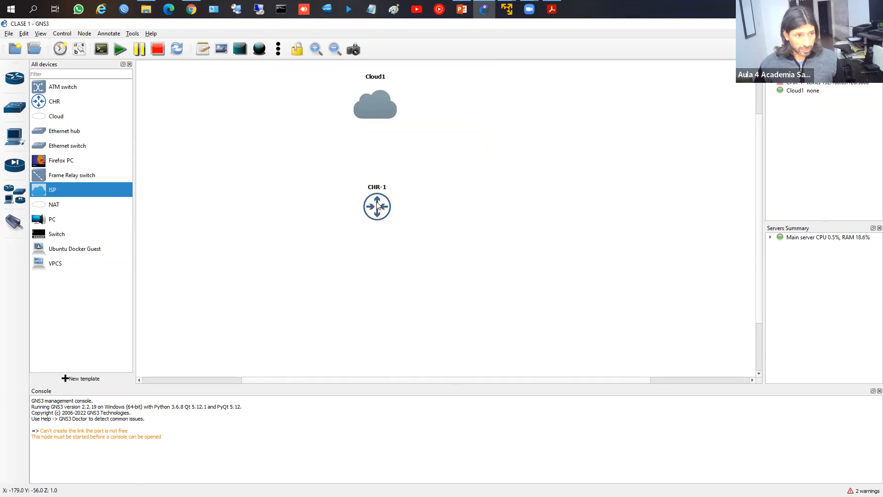
Step: Change the CHR-1 node's hostname to ROUTER
double_click(373, 187)
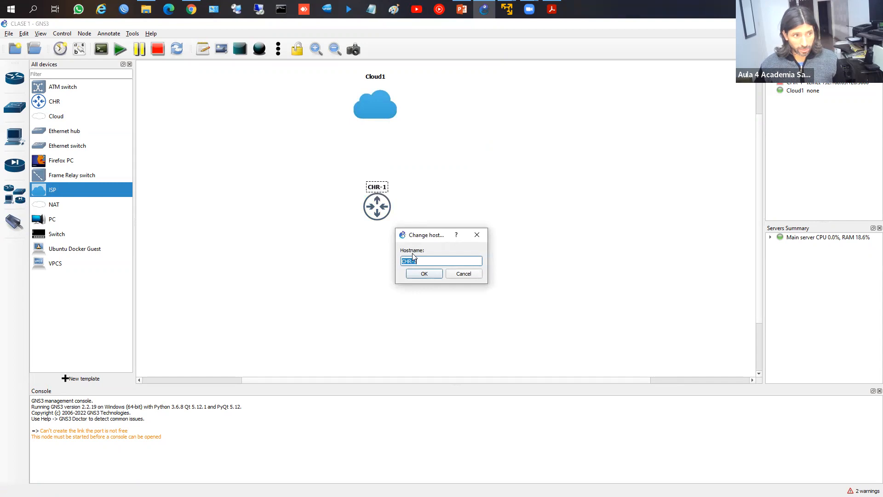
click(454, 275)
right_click(374, 211)
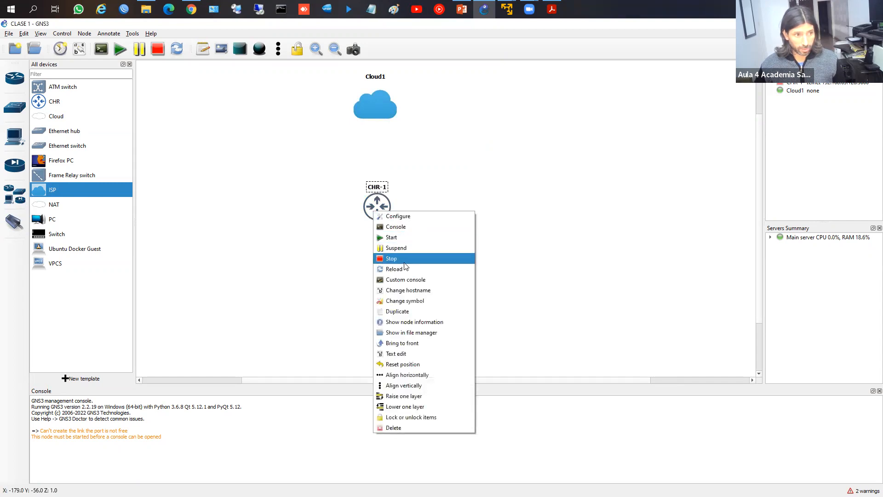
click(405, 290)
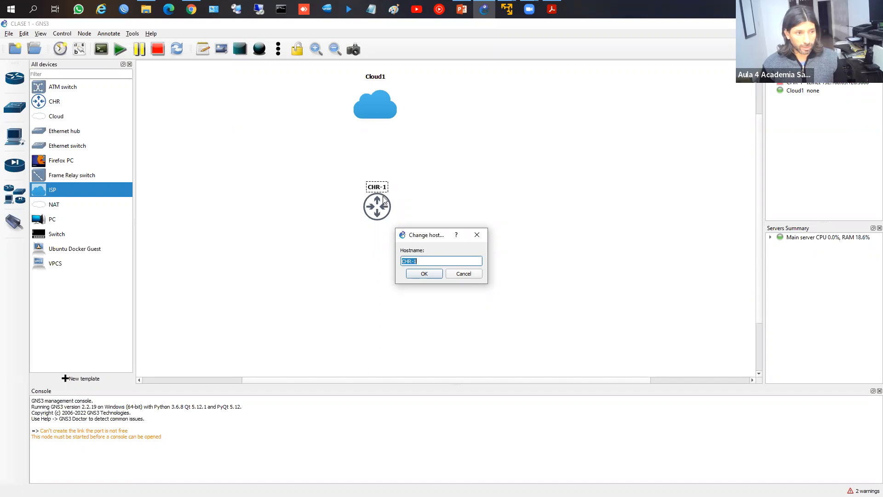
text(ROUTTER)
key(BackSpace)
key(BackSpace)
key(BackSpace)
text(ER)
key(Return)
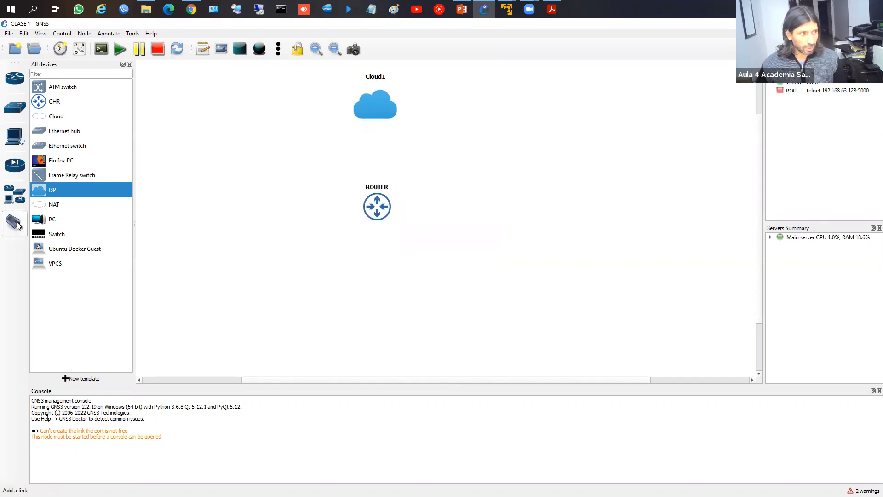
right_click(382, 205)
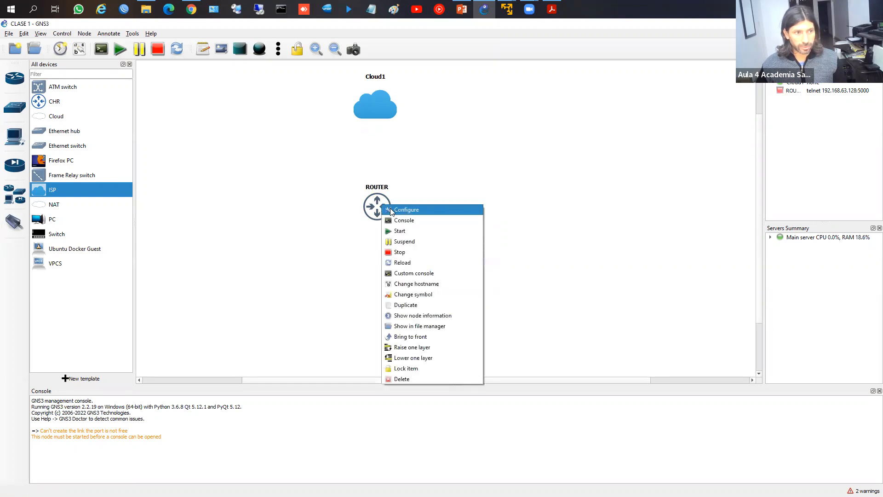
Step: Configure ROUTER with 2 vCPUs, 512 MB RAM and 5 network adapters, then save
click(393, 209)
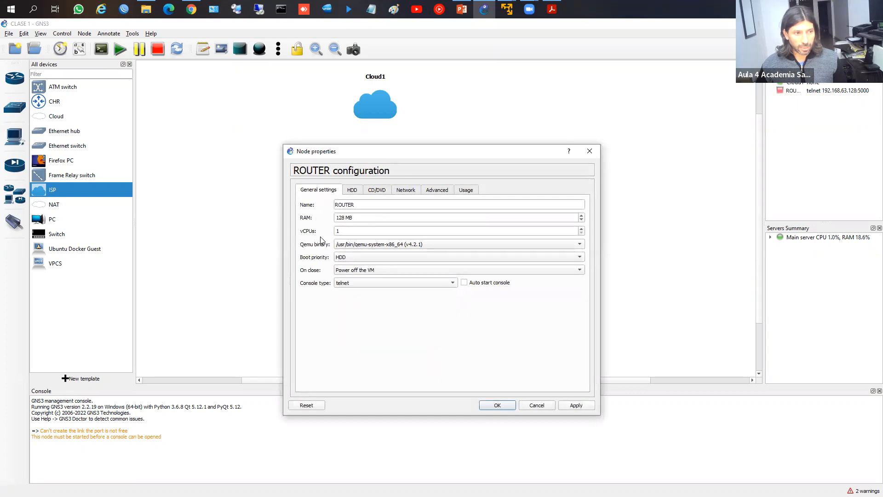
click(406, 190)
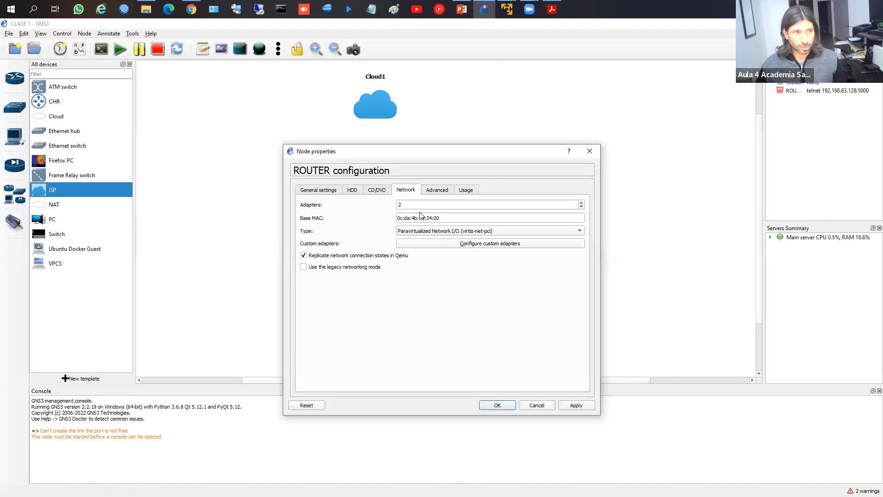
click(332, 191)
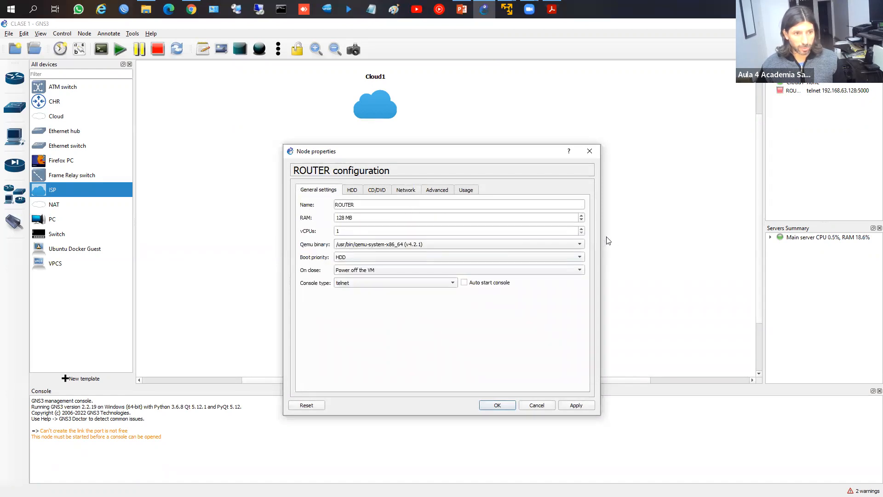
click(581, 228)
double_click(340, 218)
text(512)
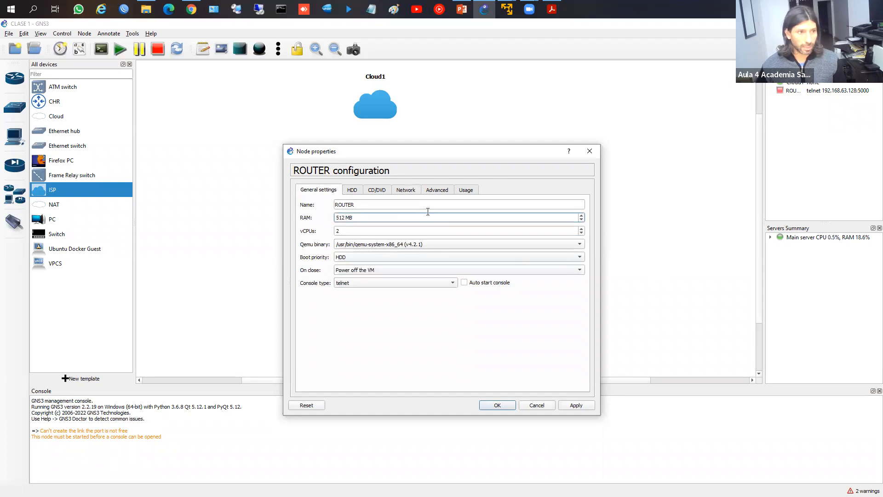
click(405, 190)
double_click(399, 204)
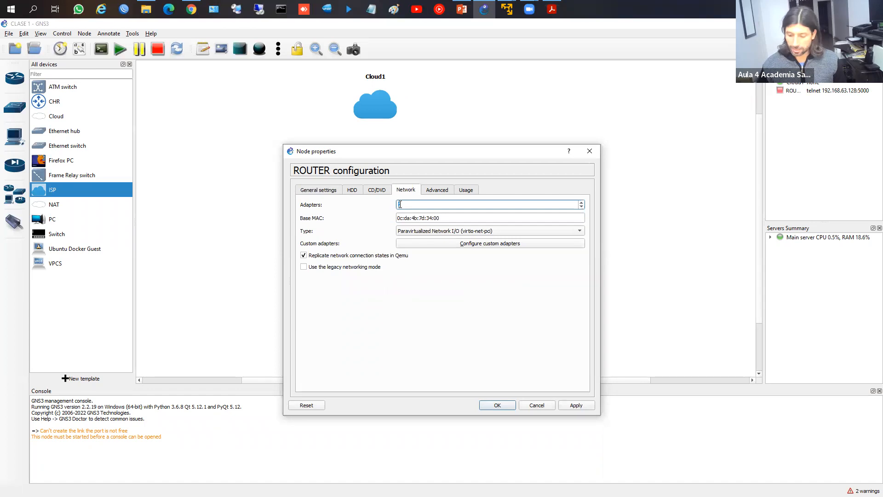
text(5)
click(507, 405)
right_click(377, 206)
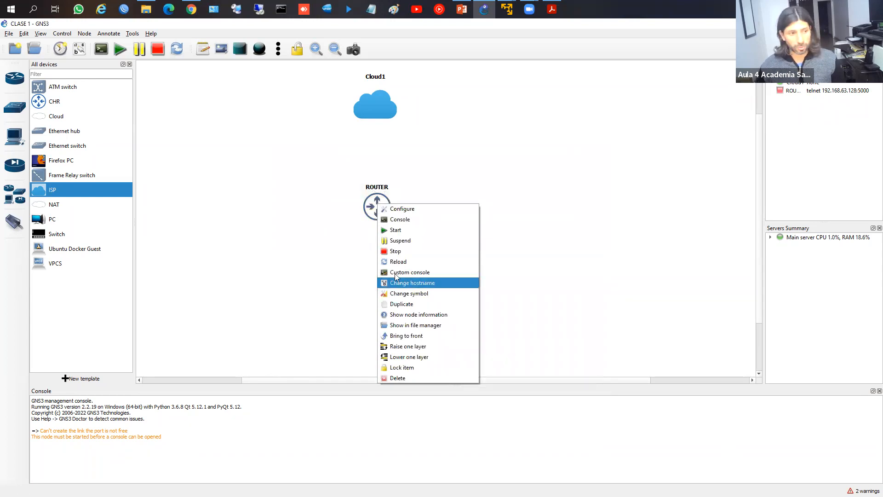
click(339, 271)
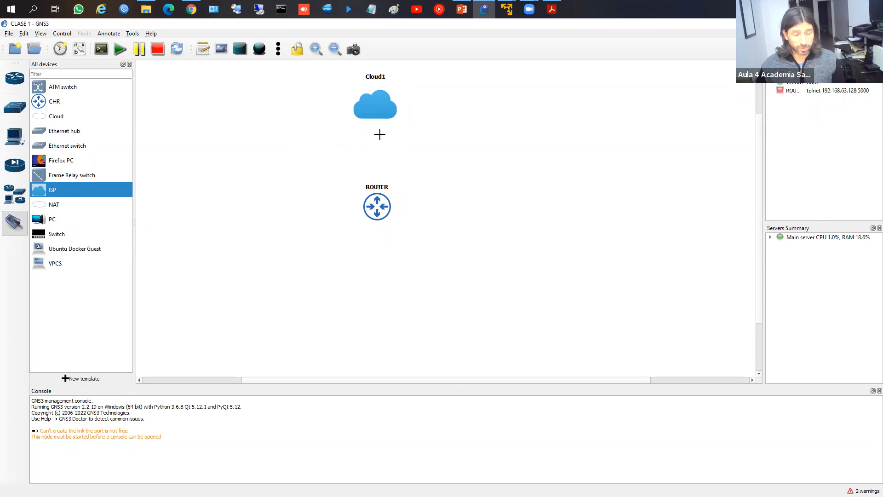
Step: Link Cloud1's eth0 port to ROUTER's ether1 port
click(374, 112)
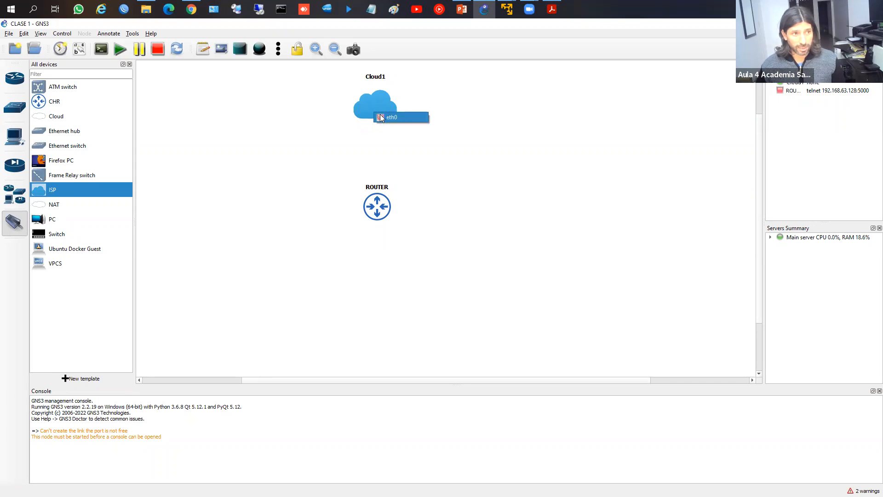
click(379, 116)
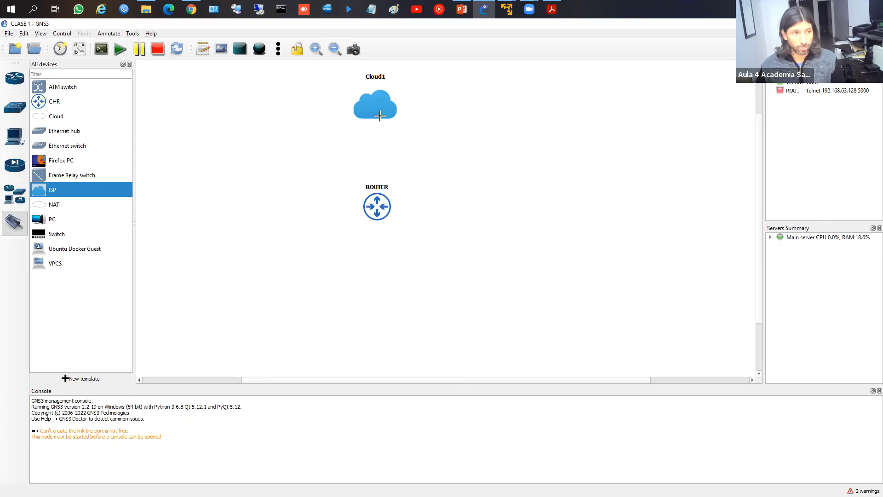
click(377, 203)
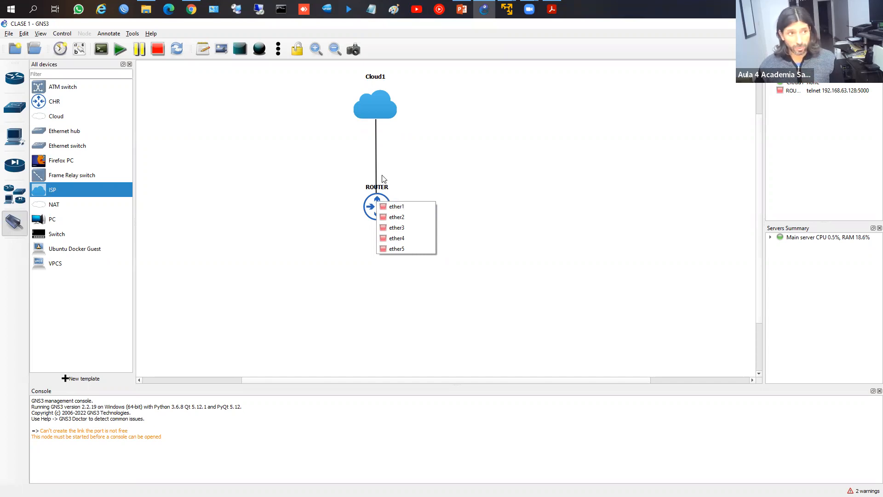
click(395, 207)
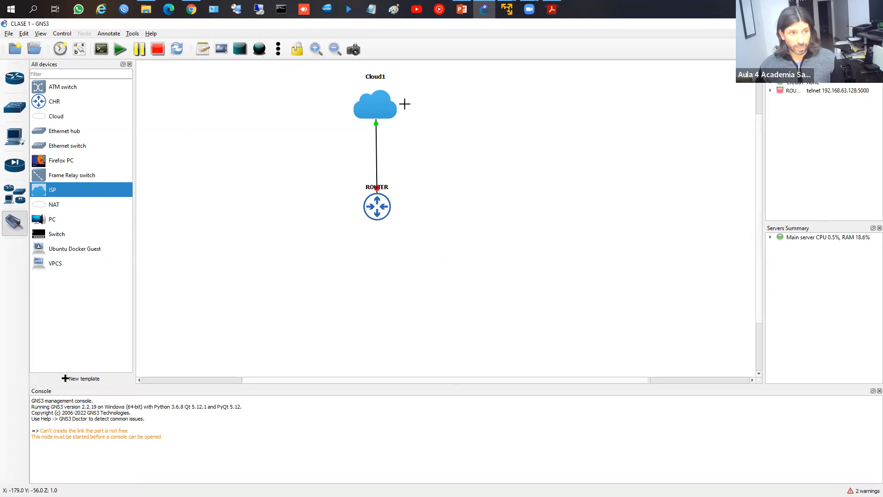
Step: Start all nodes in the topology, confirming the prompt
click(120, 49)
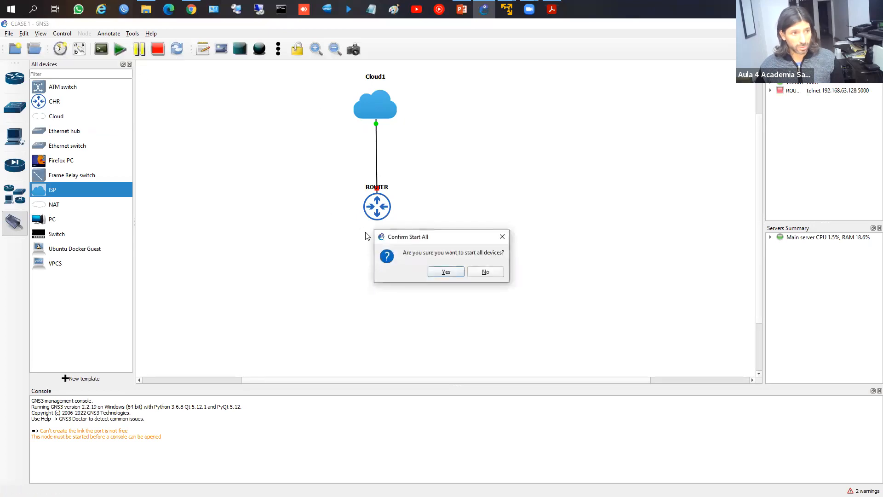
click(446, 272)
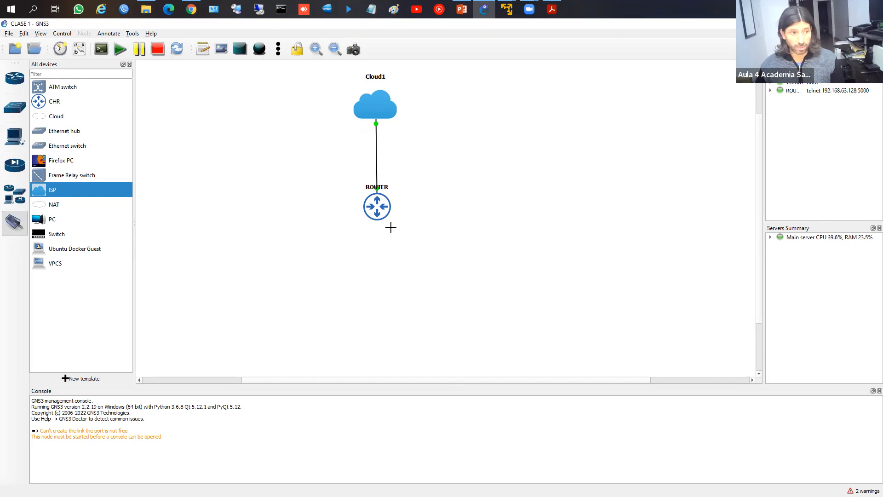
right_click(377, 206)
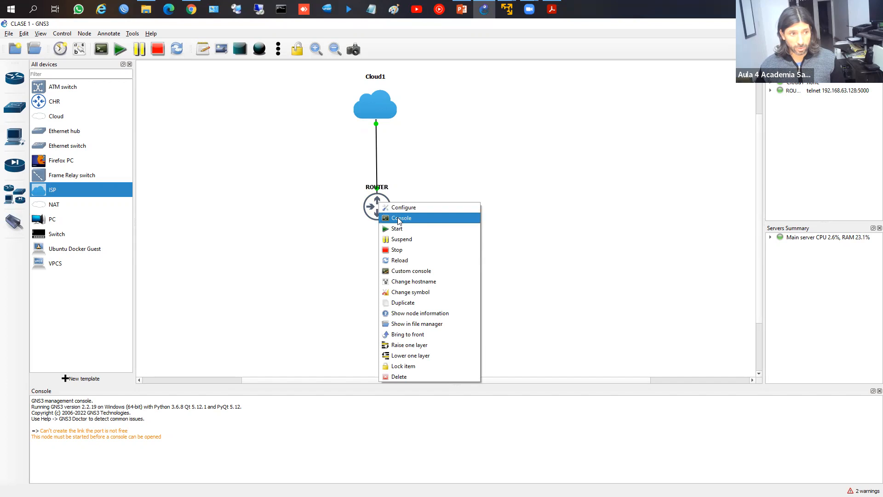
Step: Open a console session to ROUTER and centre the PuTTY window
click(399, 218)
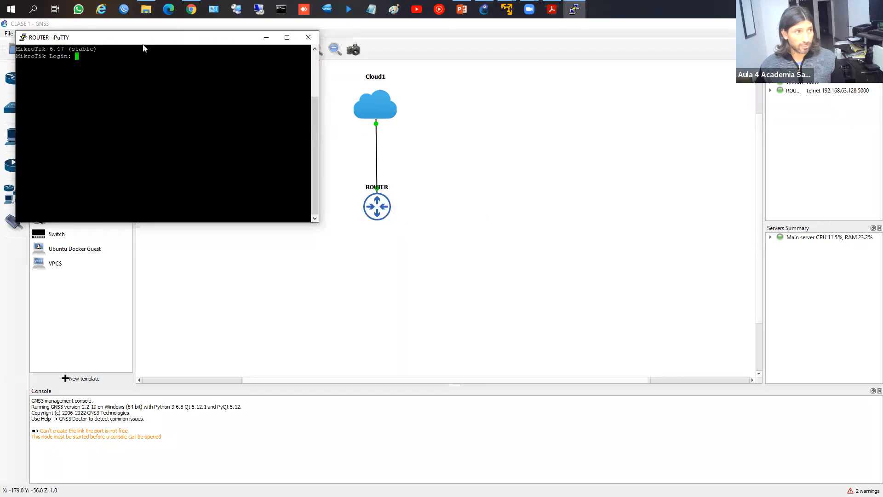
drag(143, 45, 453, 149)
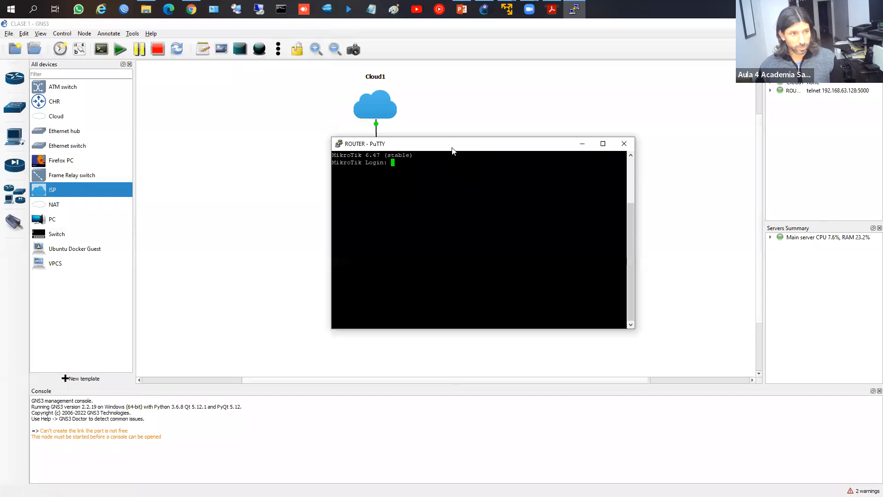
click(445, 135)
key(alt+Tab)
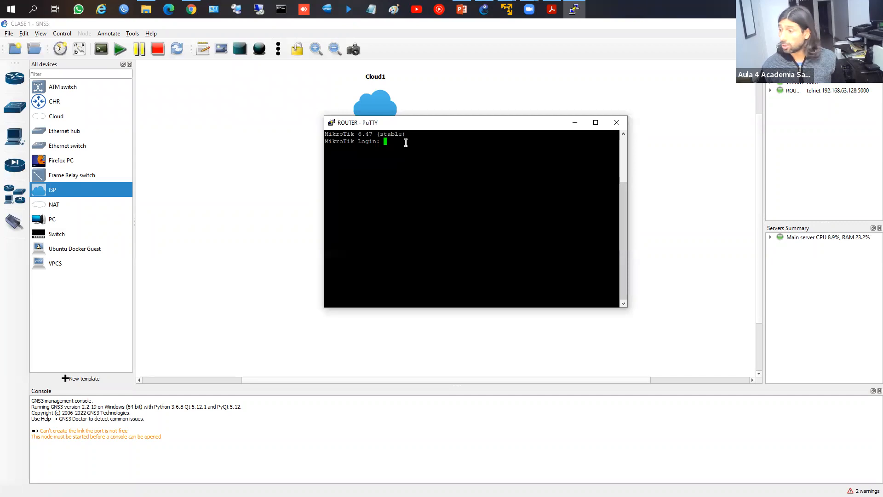
Step: Log in as admin, decline the license with n, and list top-level commands with ?
text(admin)
key(Return)
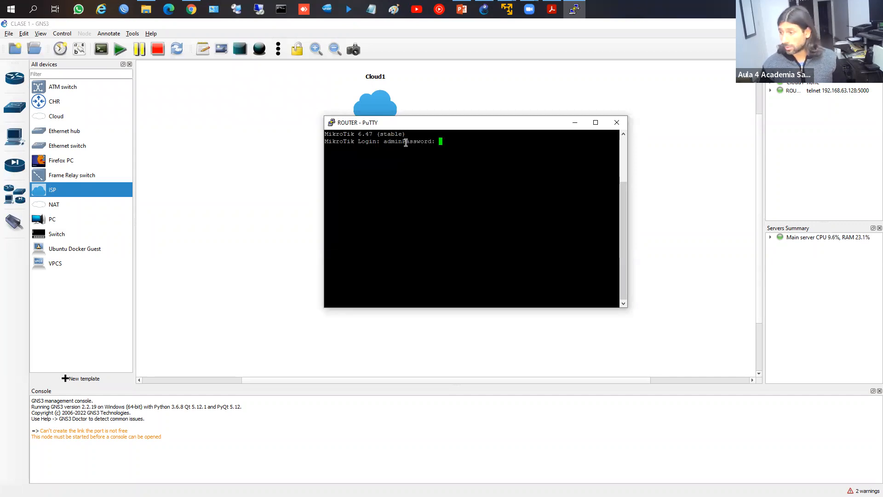
key(Return)
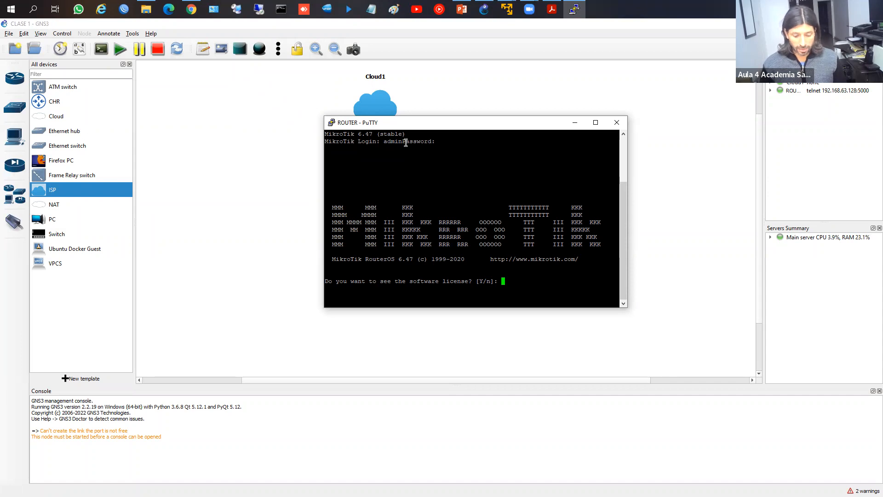
text(n)
key(Return)
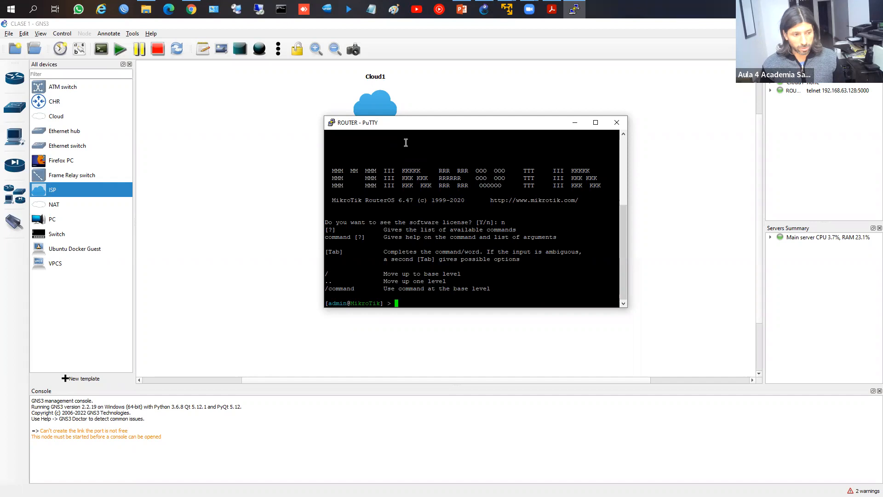
key(question)
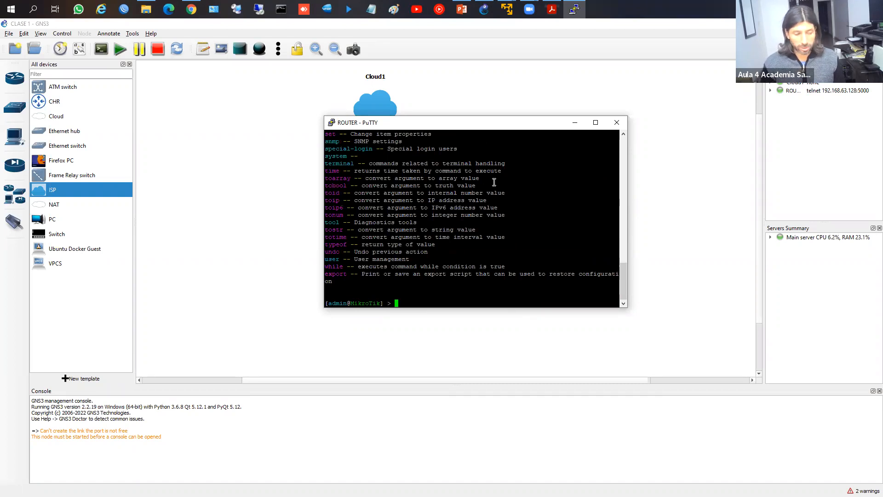
text(/)
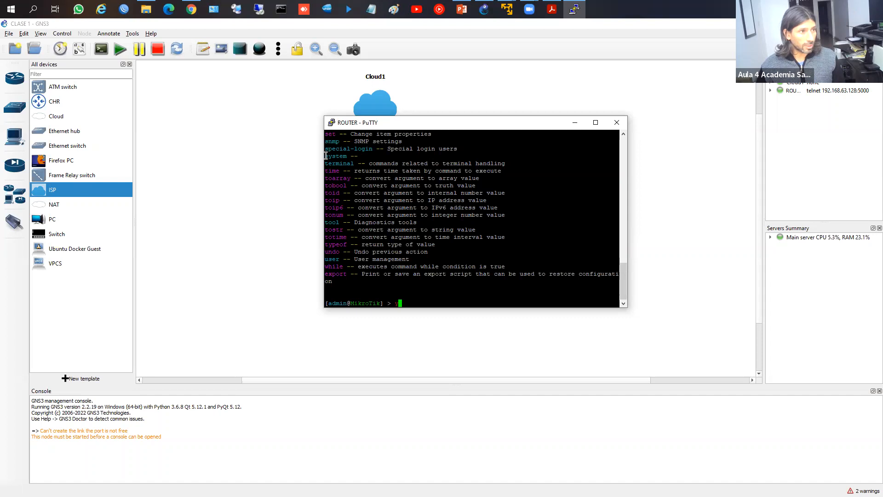
Step: Enter the /system menu and list its commands with ?
drag(327, 156, 361, 157)
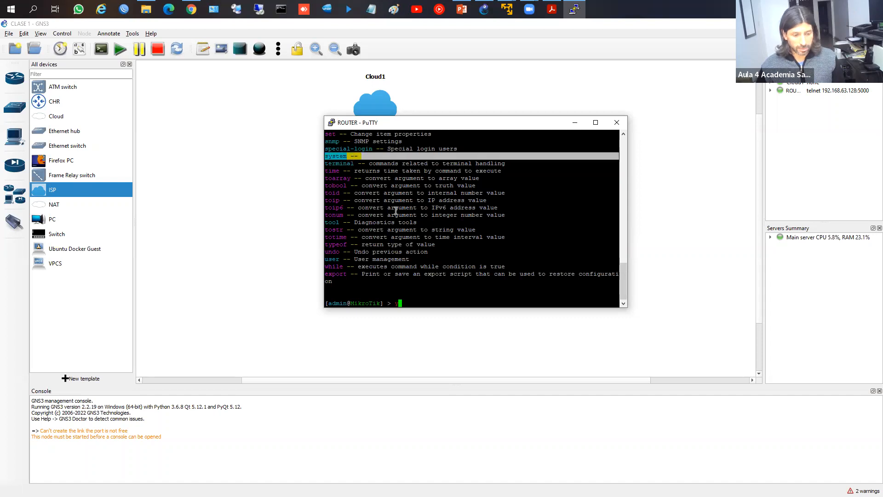
click(422, 300)
text(sys)
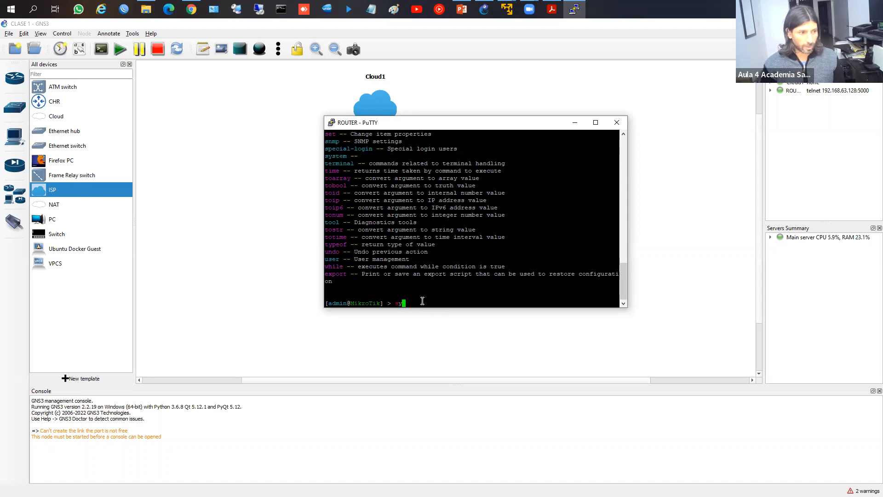
key(Tab)
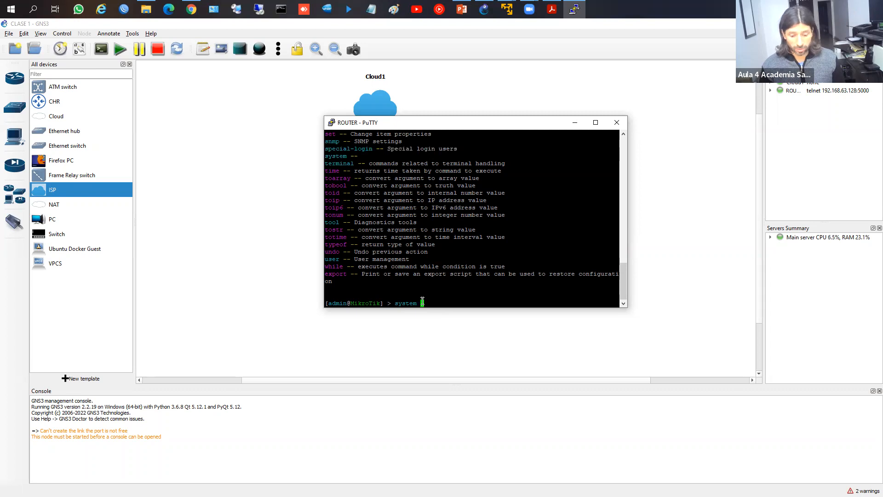
key(Return)
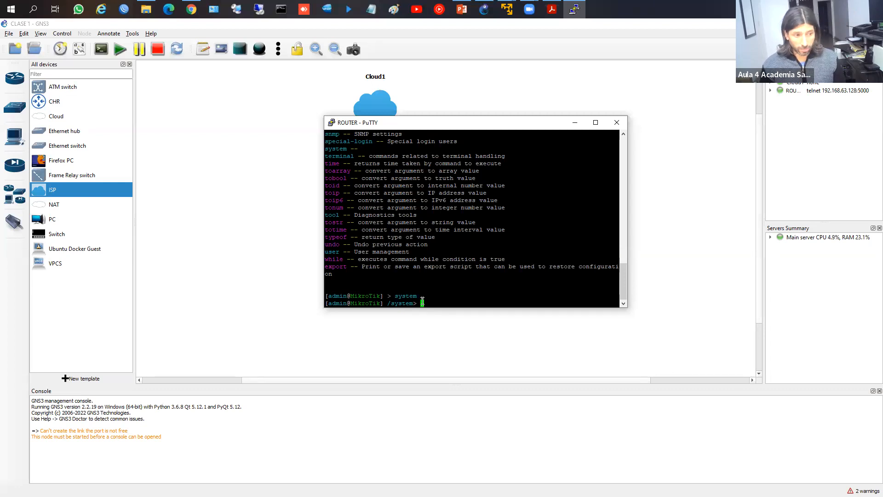
key(question)
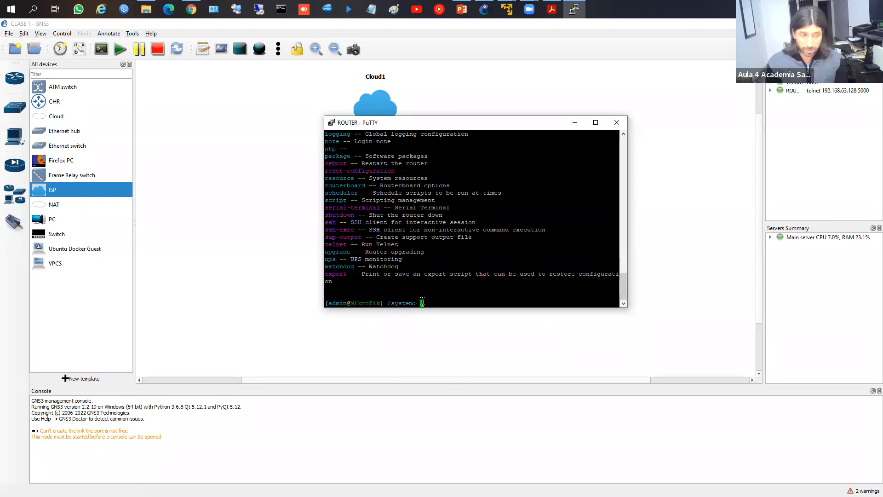
Step: Run identity set name=ROUTER1 to rename the router to ROUTER1
text(package)
key(BackSpace)
key(BackSpace)
key(BackSpace)
key(BackSpace)
key(BackSpace)
key(BackSpace)
key(BackSpace)
key(BackSpace)
text(identity)
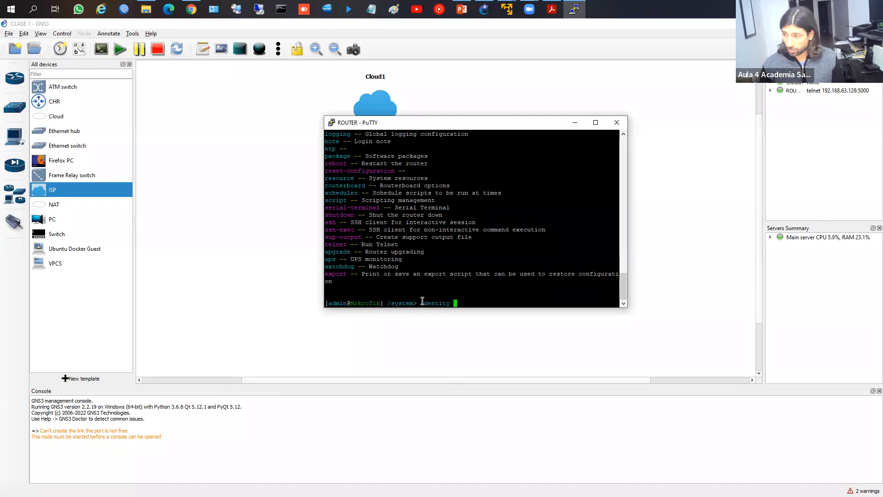
text(set name=ROUTER)
key(Return)
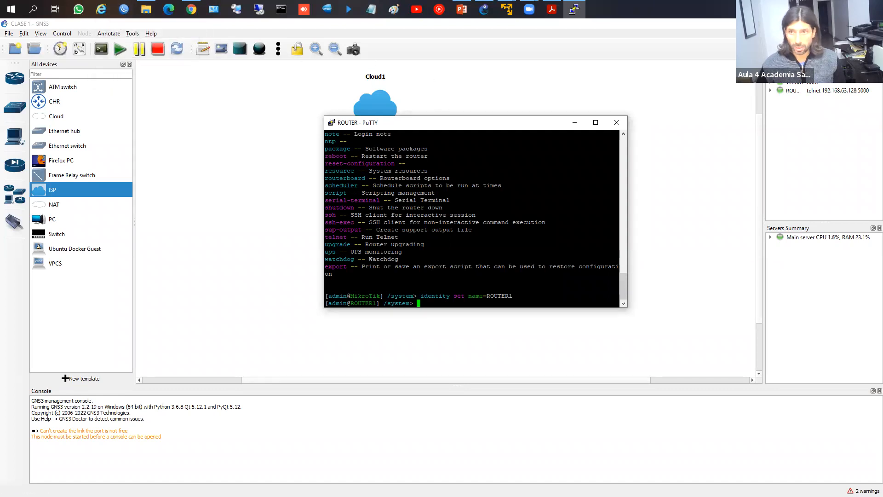
key(alt+Tab)
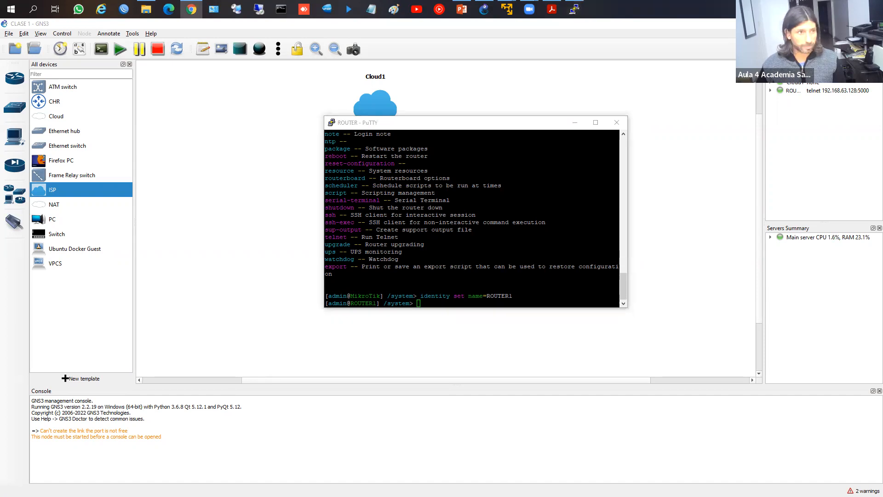
Step: Open MikroTik's Software page, browse the downloads and expand the WinBox 3.35 options
drag(306, 64, 304, 2)
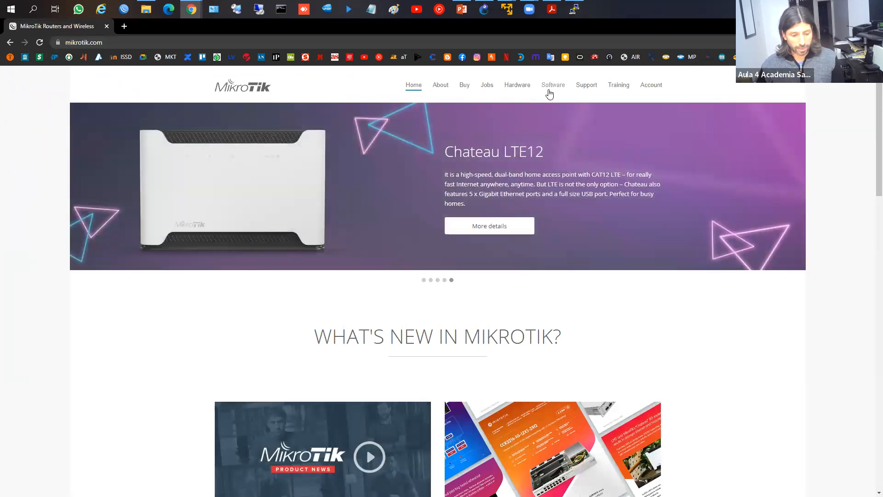
drag(532, 74, 570, 99)
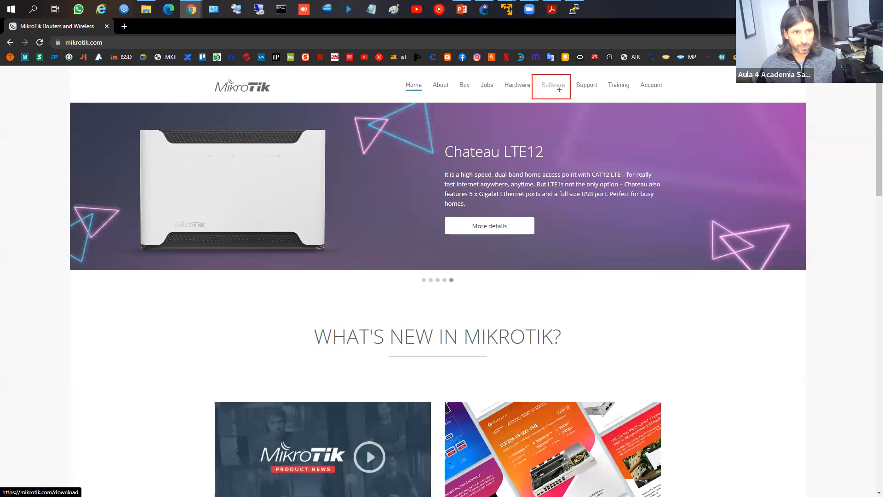
key(Escape)
click(552, 90)
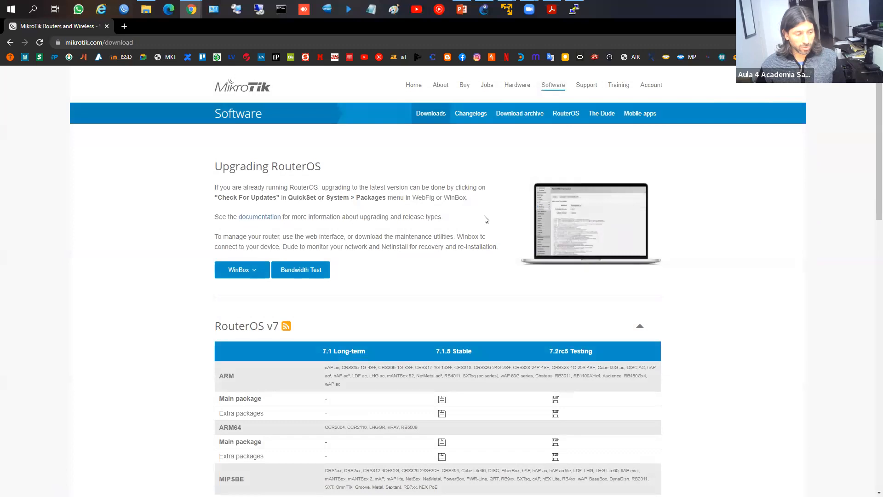
scroll(486, 218, down, 1)
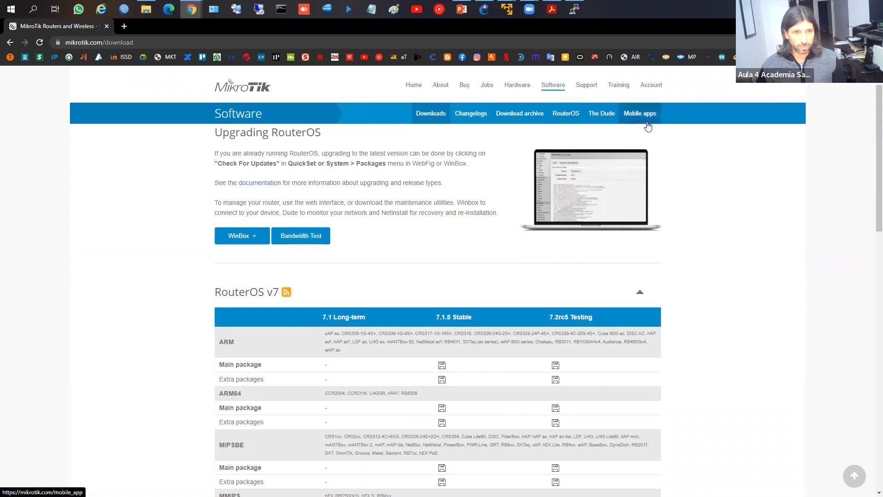
scroll(251, 311, down, 3)
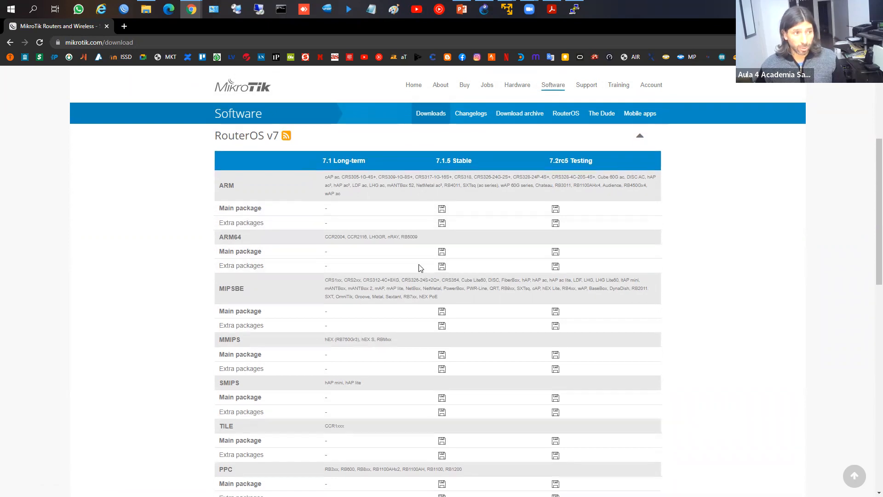
scroll(421, 266, up, 2)
scroll(487, 248, up, 2)
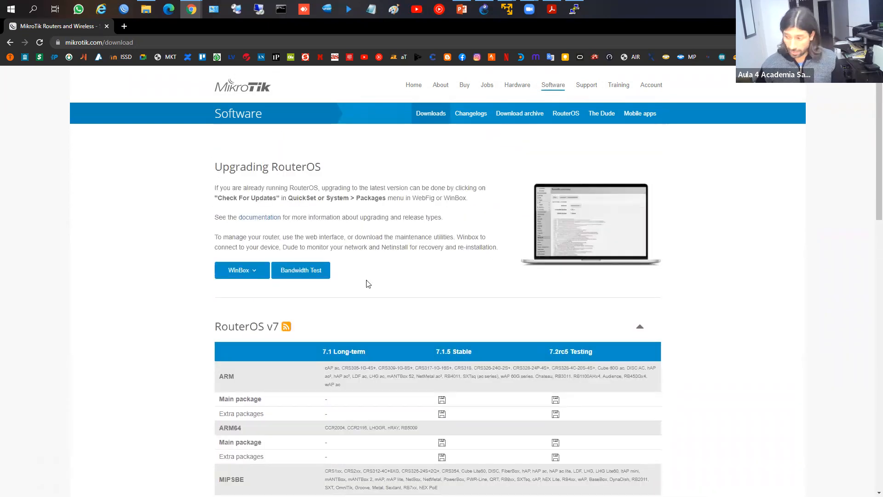
click(257, 274)
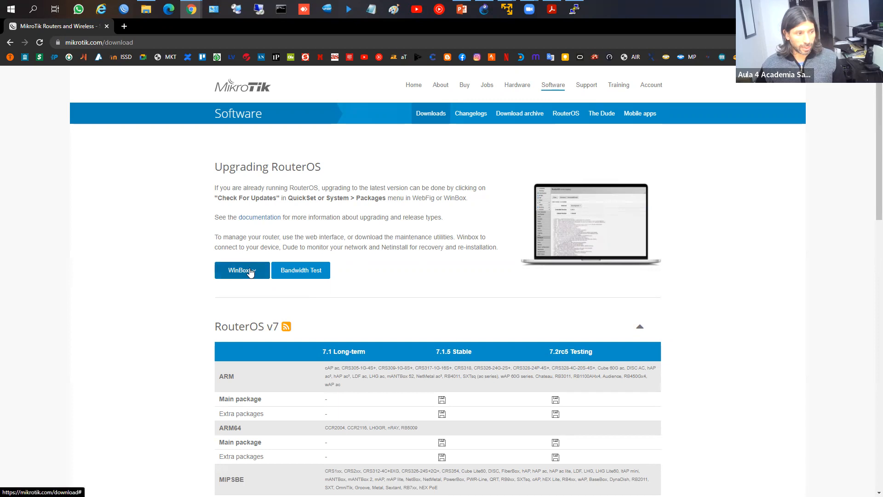
Step: Bring WinBox forward, maximized, showing its Managed list of 24 saved routers
click(125, 10)
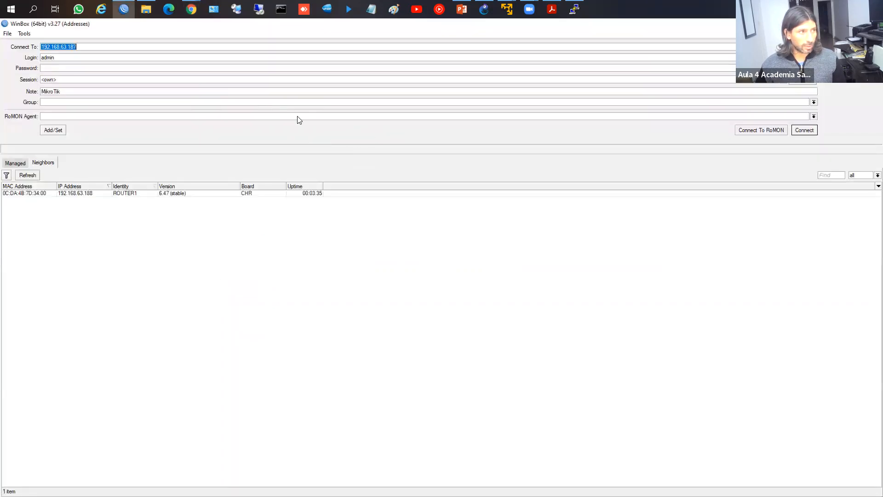
click(14, 162)
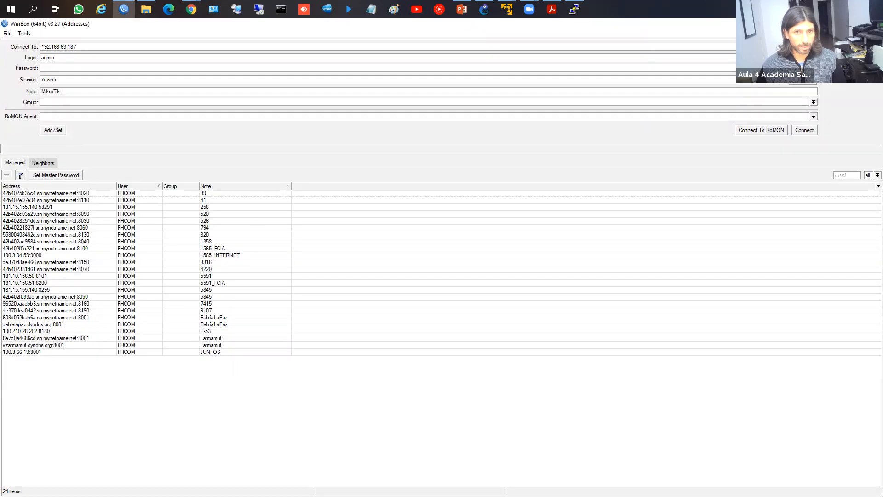
click(851, 23)
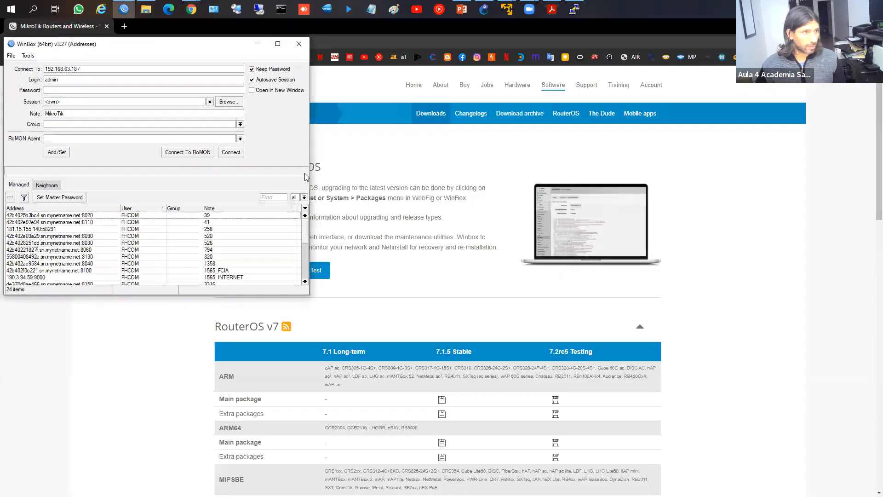
click(279, 46)
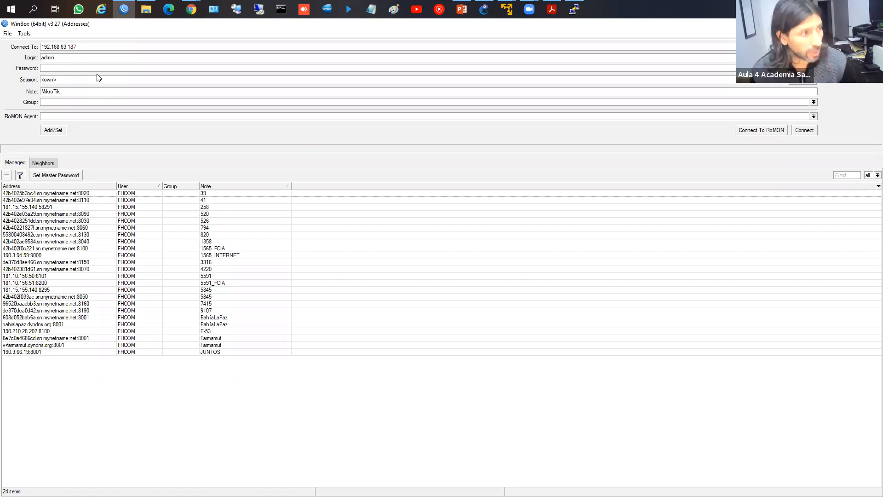
Step: Load the first saved router's address, login and note into the connection fields, highlighting the list
click(86, 195)
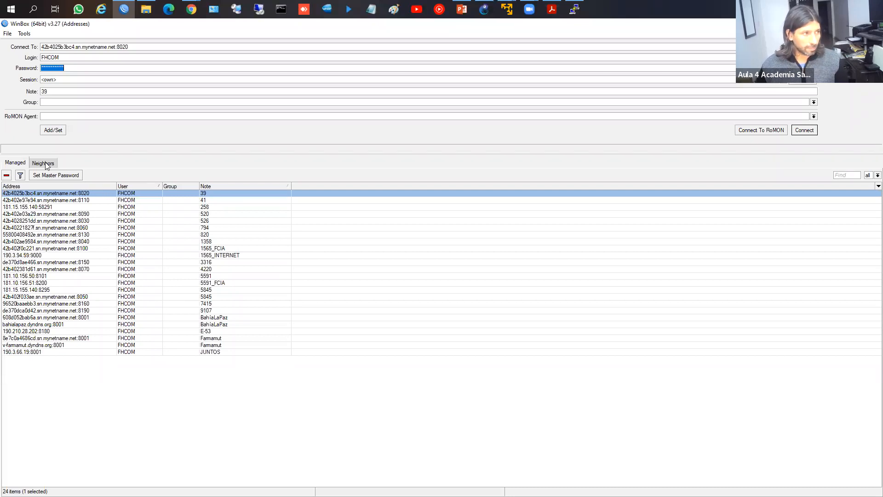
drag(1, 154, 59, 168)
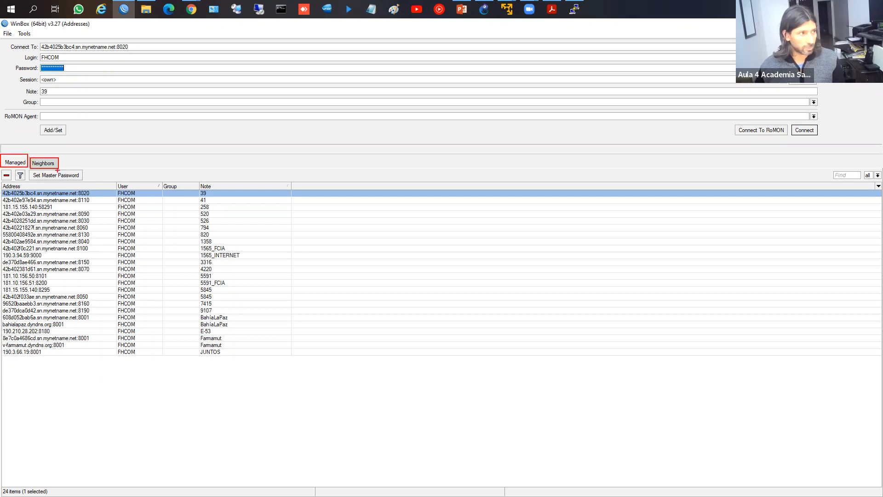
key(Escape)
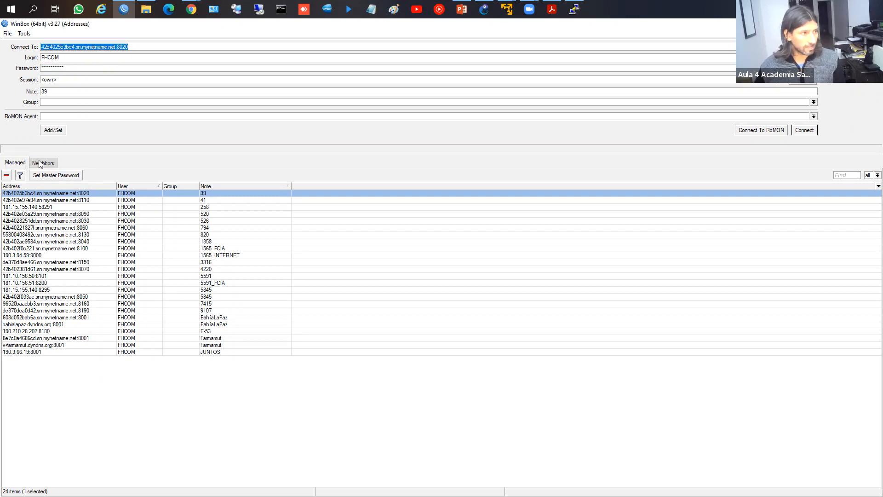
Step: Compare the MikroTik (192.168.88.1) and ROUTER1 (192.168.63.188) neighbours, ending with ROUTER1 selected
click(40, 164)
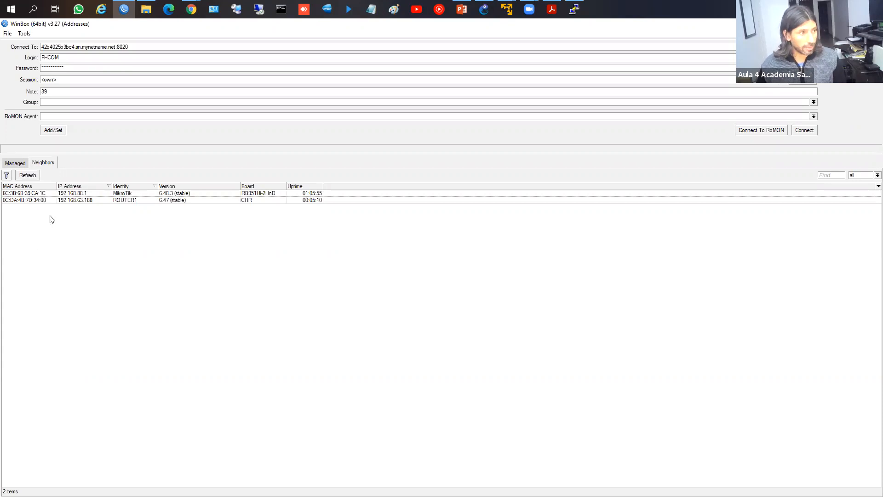
click(38, 194)
click(39, 199)
click(40, 194)
click(41, 199)
click(40, 194)
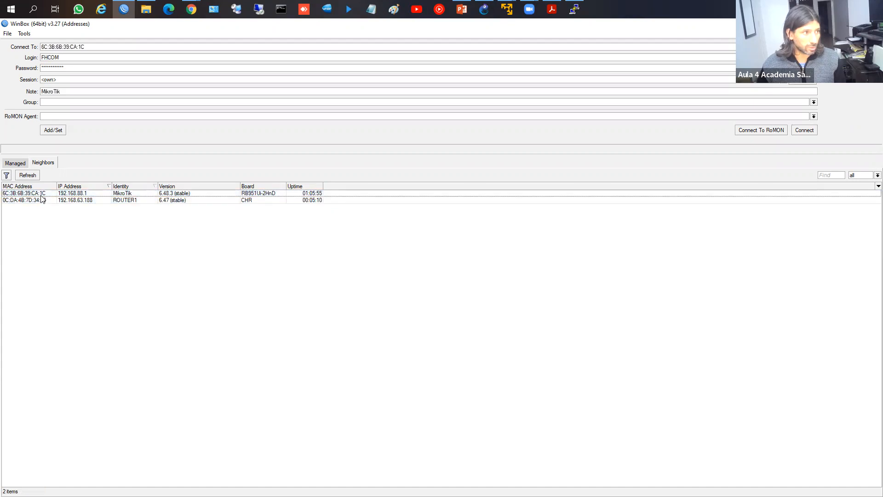
click(40, 200)
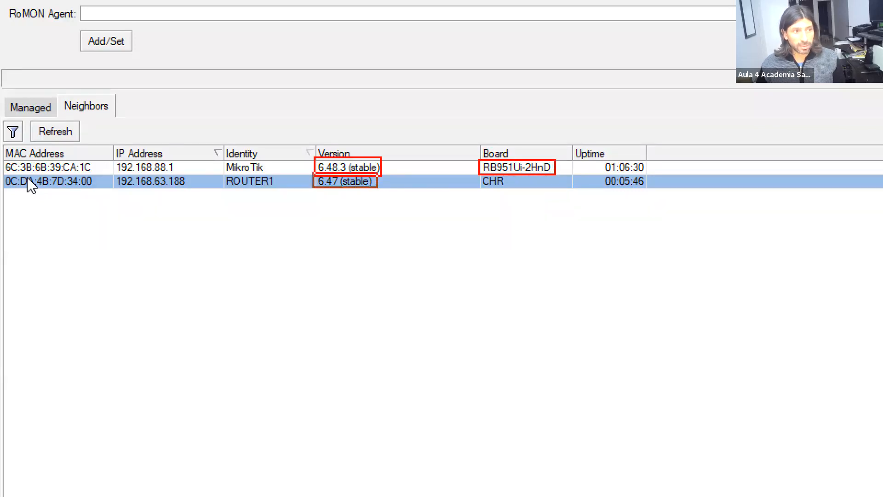
Step: Annotate the neighbour list, then target ROUTER1 by its IP address 192.168.63.188
drag(482, 175, 507, 189)
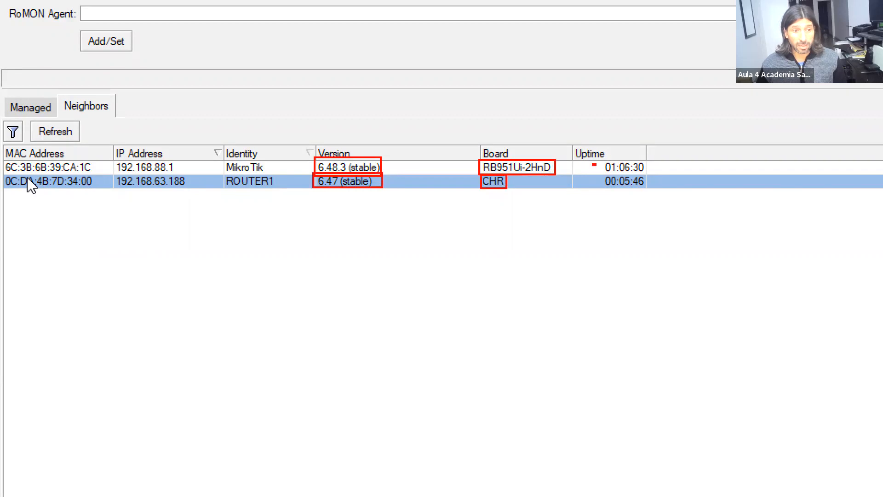
drag(589, 161, 649, 189)
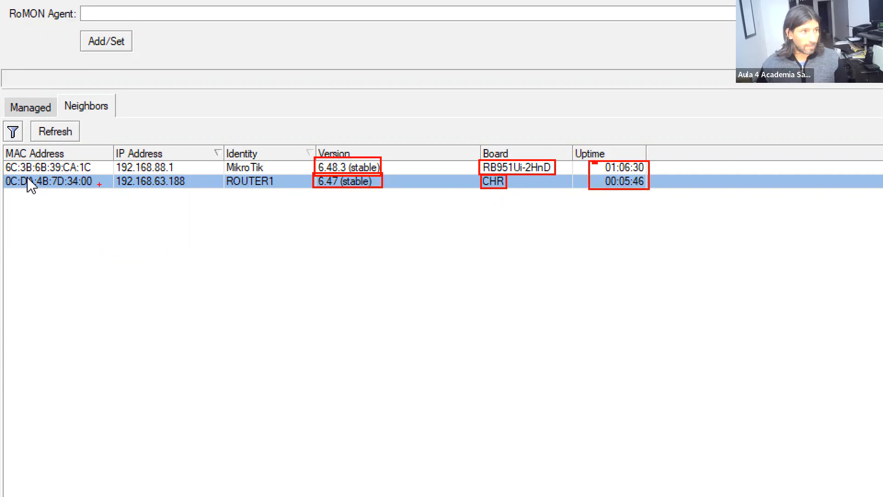
key(Escape)
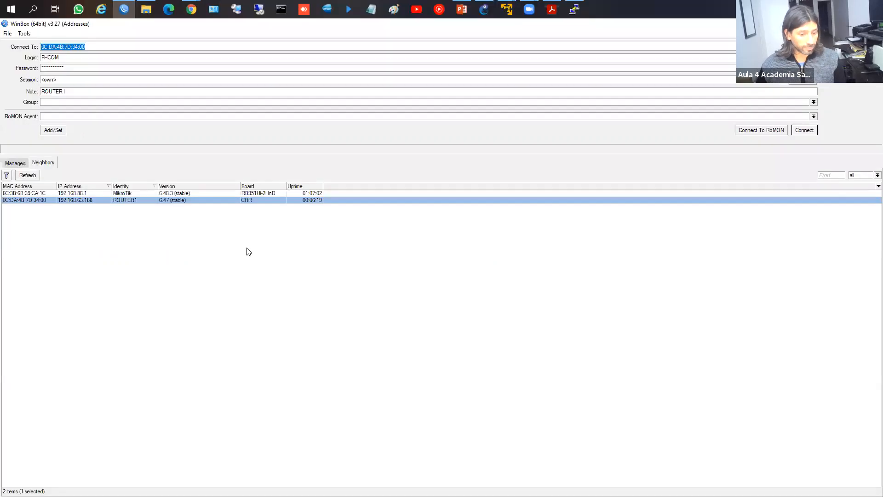
click(86, 199)
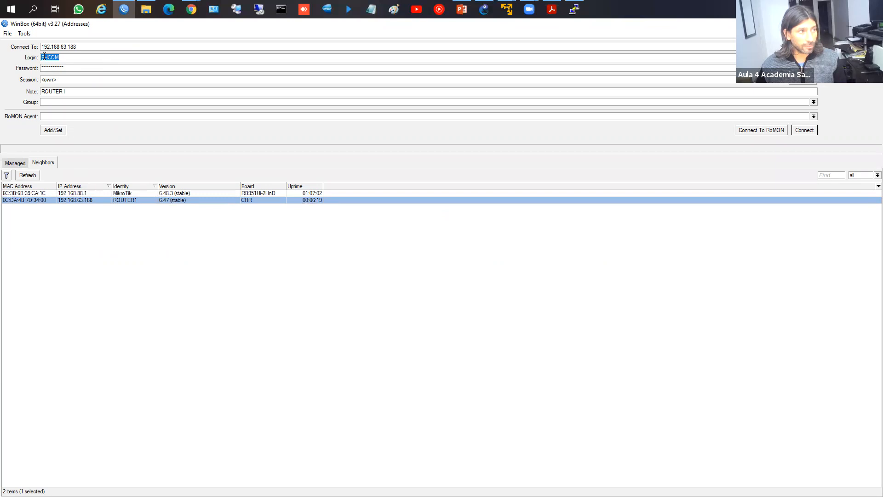
click(25, 194)
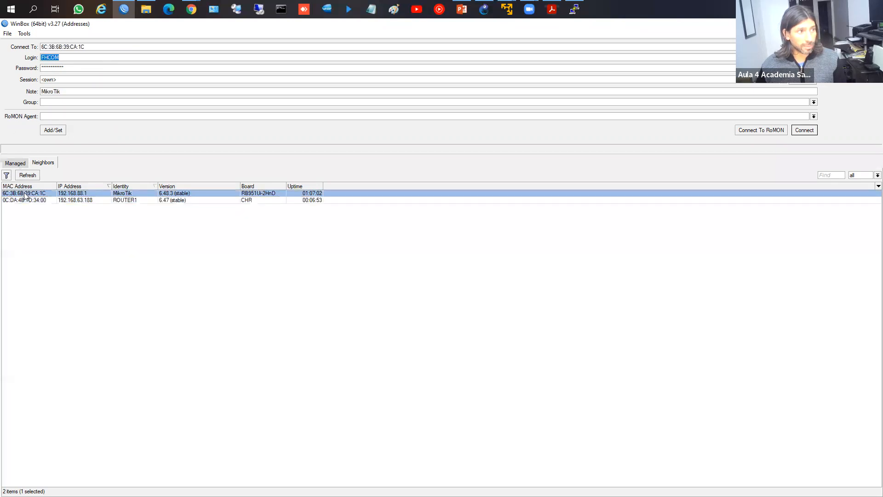
click(84, 199)
Step: Set the login to admin with an empty password and reselect ROUTER1 at 192.168.63.188
click(38, 196)
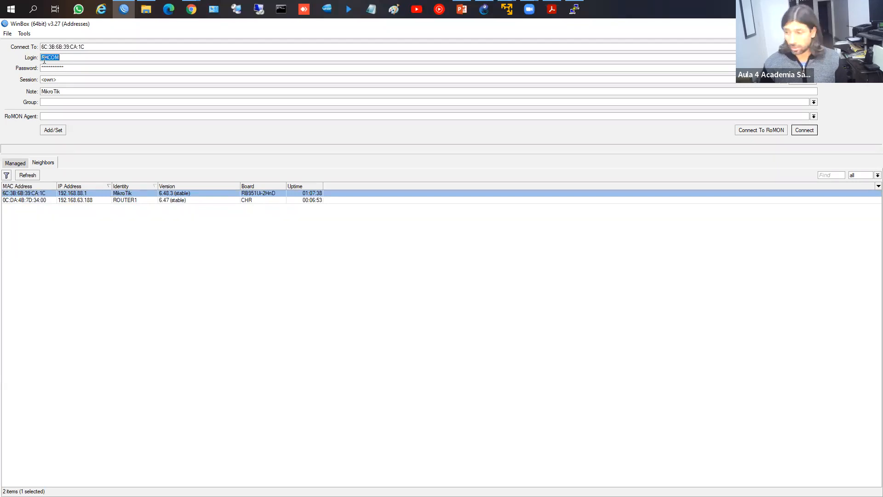
text(admin)
key(Tab)
key(BackSpace)
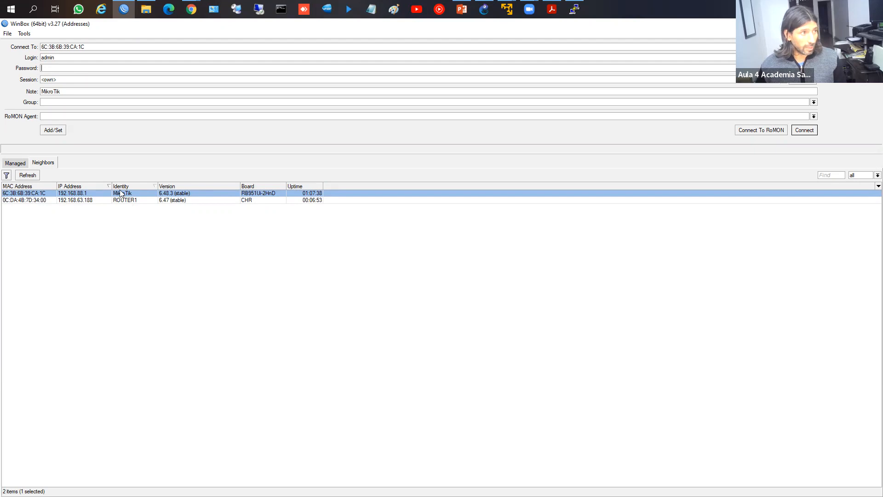
click(76, 201)
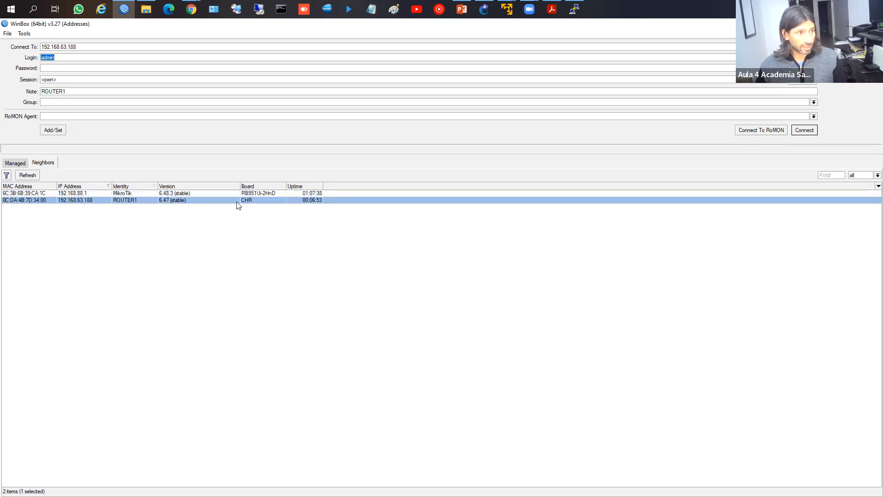
Step: Log in to ROUTER1 at 192.168.63.188 and maximize the RouterOS 6.47 session window
click(803, 130)
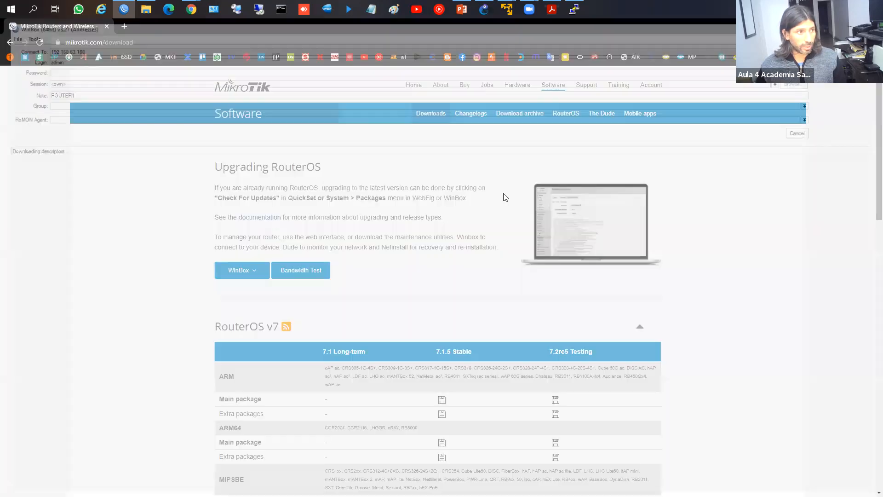
click(311, 26)
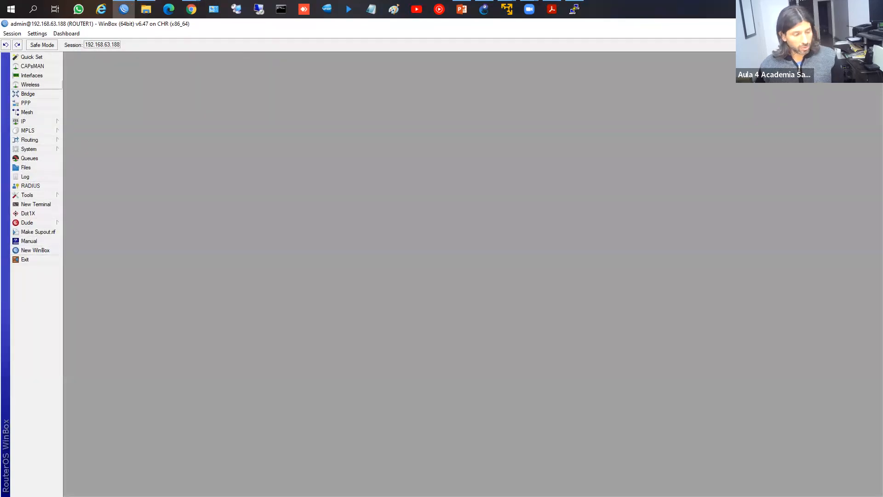
mouse_move(10, 52)
mouse_down()
mouse_move(39, 219)
mouse_move(63, 266)
mouse_up()
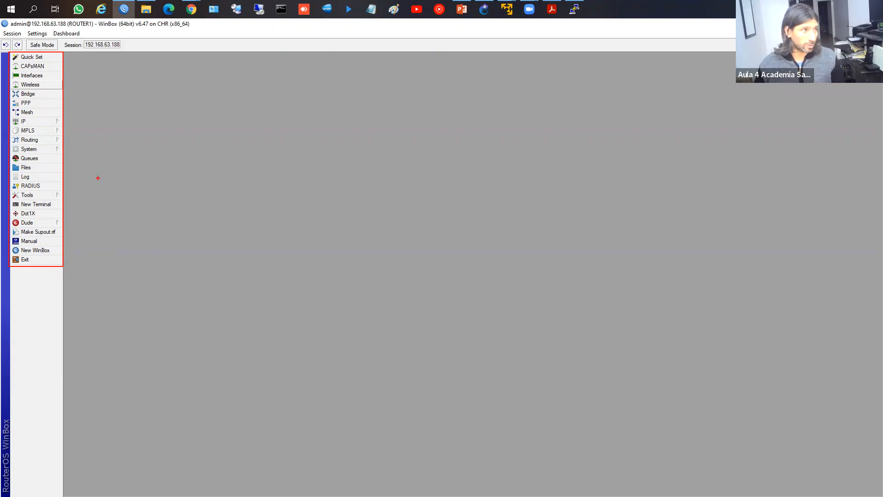
key(Escape)
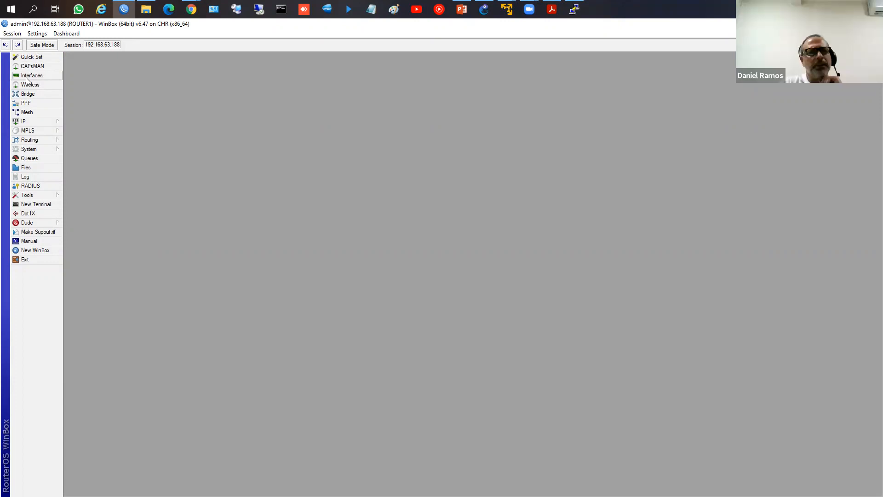
click(27, 77)
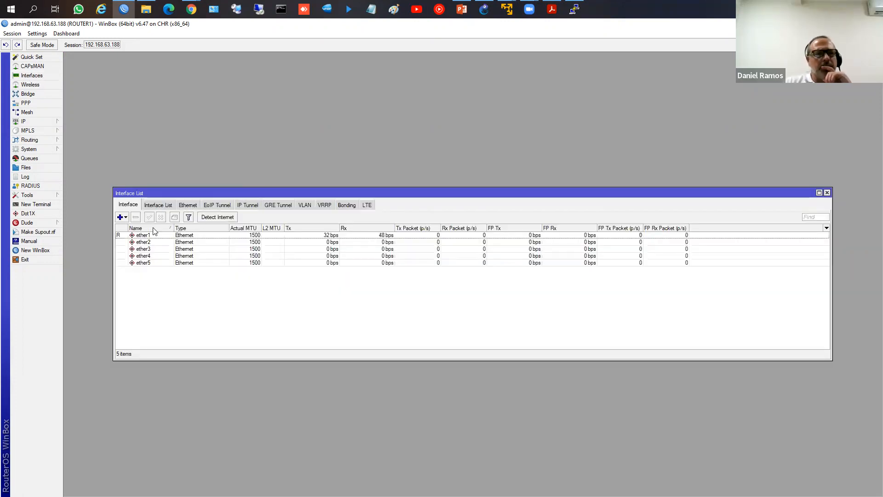
Step: Alternately select ether1 and ether5 in the Interface List to compare them
click(139, 237)
click(141, 263)
click(144, 239)
click(143, 262)
click(146, 238)
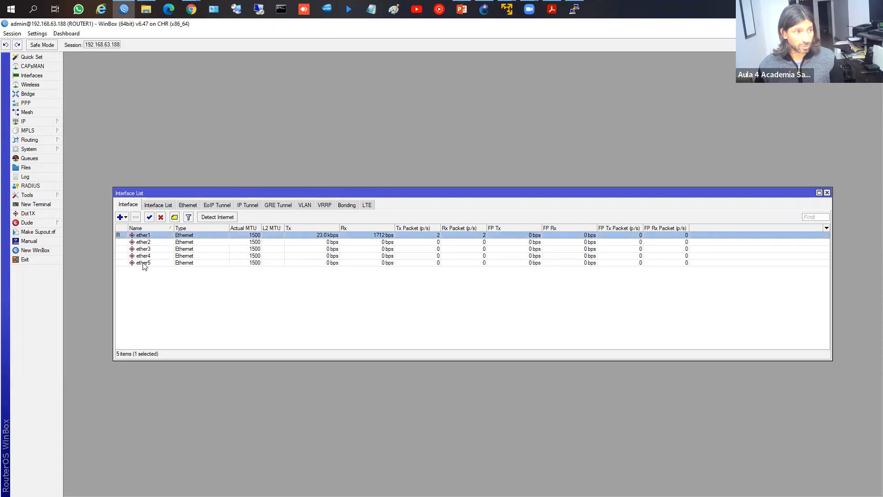
click(143, 262)
click(145, 238)
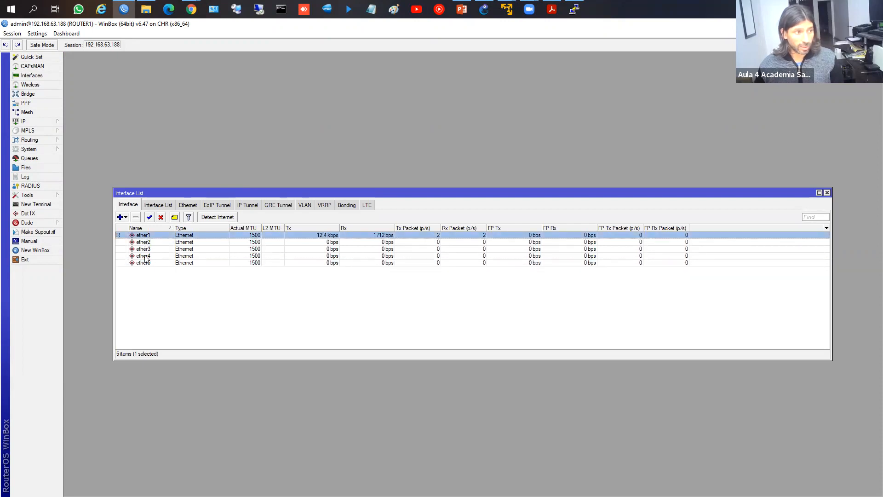
click(144, 264)
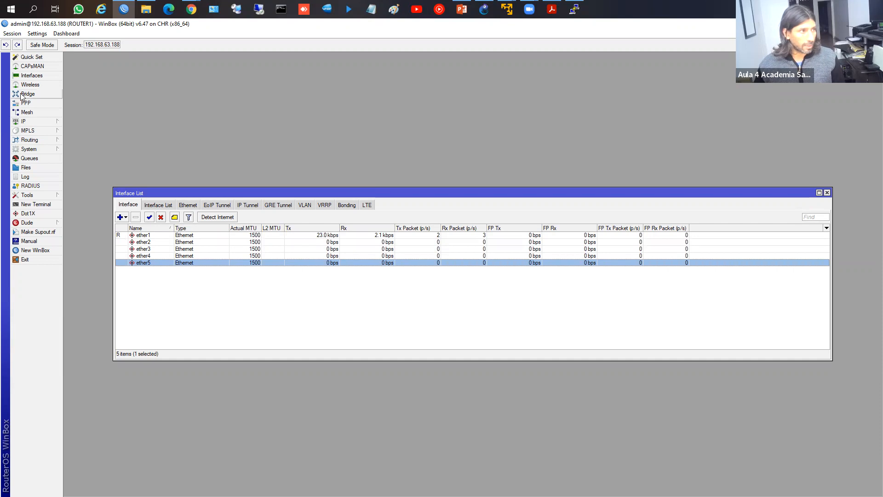
Step: Change the router identity from ROUTER1 to CHR_1 under System > Identity
click(30, 150)
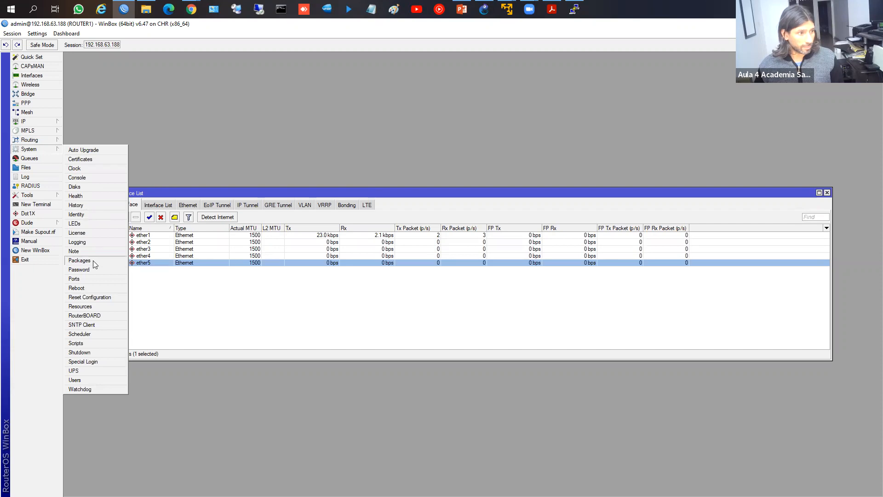
click(76, 214)
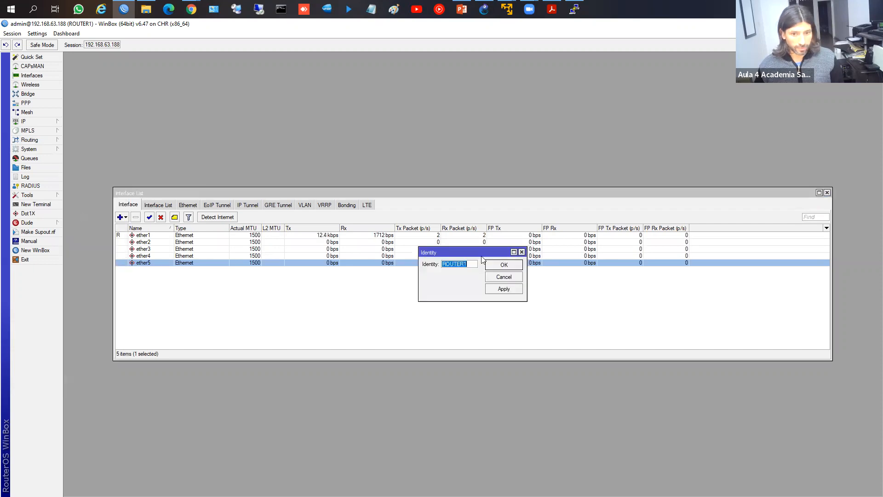
drag(475, 255, 338, 191)
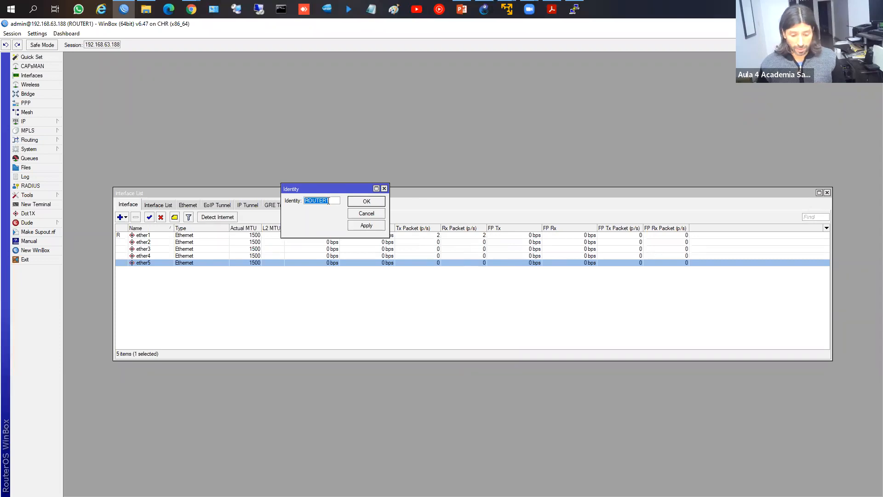
text(CHR)
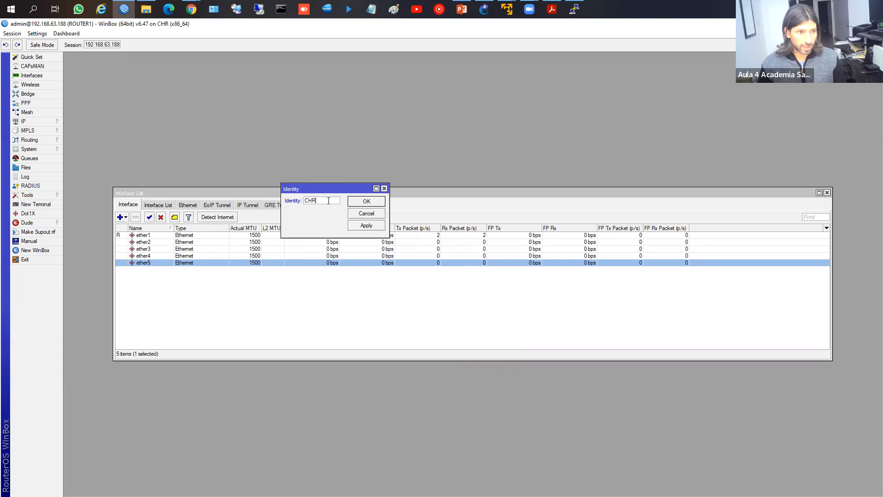
text(_1)
key(Return)
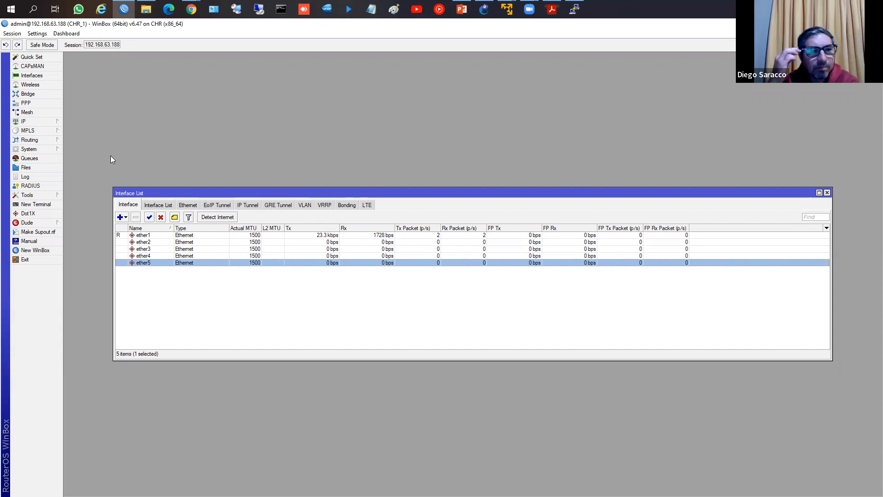
key(Escape)
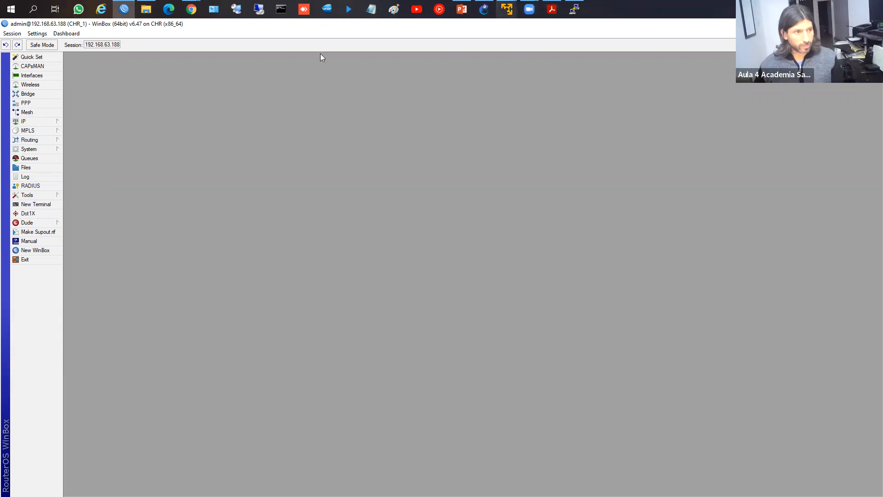
Step: Load the router's WebFig interface at 192.168.88.1 in a new Chrome tab
mouse_move(192, 11)
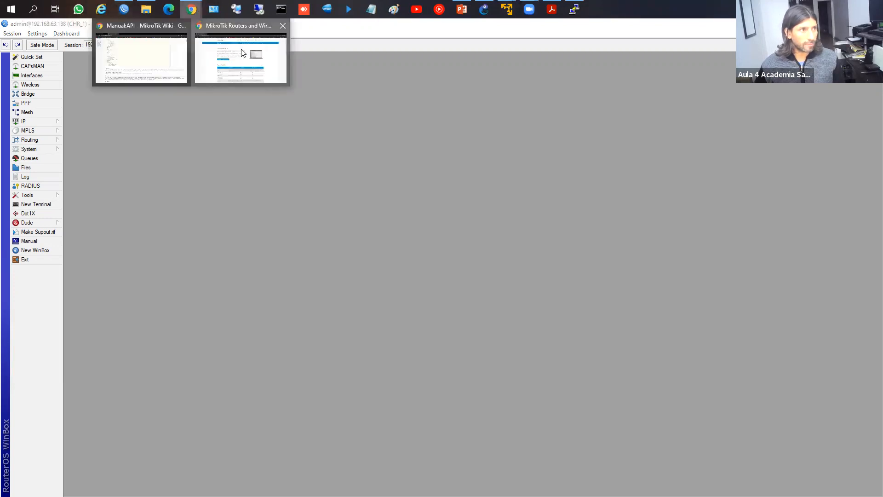
click(197, 45)
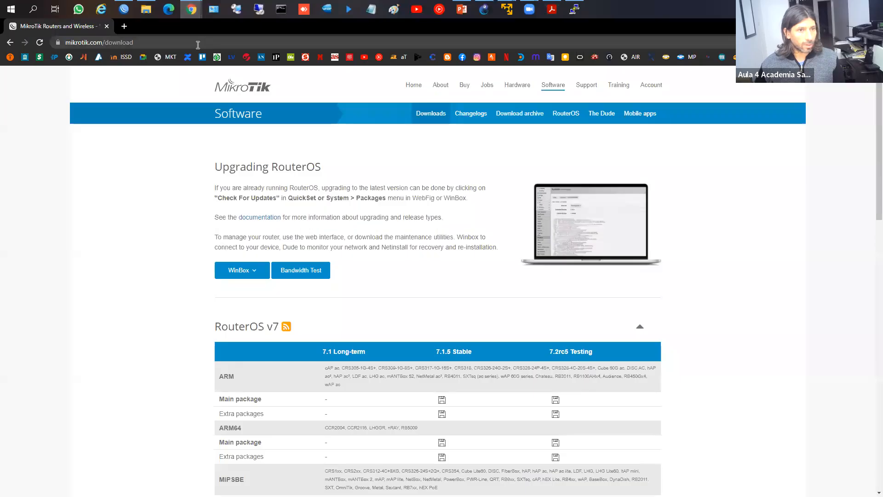
click(124, 26)
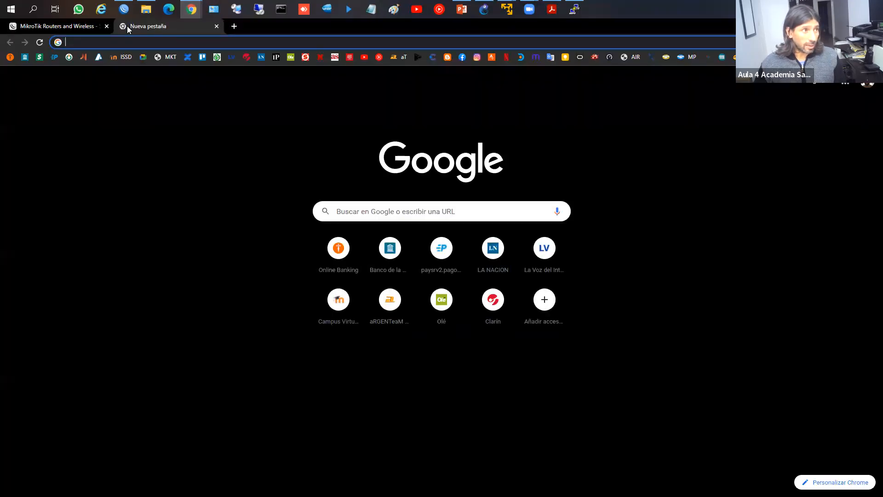
text(192.168.8)
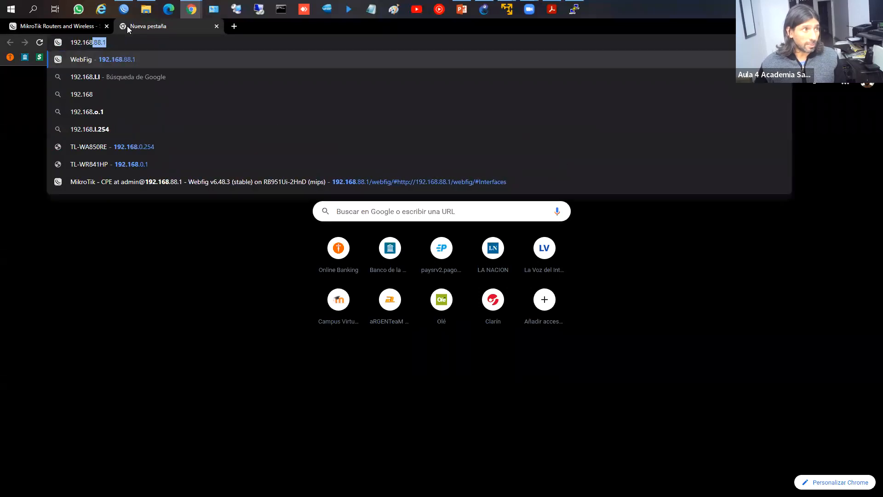
text(8.1)
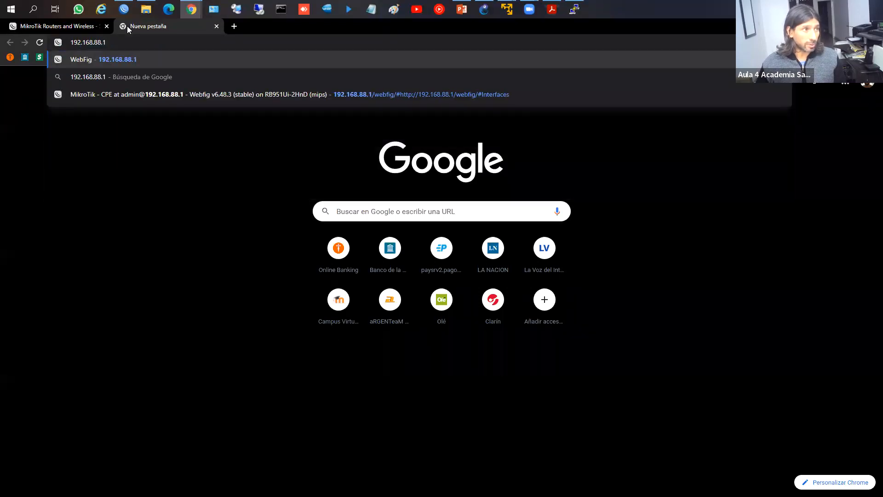
key(Return)
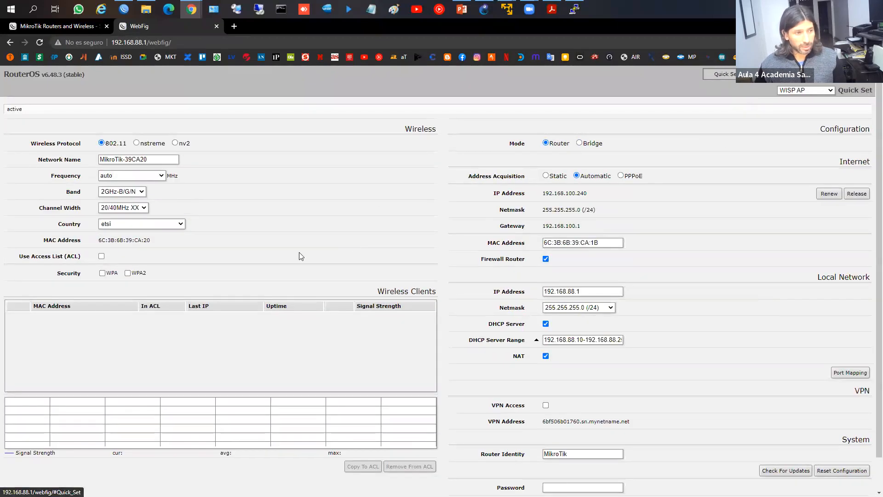
click(771, 74)
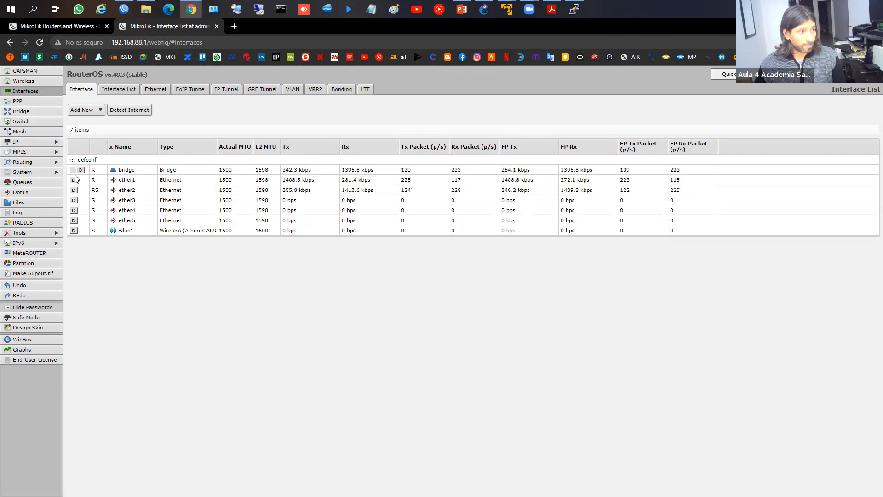
Step: Show IP > Addresses with a widened Address column: 192.168.88.1/24 on bridge, 192.168.100.240/24 on ether1
click(36, 142)
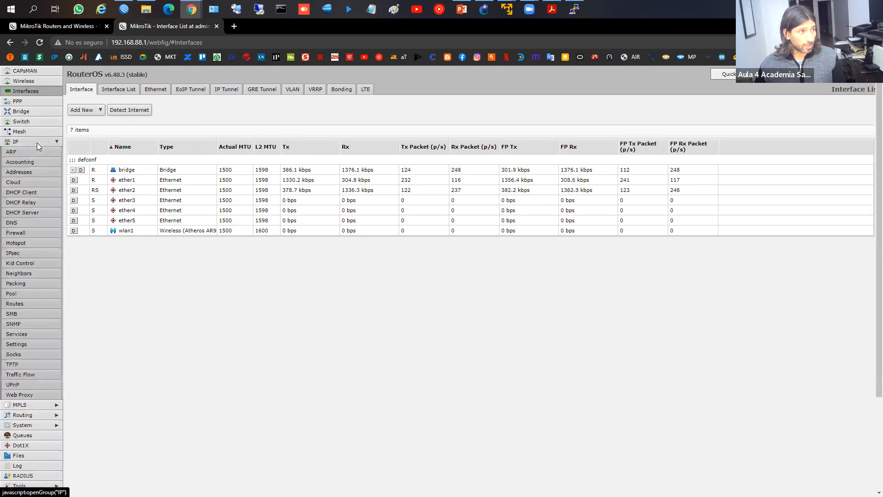
click(19, 172)
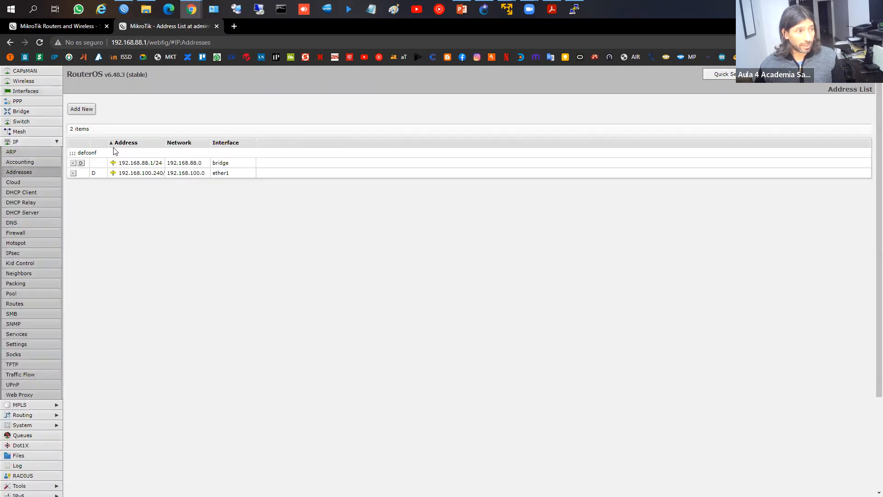
drag(164, 142, 197, 143)
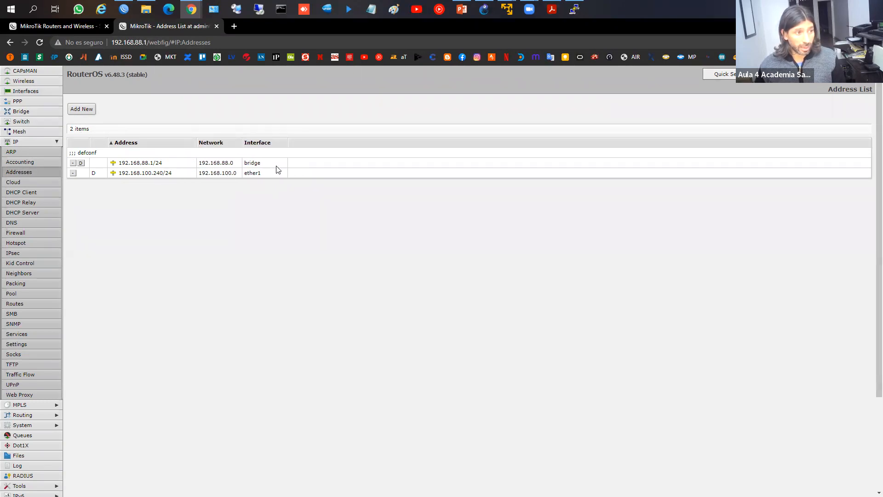
click(43, 143)
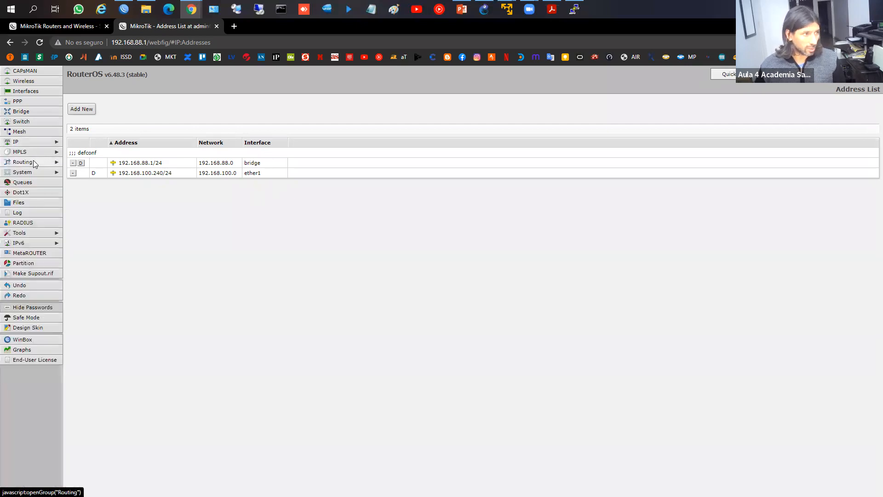
Step: Rename the router identity from MikroTik to ROUTER_CLASE in WebFig and apply it
click(31, 173)
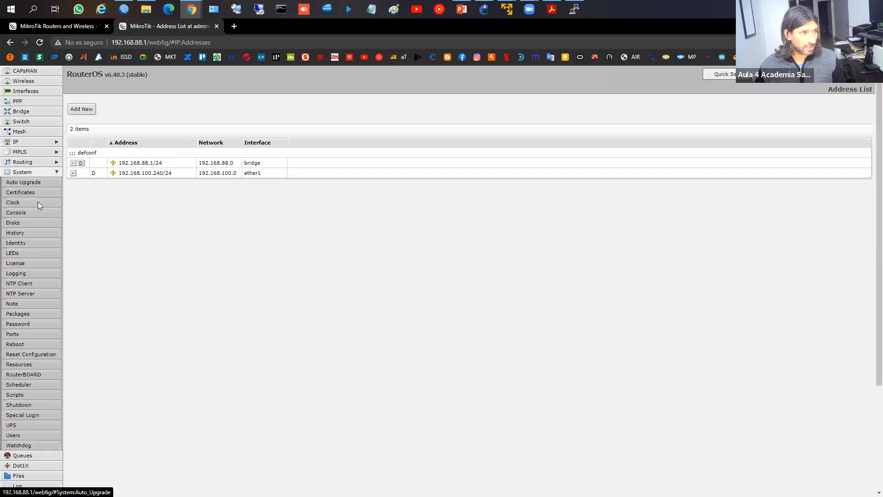
click(18, 245)
drag(173, 133, 60, 122)
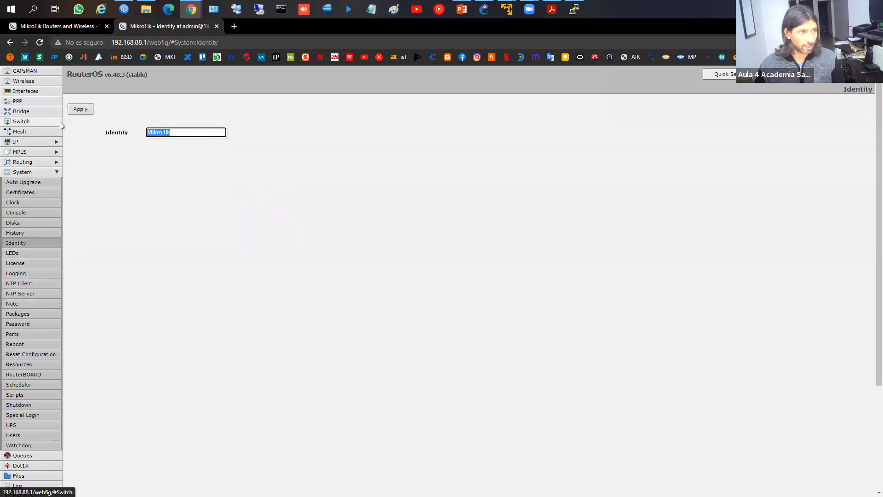
text(ROUTER_)
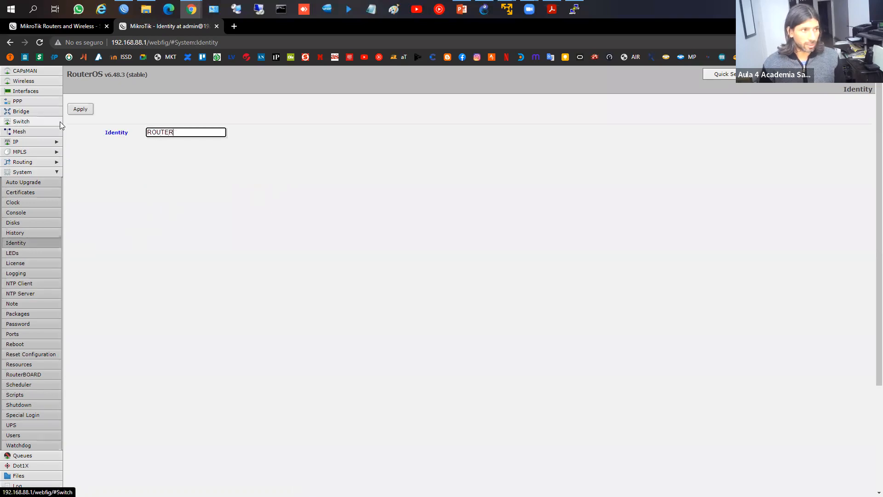
text(CLASE)
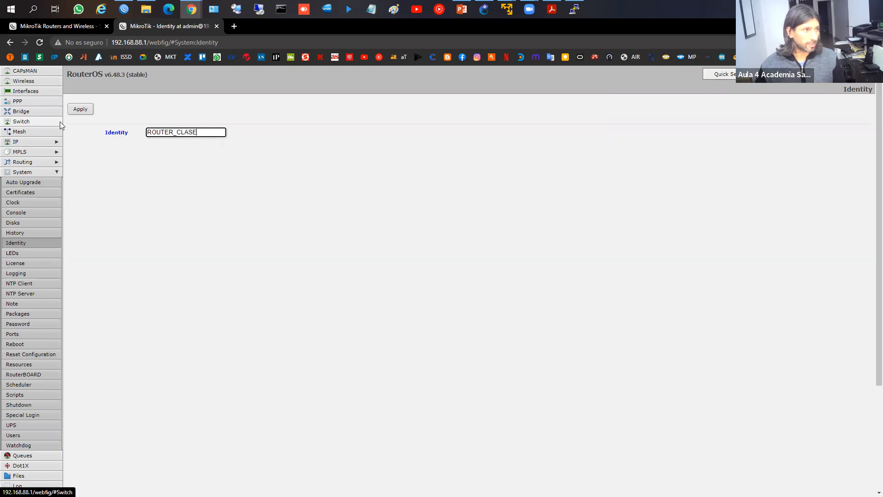
click(91, 110)
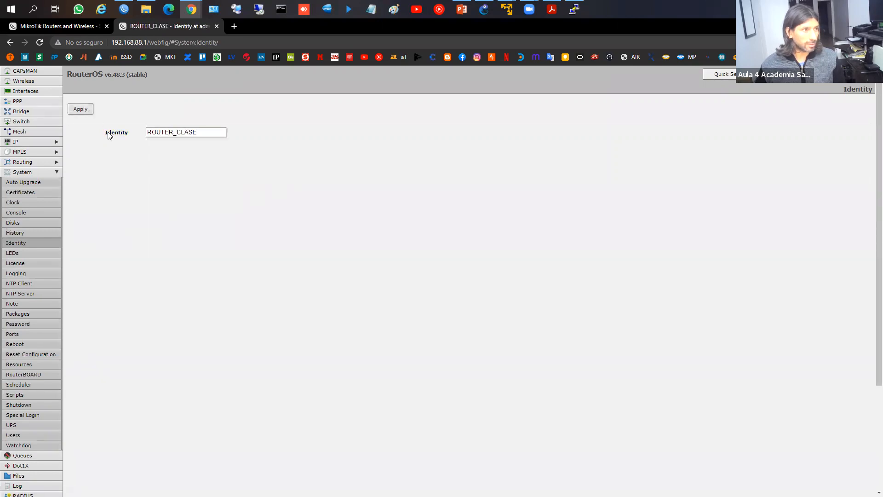
click(123, 9)
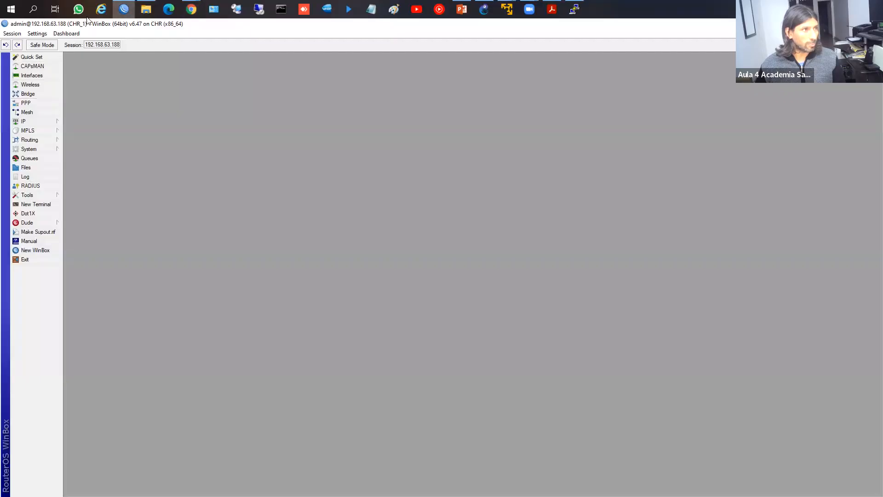
Step: Bring up the WinBox loader and connect to CHR_1 at 192.168.63.188
click(123, 9)
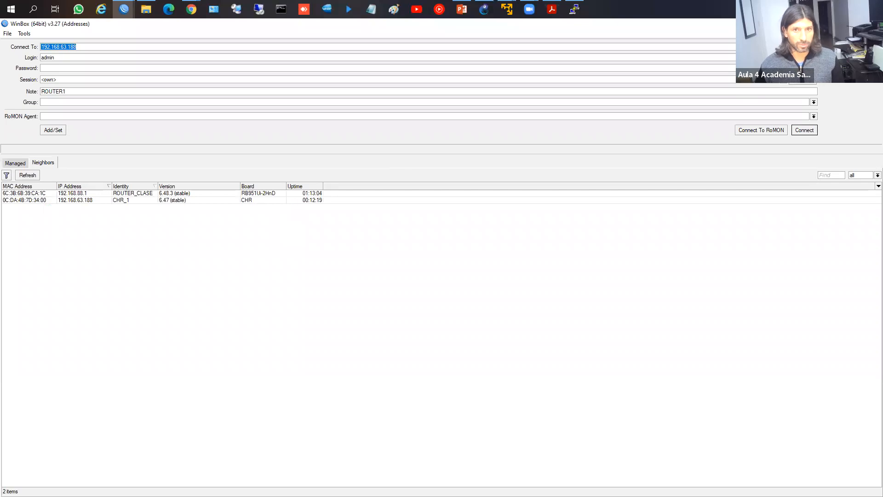
key(Return)
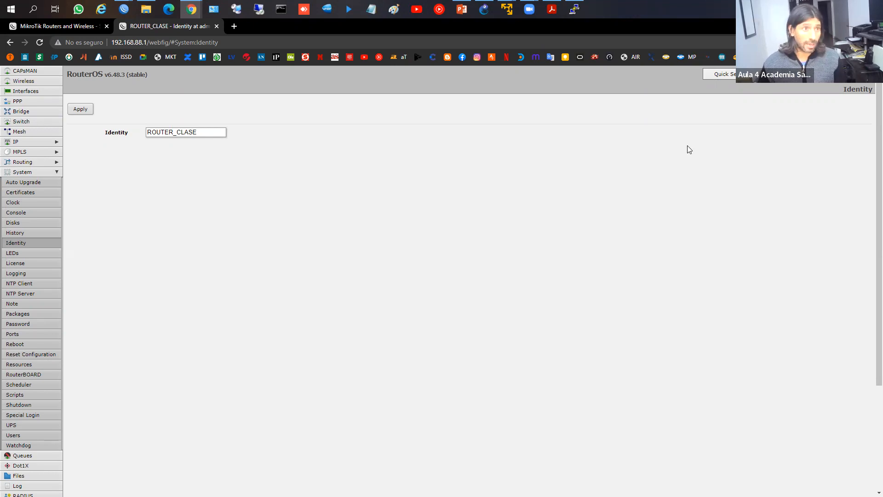
Step: In WebFig, view IP Addresses, then the DHCP Client list with the ether1 client
click(125, 7)
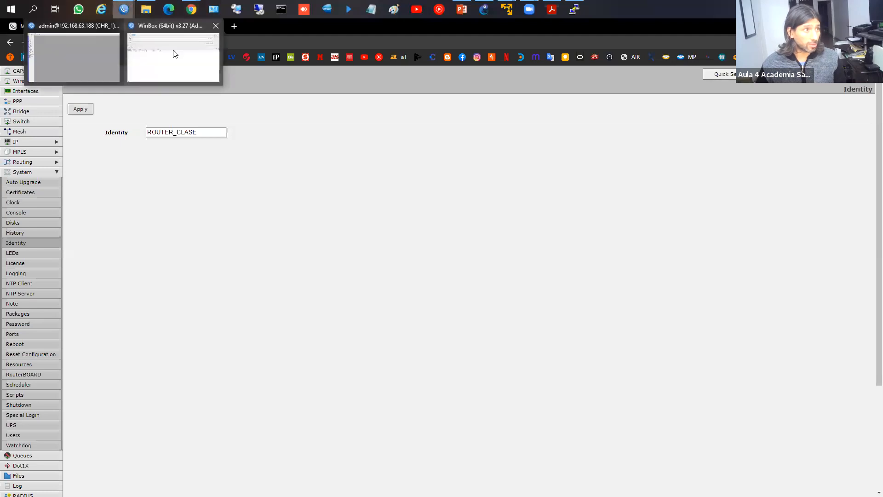
click(39, 142)
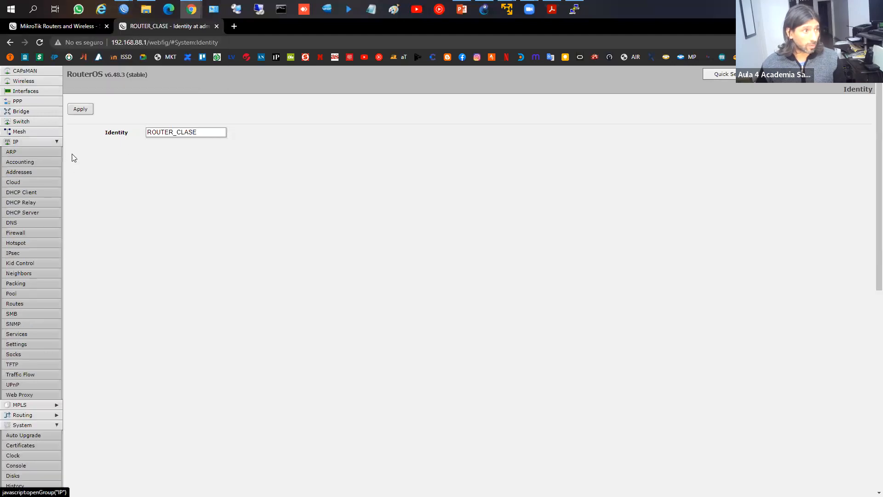
click(51, 172)
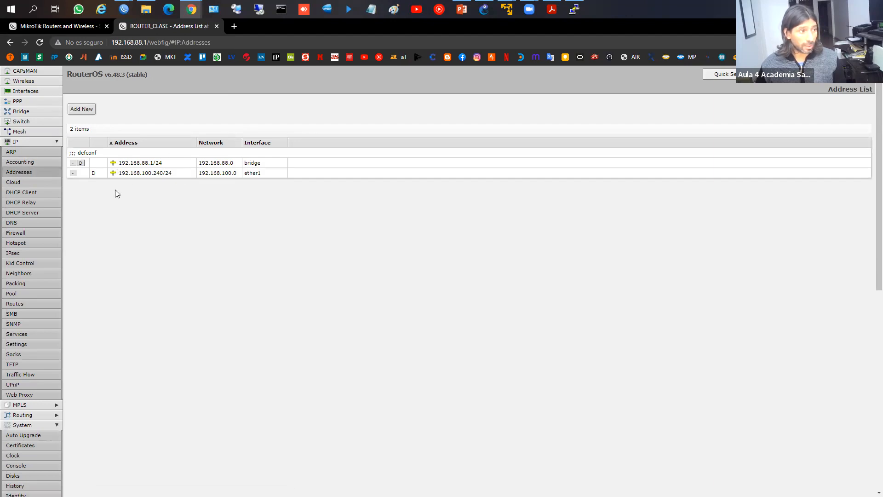
click(27, 192)
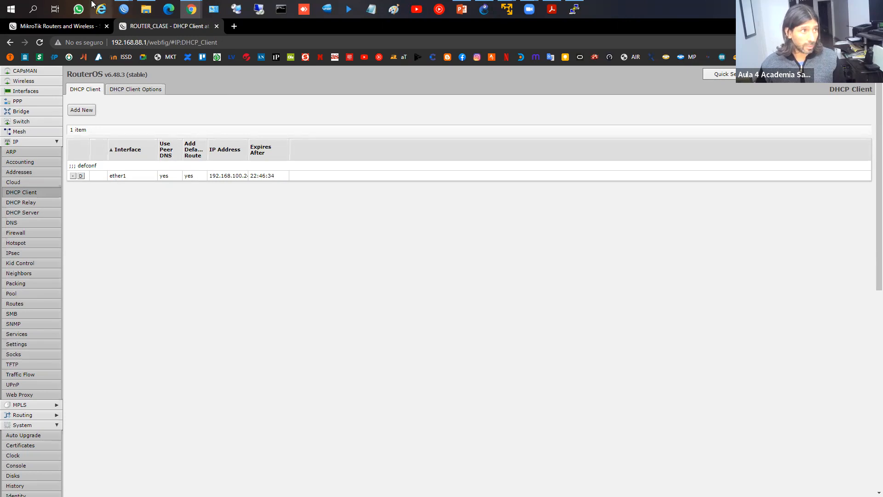
mouse_move(124, 9)
click(98, 51)
Step: Open CHR_1's DHCP Client and Address List windows and place them side by side
click(43, 123)
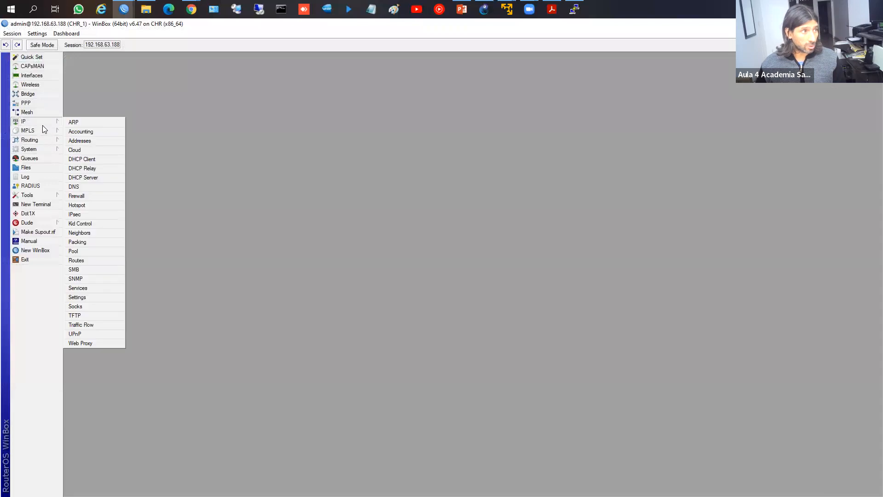
click(82, 158)
drag(414, 190, 69, 128)
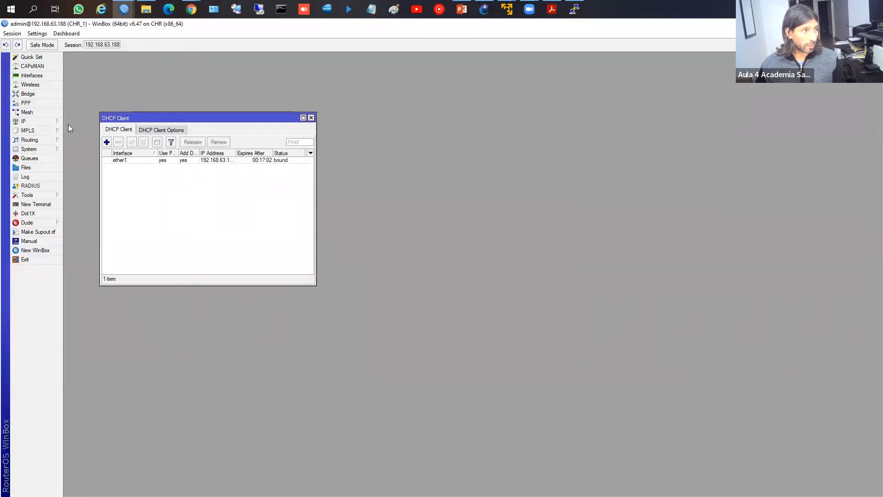
click(41, 122)
click(73, 140)
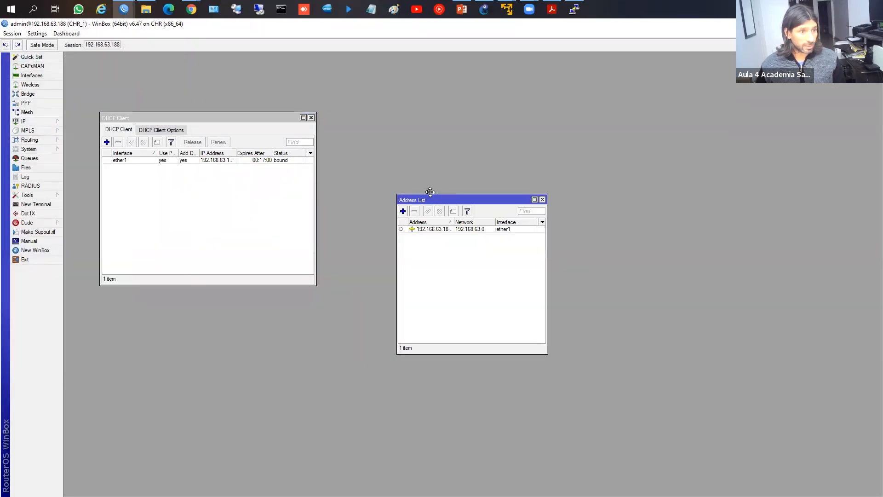
drag(448, 201, 390, 124)
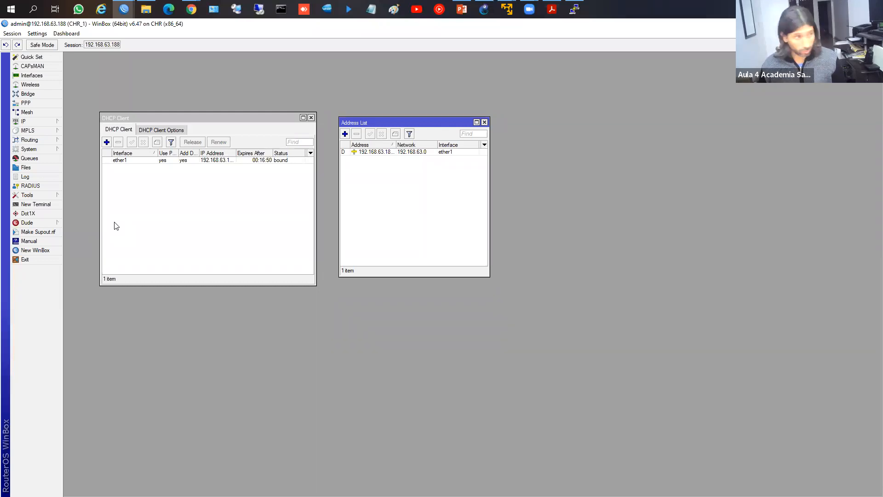
click(32, 207)
drag(508, 199, 684, 117)
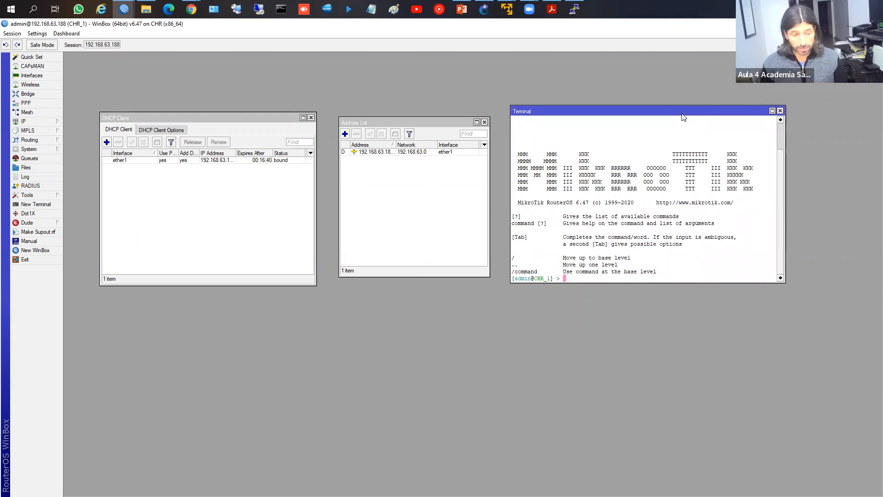
text(ip )
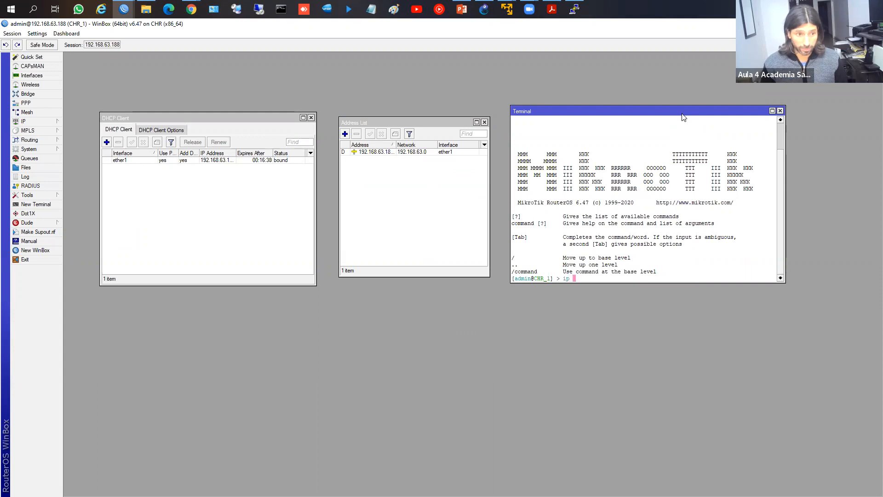
text(address print)
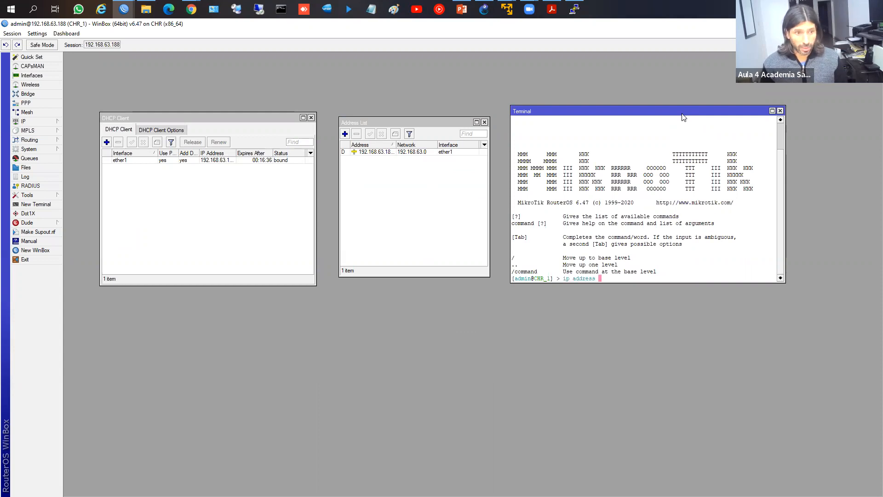
key(Return)
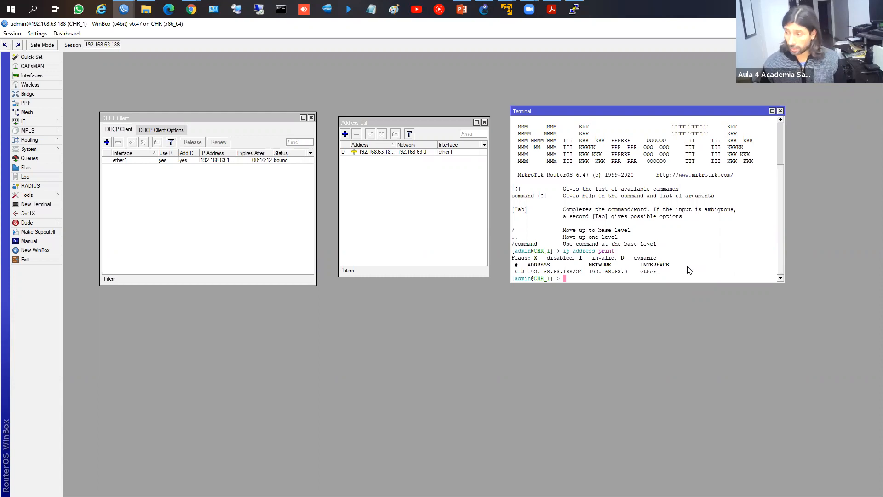
click(780, 111)
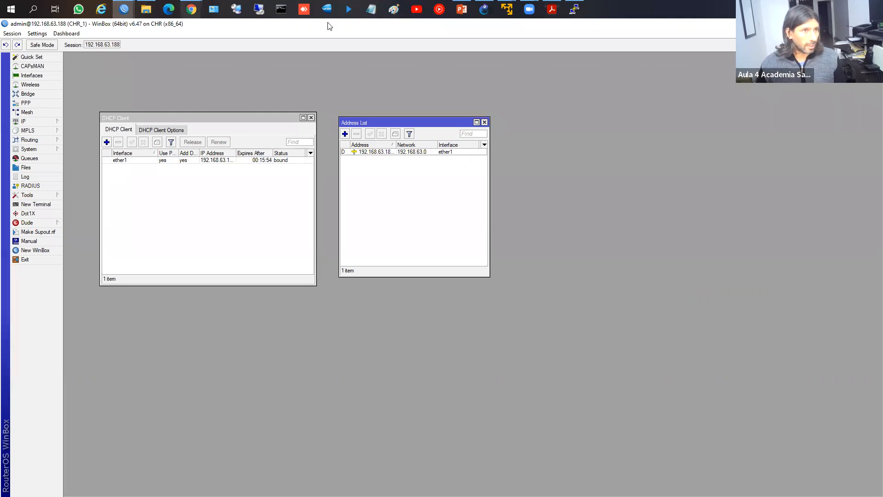
Step: Advance the course slides to the Quick Set screenshot slide
click(461, 9)
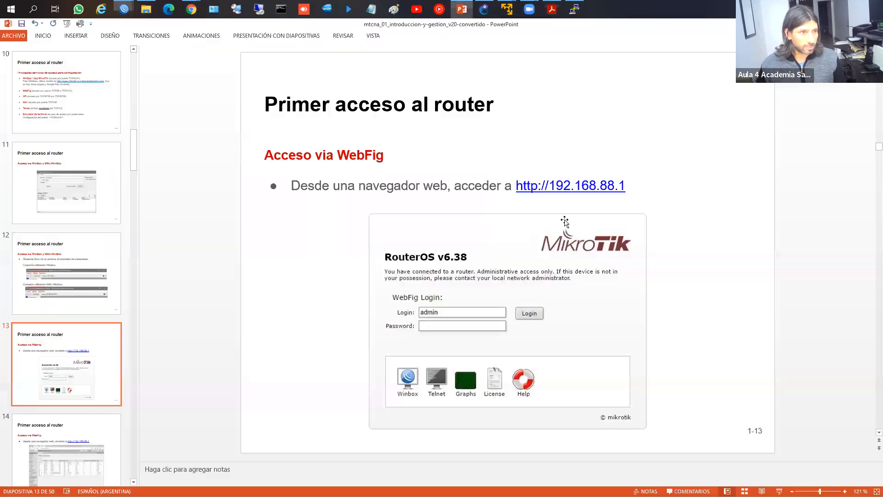
key(Page_Down)
key(Page_Down)
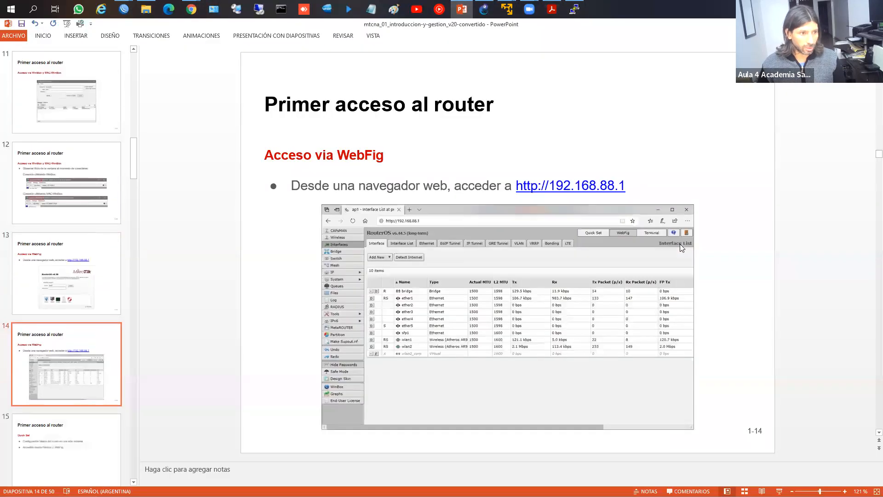
key(Page_Down)
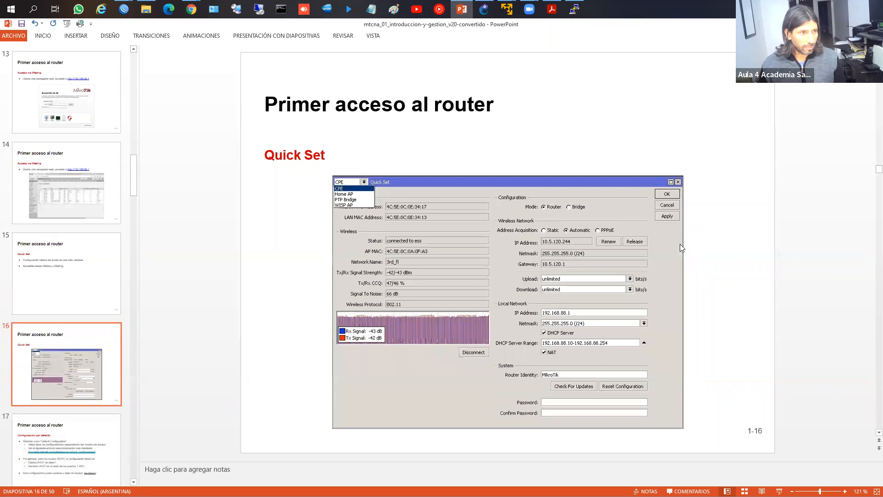
Step: Return to WebFig's DHCP Client page, then bring the WinBox login window to the front
mouse_move(191, 10)
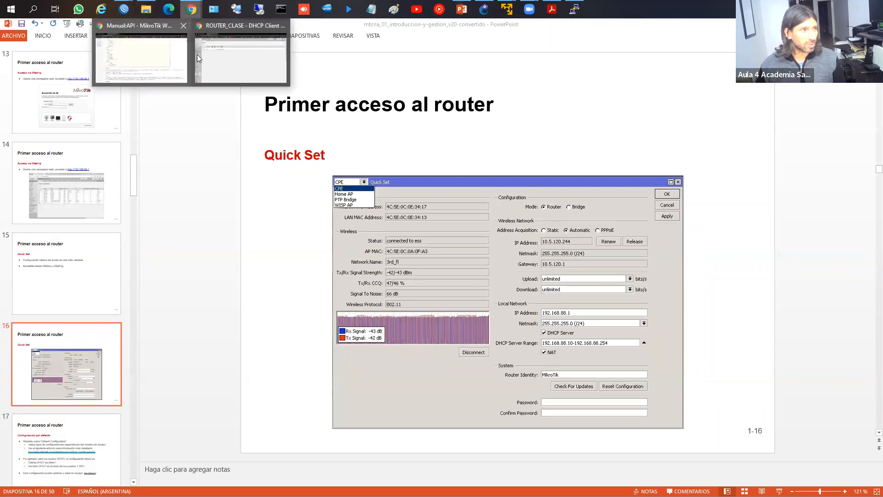
click(217, 55)
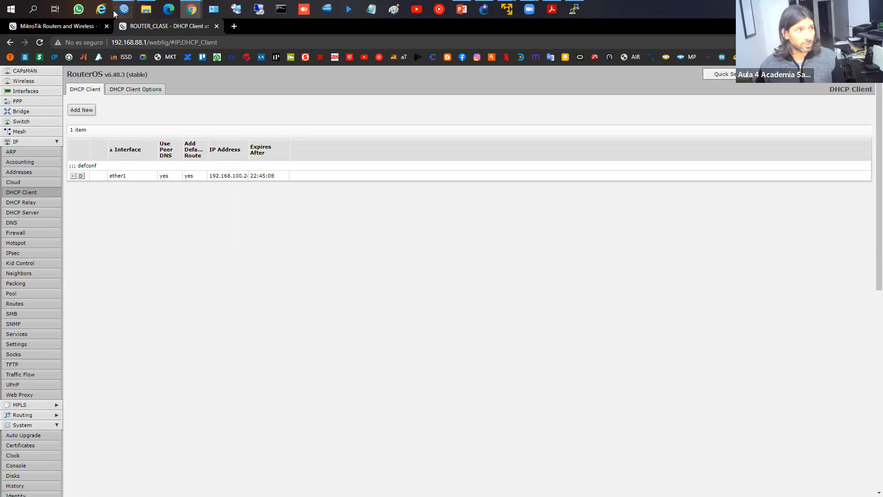
mouse_move(123, 10)
click(173, 57)
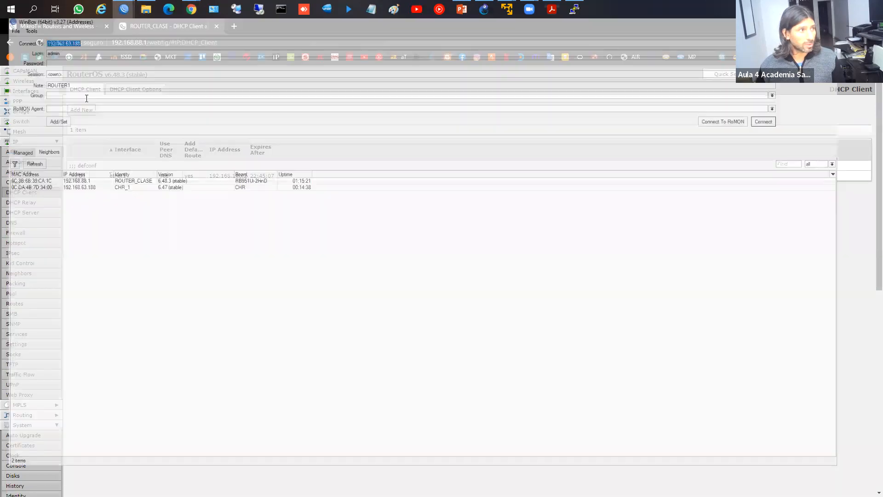
Step: Connect to CHR_1, maximize the session window, and open then cancel Quick Set
click(793, 134)
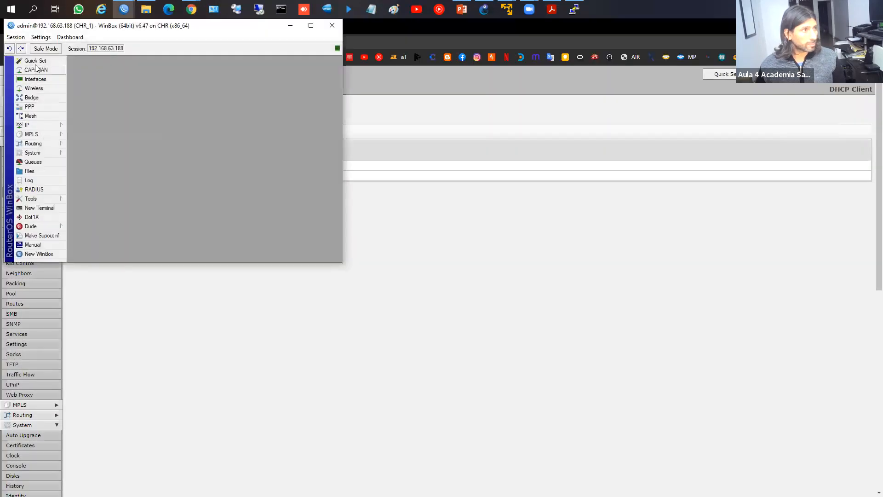
click(321, 29)
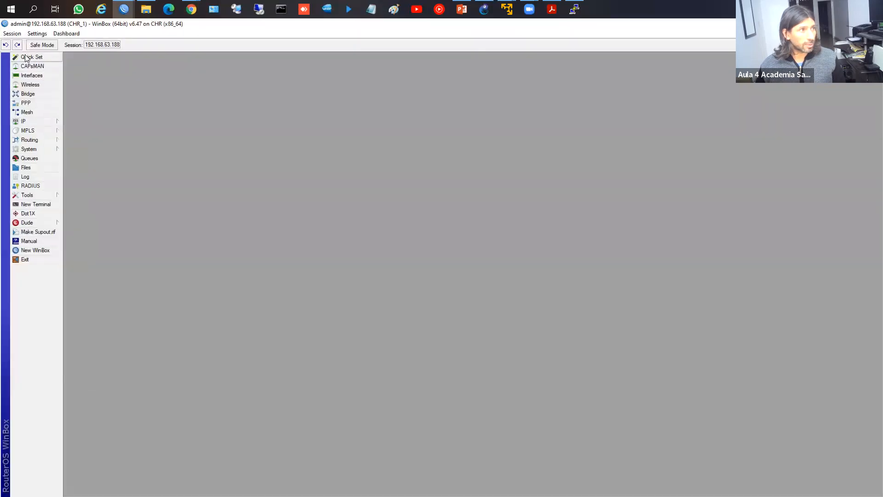
click(32, 57)
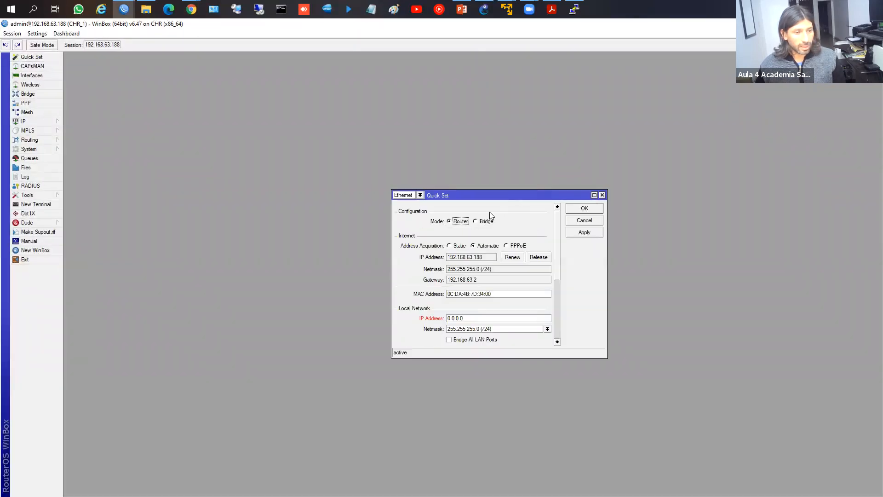
click(594, 219)
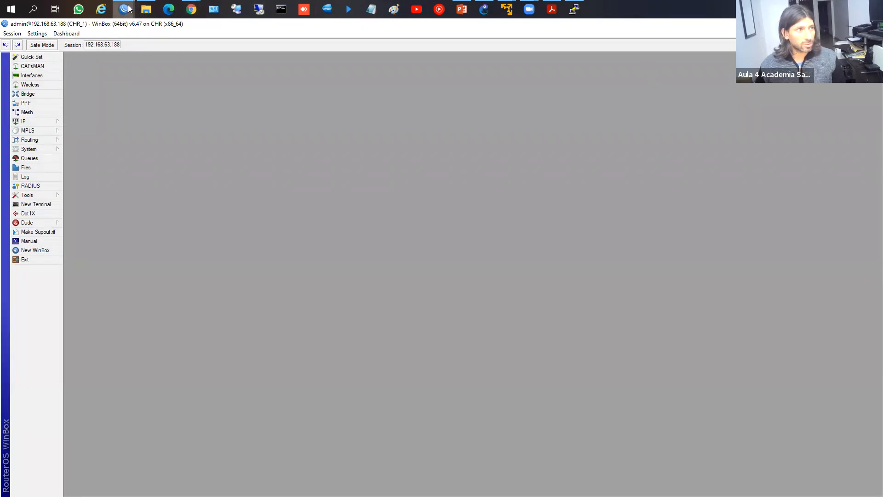
Step: Bring the ROUTER_CLASE browser window forward
mouse_move(124, 10)
mouse_move(191, 10)
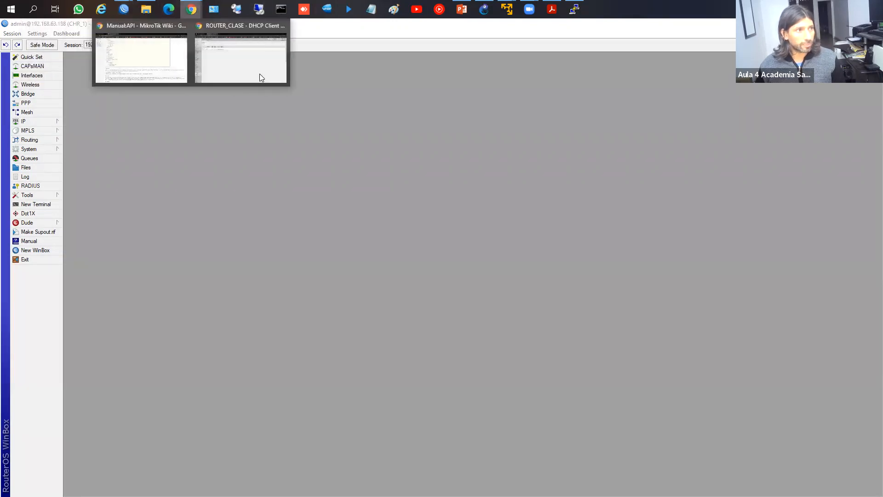
click(241, 58)
Step: Show ROUTER_CLASE's Quick Set page, outlining its Wireless, mode, Internet, Local Network and VPN sections
click(726, 76)
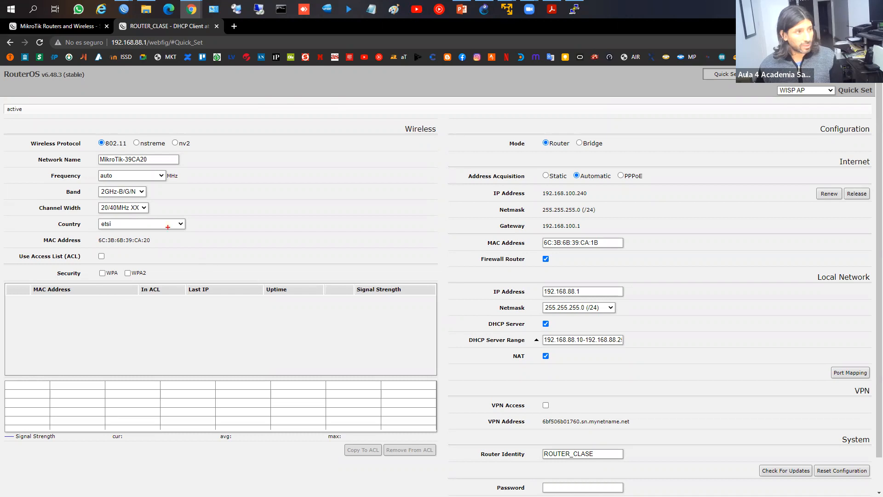
mouse_move(72, 125)
mouse_down()
mouse_move(193, 294)
mouse_move(236, 327)
mouse_up()
mouse_move(498, 131)
mouse_down()
mouse_move(584, 158)
mouse_move(630, 158)
mouse_up()
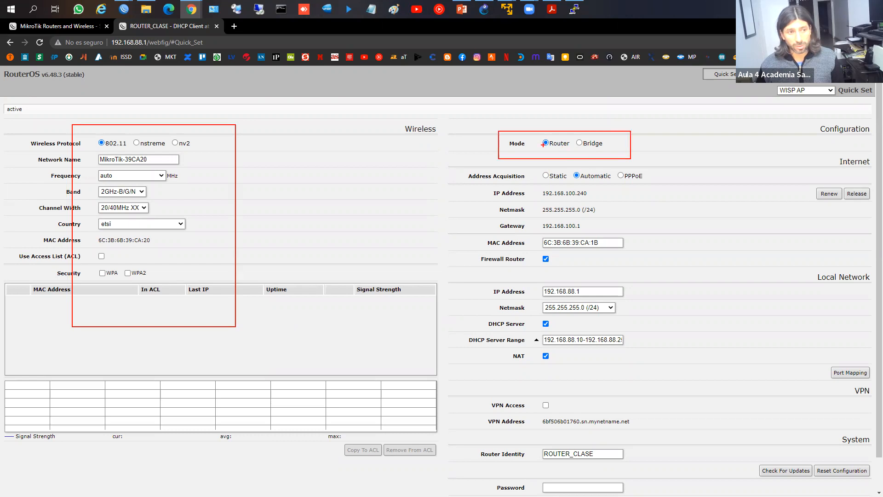
mouse_move(454, 167)
mouse_down()
mouse_move(553, 249)
mouse_move(685, 273)
mouse_move(858, 277)
mouse_move(876, 268)
mouse_up()
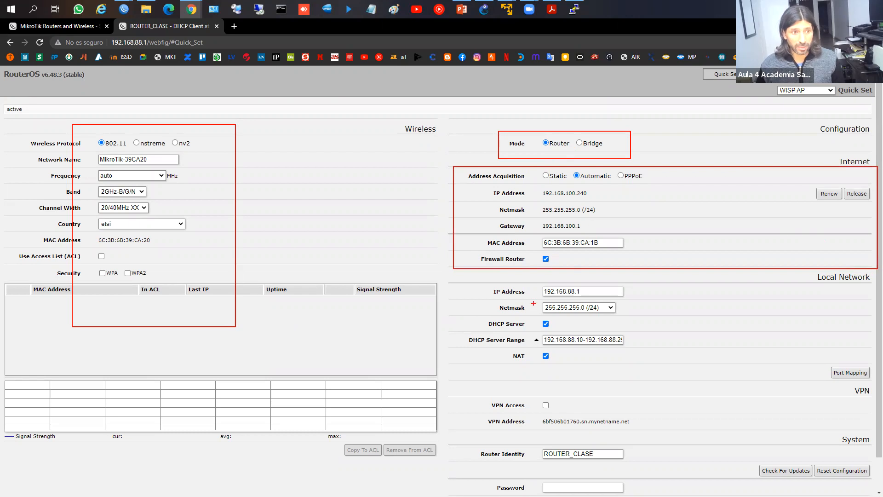
mouse_move(469, 281)
mouse_down()
mouse_move(694, 400)
mouse_move(860, 402)
mouse_move(873, 387)
mouse_up()
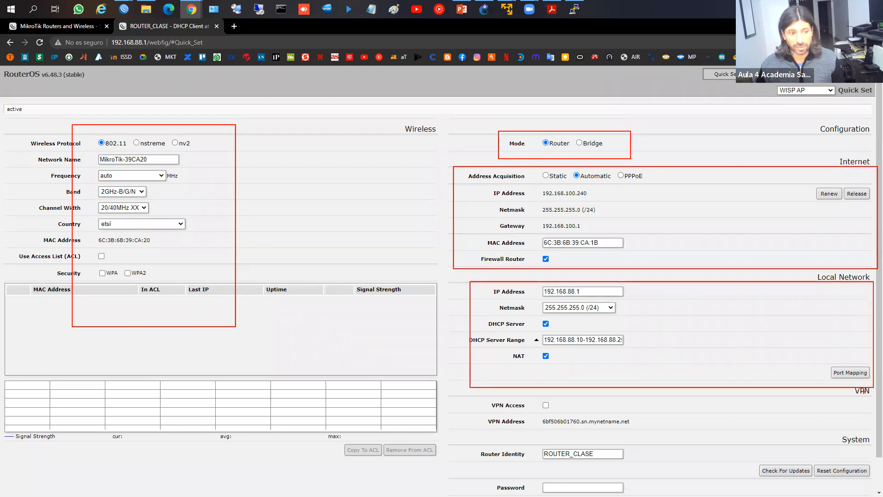
mouse_move(475, 398)
mouse_down()
mouse_move(591, 460)
mouse_move(835, 454)
mouse_move(865, 438)
mouse_up()
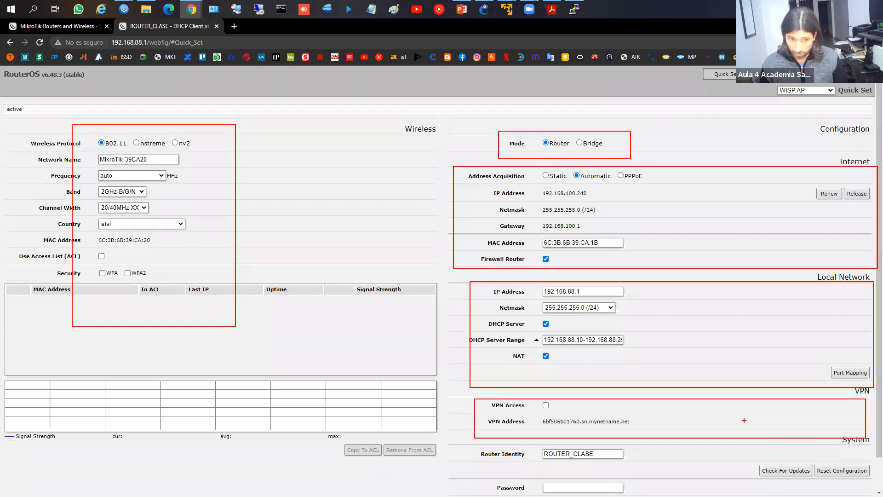
key(Escape)
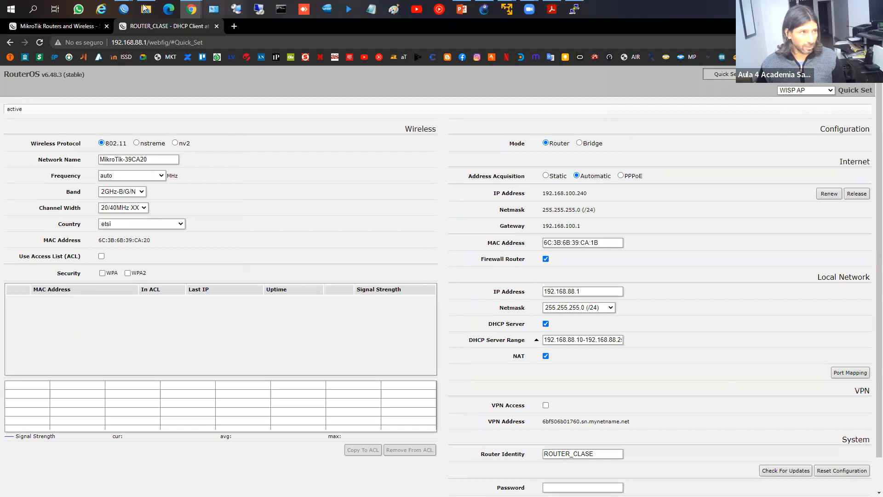
Step: Briefly bring the CHR_1 WinBox session forward, then return to the browser's Quick Set page
mouse_move(124, 9)
click(193, 44)
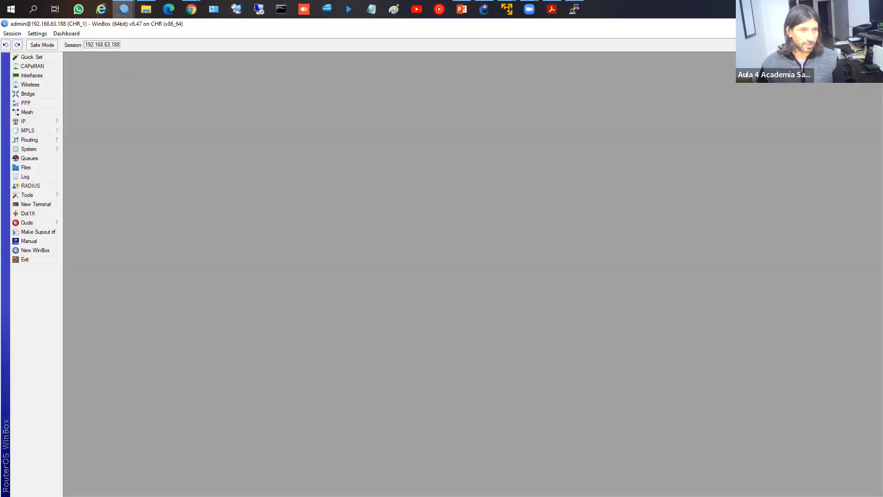
key(alt+Tab)
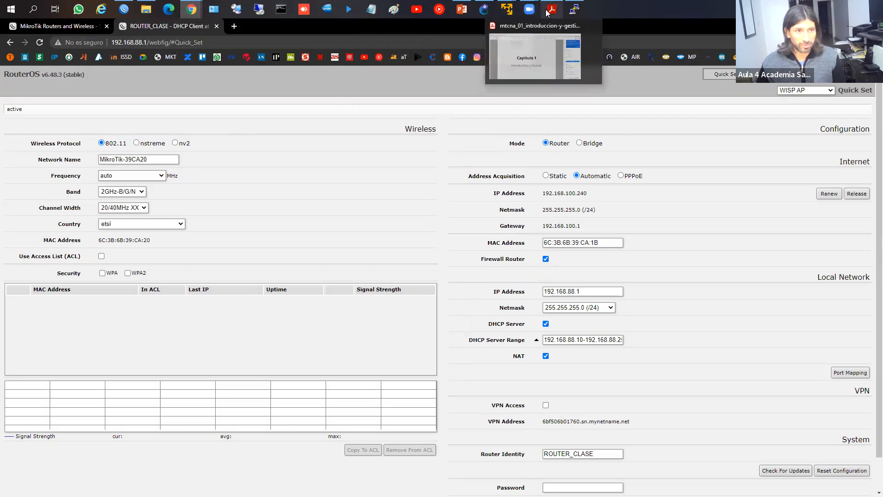
Step: Page the slides forward to 'Reinicio de fábrica' and return to the CHR_1 WinBox session
click(462, 9)
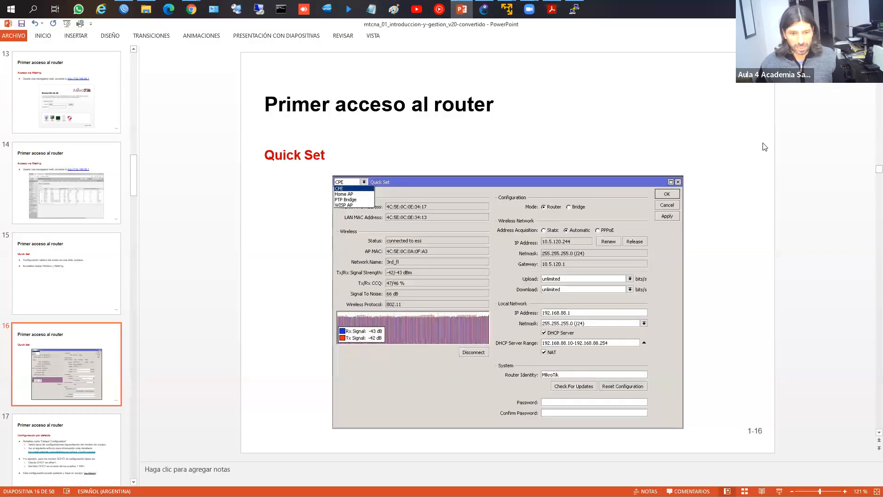
scroll(764, 147, down, 1)
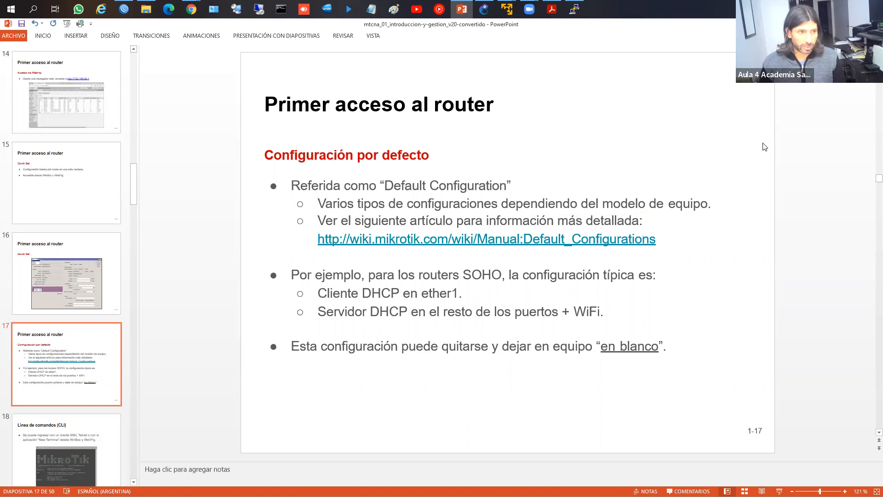
key(Page_Down)
key(Page_Down)
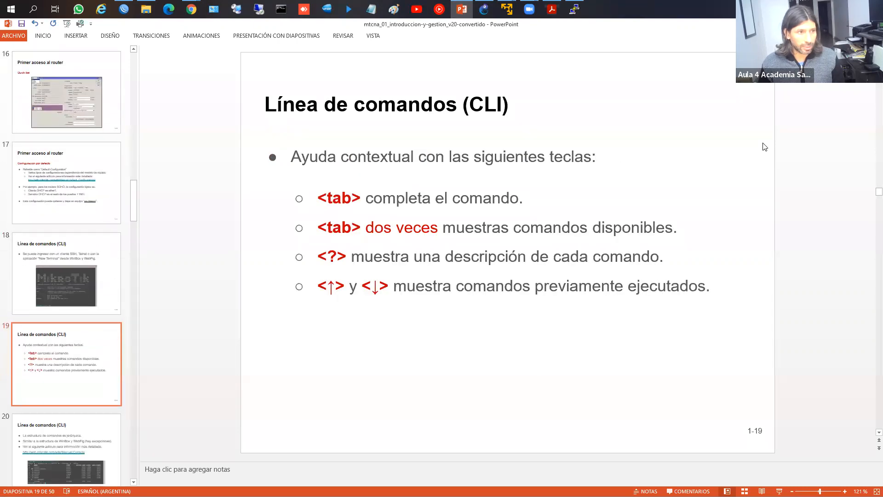
key(Page_Down)
key(Page_Down)
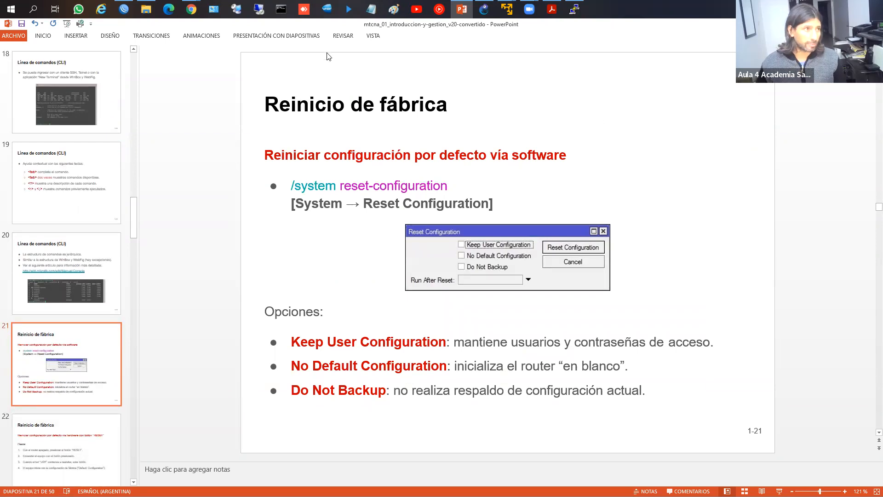
click(123, 9)
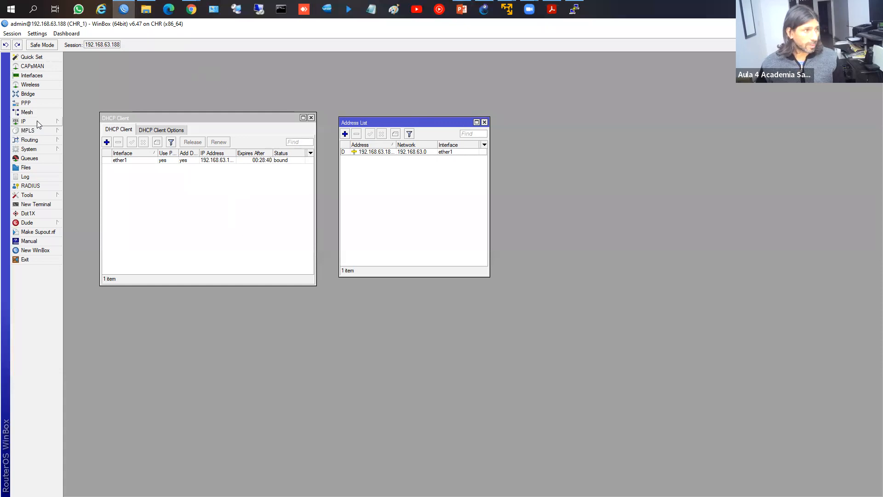
click(32, 75)
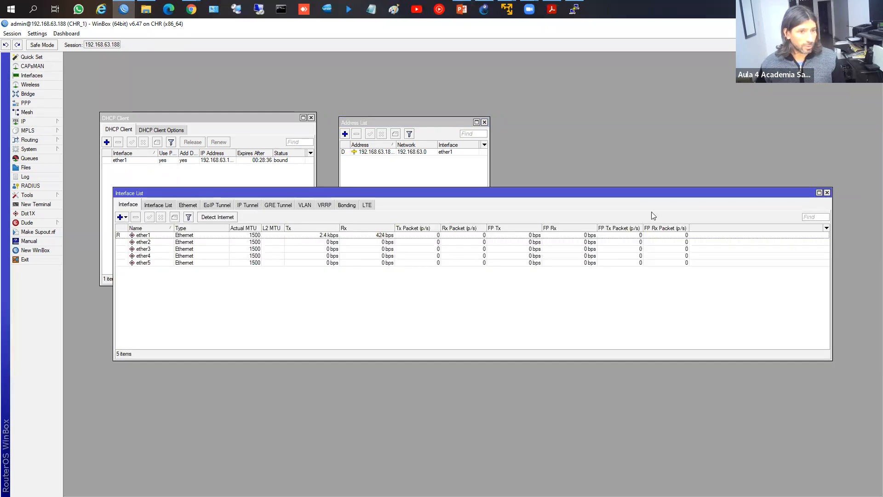
click(827, 192)
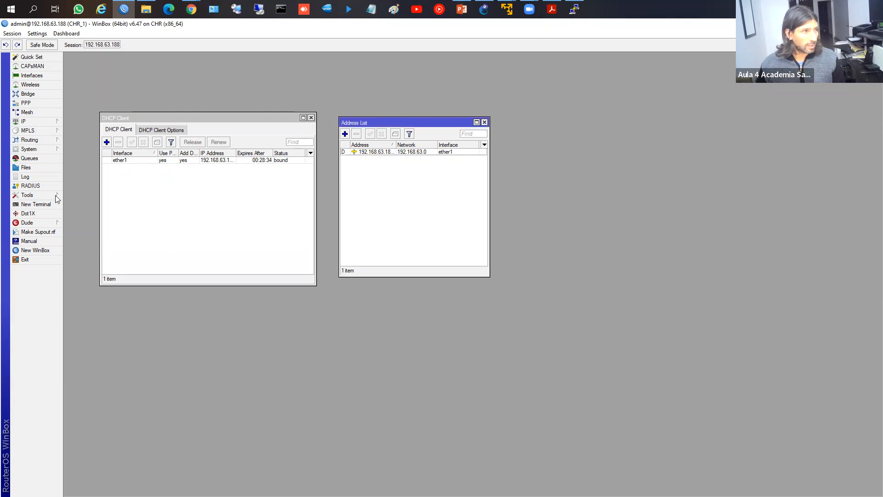
click(29, 149)
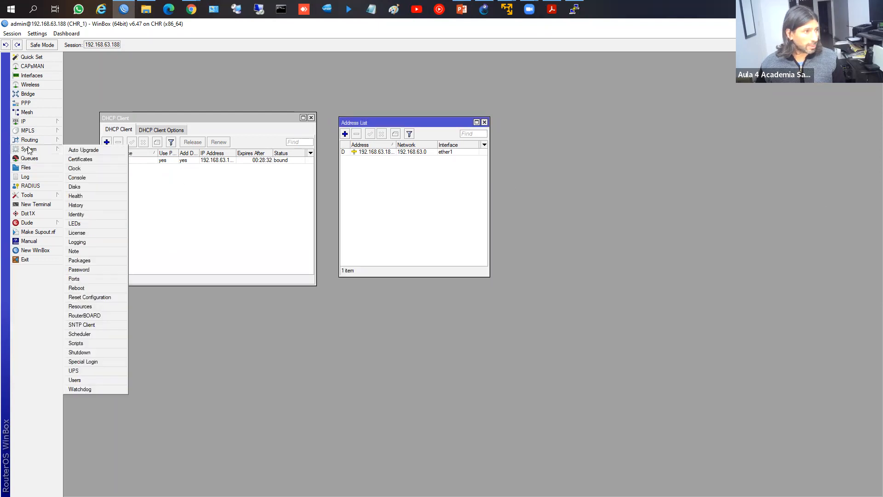
mouse_move(28, 121)
click(95, 140)
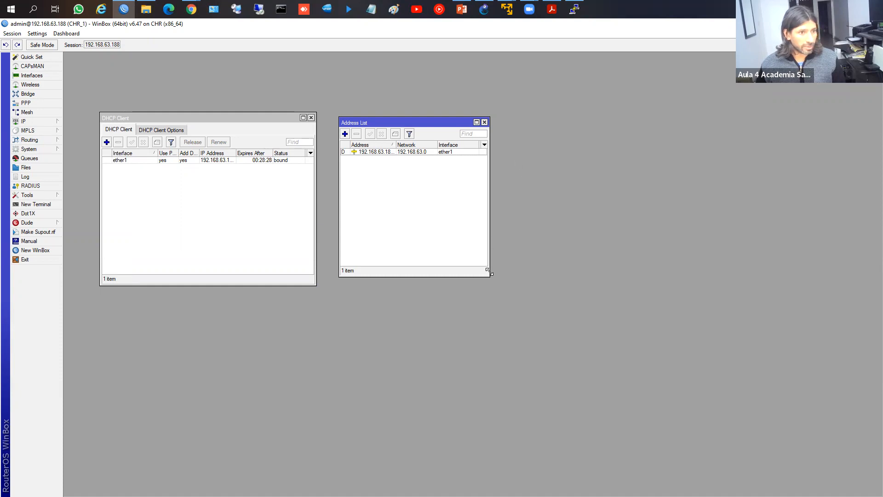
Step: Add the address 172.16.0.1/24 on ether2
drag(490, 276, 596, 352)
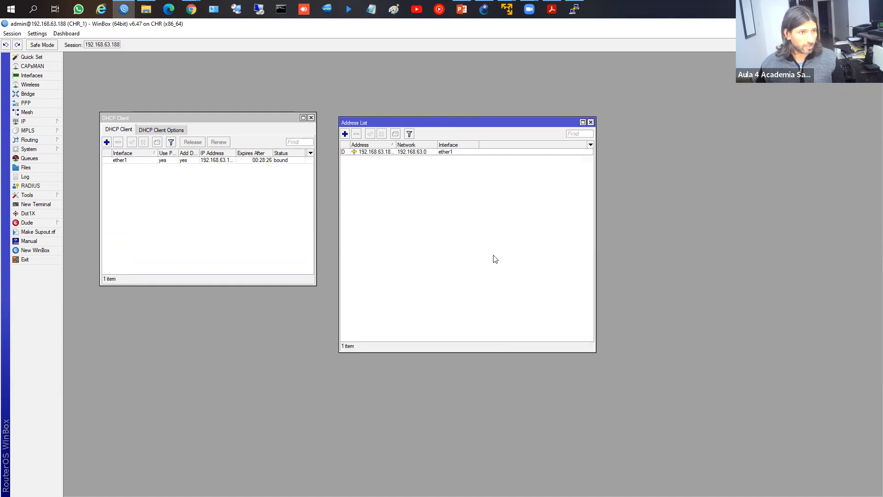
click(344, 133)
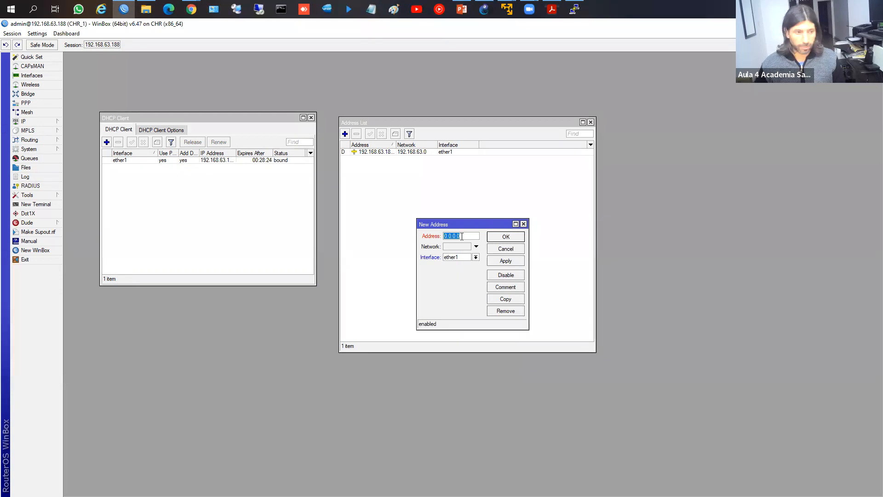
text(172.16.0.)
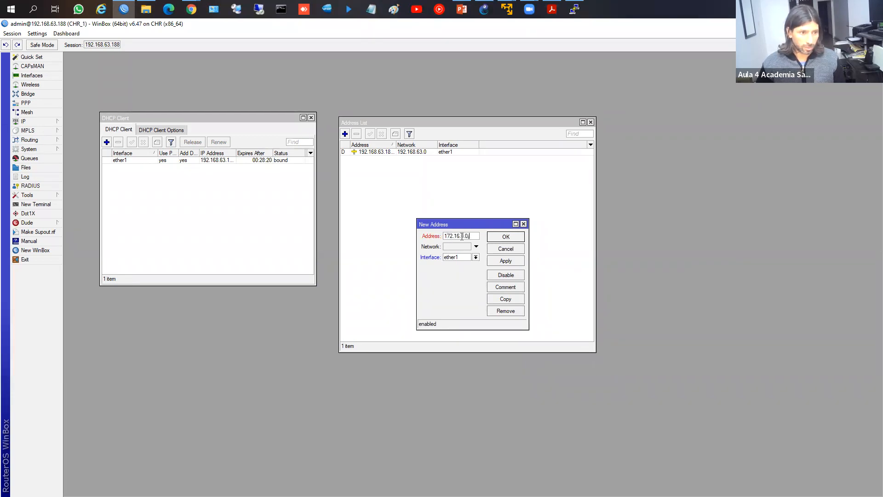
text(1/24)
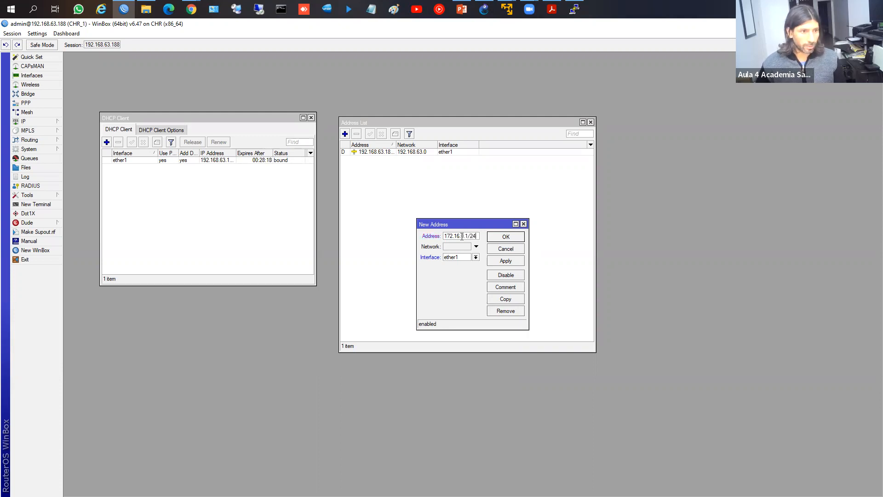
click(475, 257)
click(464, 271)
click(505, 237)
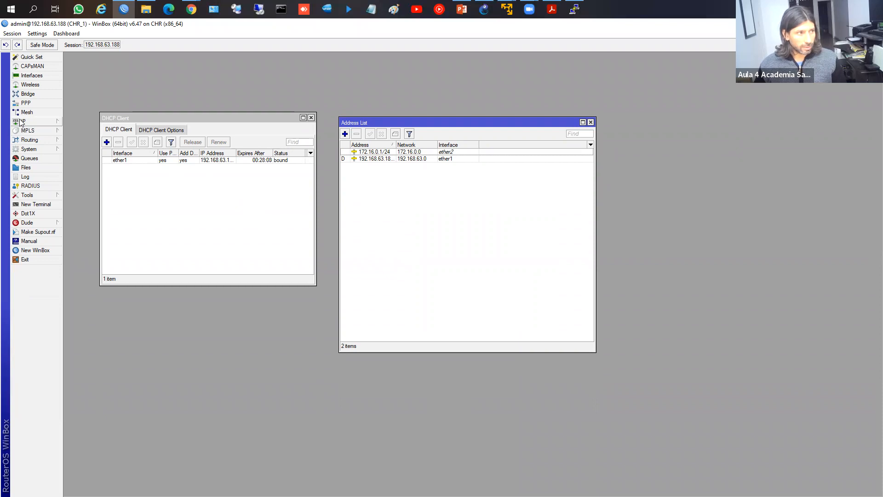
Step: Edit that address to 192.168.88.1/24 and save it
double_click(381, 153)
text(192.168.88.)
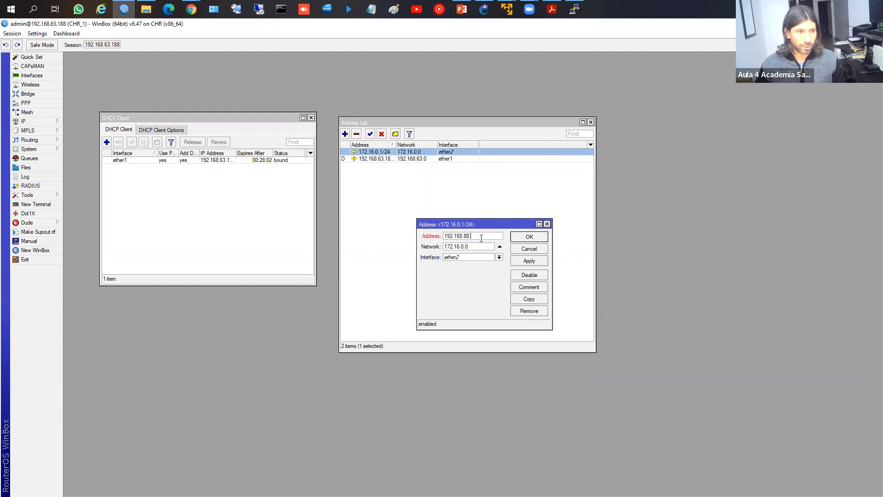
text(1/24)
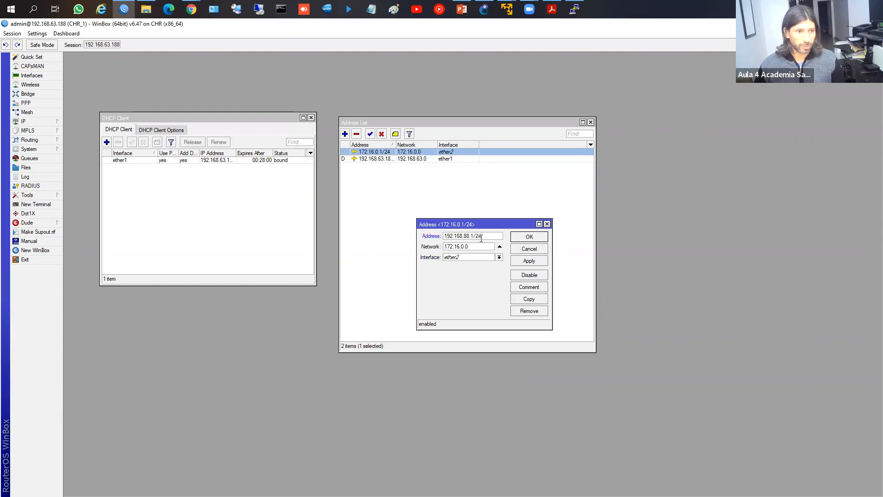
click(529, 261)
click(533, 237)
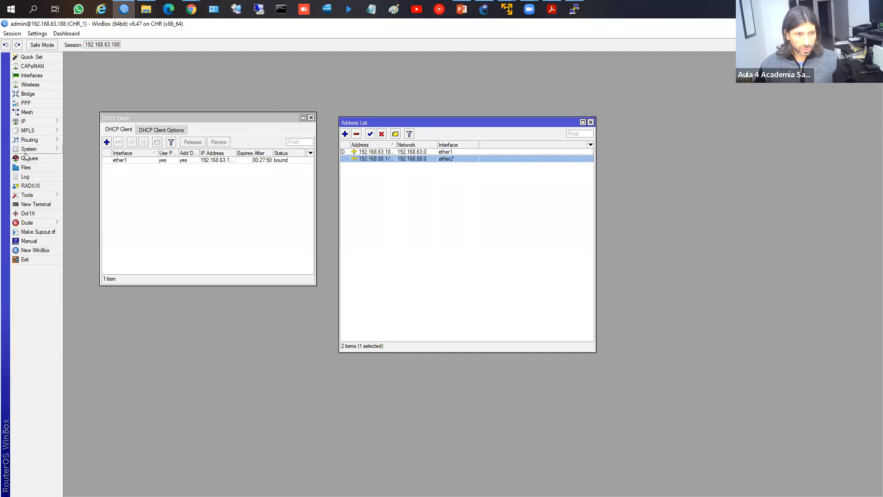
Step: Tab-complete 'system reset-configuration' in a terminal, close it, and show the System options
click(29, 205)
text(system r)
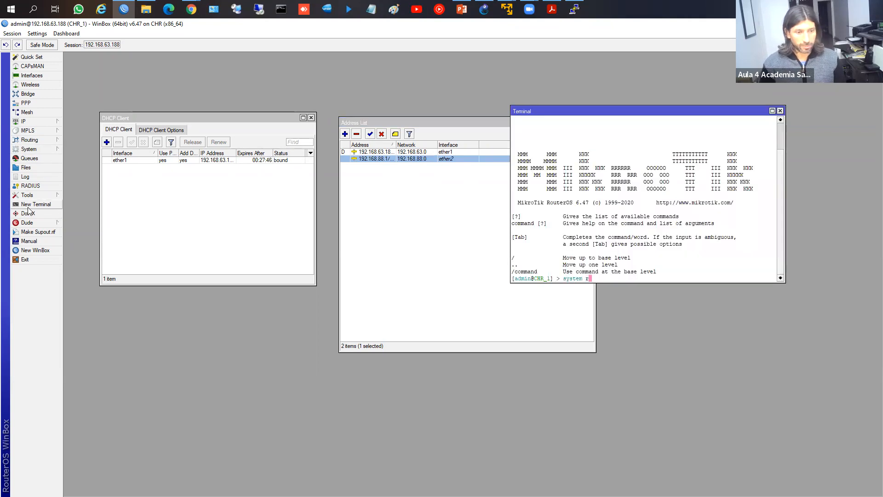
text(es)
key(Tab)
key(Tab)
text(e)
key(Tab)
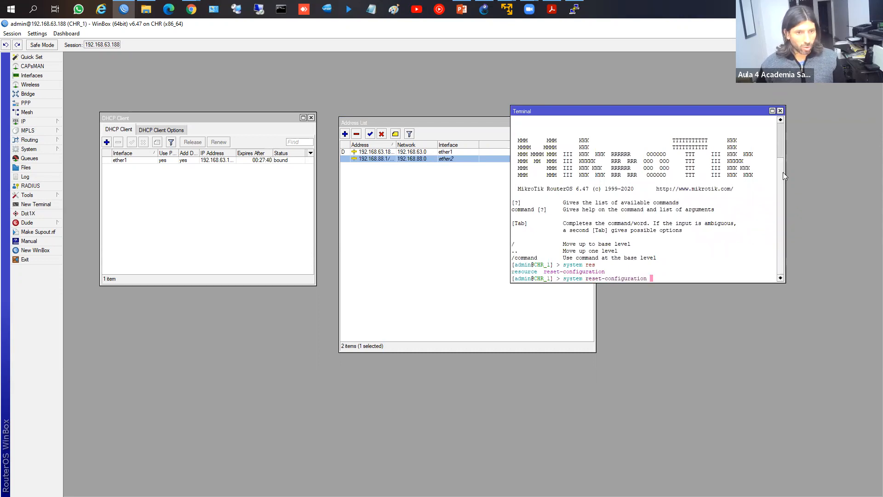
click(779, 111)
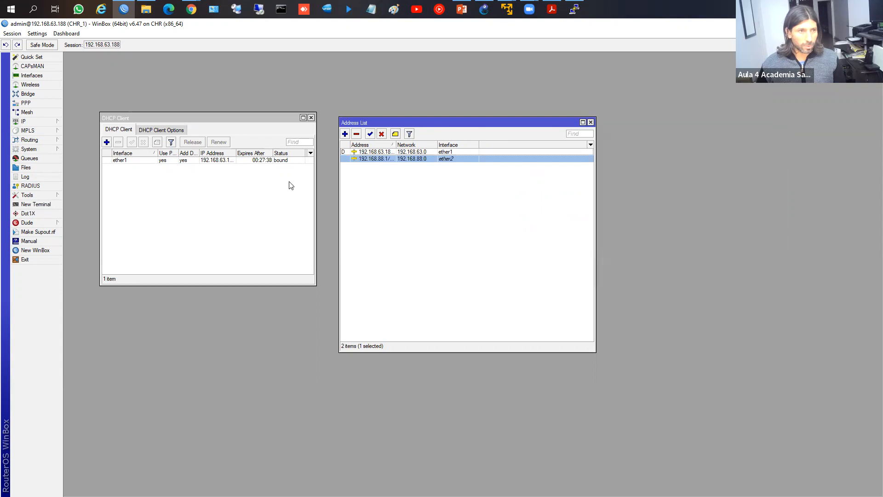
click(45, 153)
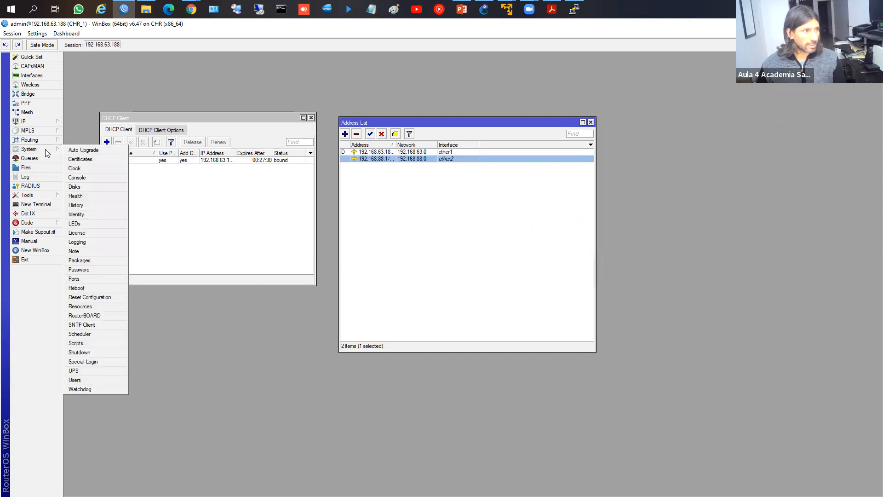
Step: Open Reset Configuration, move the dialog up, and tick No Default Configuration
click(108, 297)
drag(469, 243, 483, 182)
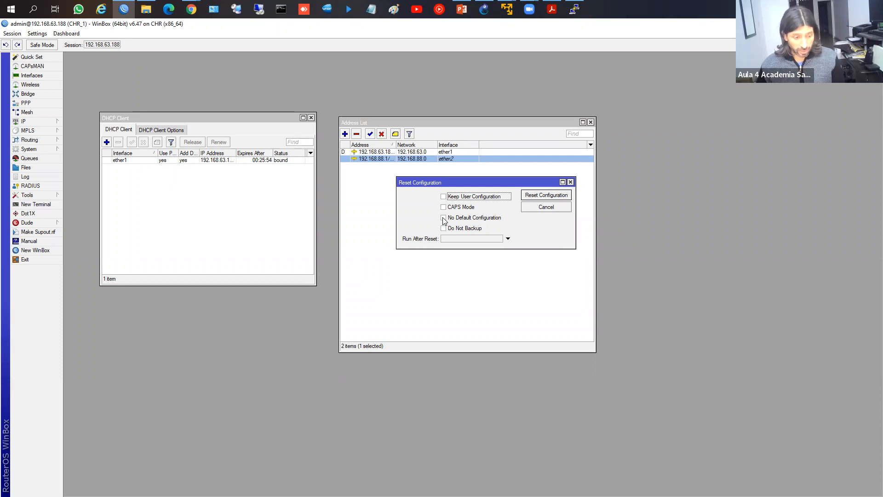
click(444, 219)
drag(435, 227, 466, 218)
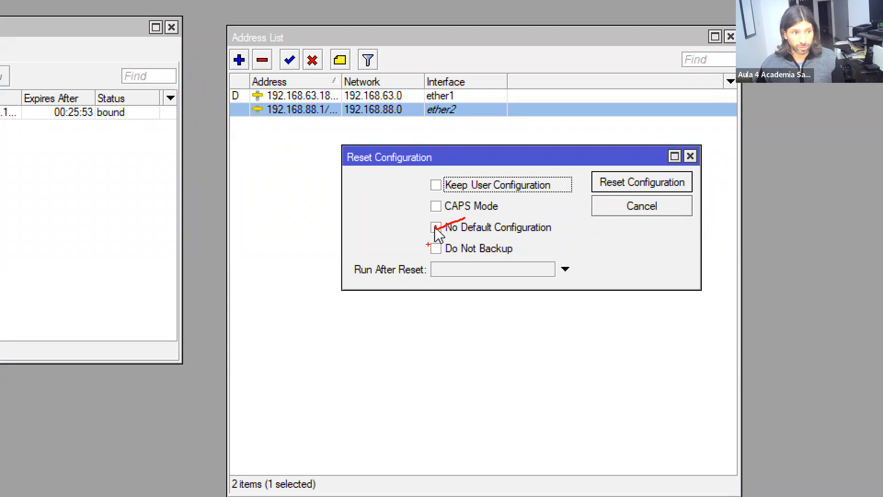
mouse_move(424, 241)
mouse_down()
mouse_move(485, 257)
mouse_move(527, 257)
mouse_up()
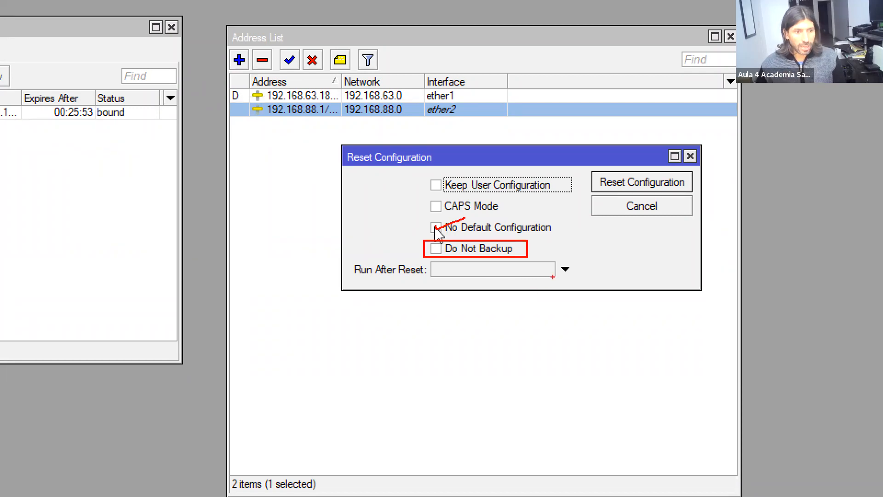
mouse_move(348, 261)
mouse_down()
mouse_move(427, 282)
mouse_move(450, 267)
mouse_move(562, 283)
mouse_move(556, 277)
mouse_up()
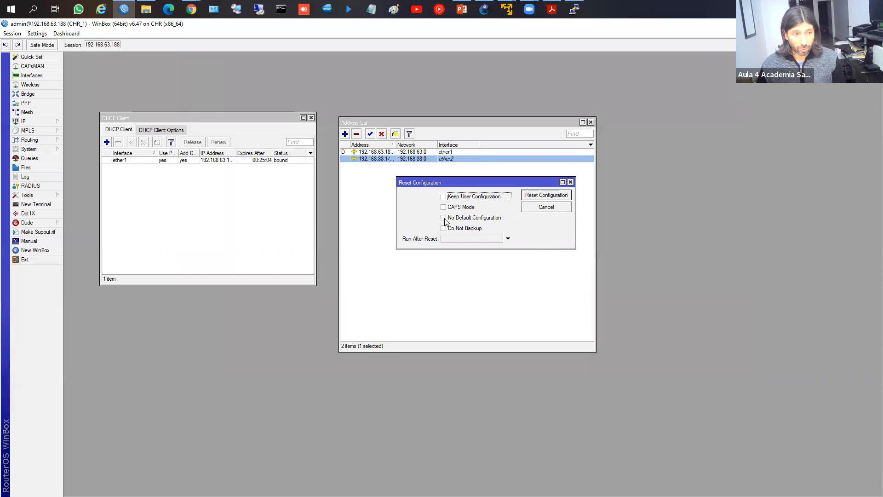
Step: Reset CHR_1's configuration with No Default Configuration ticked and confirm the reboot
click(444, 220)
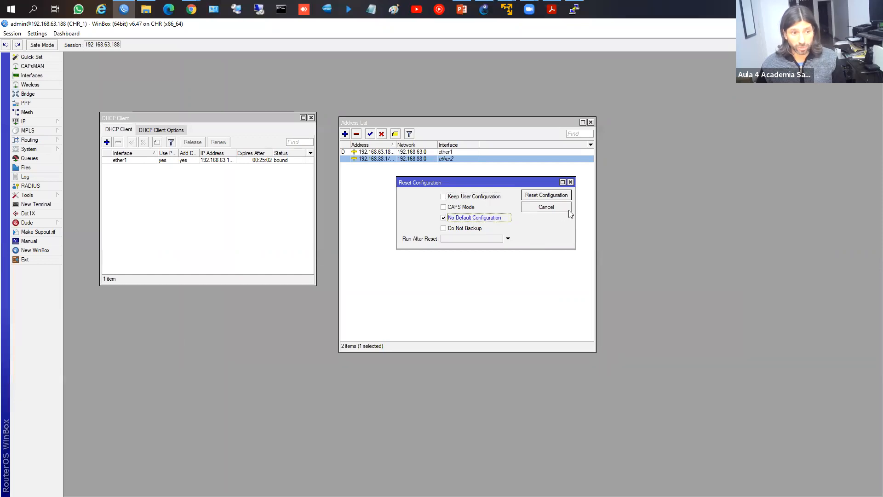
click(551, 197)
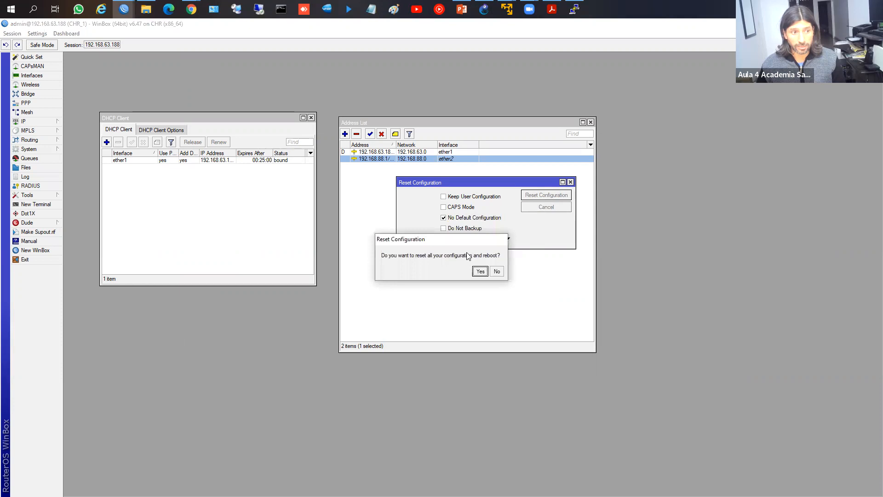
click(480, 272)
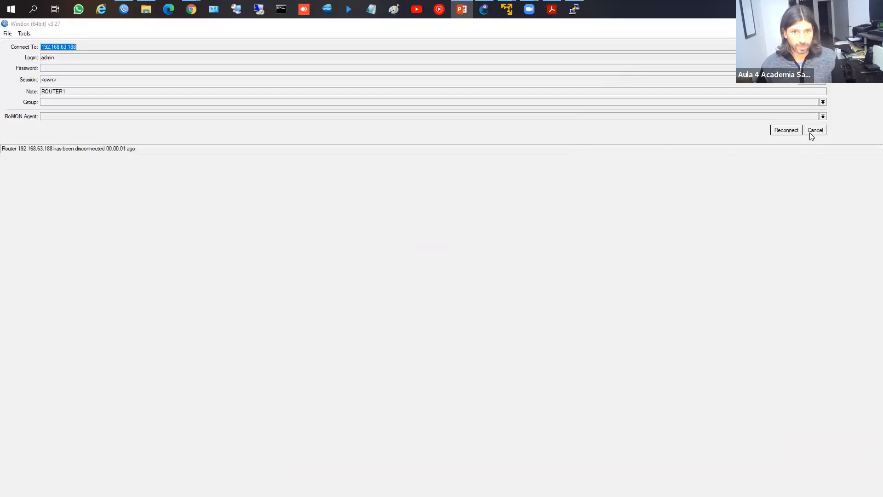
Step: Cancel WinBox's reconnect attempt so the neighbour list returns, showing ROUTER_CLASE at 192.168.88.1
click(810, 133)
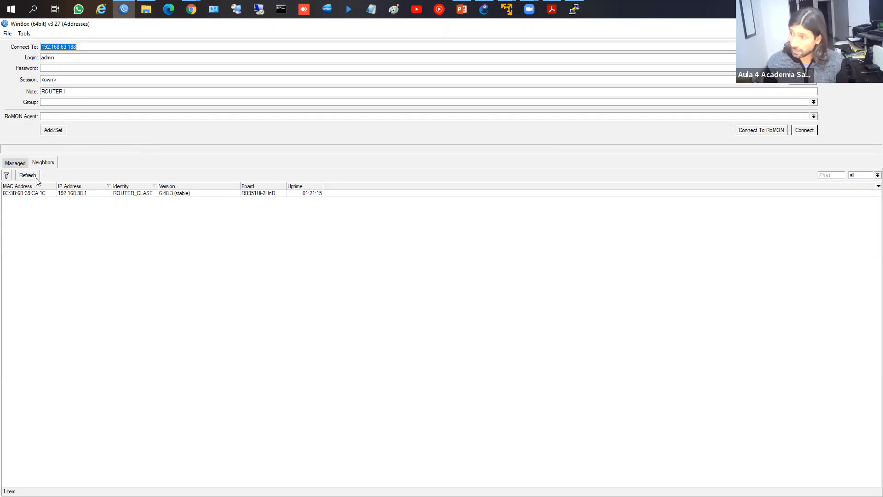
Step: Refresh neighbours and connect to the MikroTik router at 192.168.63.188, retrying the login once
click(37, 178)
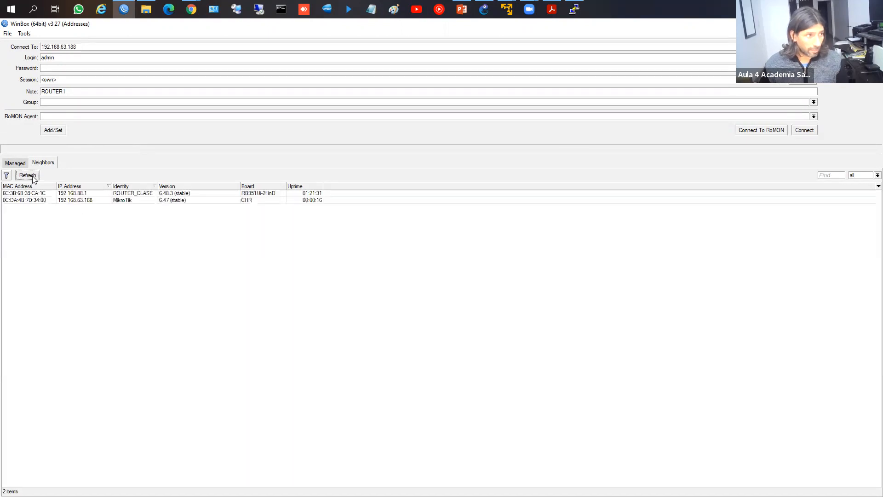
click(148, 200)
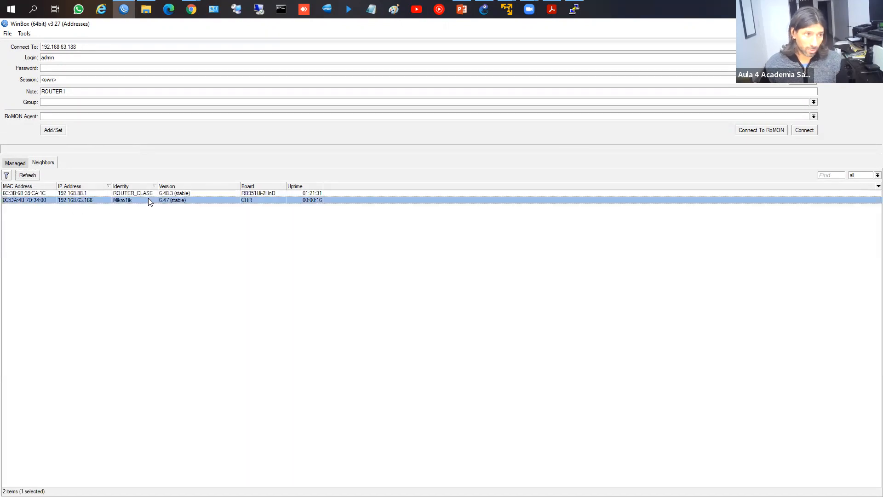
click(801, 132)
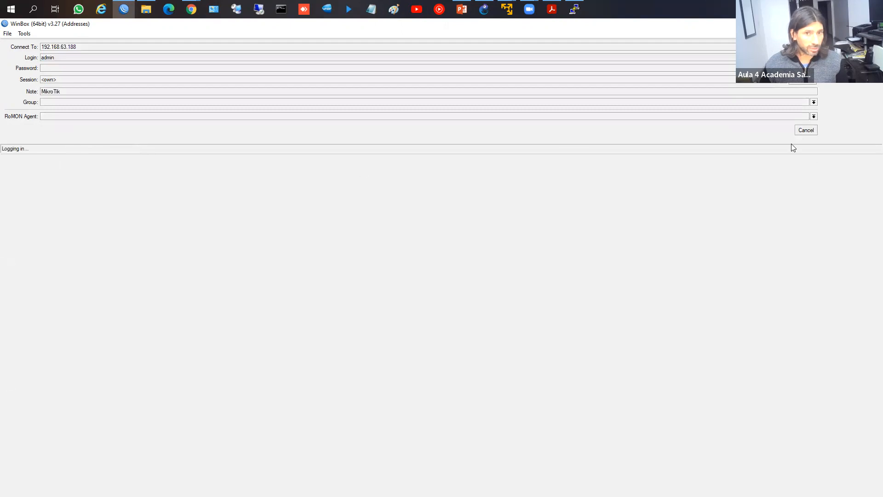
click(803, 131)
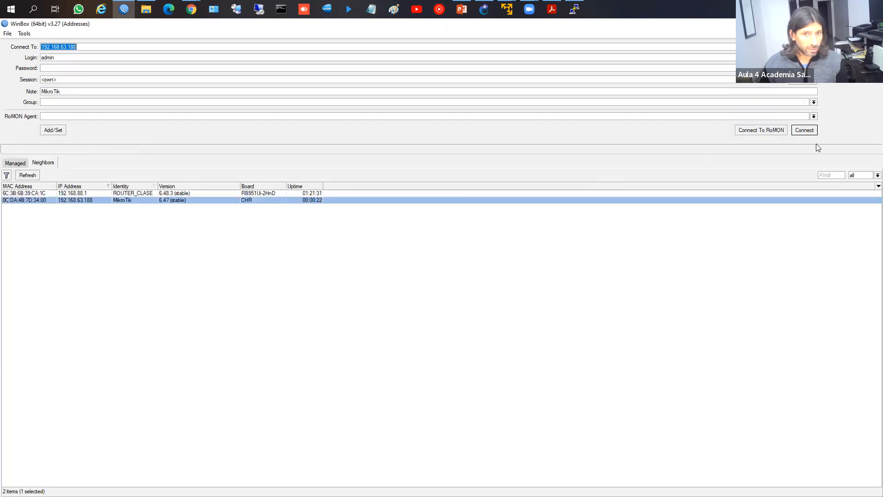
click(805, 130)
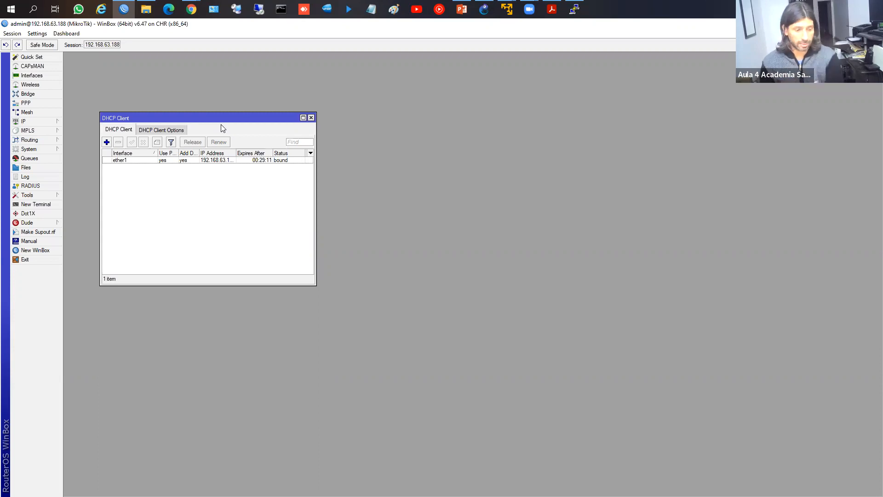
Step: Close the DHCP Client window and bring the 'Reinicio de fábrica' slide 21 to the front
click(309, 118)
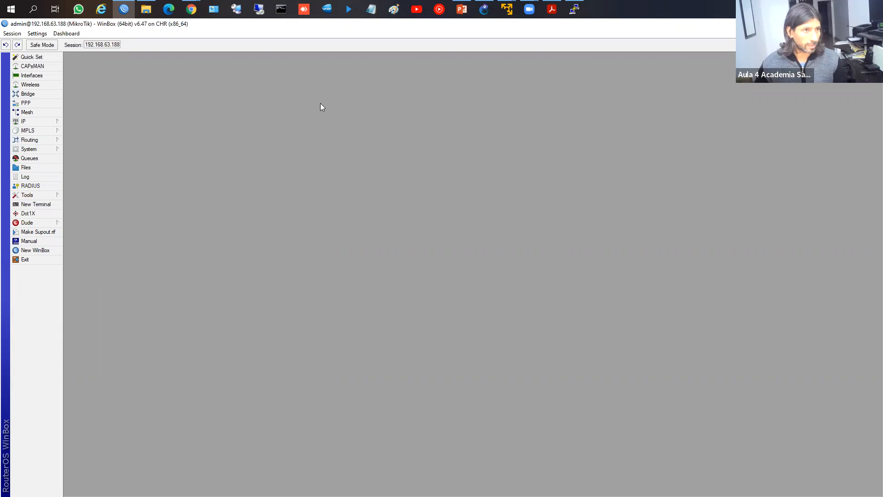
click(462, 9)
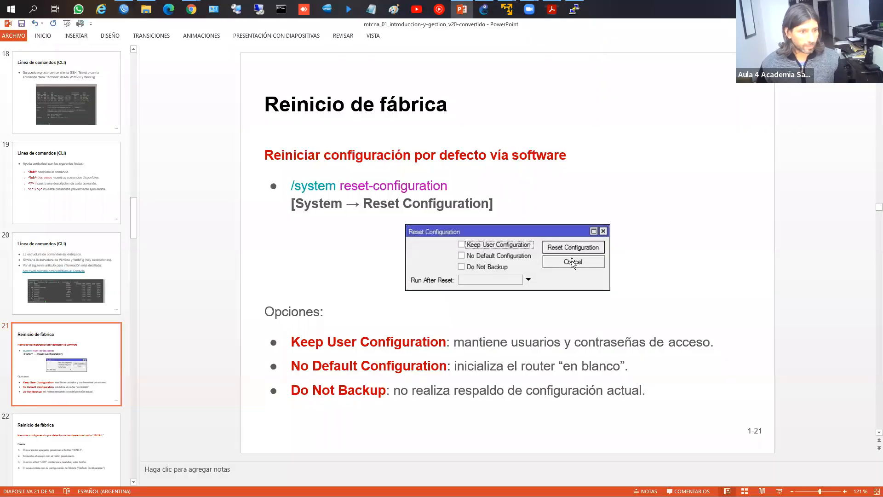
Step: Advance to slide 22, listing the four hardware RESET button steps
scroll(600, 223, down, 1)
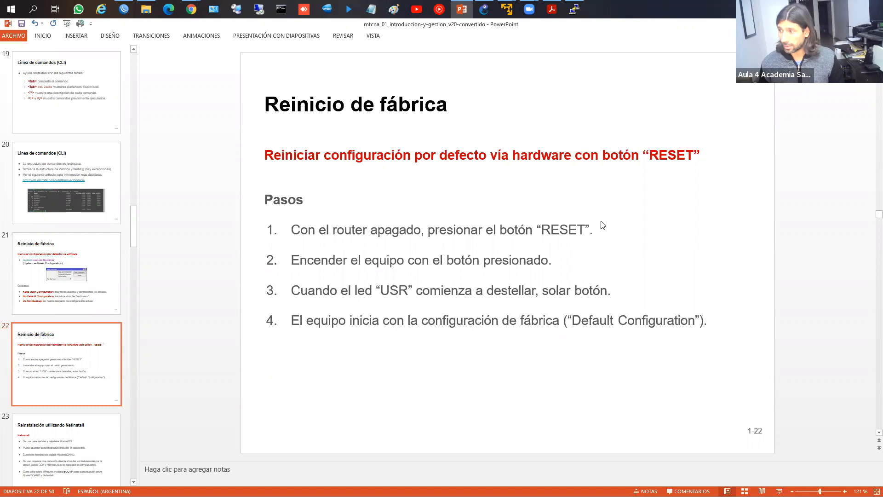
Step: Glance at slide 24, return to slide 23 on Netinstall, and drag across its ether1 requirement area
scroll(601, 222, down, 2)
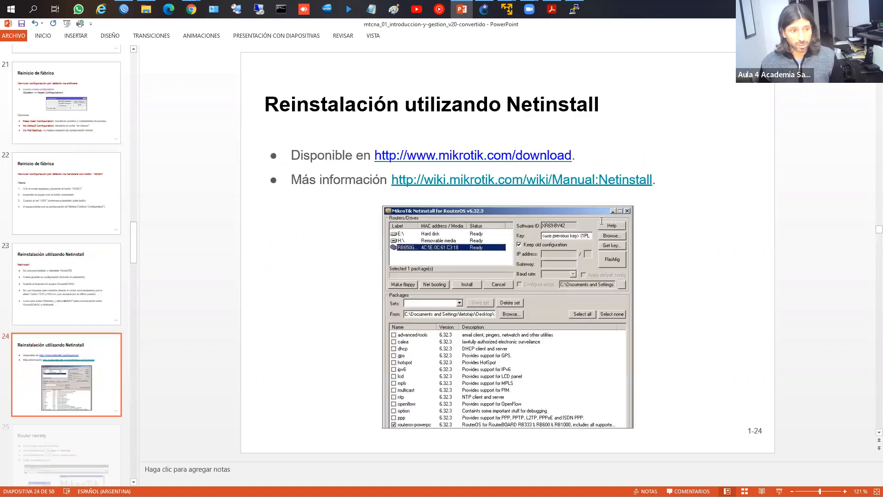
scroll(601, 221, up, 1)
scroll(601, 220, down, 1)
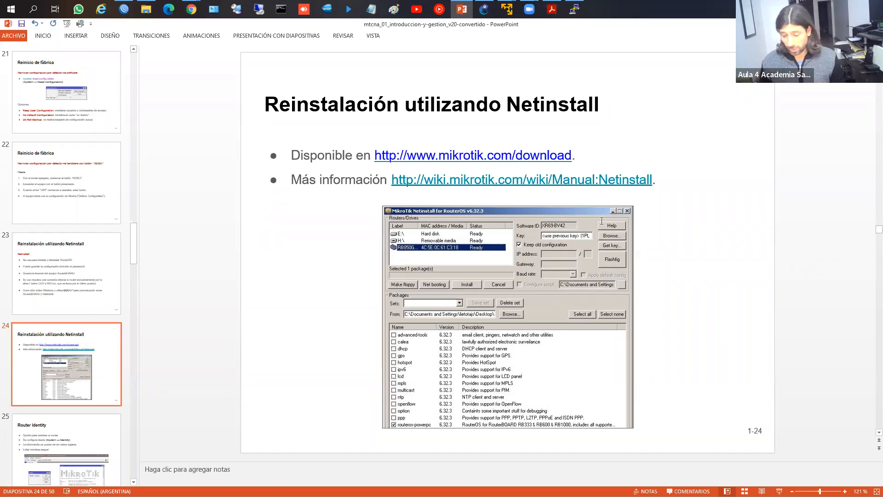
scroll(602, 221, up, 1)
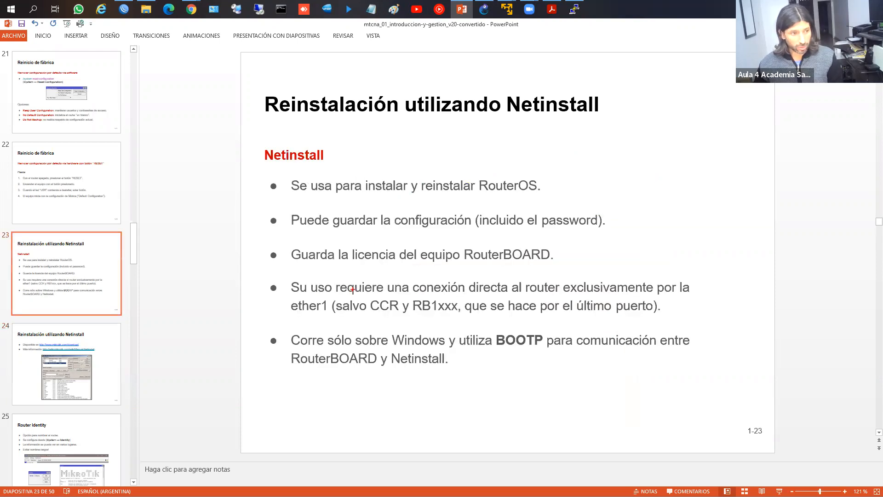
mouse_move(293, 279)
mouse_down()
mouse_move(450, 309)
mouse_move(712, 319)
mouse_up()
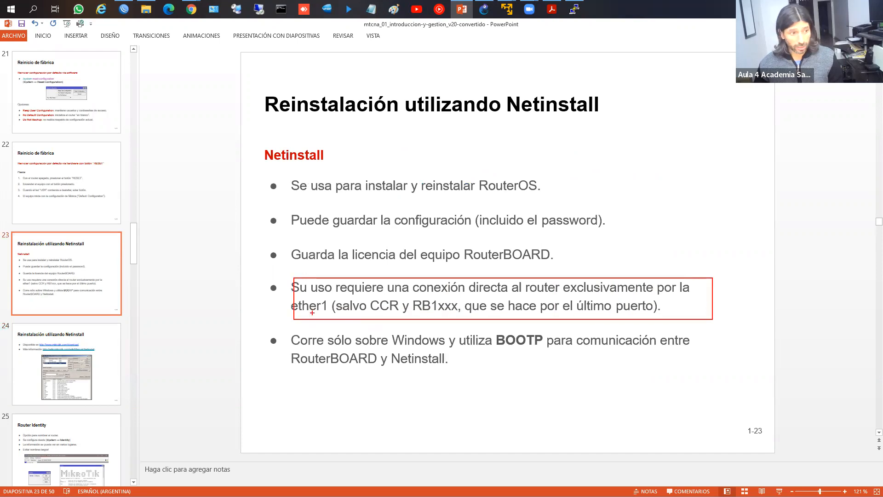
mouse_move(287, 298)
mouse_down()
mouse_move(338, 317)
mouse_move(467, 318)
mouse_move(468, 294)
mouse_up()
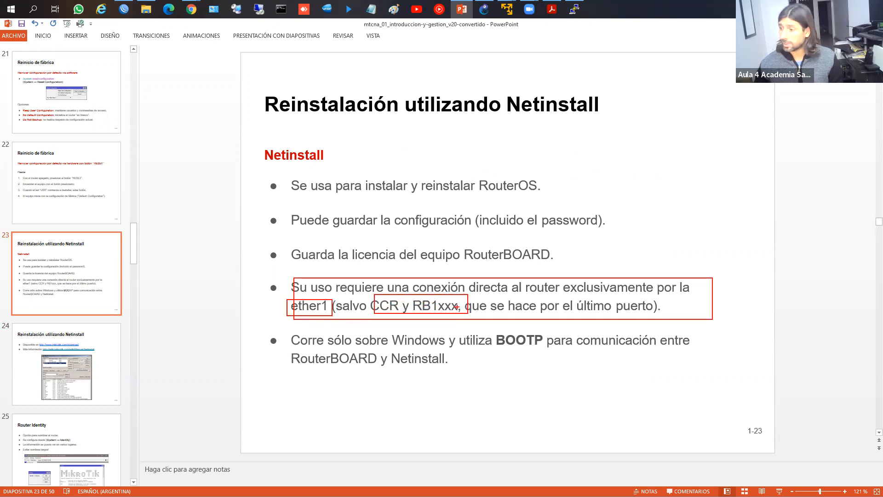
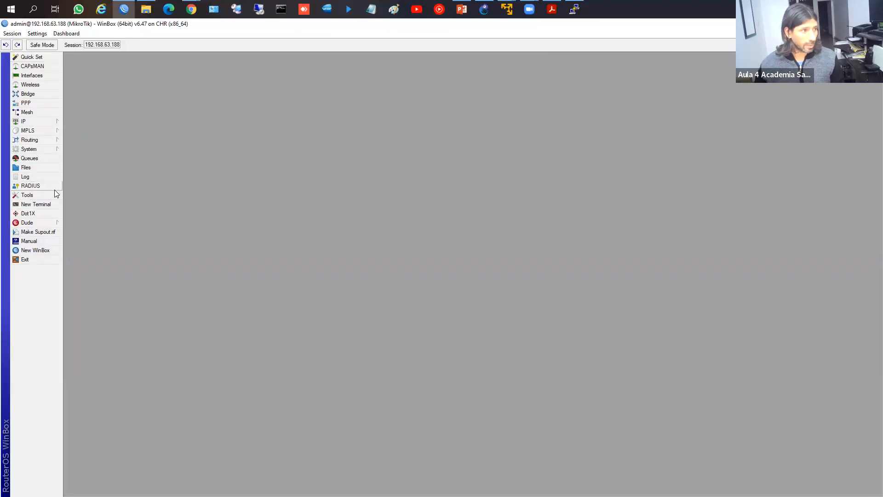
Step: Open System > Users and review the admin user and the full, read and write groups
click(31, 153)
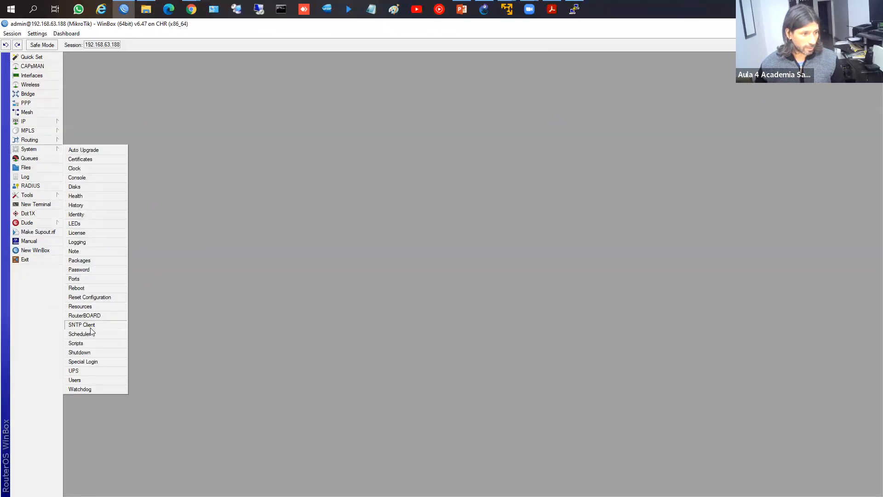
click(94, 379)
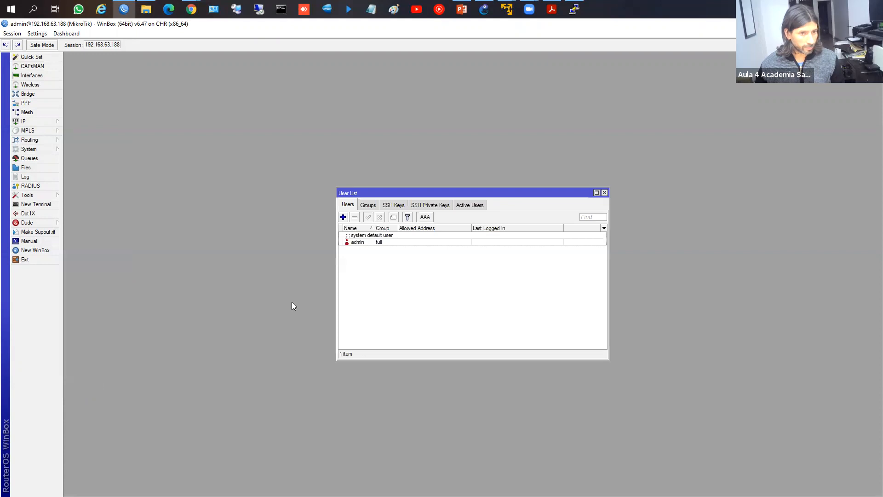
drag(516, 192, 391, 144)
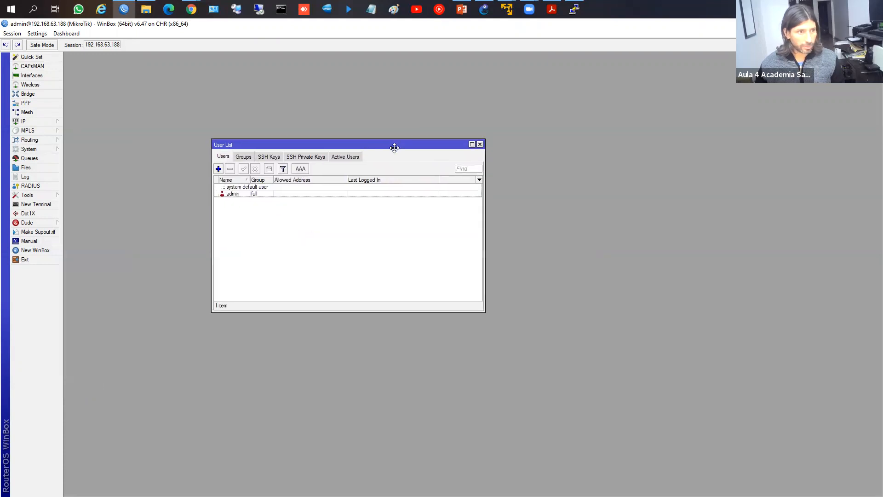
click(237, 194)
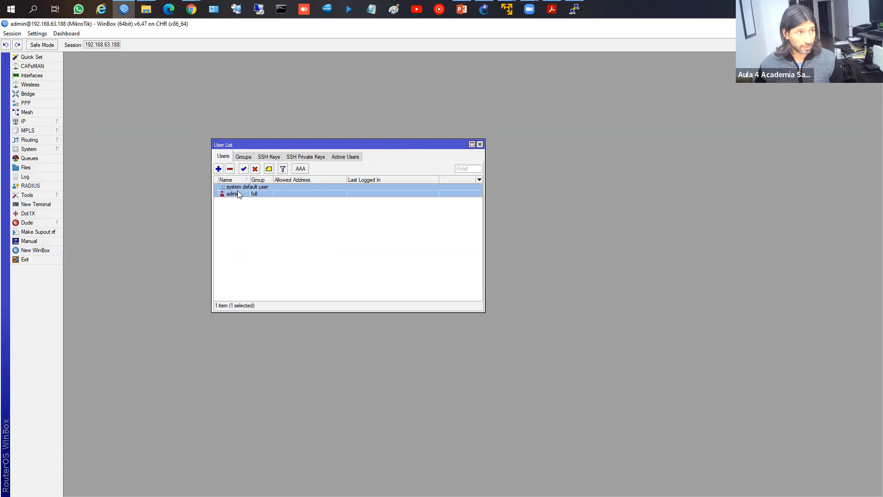
click(243, 157)
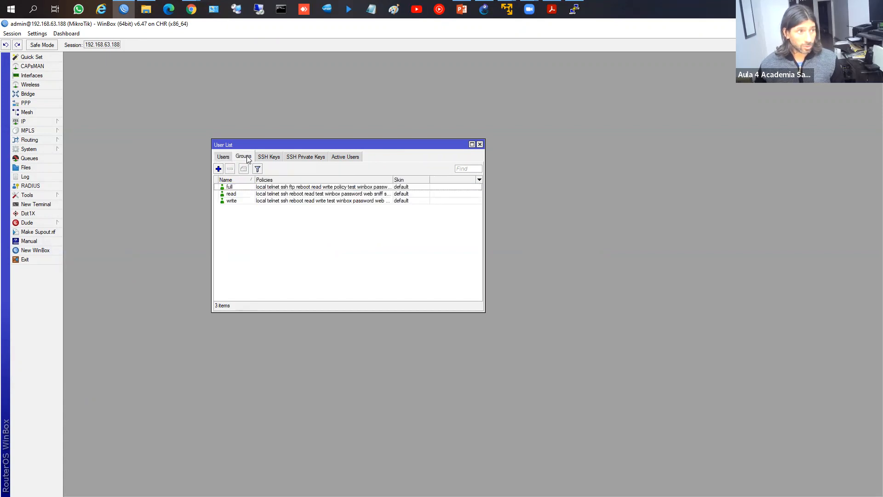
click(223, 186)
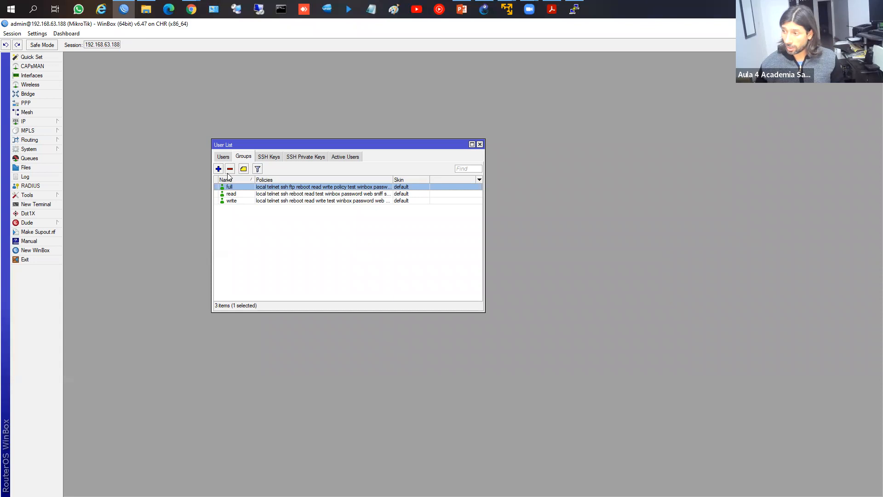
click(223, 157)
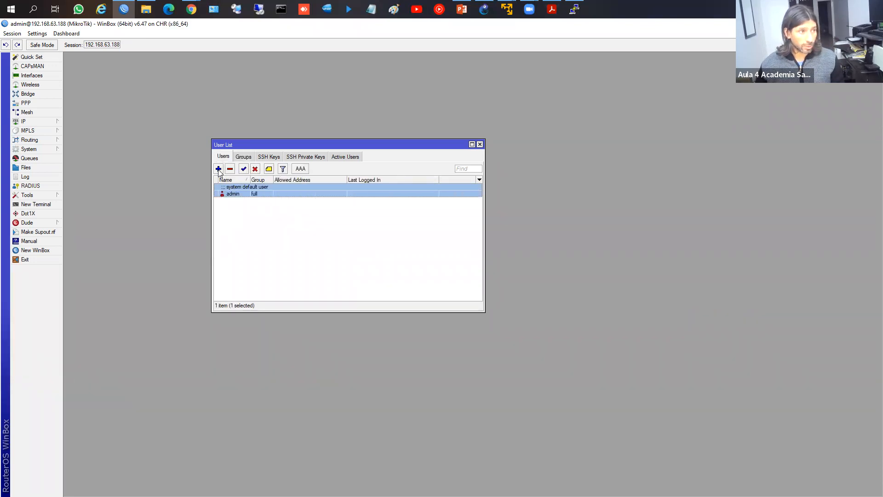
Step: Create user ISSD in the full group with a password, then apply and close
click(219, 169)
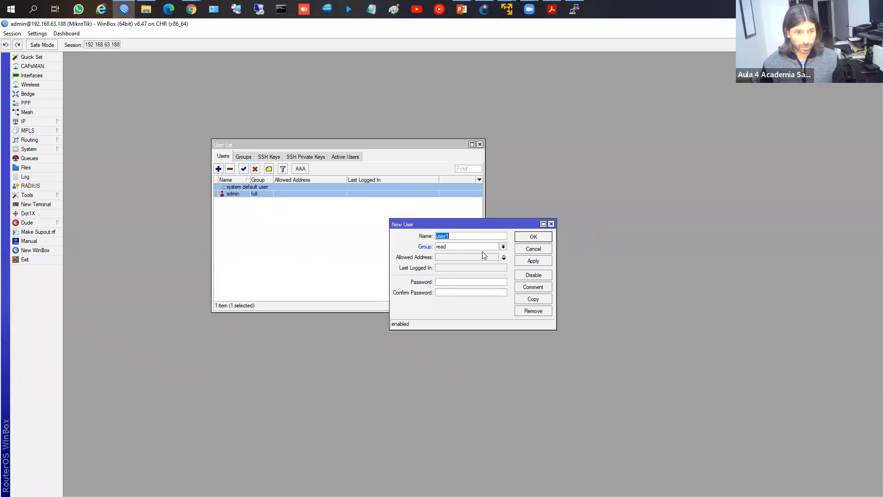
text(ISSD)
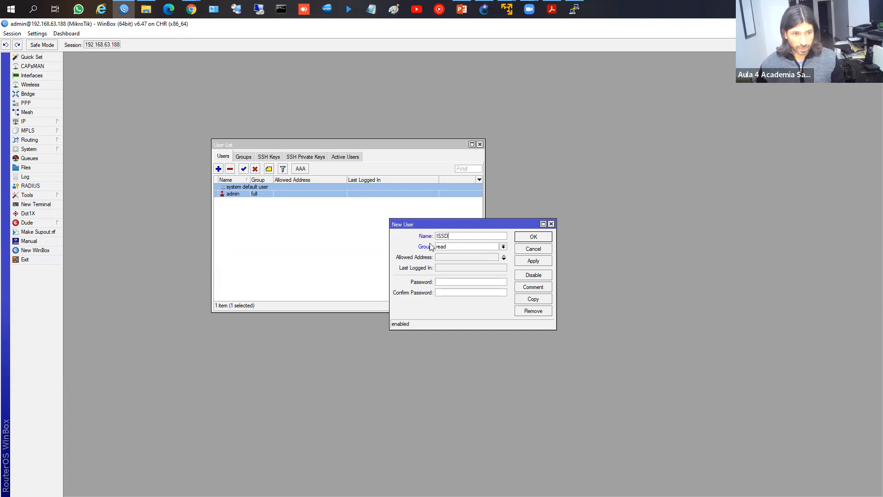
click(504, 247)
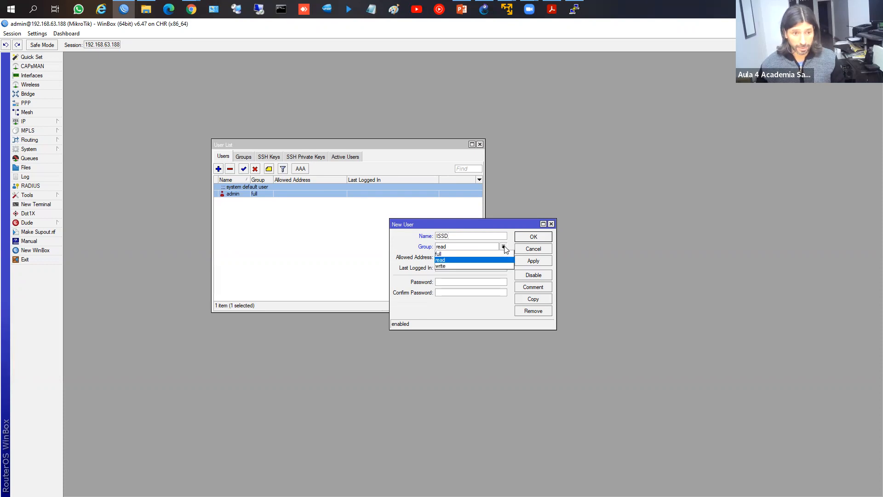
click(448, 254)
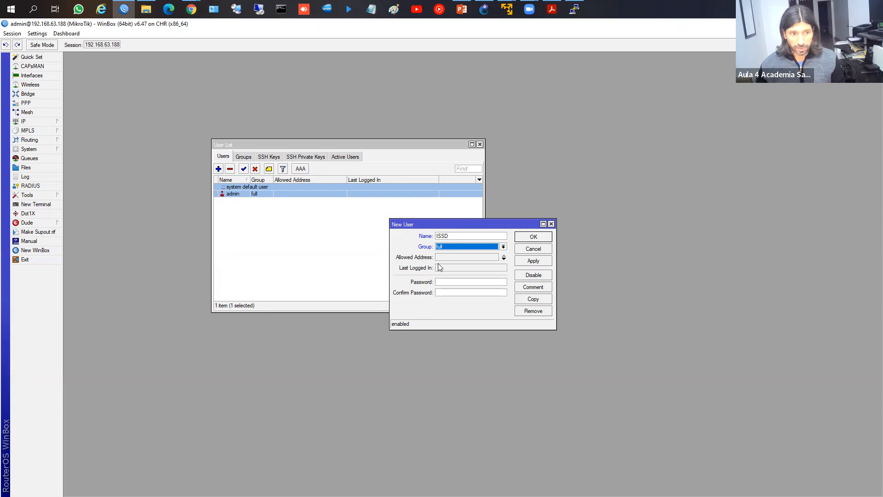
drag(455, 229, 399, 200)
click(389, 254)
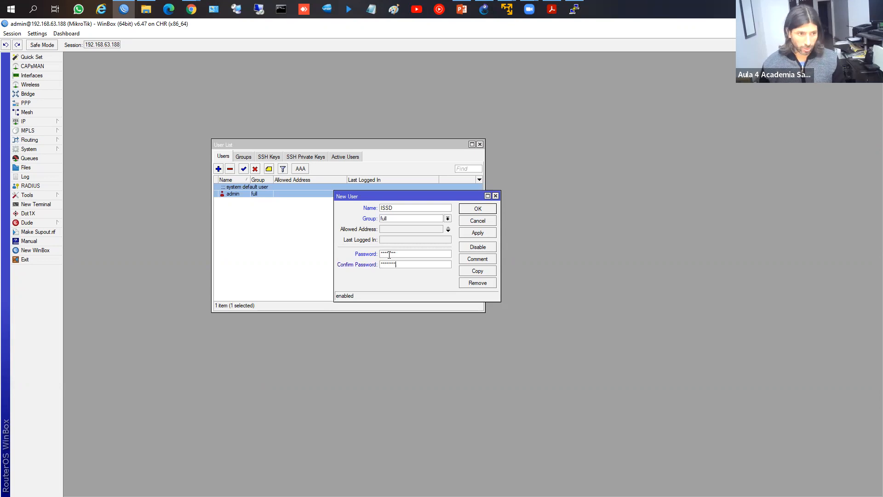
click(477, 233)
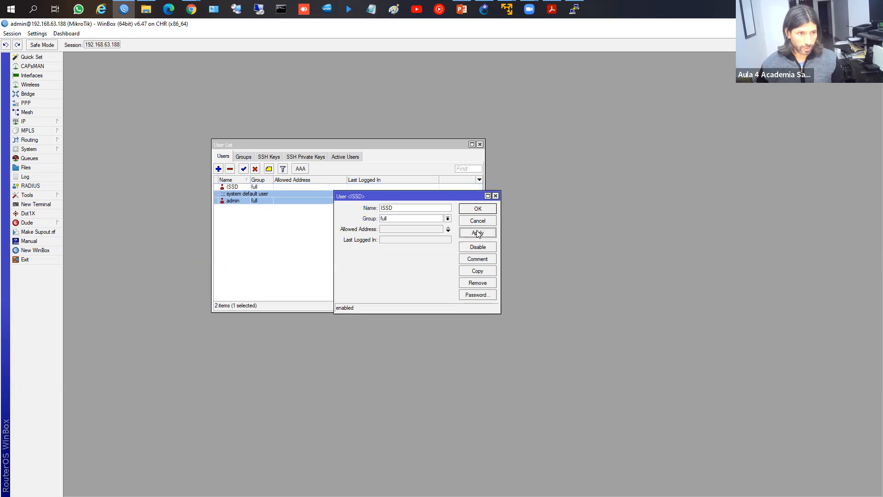
click(474, 210)
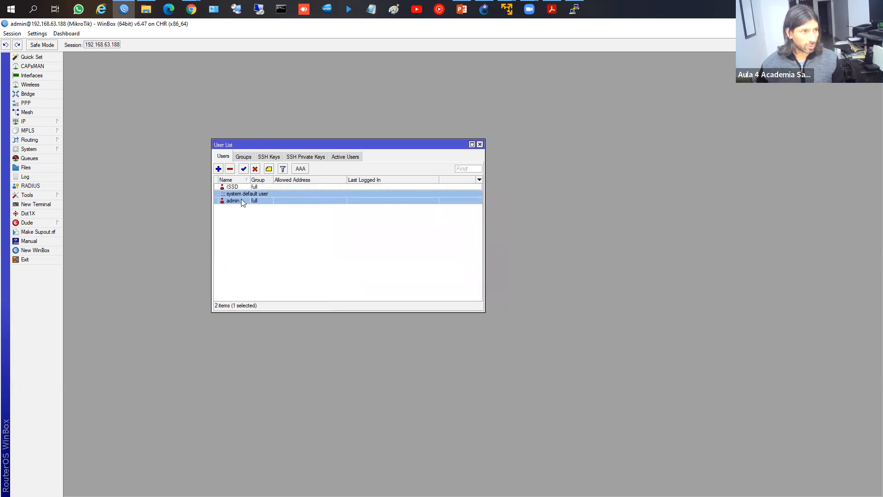
click(235, 187)
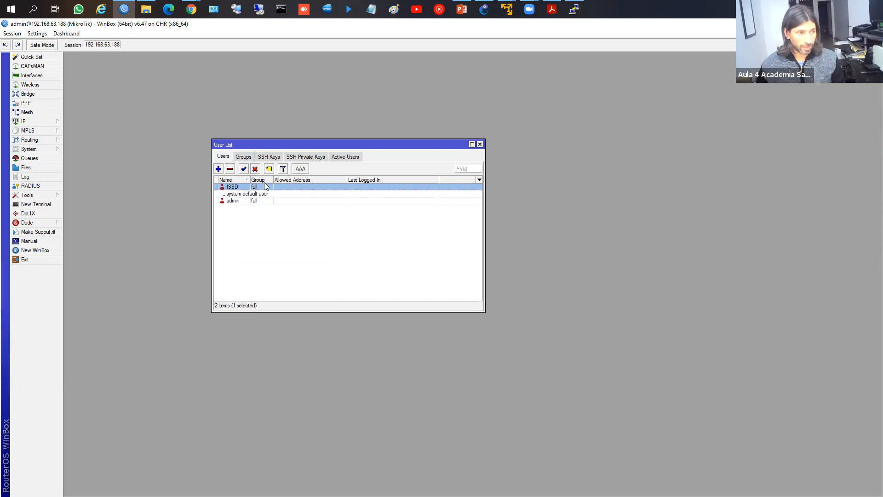
click(244, 202)
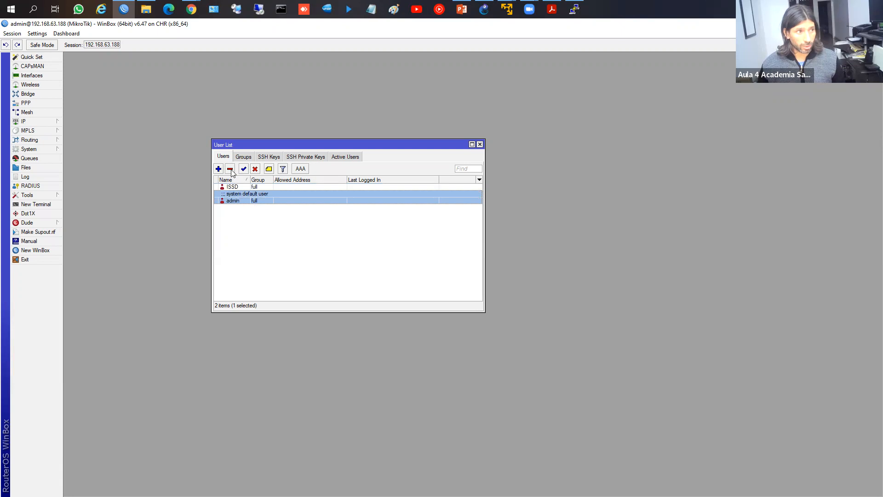
click(255, 168)
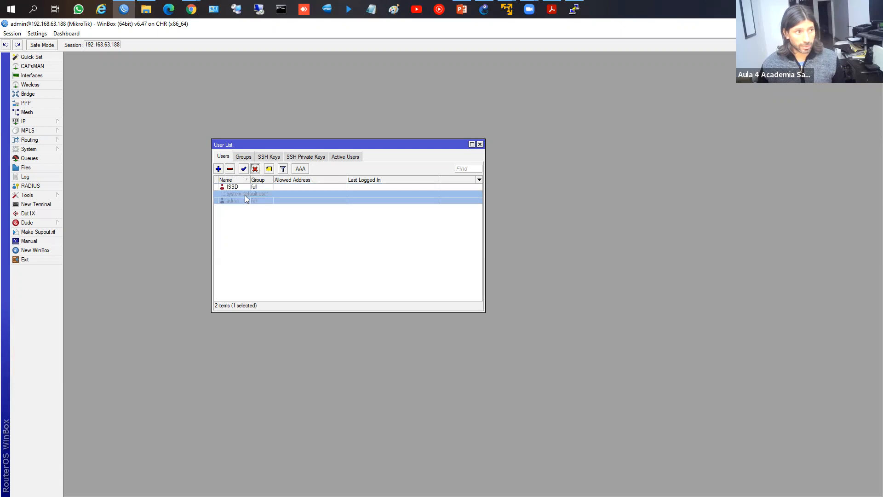
click(243, 169)
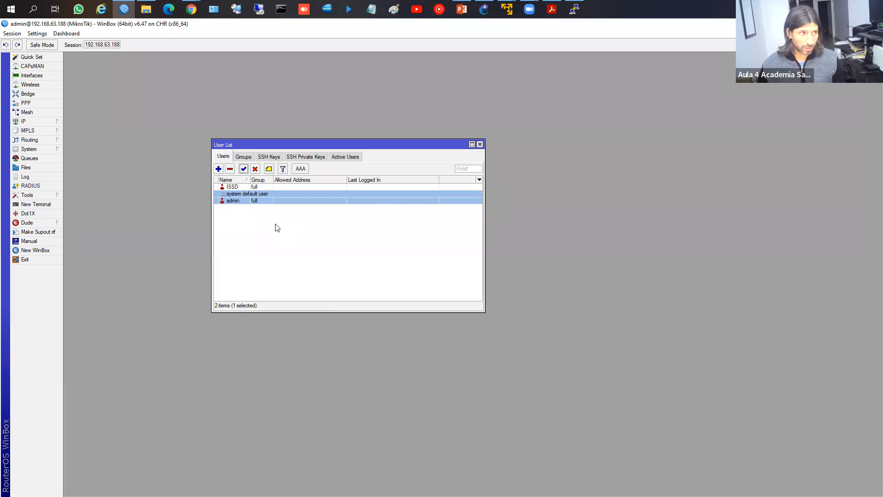
click(248, 188)
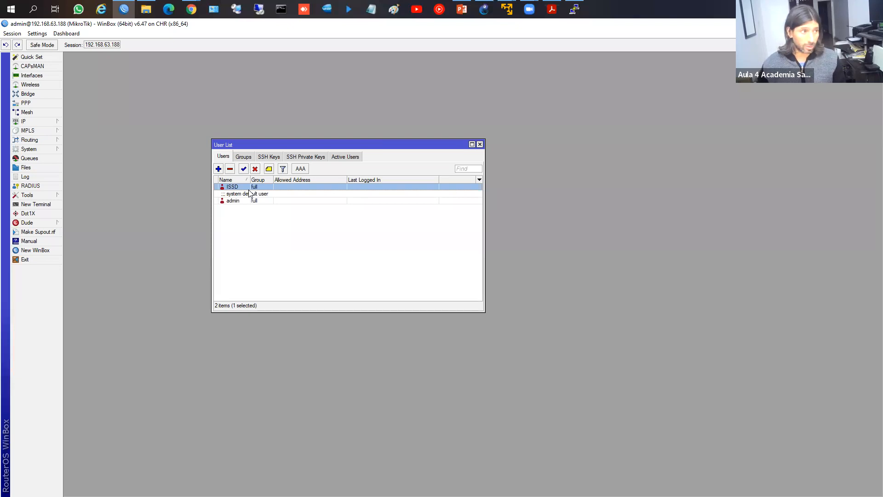
double_click(250, 191)
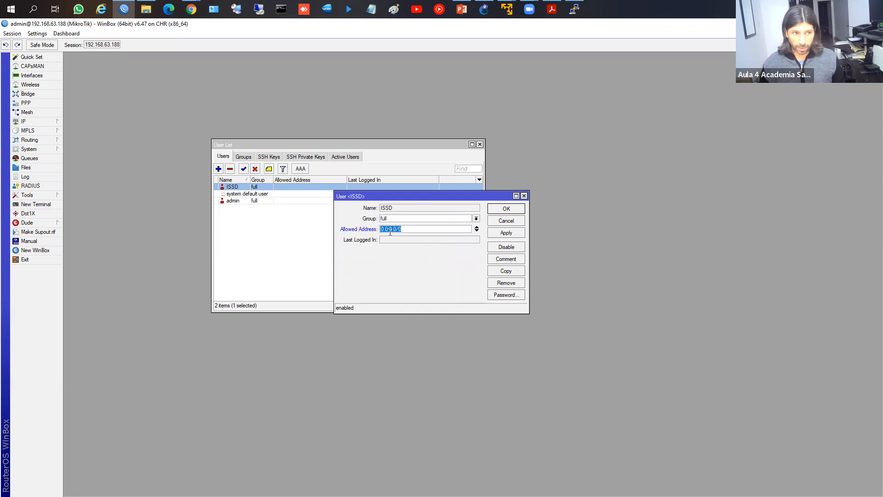
text(192)
key(BackSpace)
key(BackSpace)
key(BackSpace)
text(8)
key(BackSpace)
text(181.15.155.154)
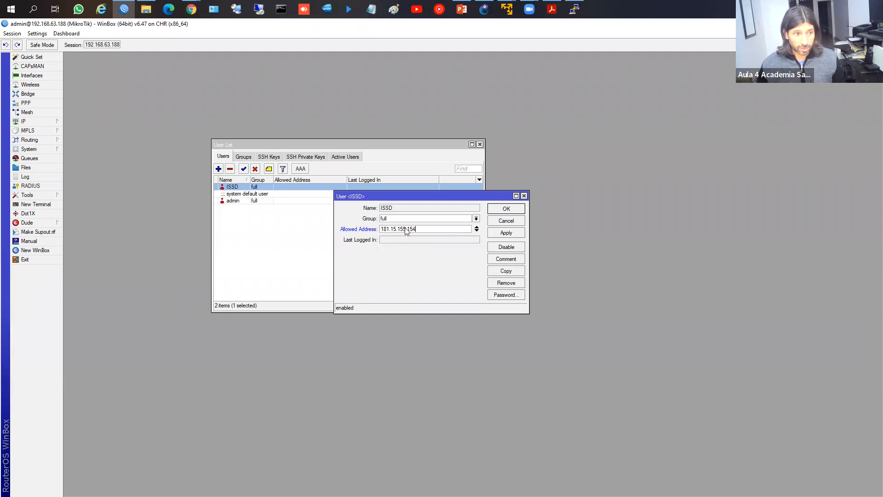
drag(432, 228, 374, 229)
key(Delete)
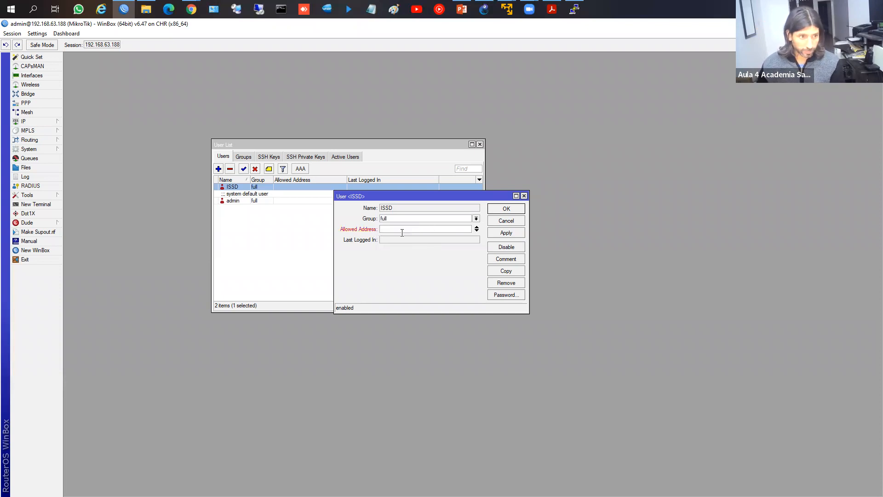
click(505, 221)
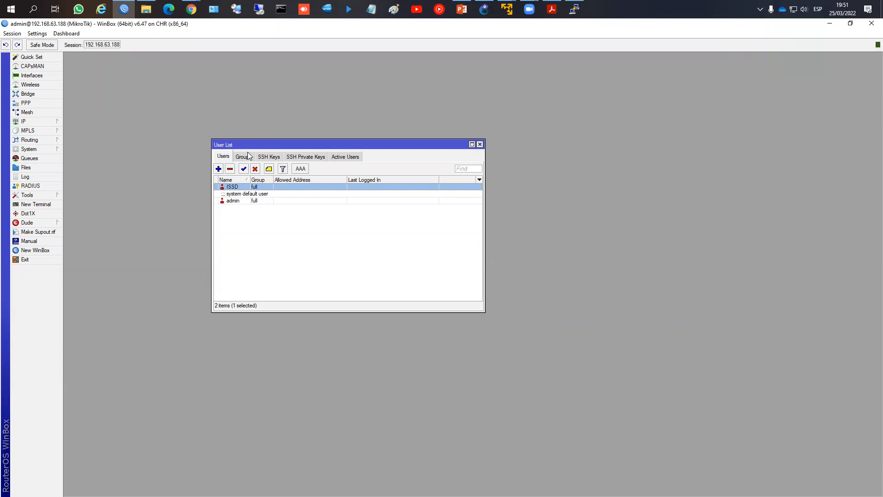
Step: Start a new user group and grant it local, write, sniff, telnet and read policies
click(248, 156)
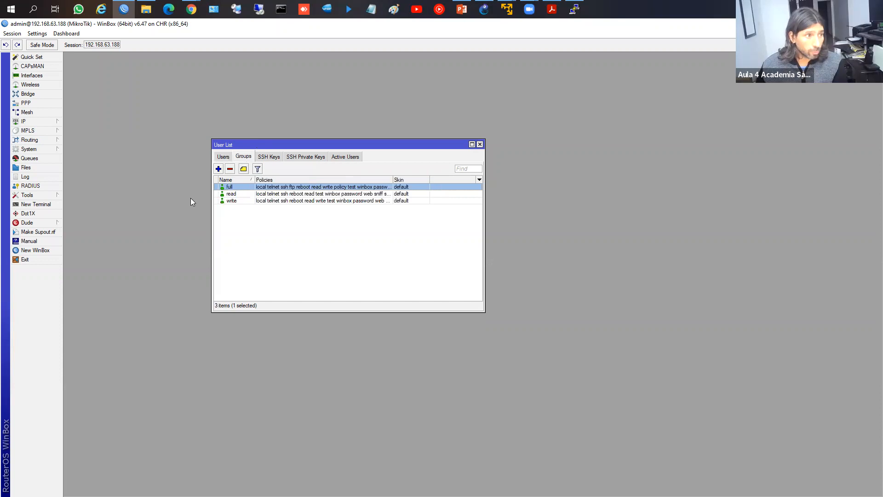
click(218, 169)
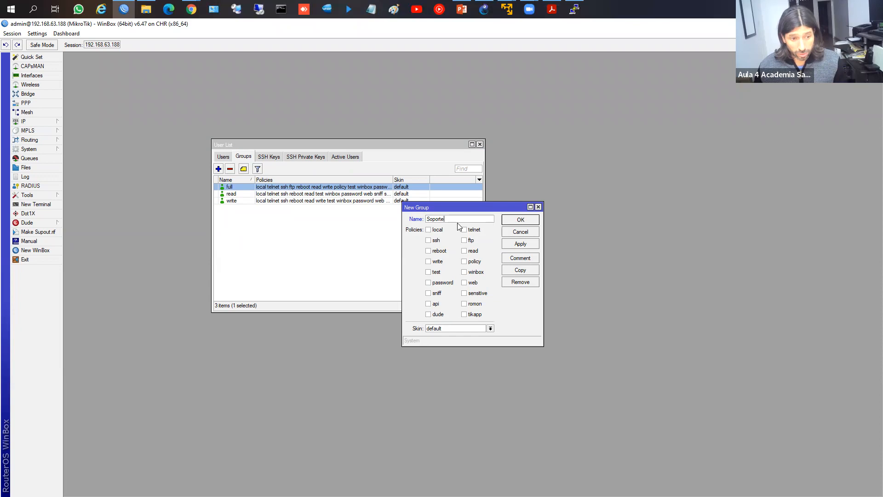
click(435, 230)
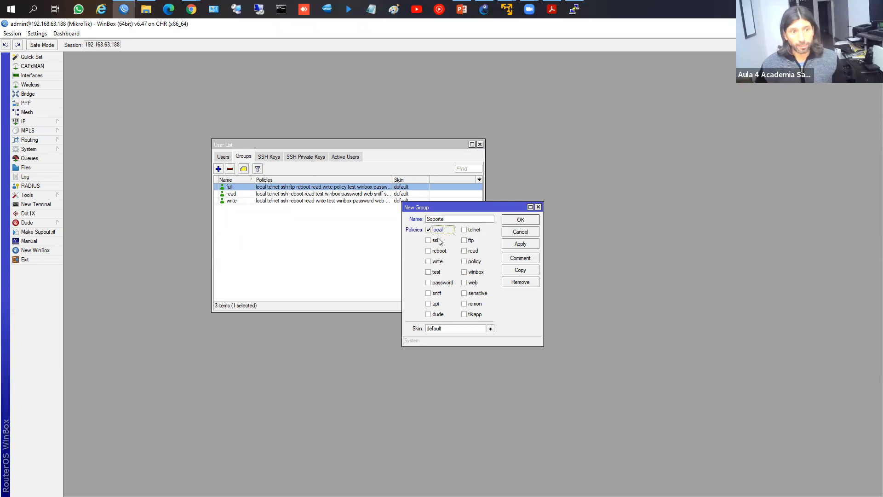
click(428, 261)
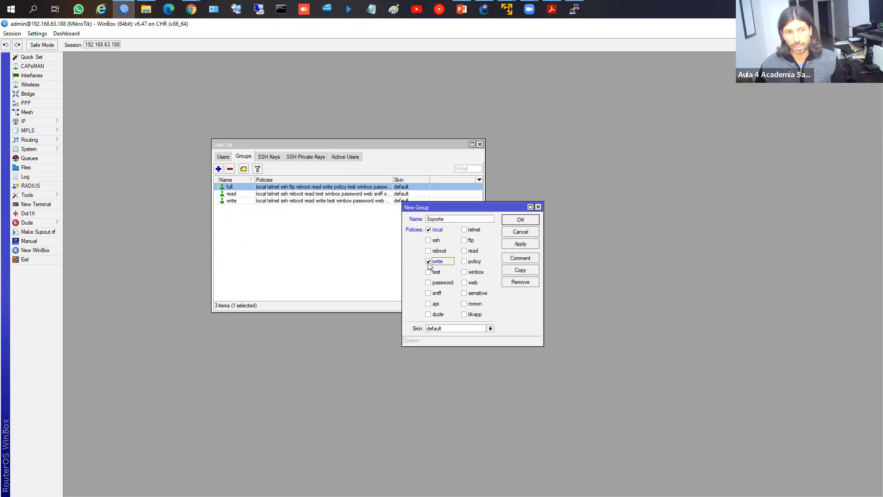
click(428, 293)
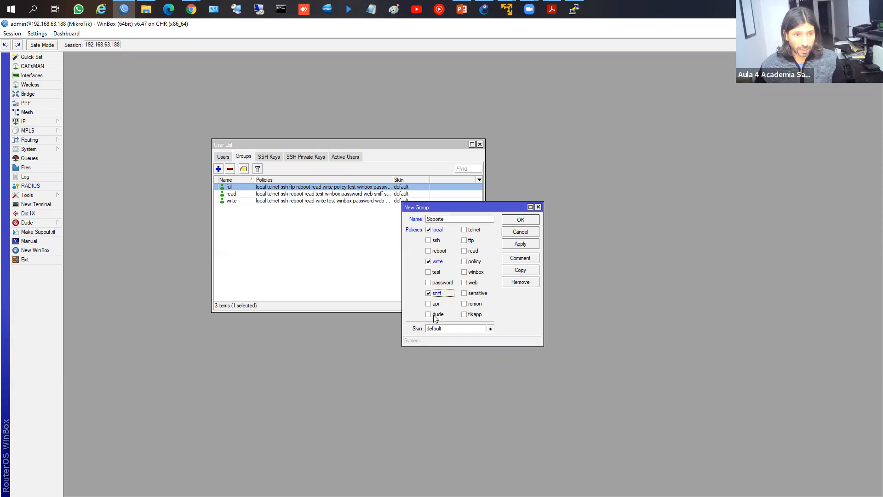
click(472, 231)
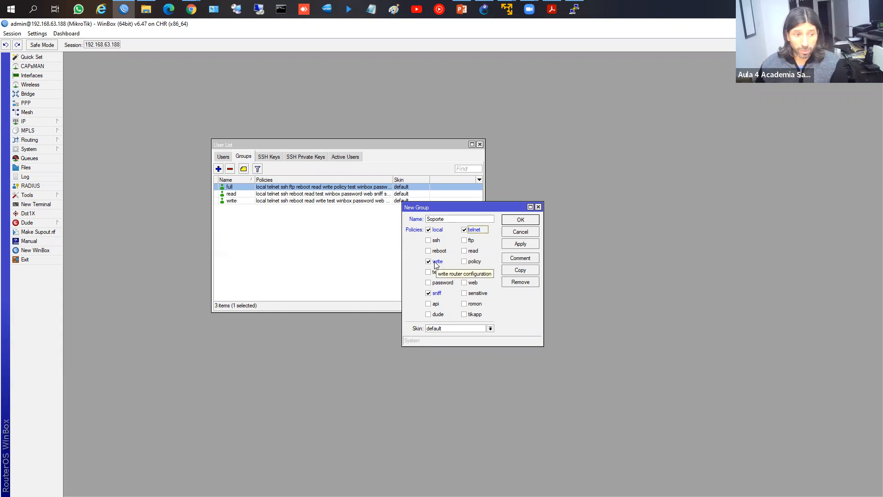
click(464, 252)
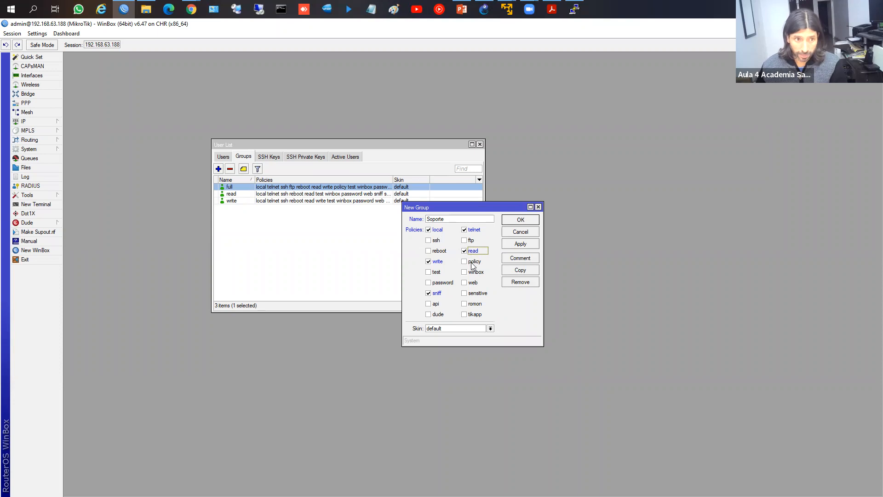
Step: Add winbox, web and tikapp policies, keep the default skin, and save the Soporte group
click(465, 273)
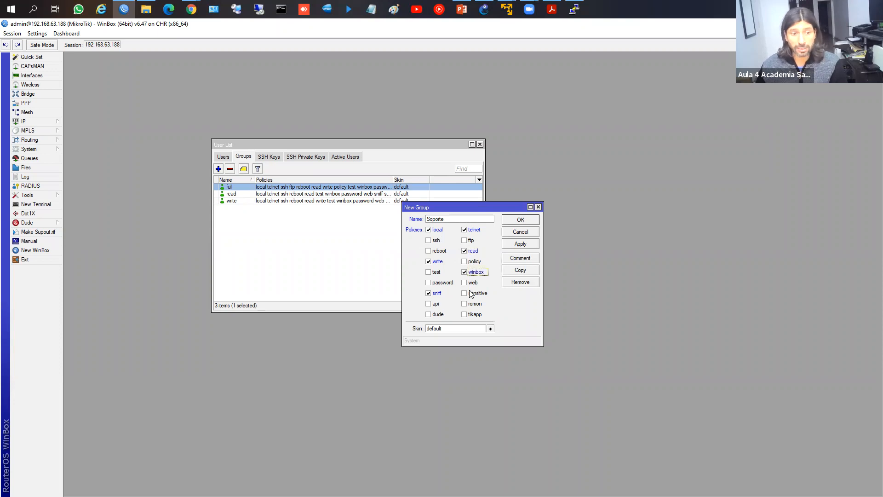
click(465, 283)
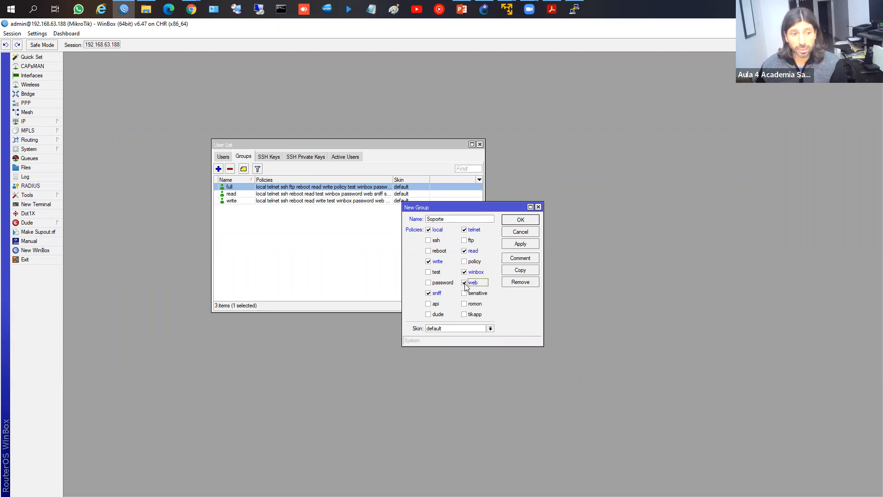
click(465, 314)
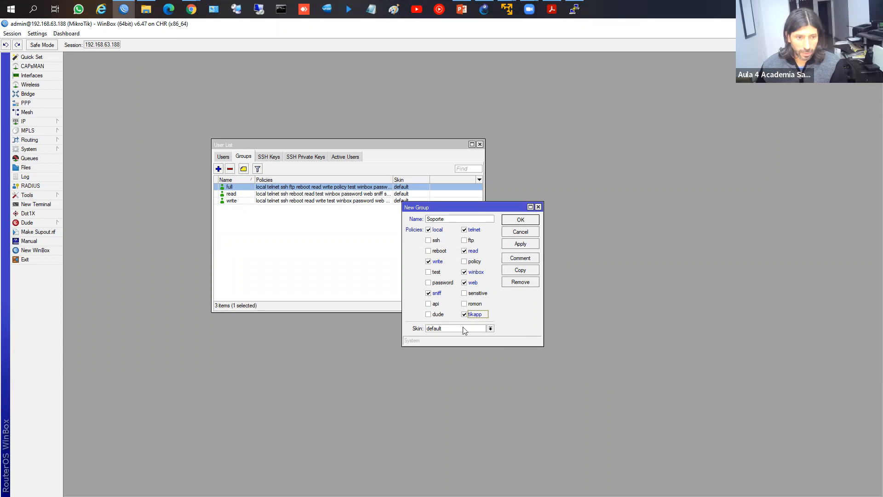
click(439, 330)
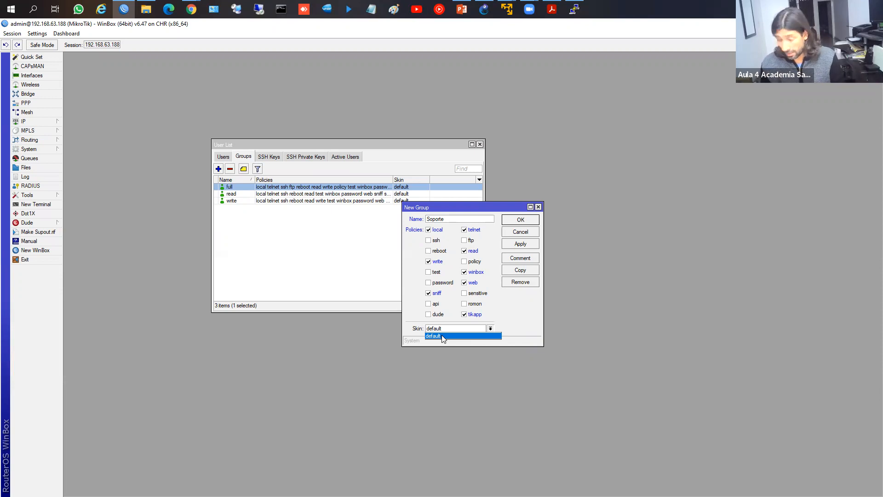
click(449, 332)
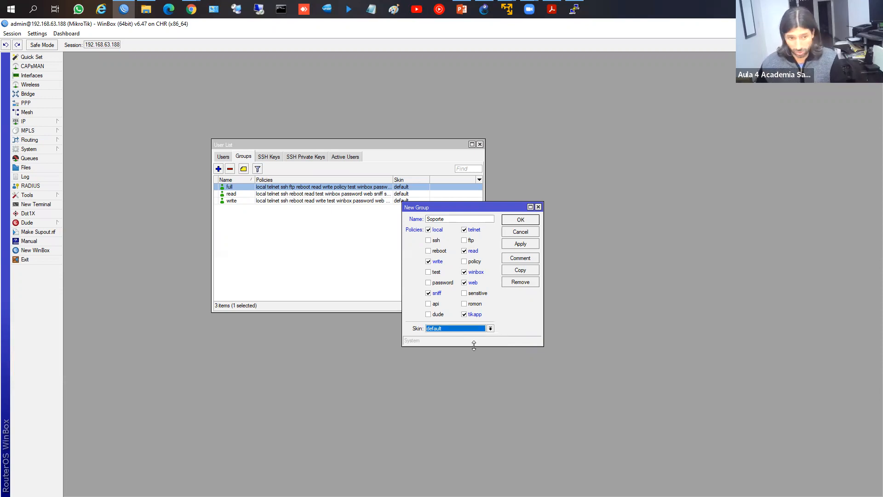
click(523, 244)
click(522, 220)
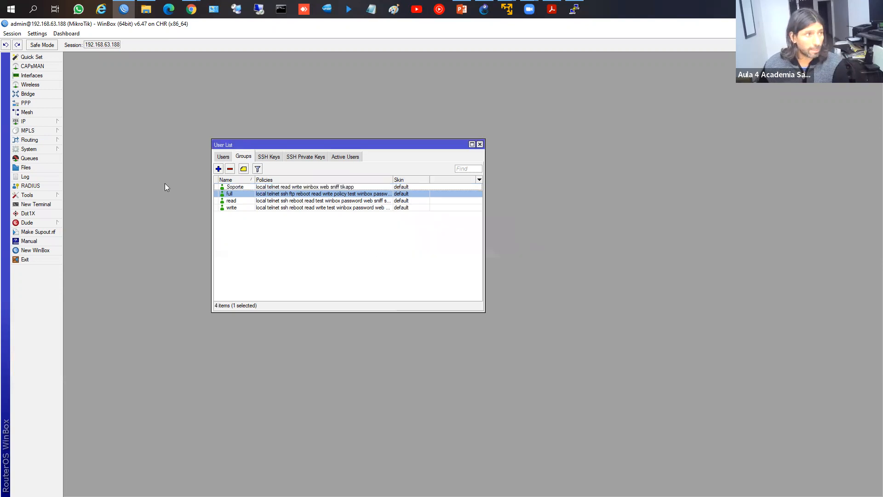
Step: Add a new user named soporte and assign it to the Soporte group
click(226, 158)
click(218, 168)
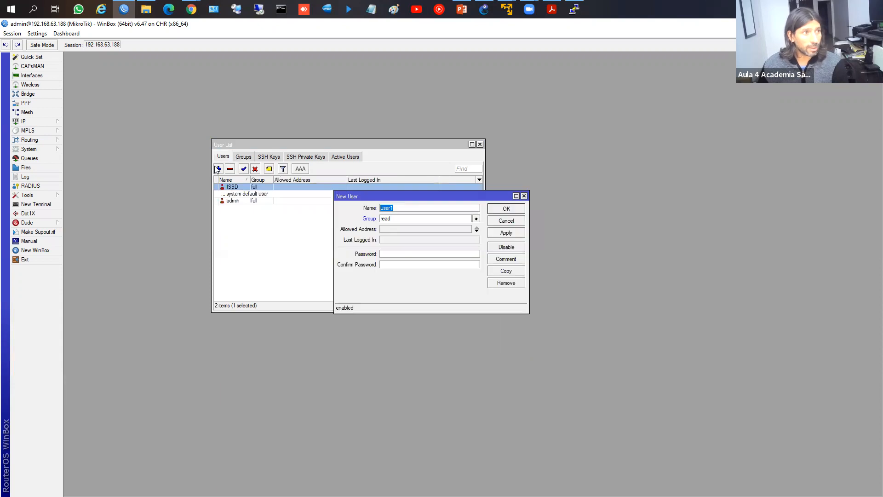
text(sopoer)
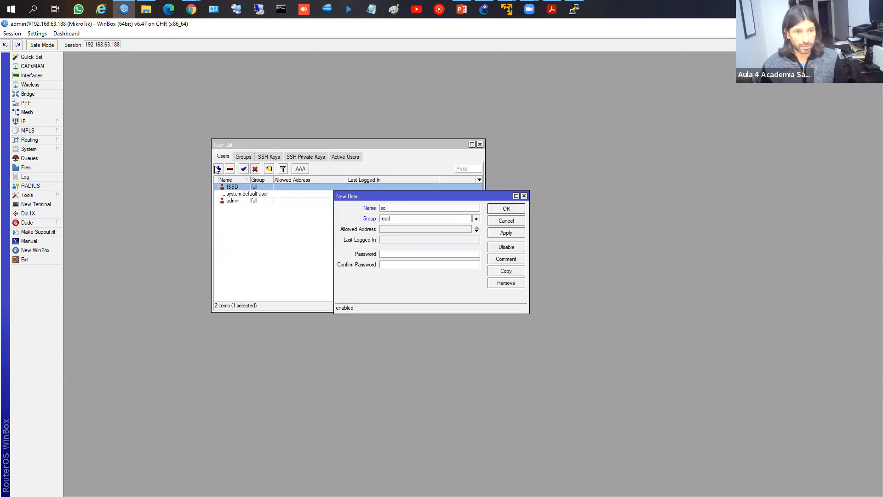
key(BackSpace)
key(BackSpace)
text(rte)
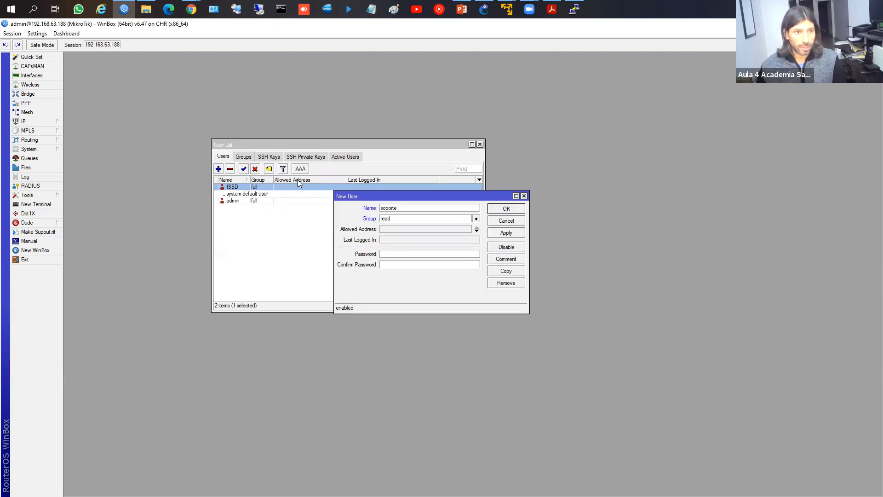
click(411, 219)
click(404, 227)
Step: Enter the password, fix the mismatched confirmation, and save the soporte user
click(388, 254)
text(***)
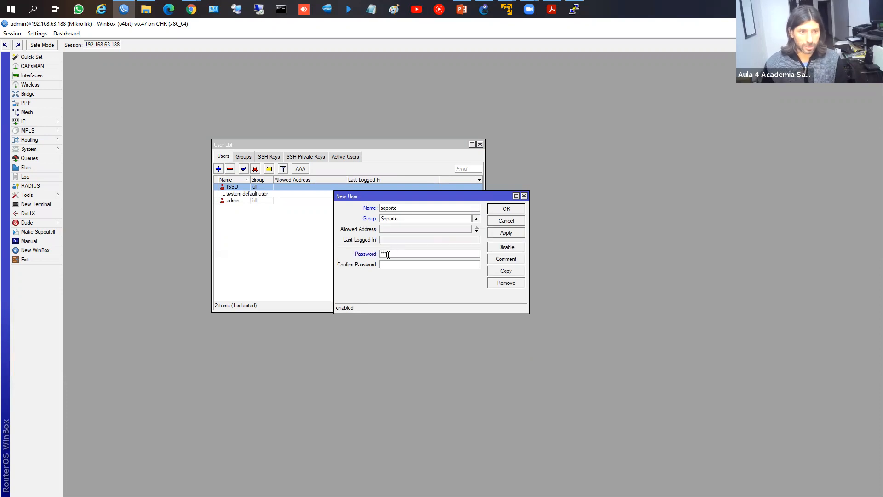
text(***)
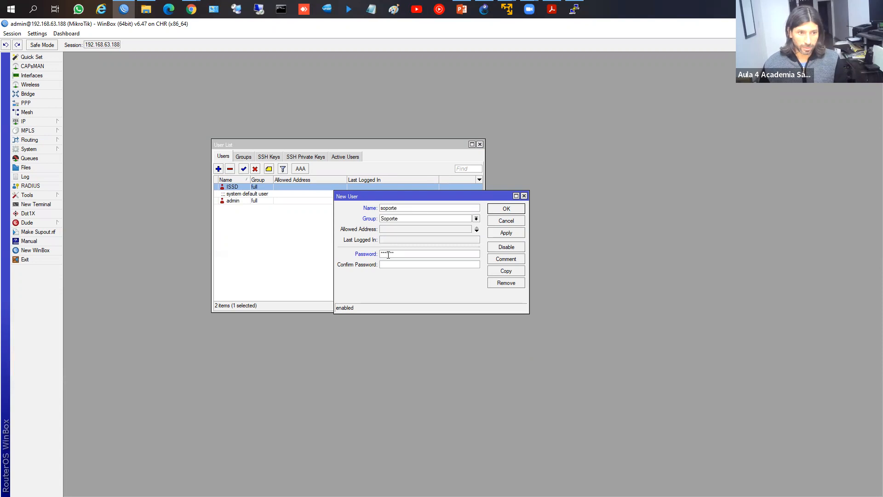
text(*******)
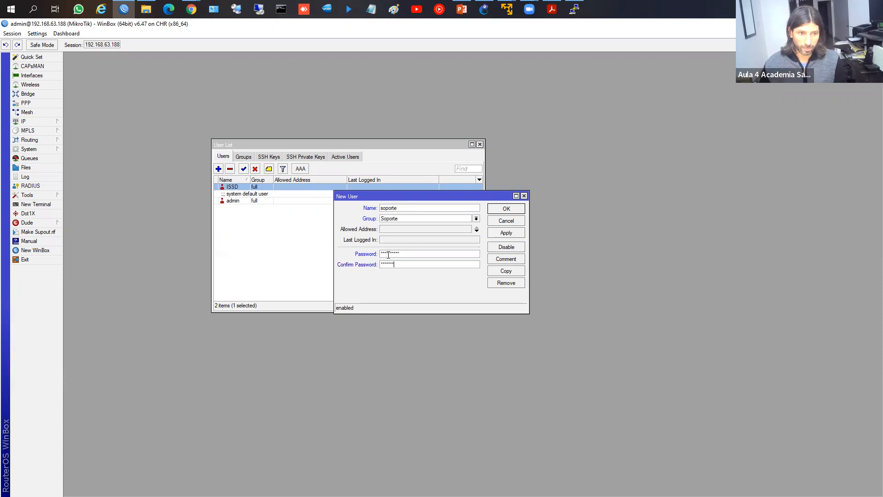
key(Return)
click(493, 271)
click(406, 253)
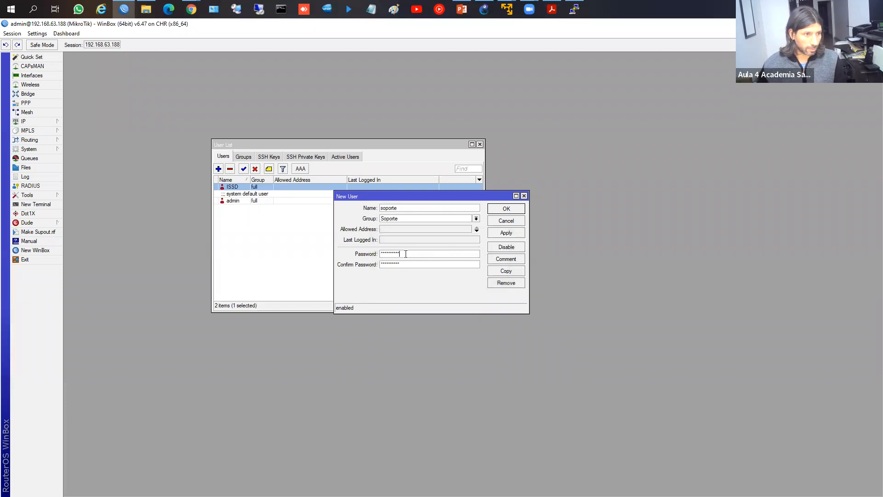
double_click(406, 254)
text(******)
key(Return)
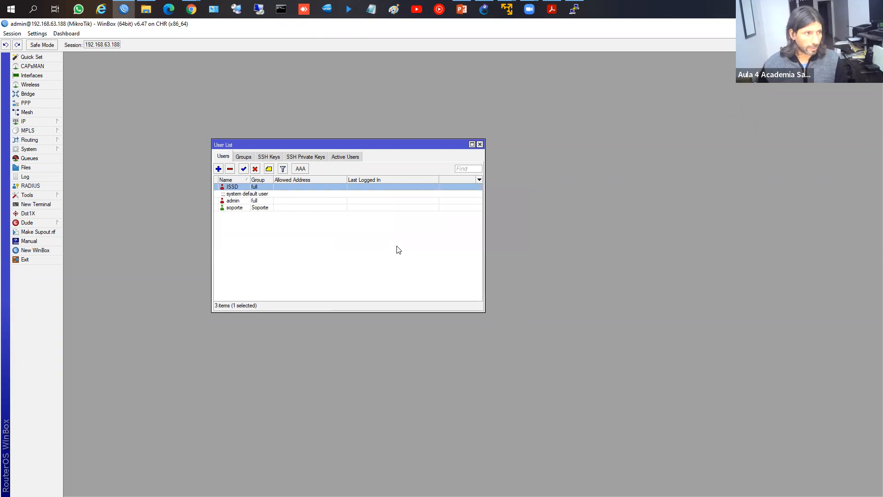
Step: Inspect the soporte user's settings without changing anything
click(247, 208)
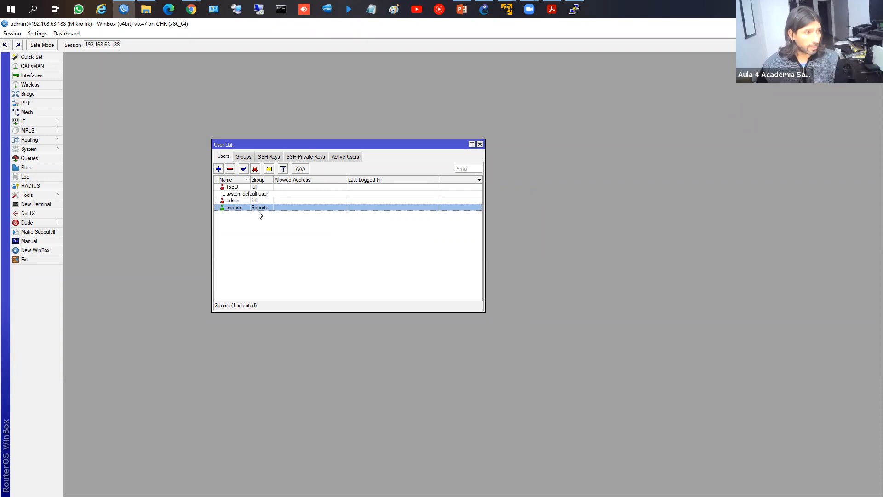
double_click(260, 212)
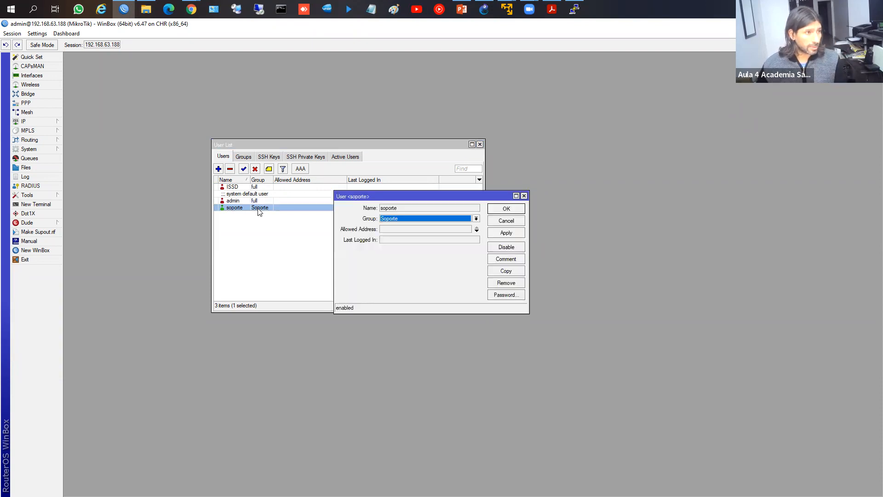
click(506, 221)
Step: Remove the winbox policy from the Soporte group and return to the WinBox login screen
click(240, 157)
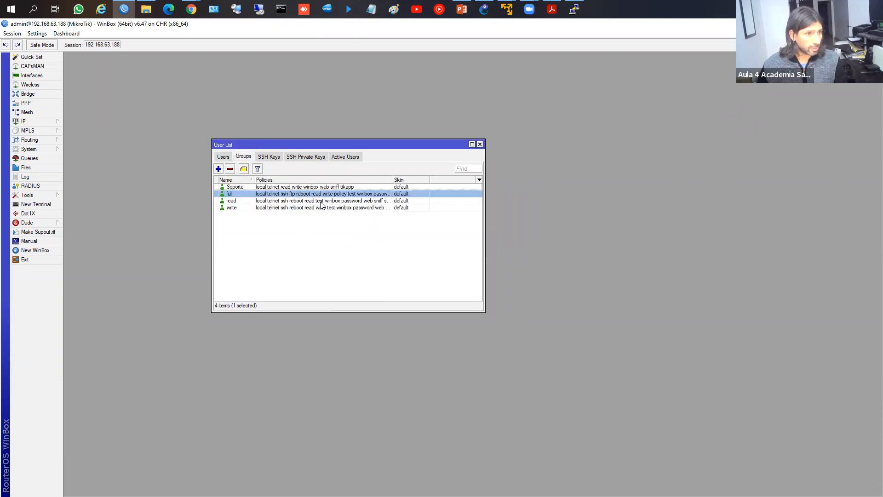
double_click(239, 189)
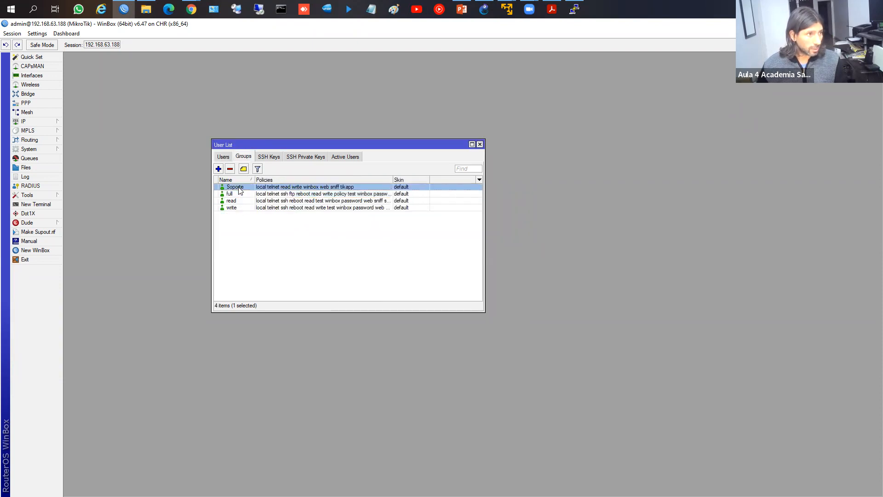
click(471, 274)
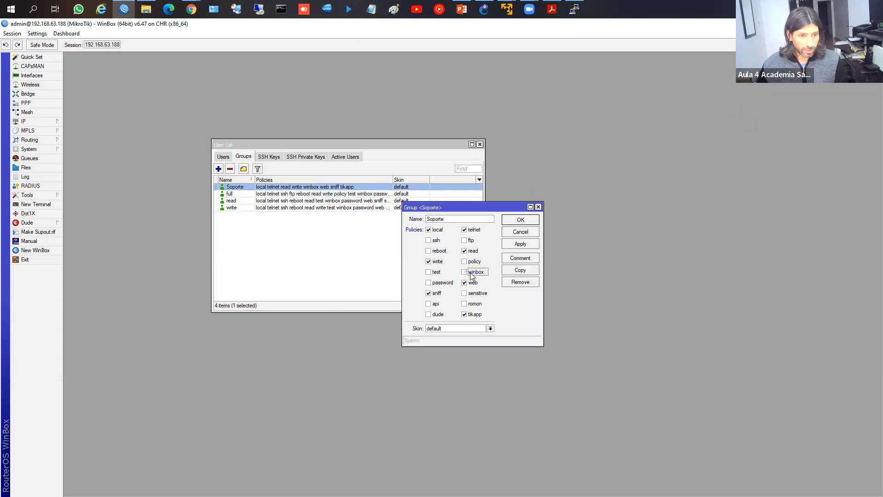
click(526, 245)
click(525, 221)
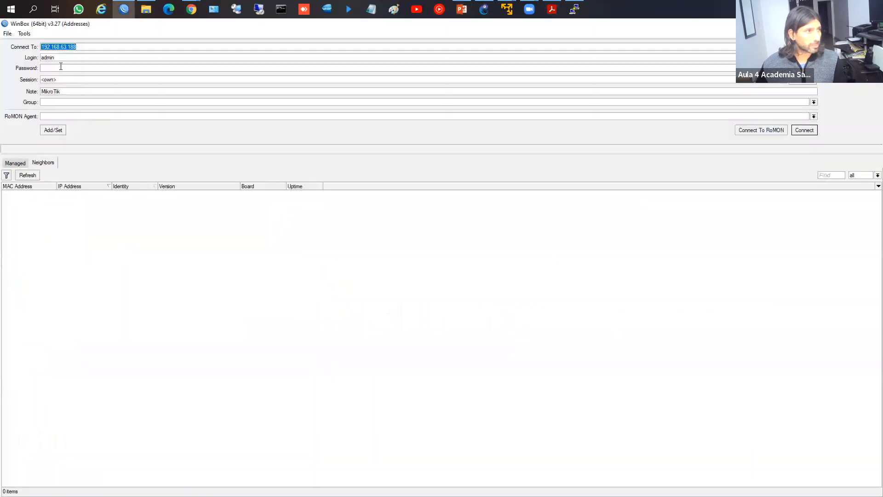
click(65, 59)
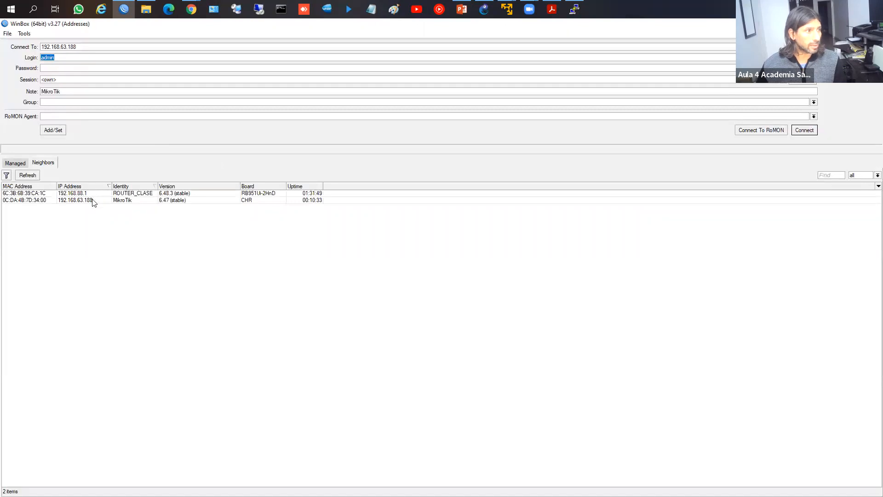
Step: Try connecting to 192.168.63.188 as soporte, which the router refuses
click(92, 200)
text(soporte)
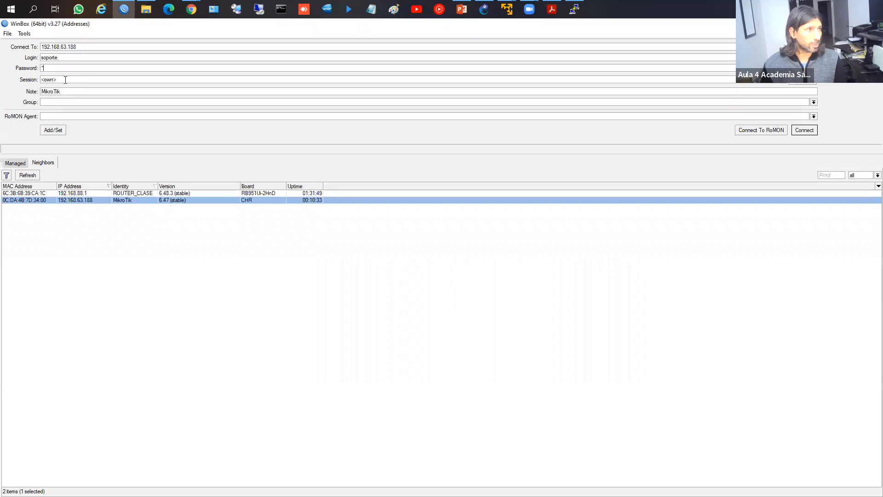
key(Return)
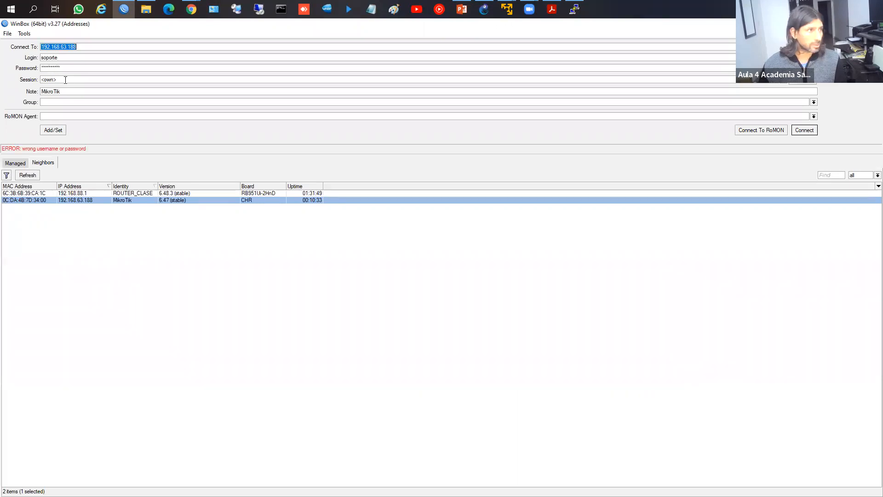
double_click(65, 67)
text(**)
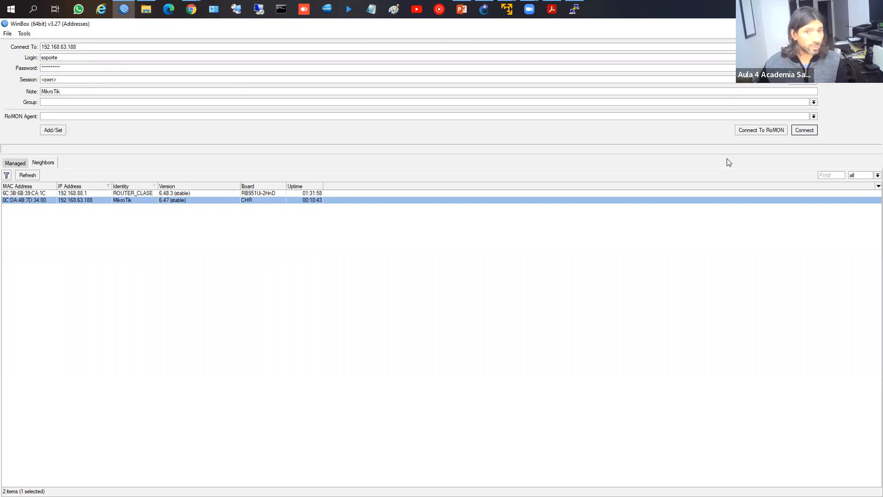
click(805, 131)
click(806, 131)
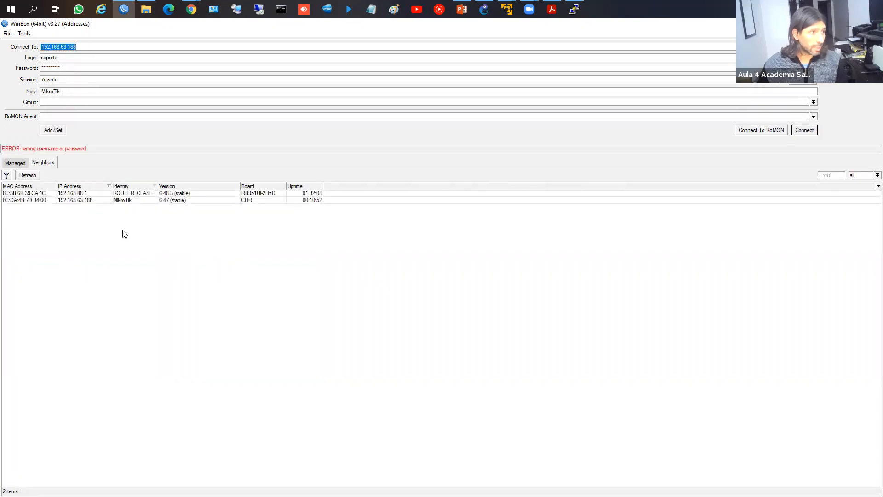
Step: Log in as ISSD with its password and open the ISSD user's settings
click(99, 201)
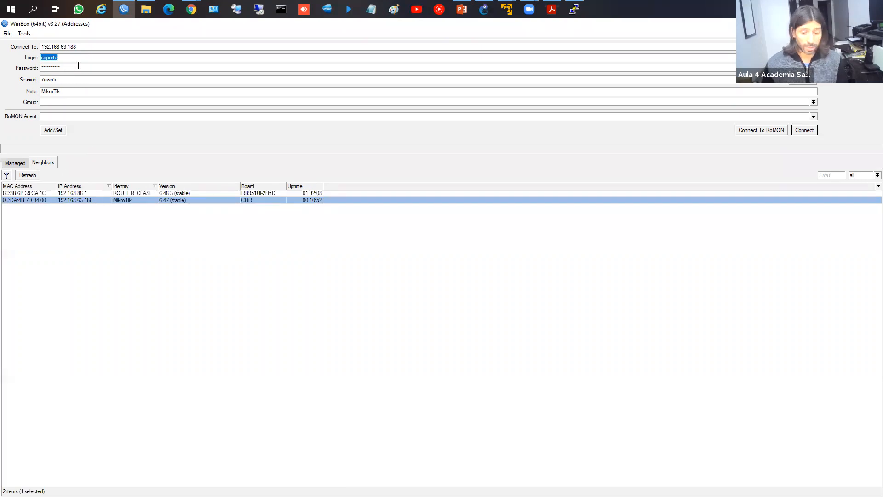
text(IS)
key(Tab)
text(**)
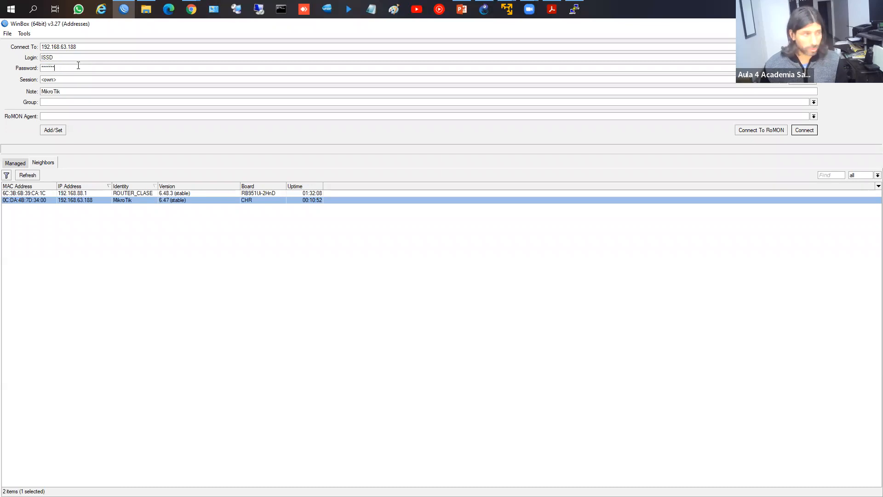
key(Return)
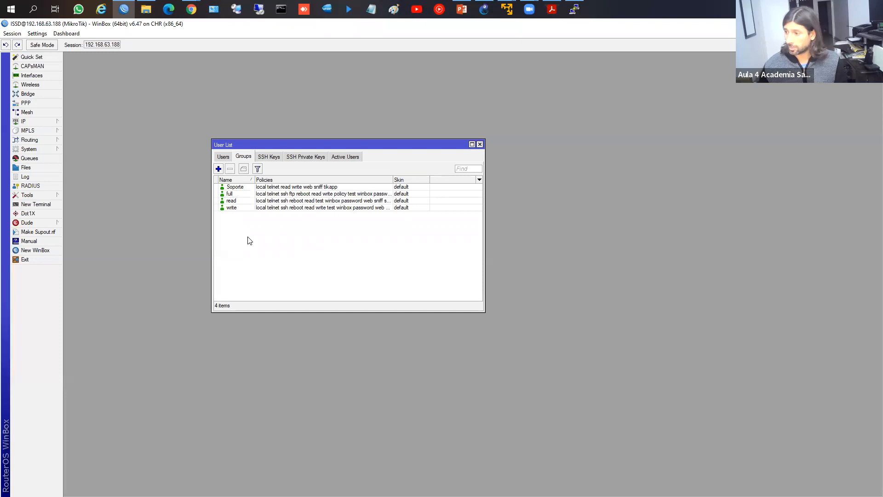
click(223, 156)
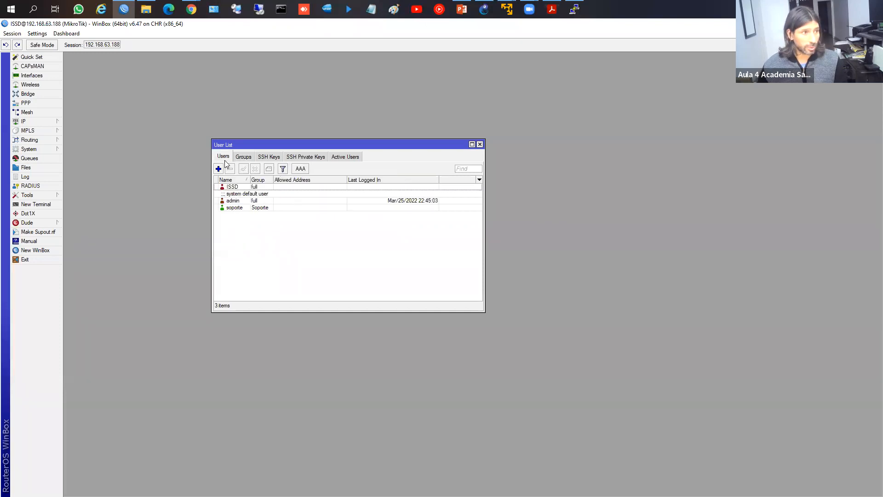
double_click(240, 187)
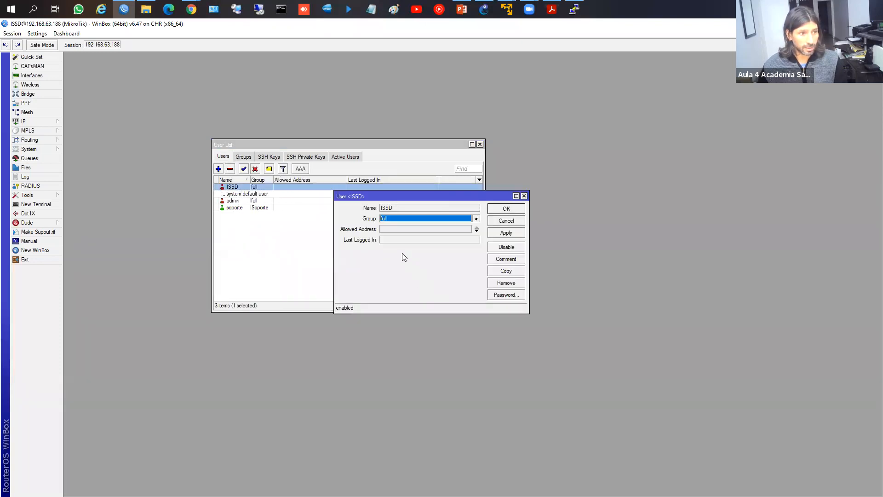
Step: Close the ISSD and admin user dialogs unchanged, then reconnect to the router as ISSD
click(506, 208)
double_click(260, 201)
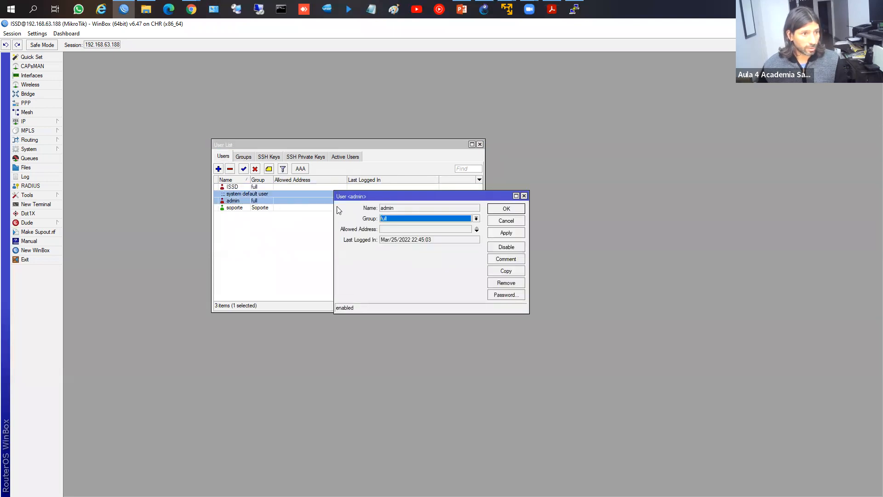
click(505, 209)
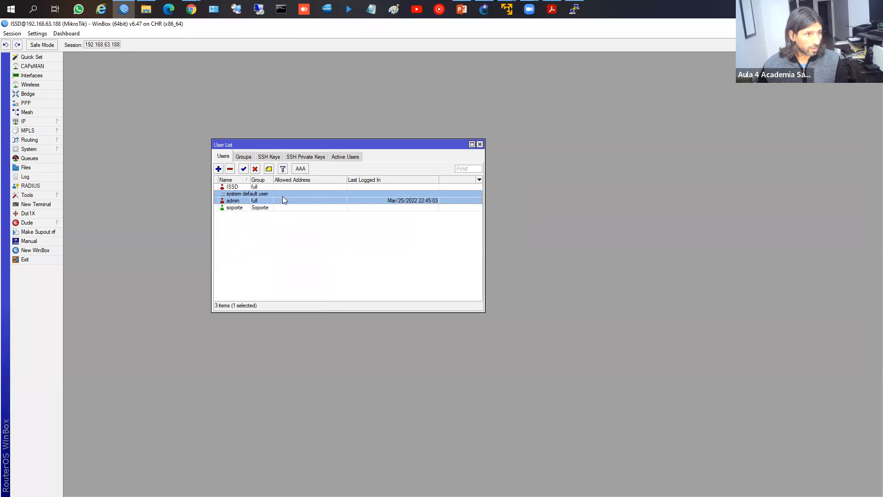
click(260, 188)
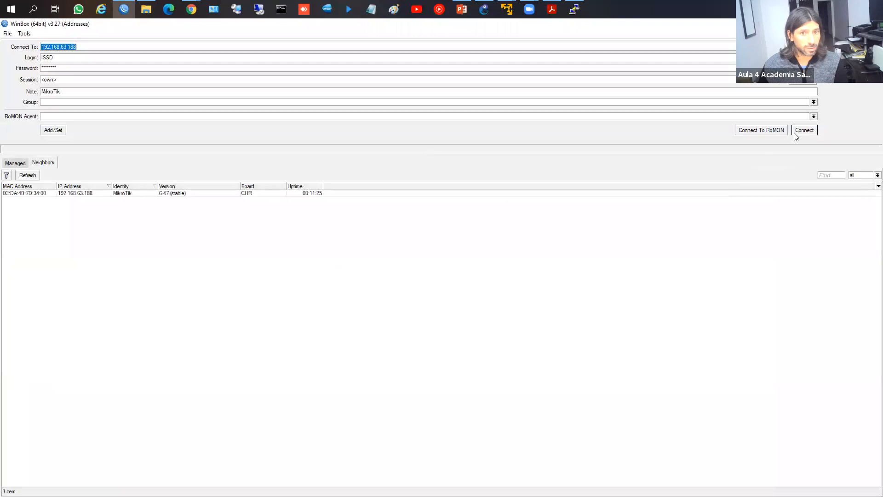
click(804, 130)
click(383, 193)
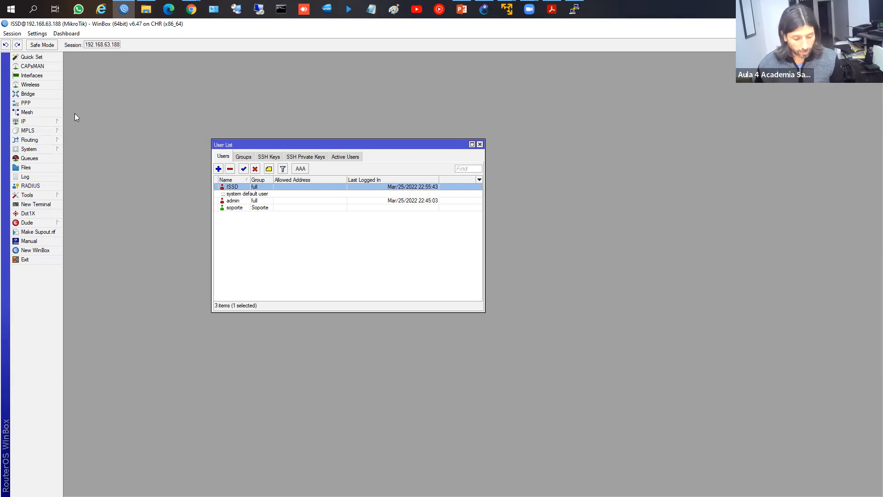
Step: Add Time, Date, CPU and Uptime readouts from the Dashboard menu
click(38, 35)
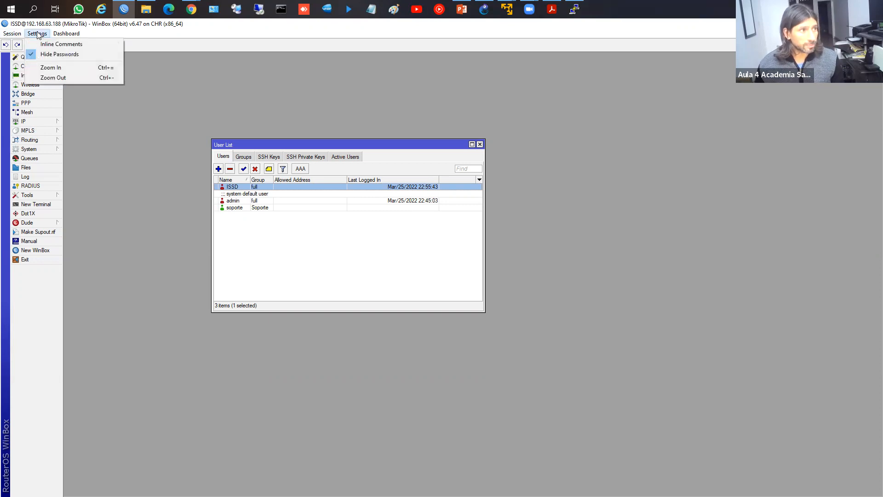
mouse_move(72, 39)
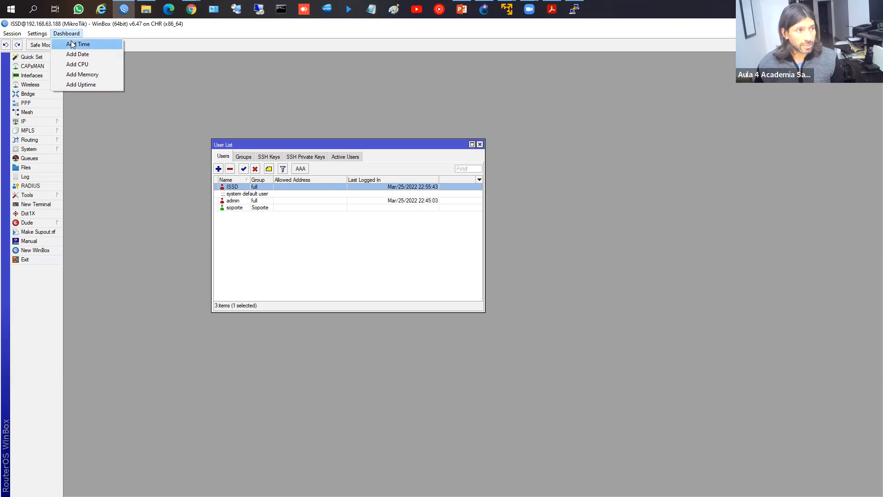
click(83, 45)
click(72, 34)
click(77, 54)
click(67, 34)
click(77, 64)
click(73, 36)
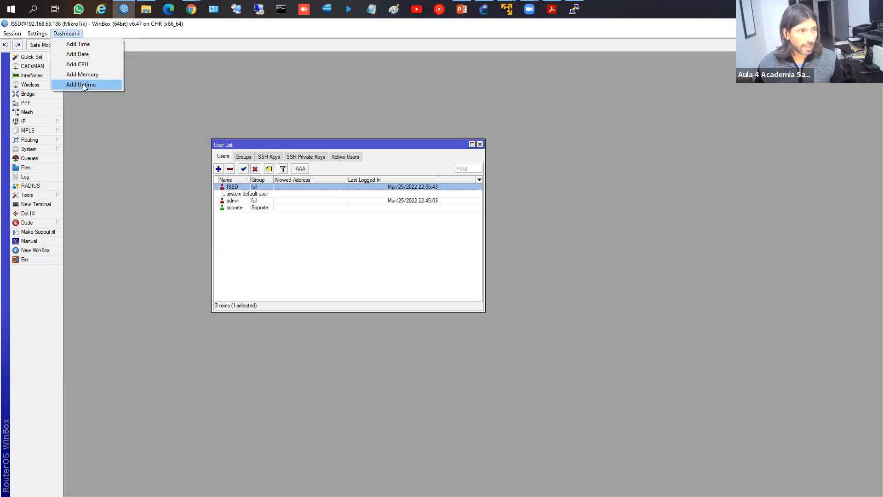
click(83, 83)
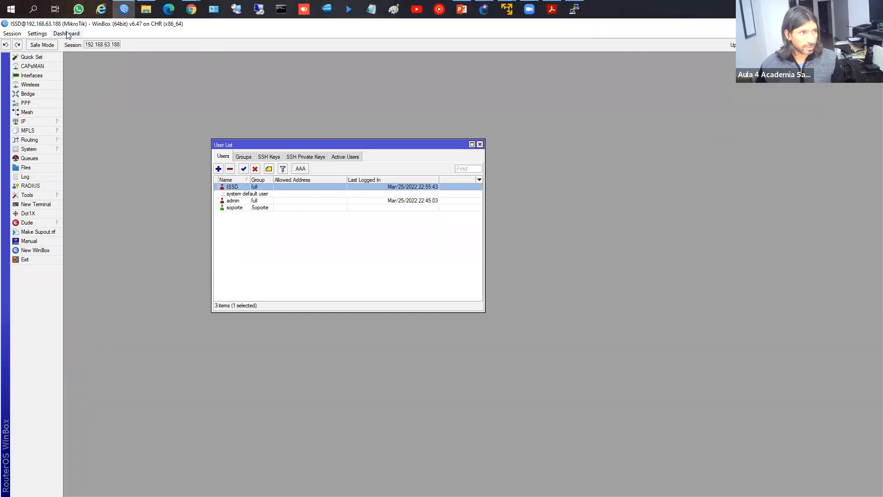
click(37, 34)
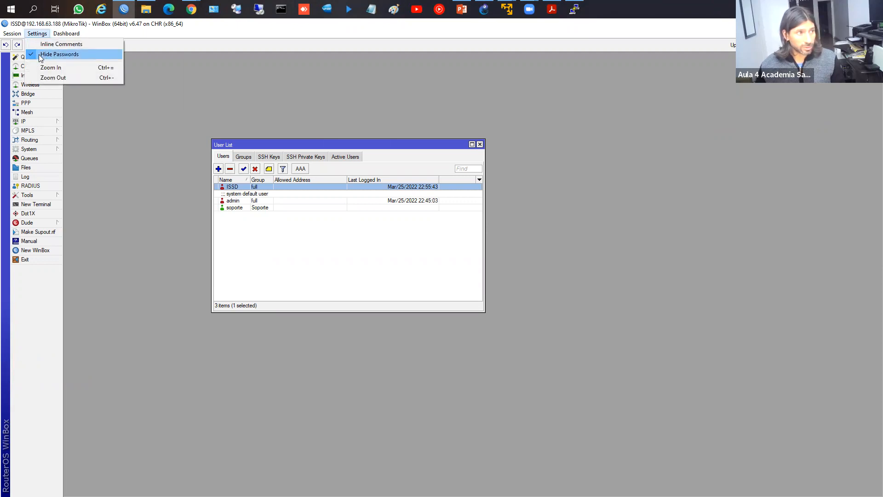
click(38, 55)
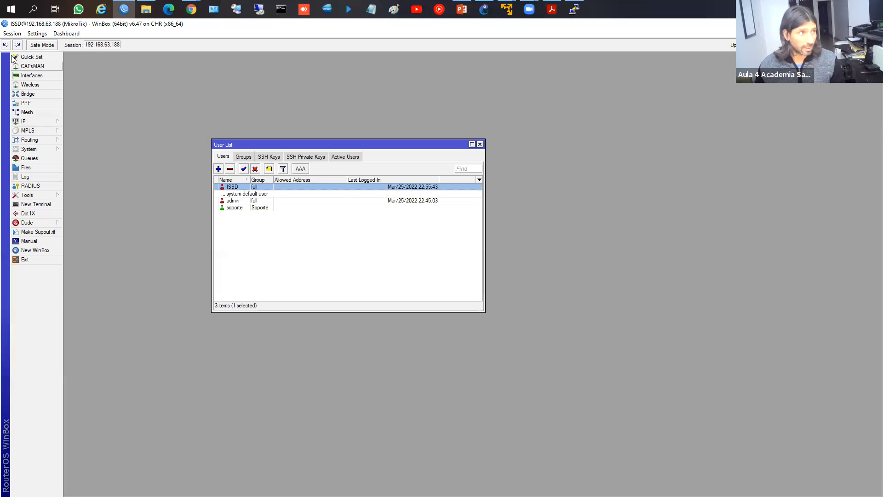
click(37, 33)
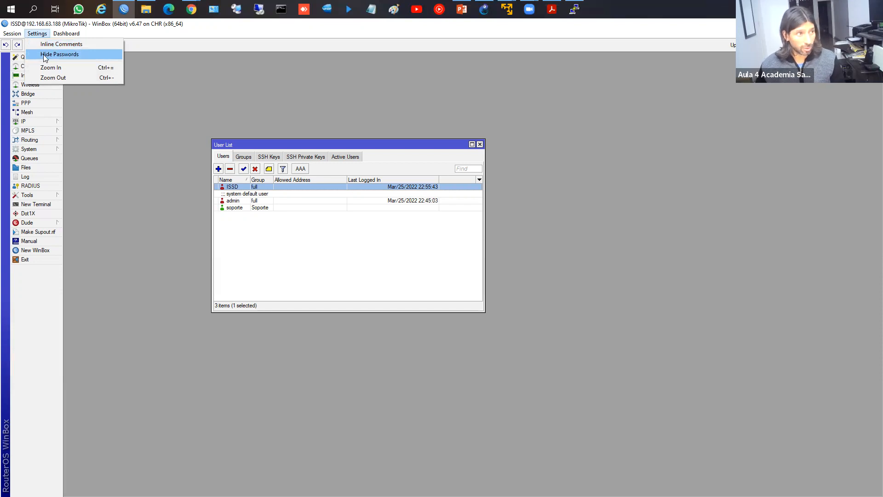
click(142, 59)
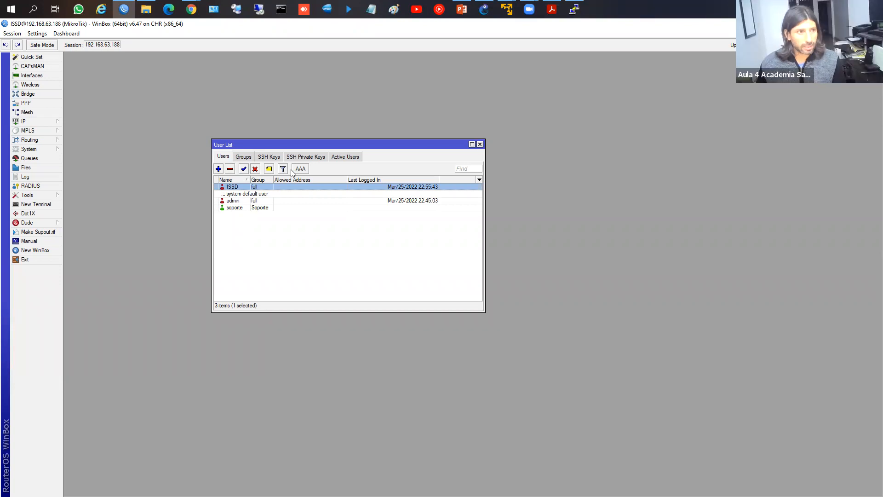
Step: Check the SSH Keys and SSH Private Keys tabs, then reopen System > Users on the empty SSH Keys tab
click(272, 157)
click(291, 159)
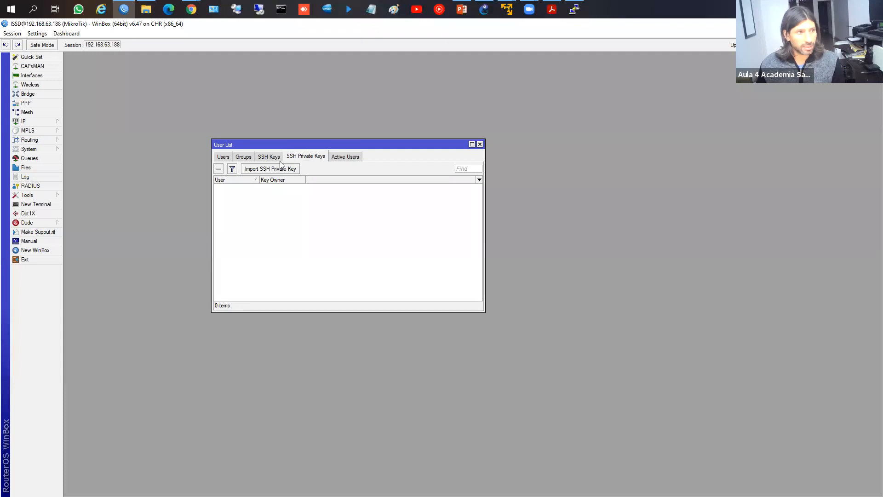
click(480, 145)
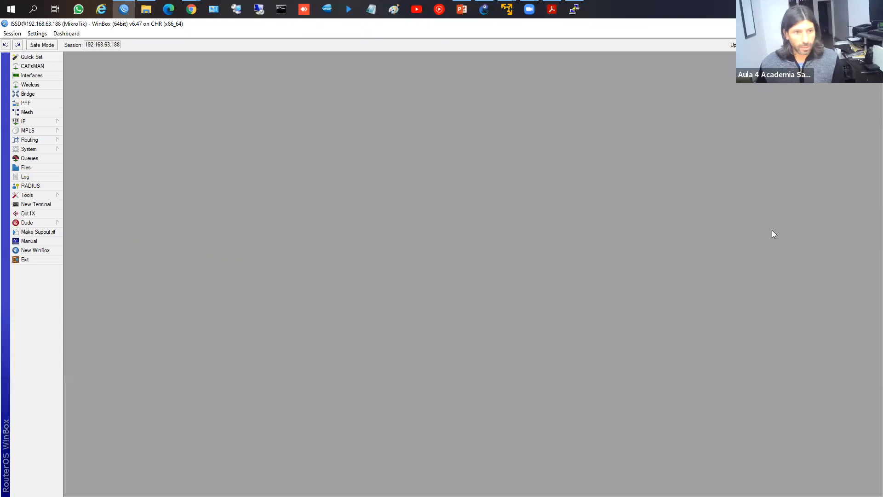
click(48, 150)
click(92, 379)
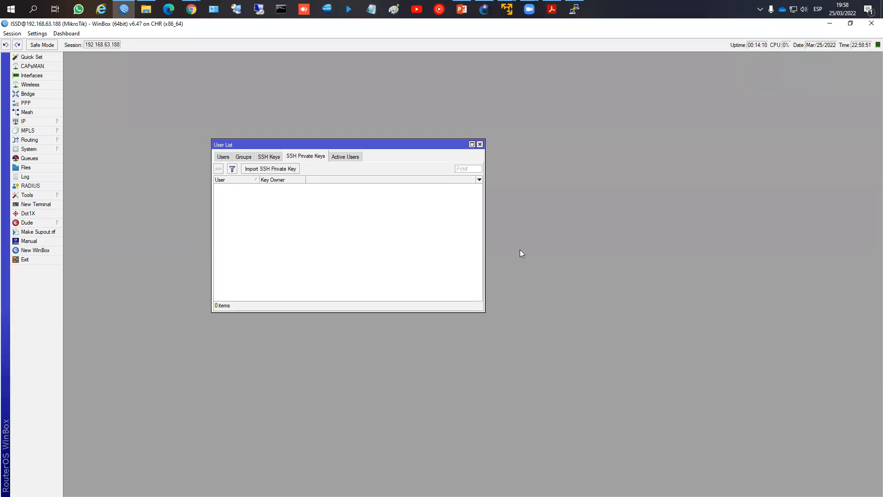
click(270, 159)
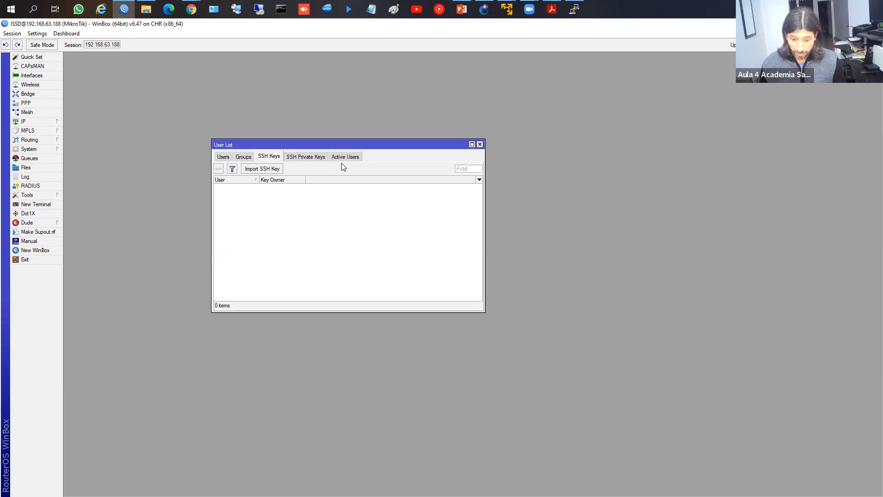
Step: Open RADIUS, review a New RADIUS Server's options, and cancel without saving
click(35, 187)
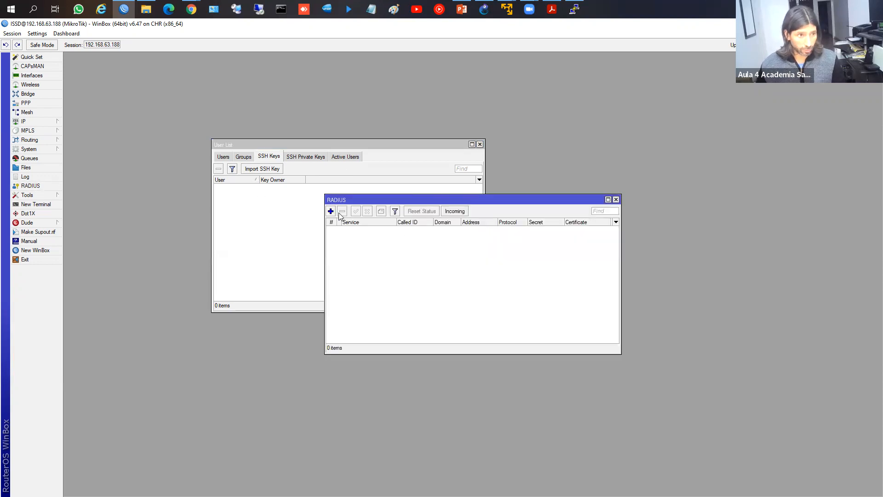
click(330, 211)
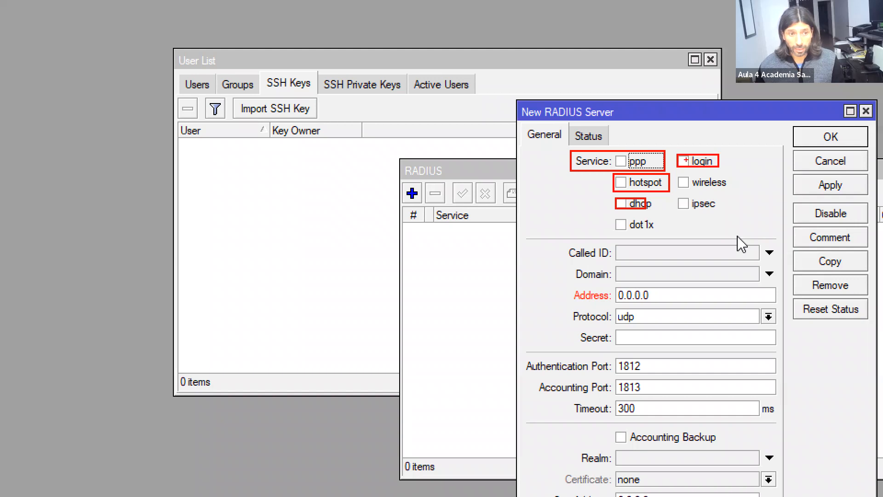
mouse_move(651, 177)
mouse_down()
mouse_move(635, 174)
mouse_move(644, 193)
mouse_move(658, 177)
mouse_up()
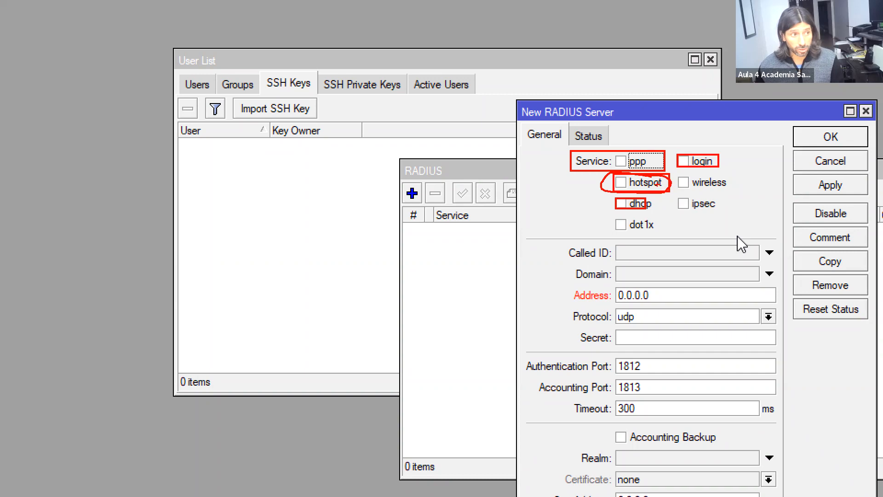
key(Escape)
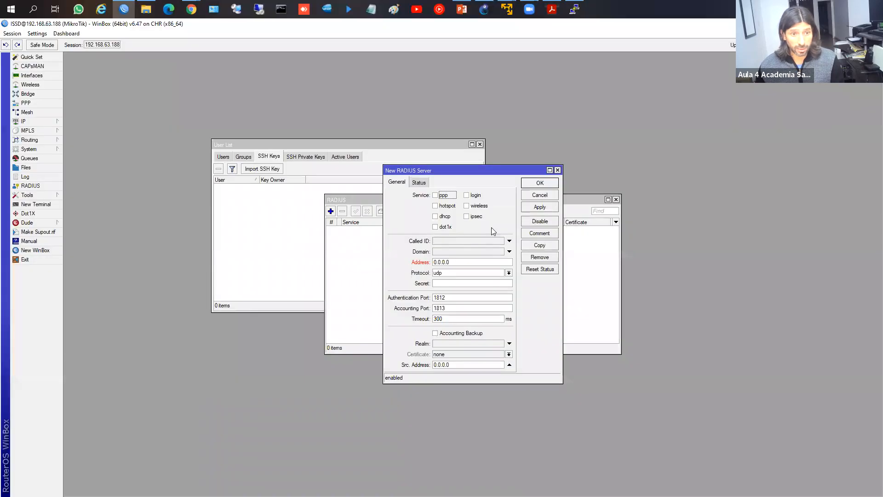
click(539, 195)
Step: Close the RADIUS and User List windows and switch to the PowerPoint slides
click(616, 199)
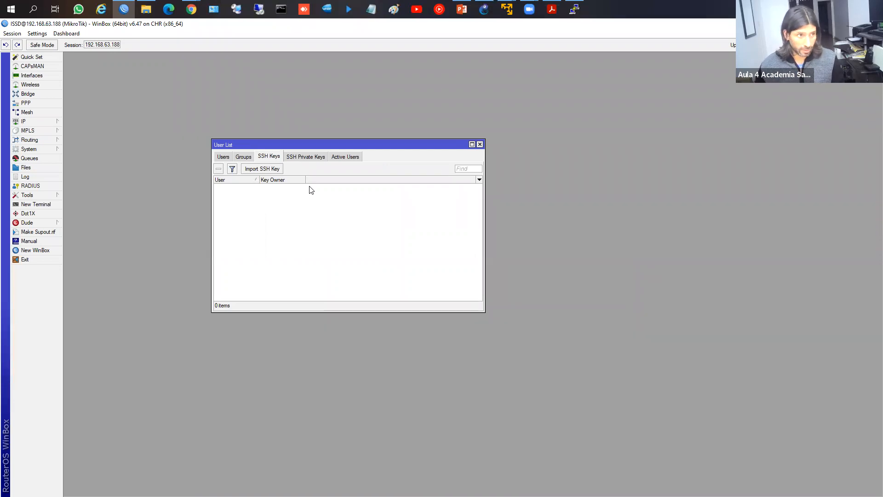
key(Escape)
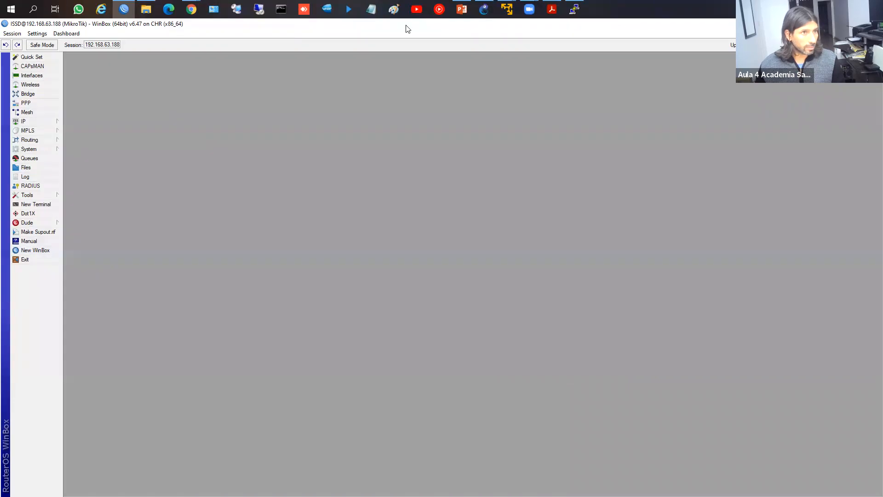
click(467, 13)
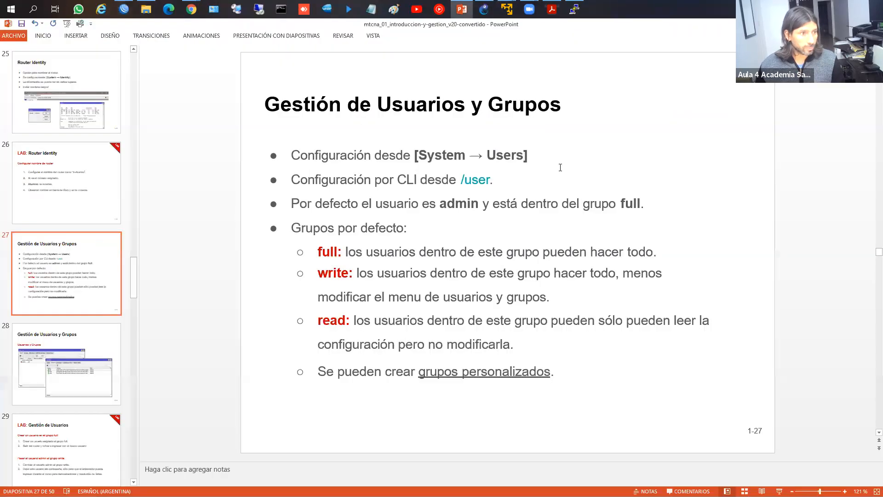
Step: Go to slide 30, 'Actualización de RouterOS', and draw red boxes around its Long-term and Stable release bullets
click(560, 167)
scroll(560, 168, down, 2)
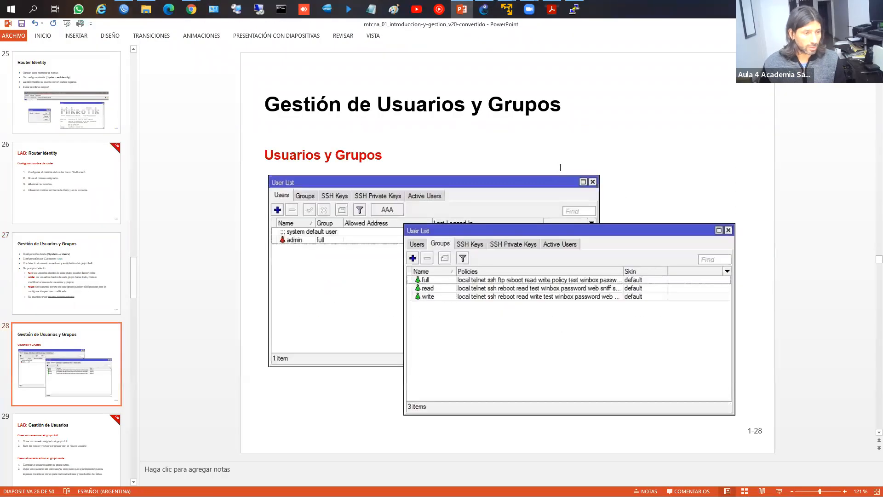
scroll(560, 168, down, 1)
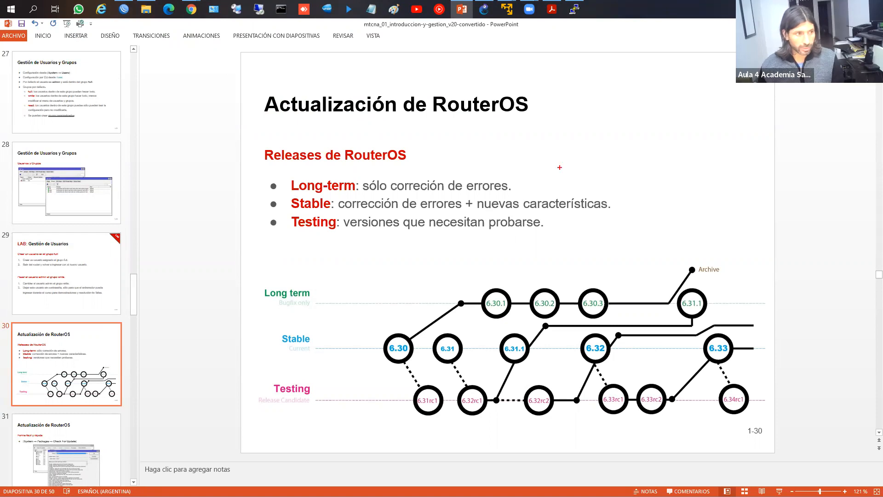
mouse_move(282, 175)
mouse_down()
mouse_move(305, 190)
mouse_move(521, 195)
mouse_up()
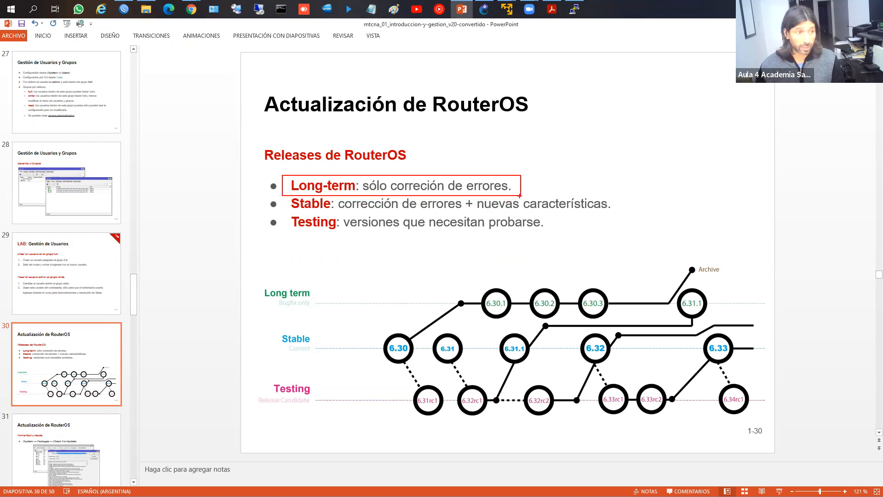
mouse_move(282, 196)
mouse_down()
mouse_move(337, 207)
mouse_move(625, 212)
mouse_up()
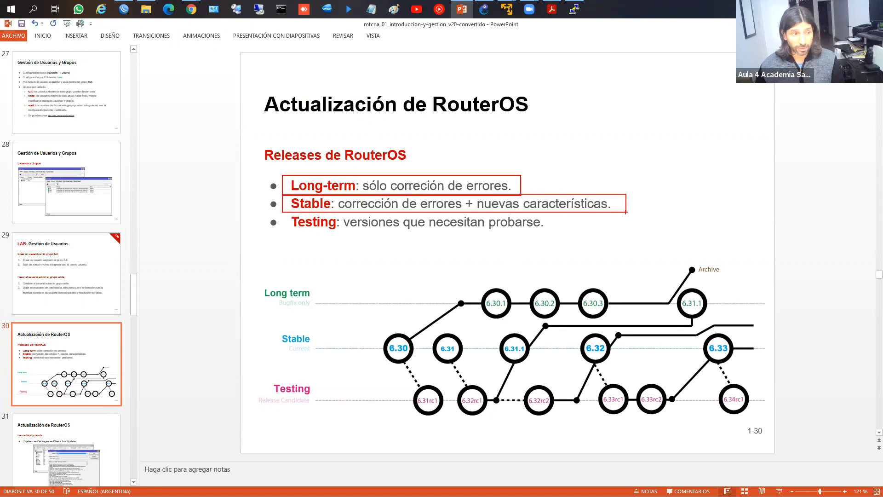
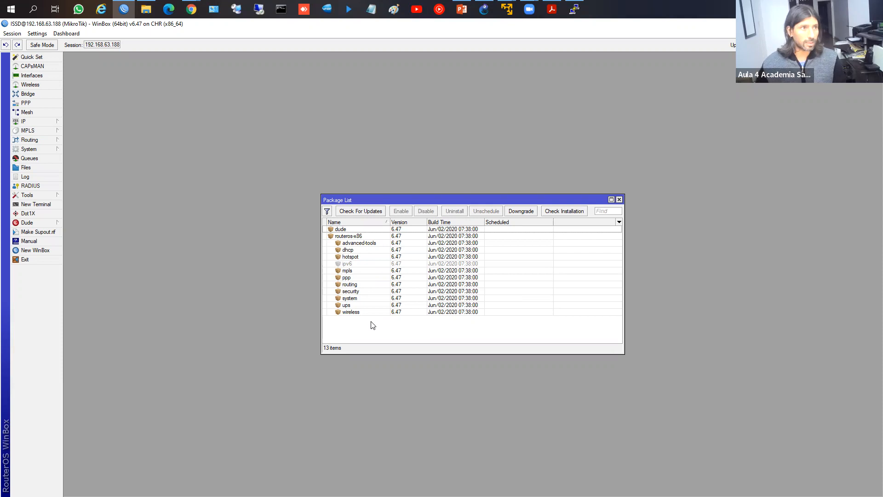
Step: Highlight the 6.47 Version column in the CHR router's package list, then return to the Neighbors window
mouse_move(192, 13)
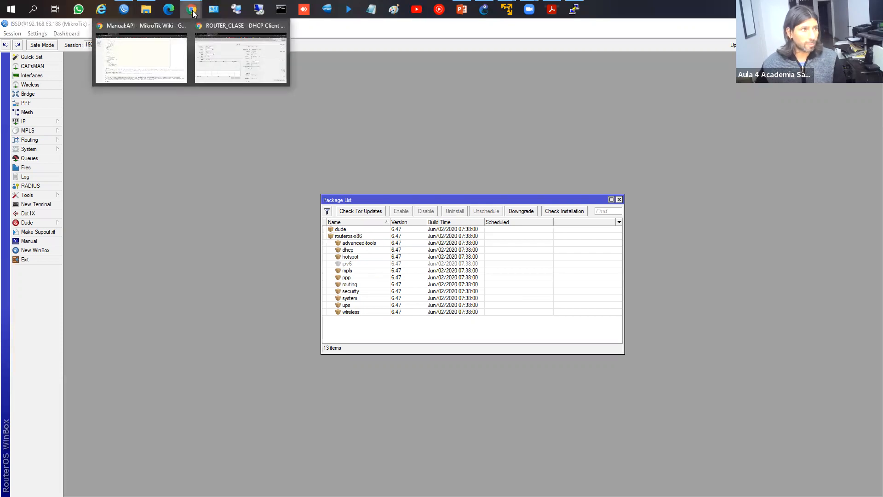
click(349, 189)
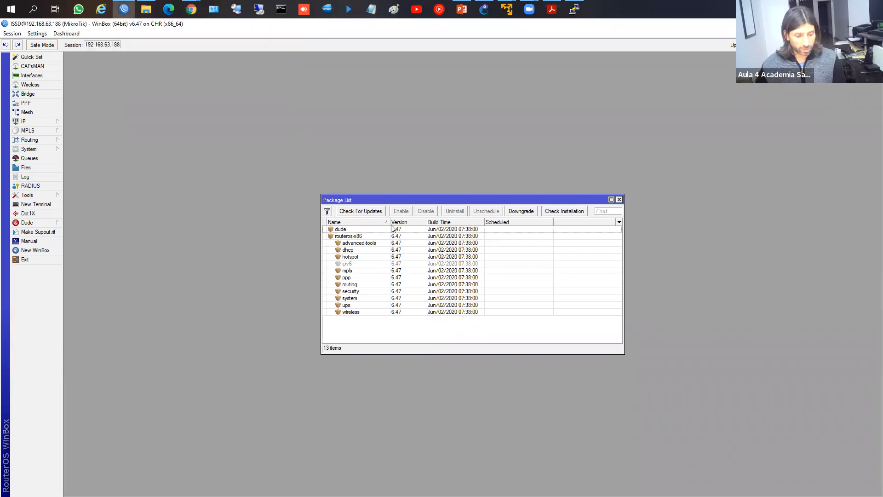
drag(380, 217, 417, 322)
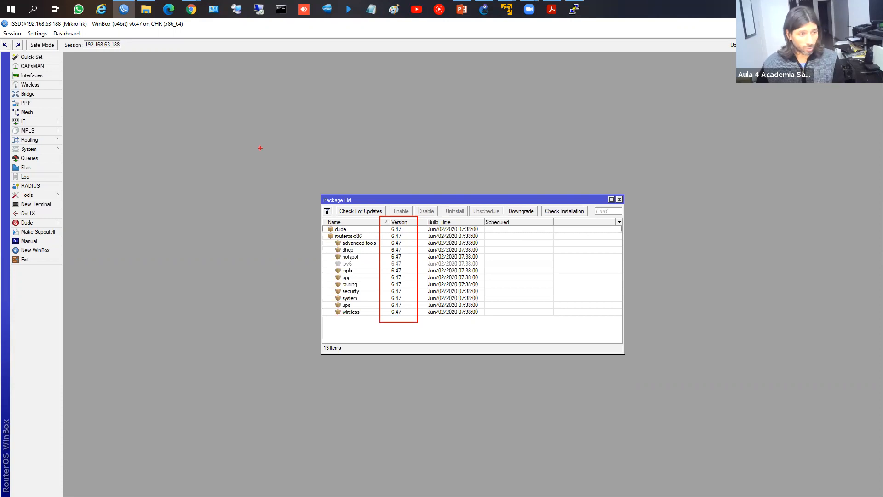
key(Escape)
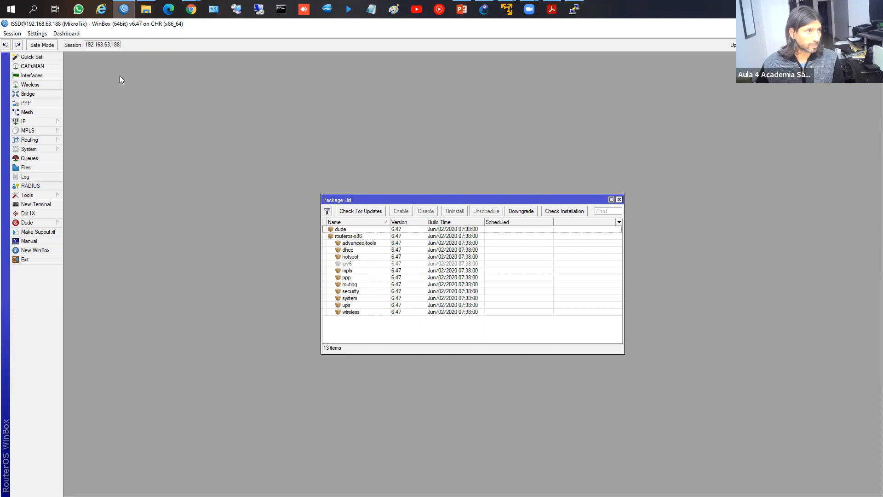
mouse_move(192, 14)
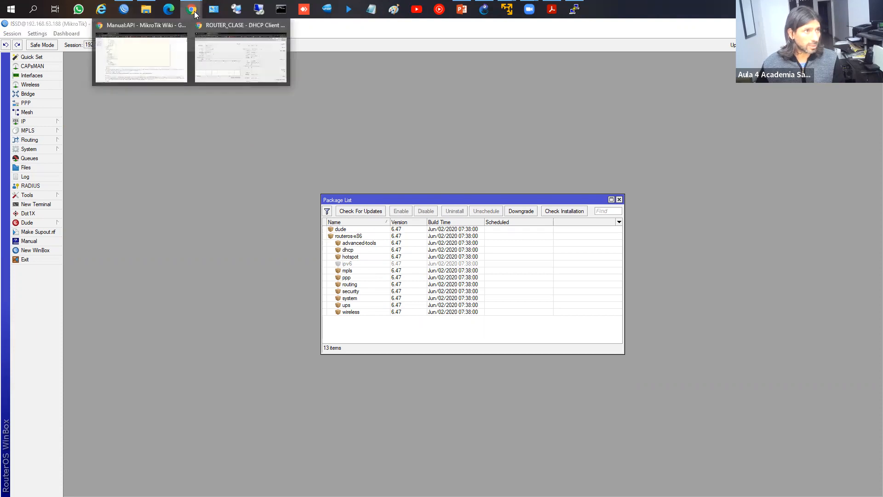
click(124, 9)
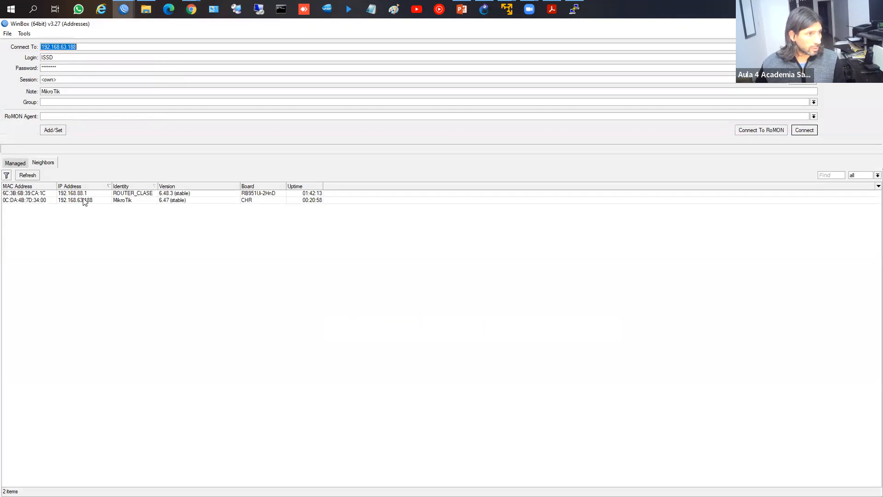
Step: Connect to ROUTER_CLASE at 192.168.88.1 as admin with a blank password
click(84, 193)
click(804, 130)
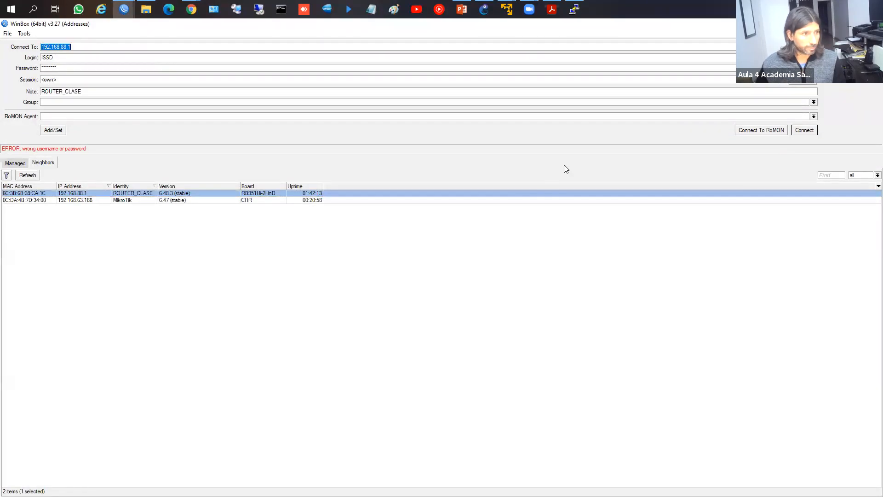
key(Tab)
text(admin)
key(Tab)
key(BackSpace)
key(Return)
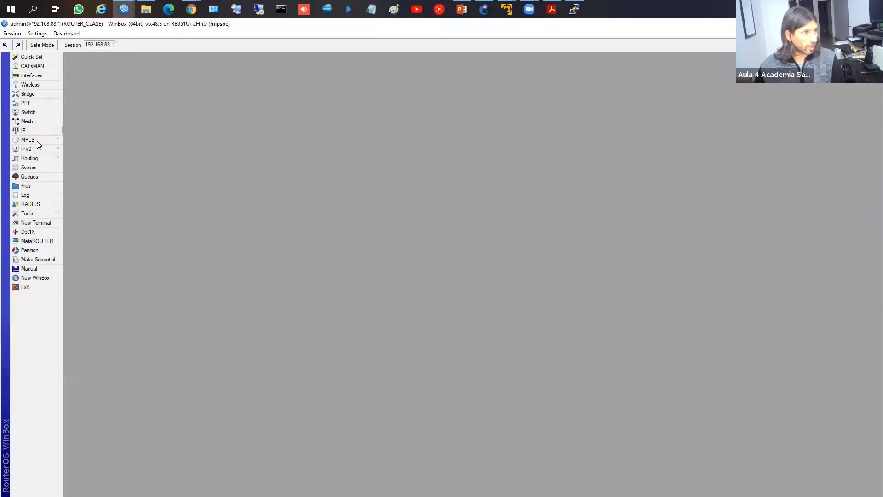
Step: Inspect ROUTER_CLASE's 6.48.3 package list, selecting the ups and user-manager packages
click(42, 170)
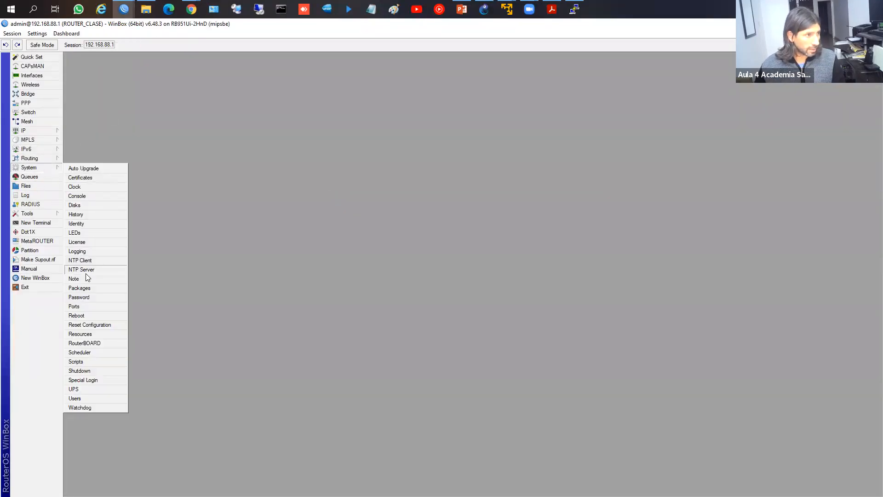
click(86, 288)
drag(218, 185, 312, 153)
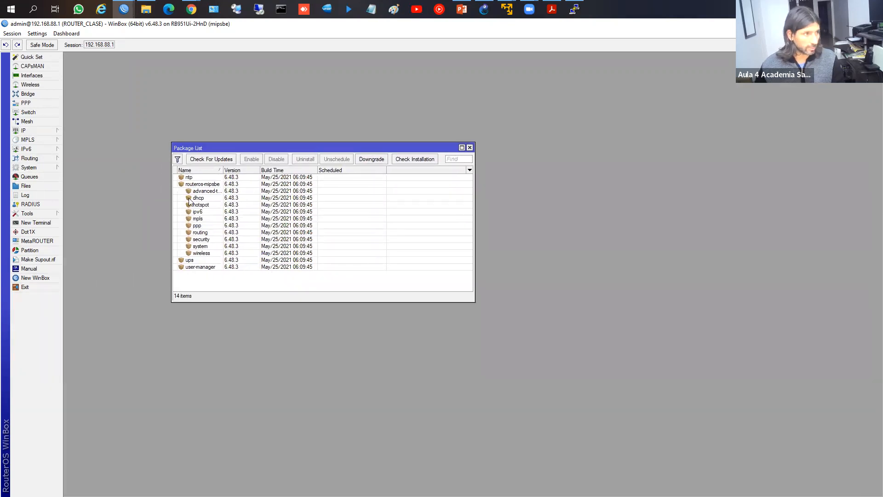
click(200, 261)
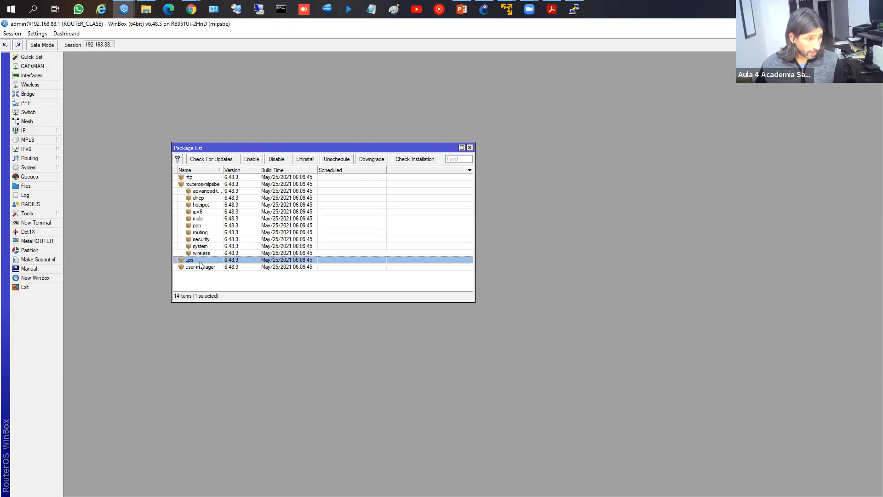
click(206, 275)
click(209, 267)
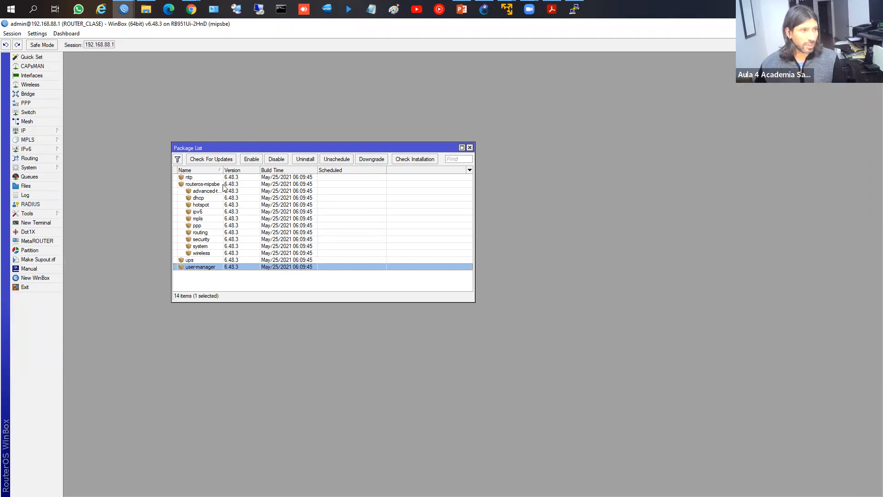
key(Escape)
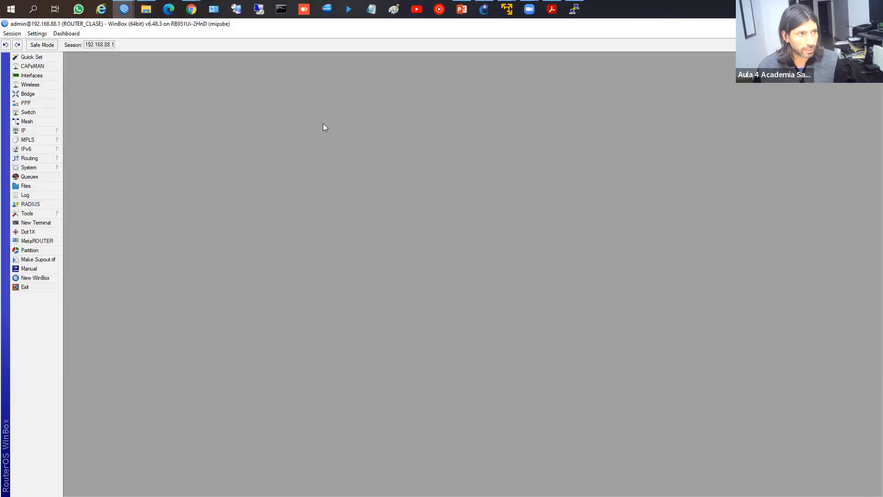
Step: Switch to Chrome's mikrotik.com download page and scroll to the RouterOS v7 table
click(193, 71)
mouse_move(192, 9)
click(267, 79)
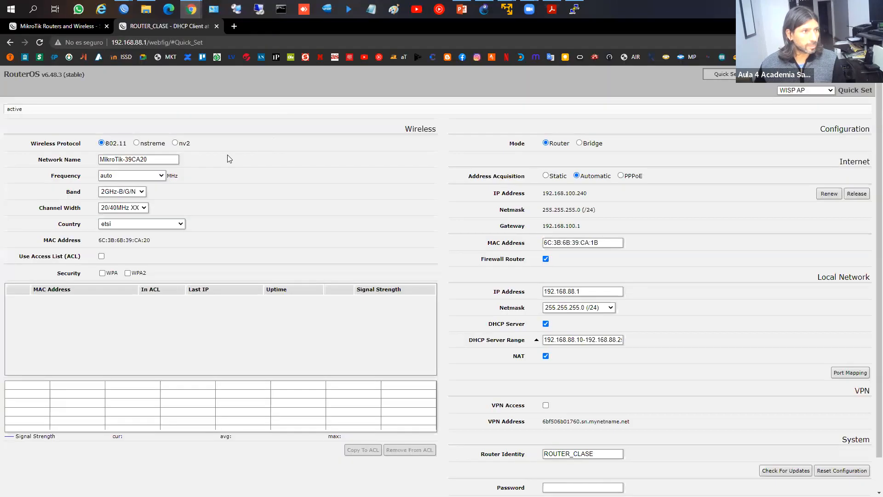
click(55, 26)
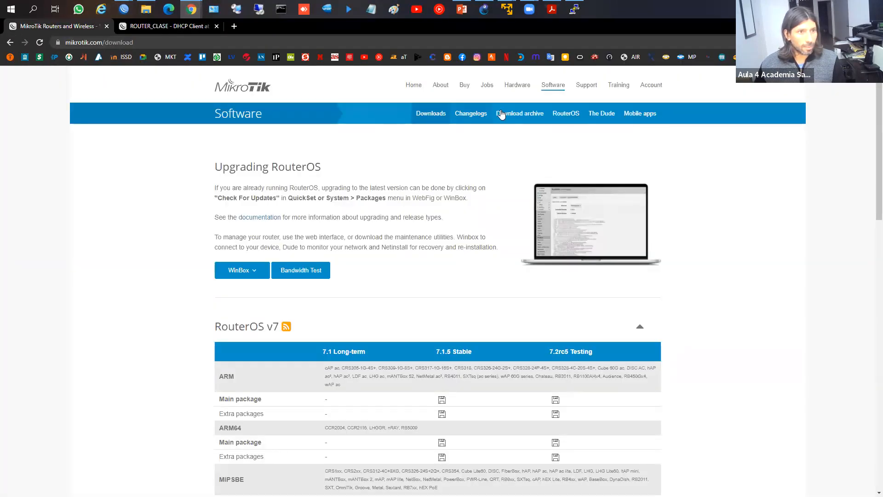
scroll(445, 200, down, 2)
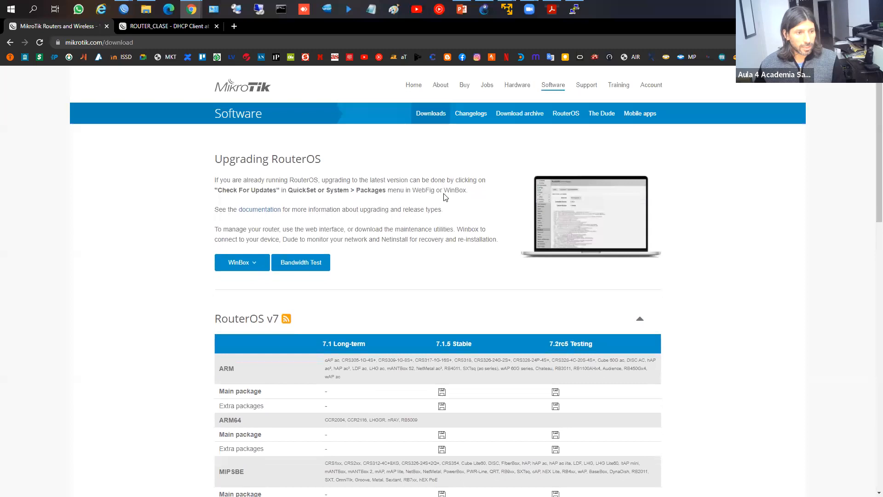
scroll(446, 198, down, 2)
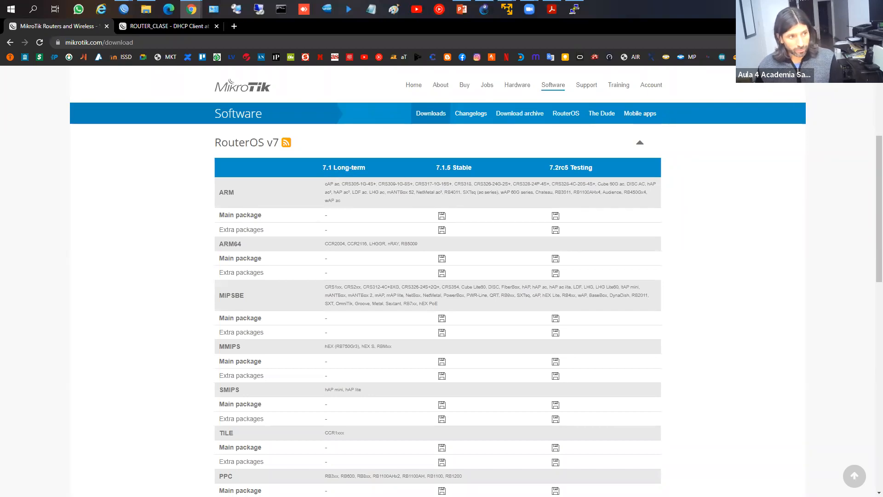
Step: Box the 7.1 Long-term, 7.1.5 Stable and 7.2rc5 Testing columns, then clear the marks
drag(317, 158, 369, 180)
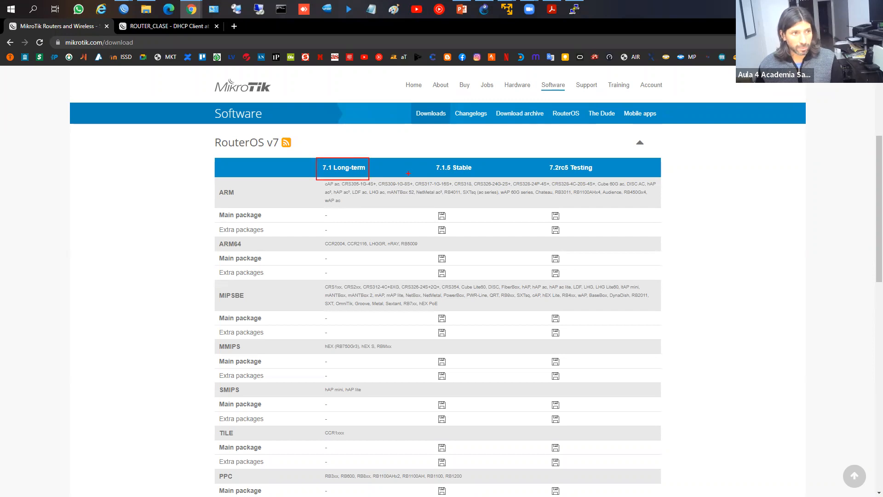
drag(422, 154, 479, 184)
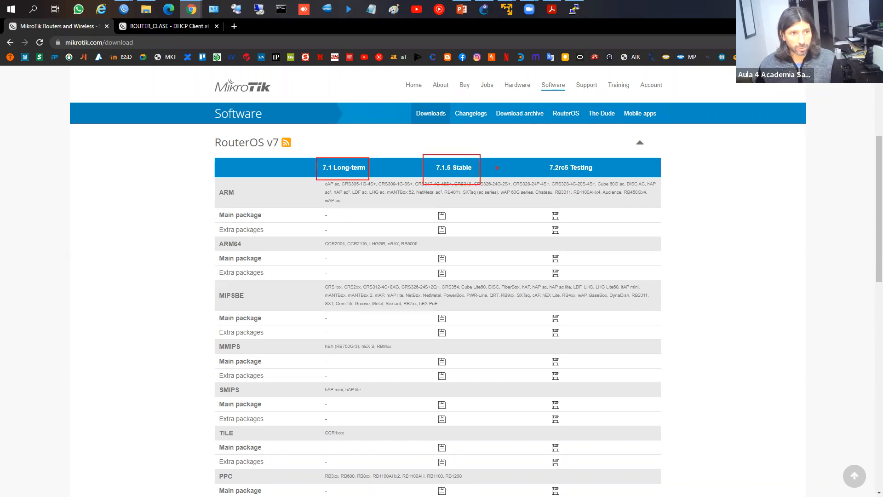
drag(547, 154, 599, 175)
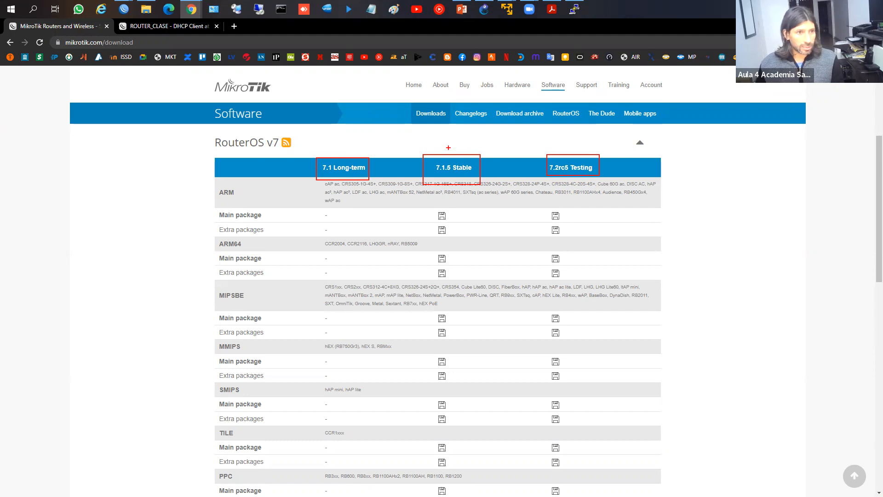
key(Escape)
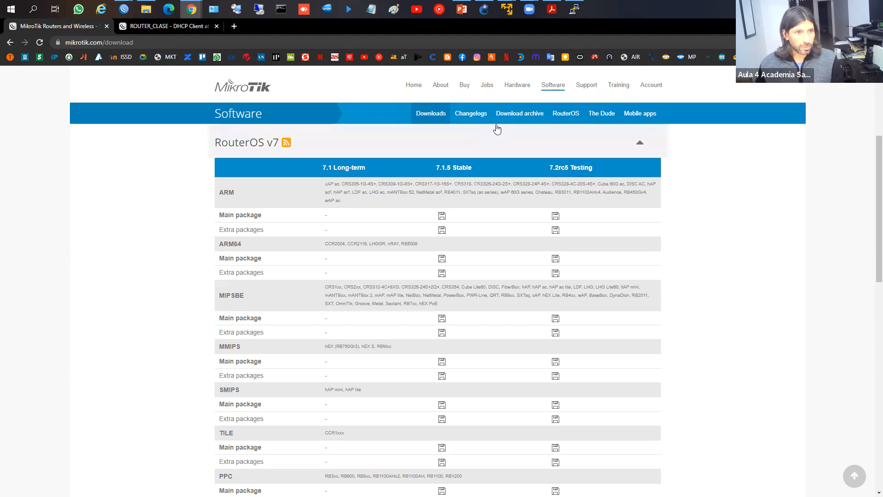
Step: View the archive's Long-term release tree from 6.48.6, then go back to Downloads
click(530, 119)
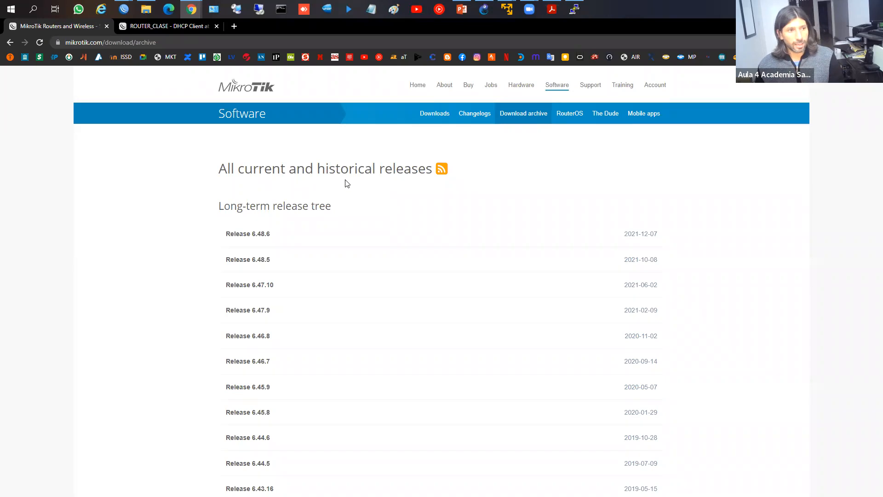
click(441, 114)
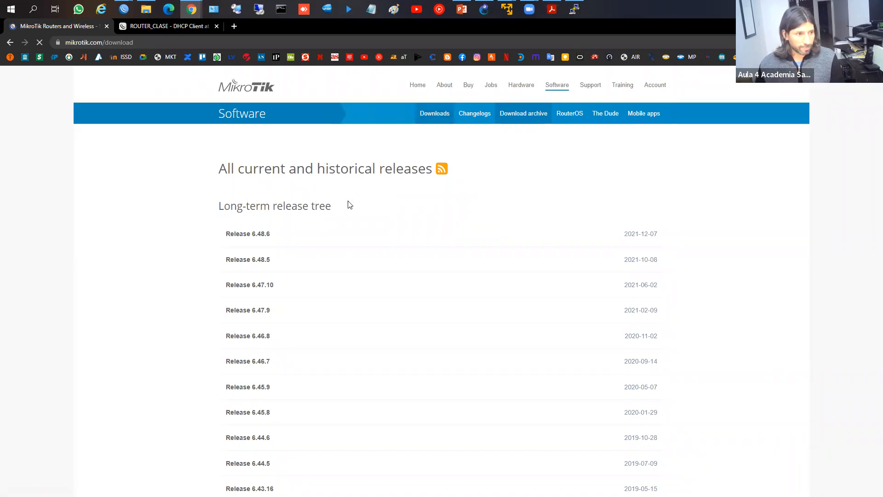
Step: Mark the ARM, ARM64 and MIPSBE rows and the 7.1.5 Stable column in red
scroll(411, 285, down, 3)
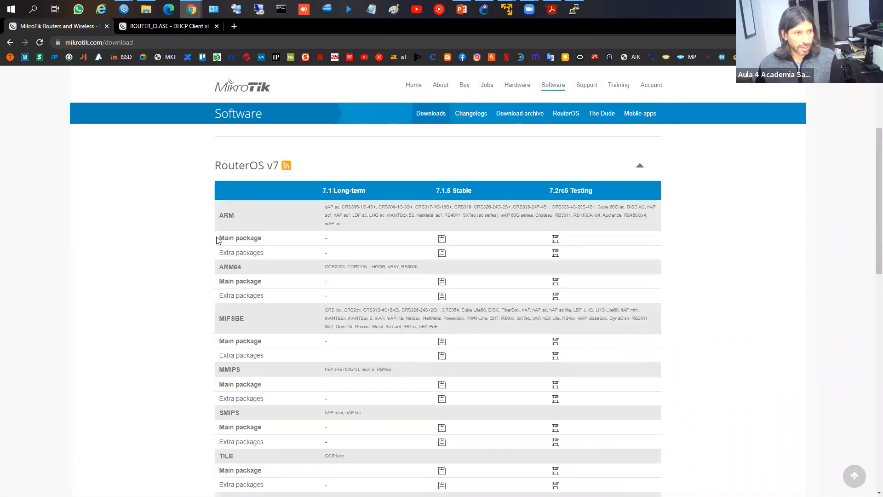
drag(208, 211, 245, 221)
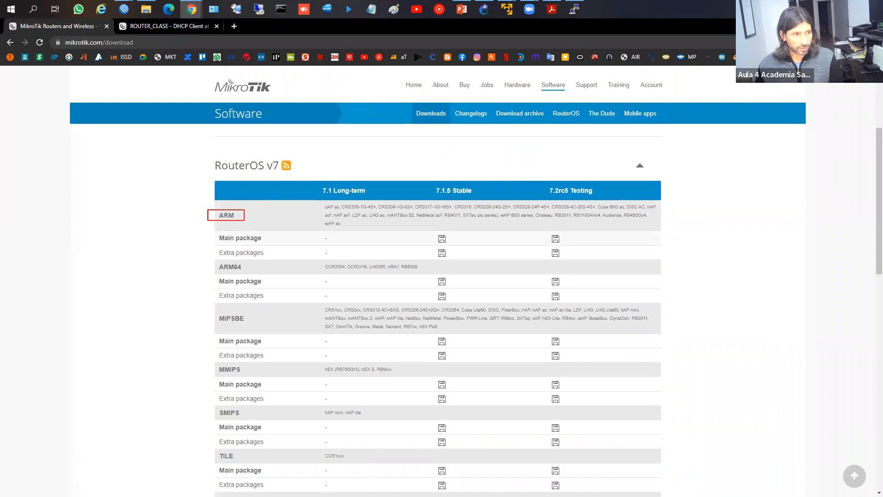
drag(209, 257, 251, 273)
drag(209, 306, 274, 326)
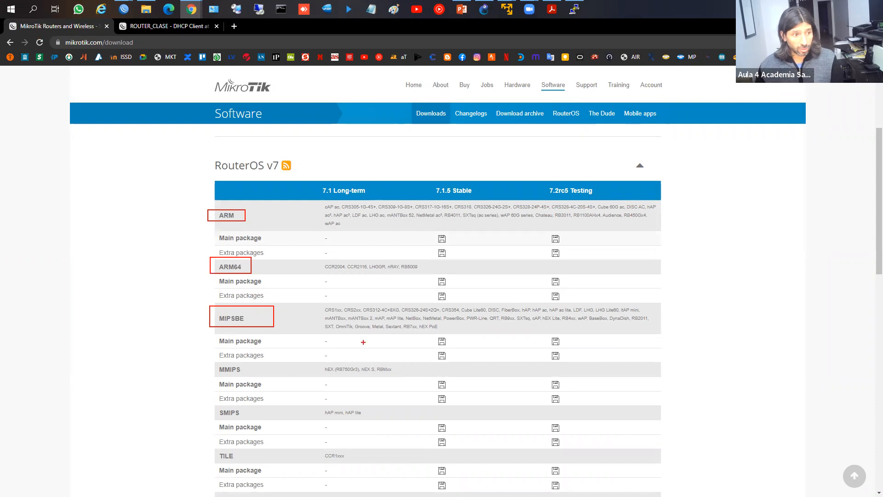
drag(431, 184, 479, 201)
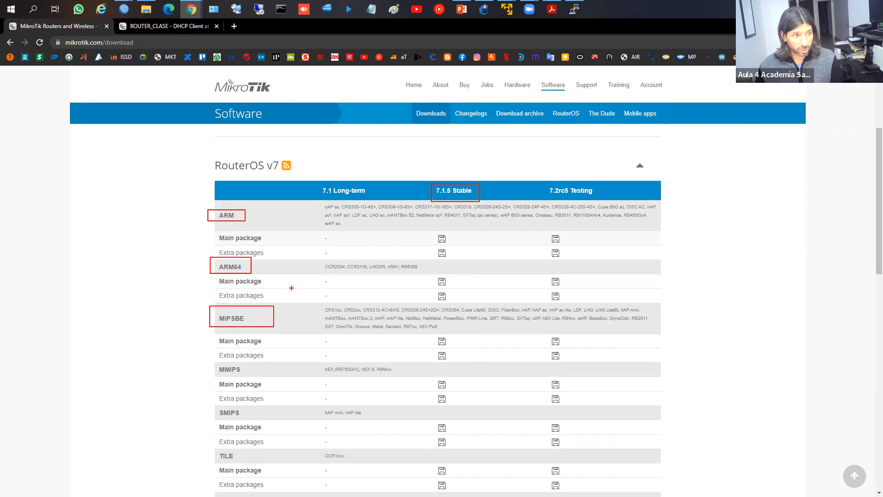
drag(212, 304, 605, 299)
key(ctrl+z)
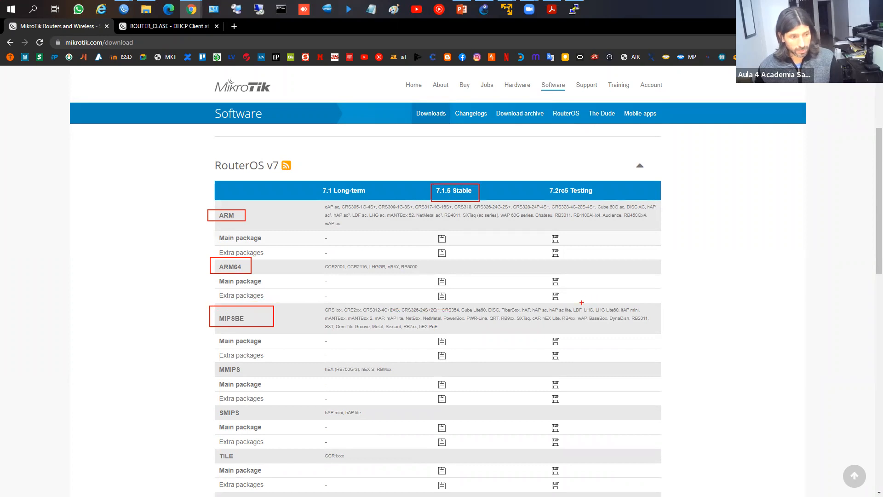
mouse_move(307, 304)
mouse_down()
mouse_move(458, 330)
mouse_move(674, 334)
mouse_up()
mouse_move(417, 175)
mouse_down()
mouse_move(431, 262)
mouse_move(467, 361)
mouse_up()
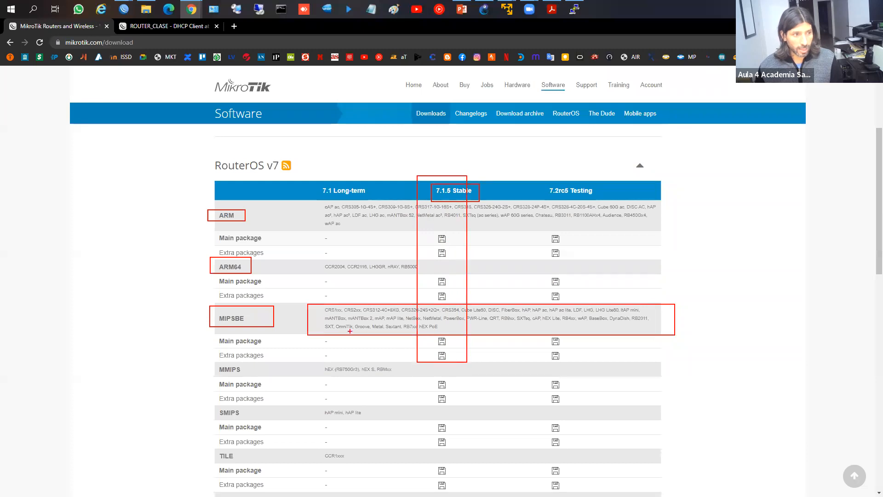
key(Escape)
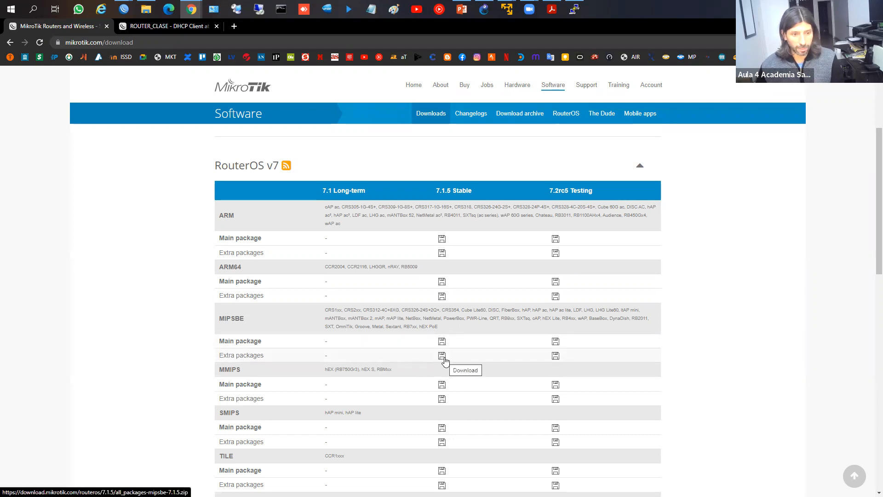
Step: Download the 7.1.5 MIPSBE extra packages zip and show it in its folder
click(442, 358)
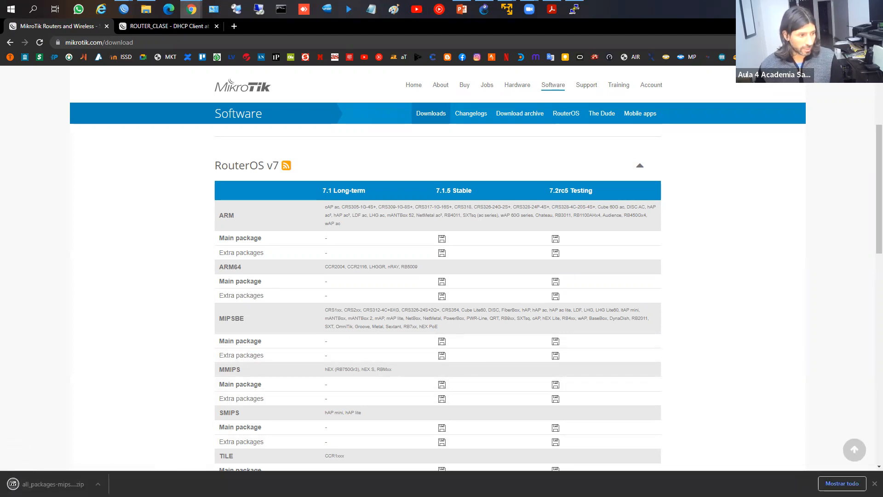
click(98, 484)
click(111, 455)
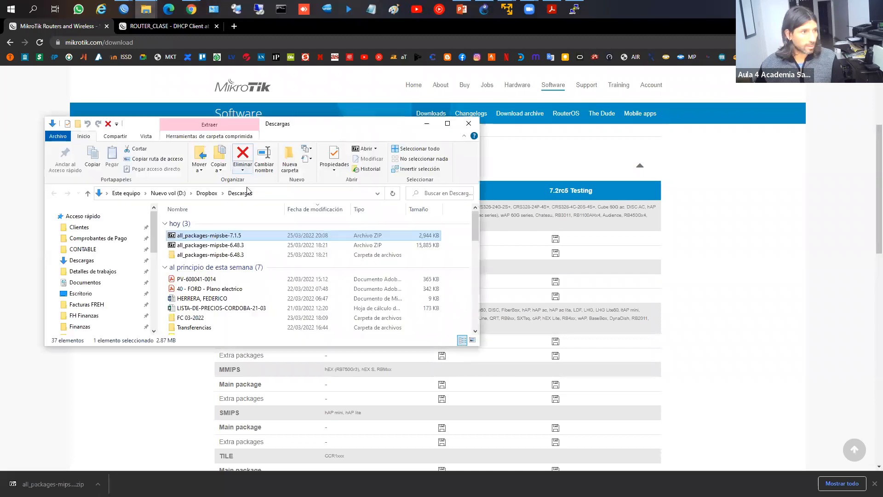
Step: Extract all_packages-mipsbe-7.1.5 with 7-Zip into its own folder and open it
right_click(216, 236)
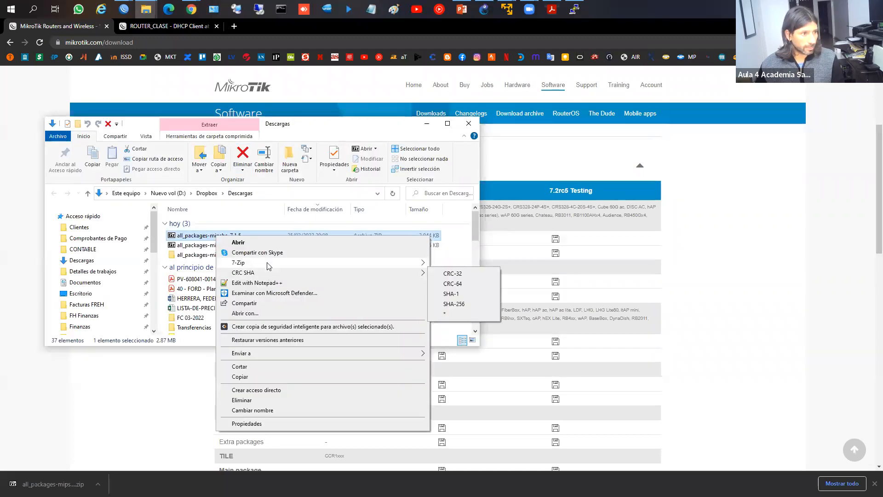
mouse_move(295, 263)
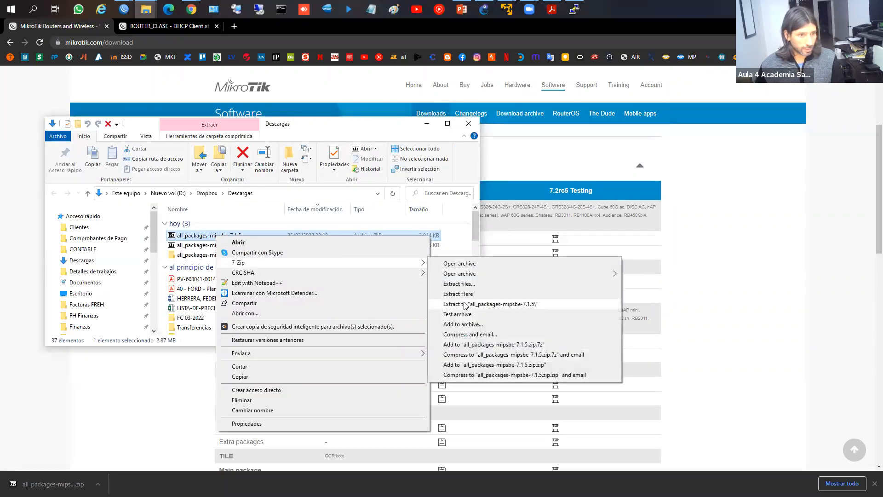
click(467, 304)
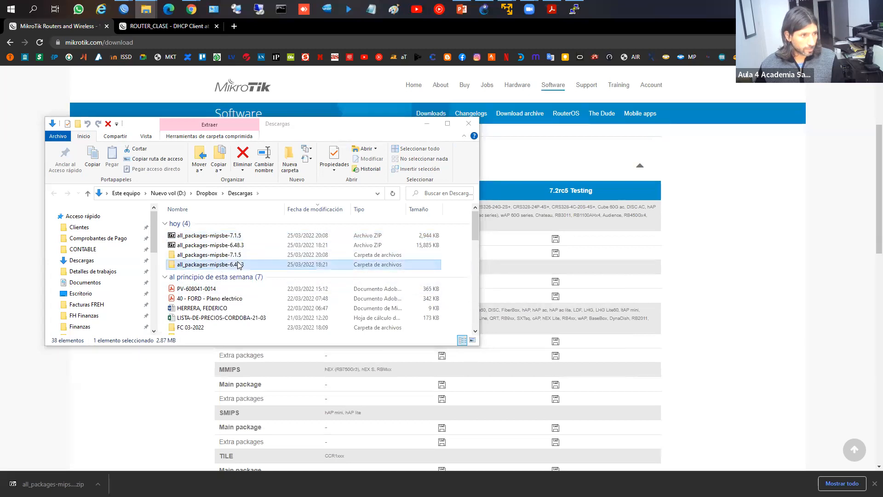
click(244, 264)
double_click(235, 256)
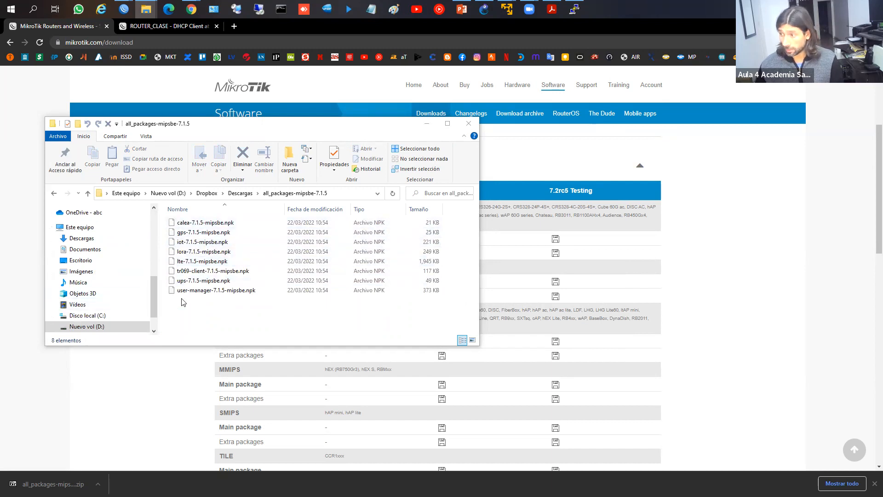
Step: Review the calea, gps, iot, lte, ups and user-manager .npk files, then download the 7.1.5 MIPSBE main package
click(192, 224)
click(190, 235)
click(190, 244)
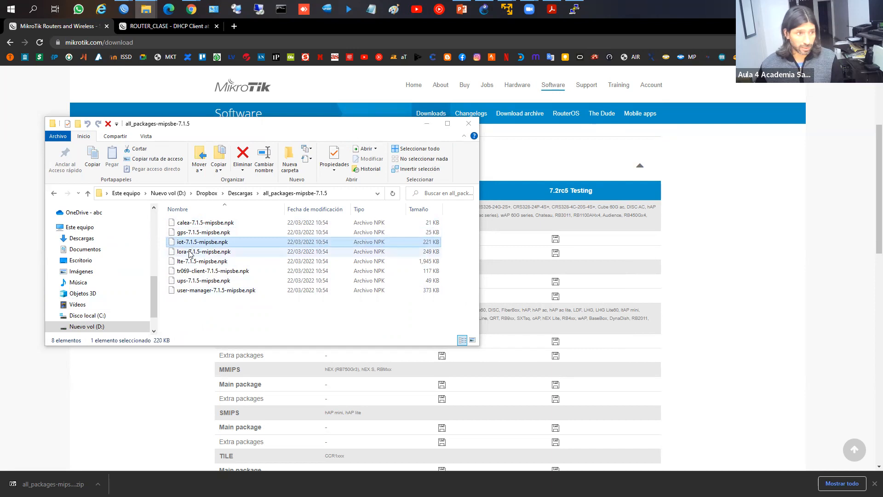
click(190, 263)
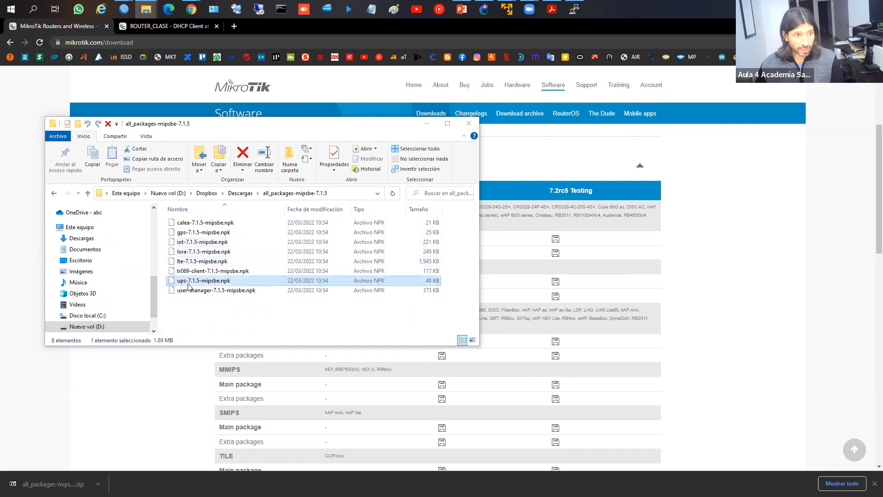
click(190, 281)
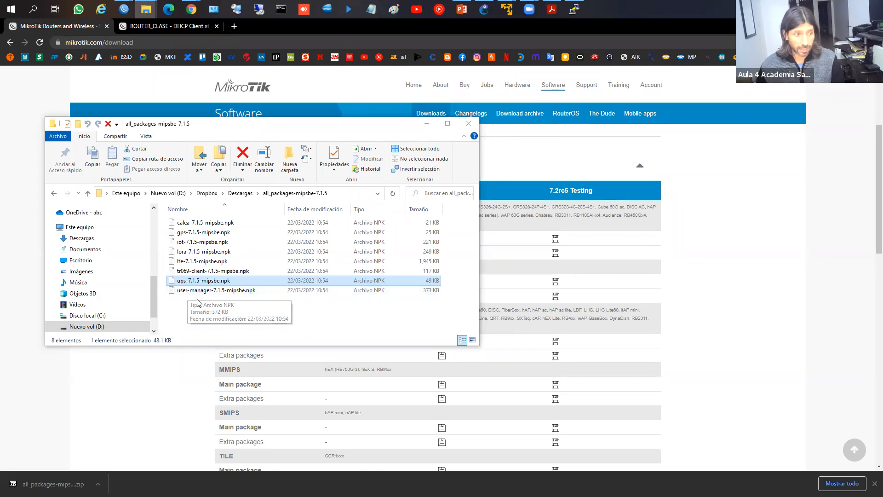
click(198, 290)
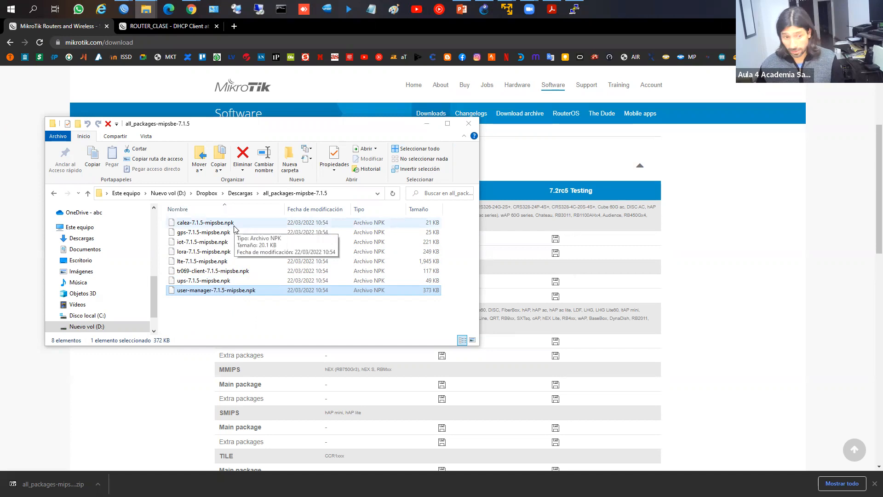
key(alt+Tab)
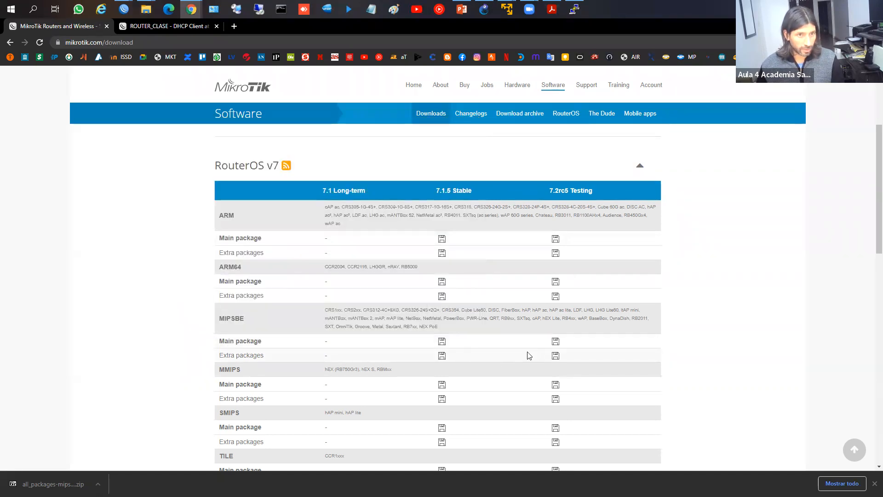
click(441, 342)
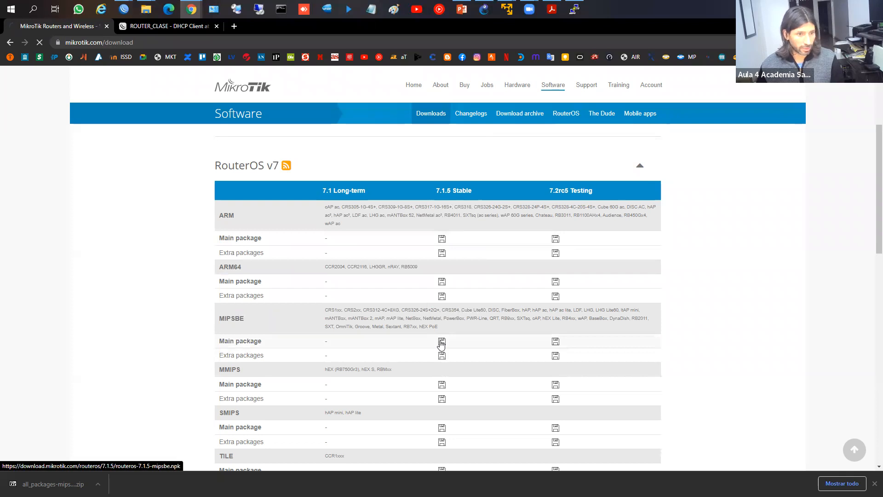
Step: Locate routeros-7.1.5-mipsbe.npk (11,592 KB) in Descargas, then bring WinBox forward
key(alt+Tab)
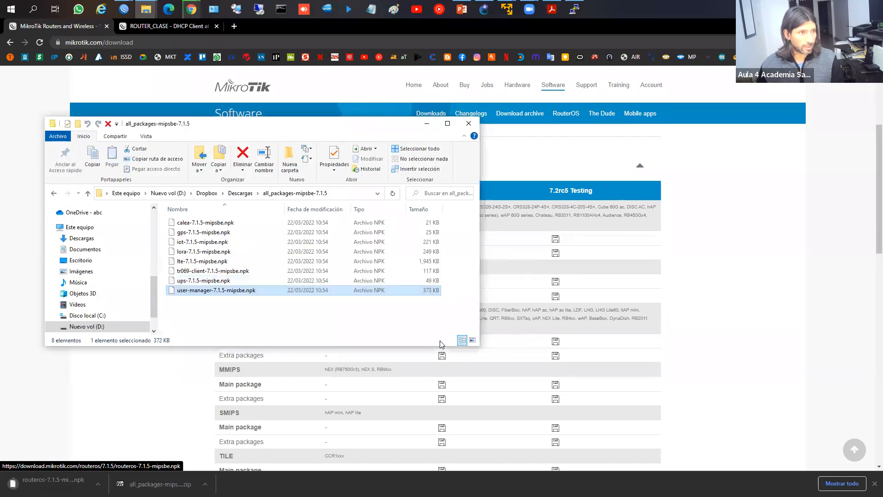
click(240, 192)
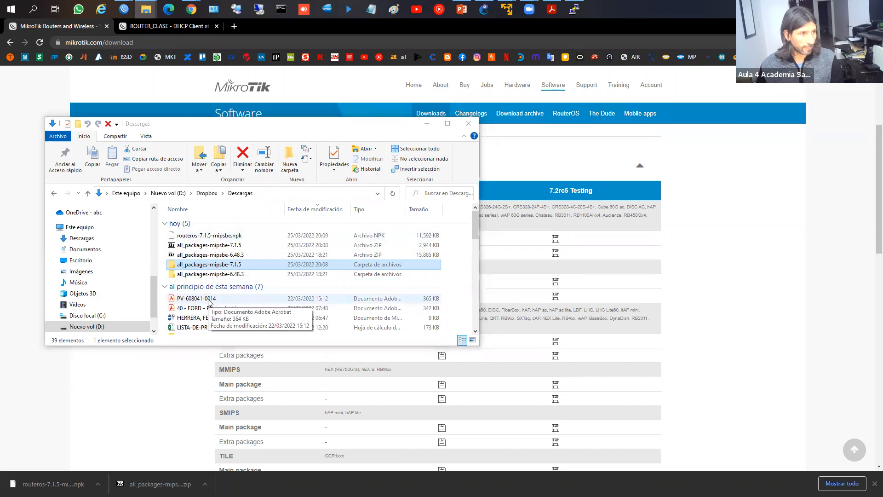
key(alt+Tab)
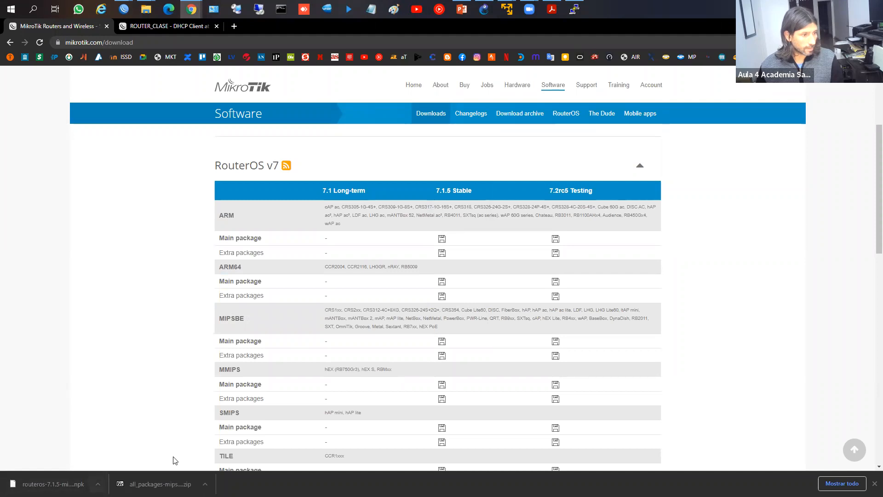
key(alt+Tab)
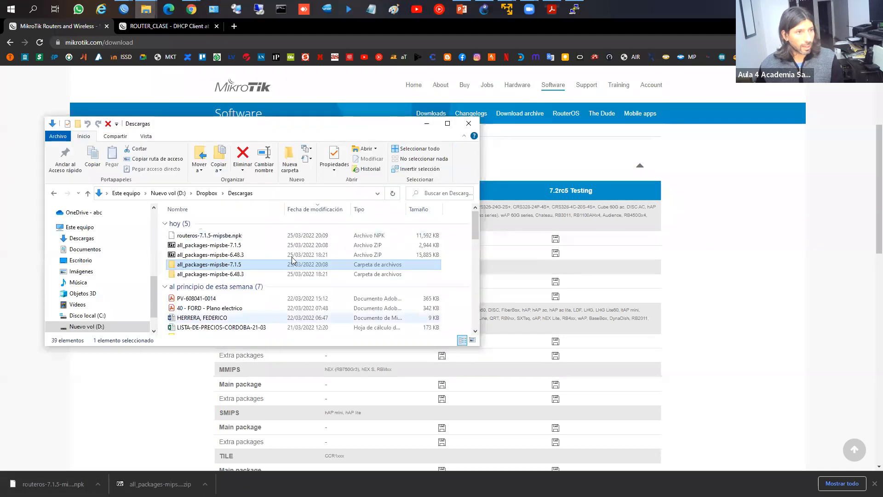
click(266, 237)
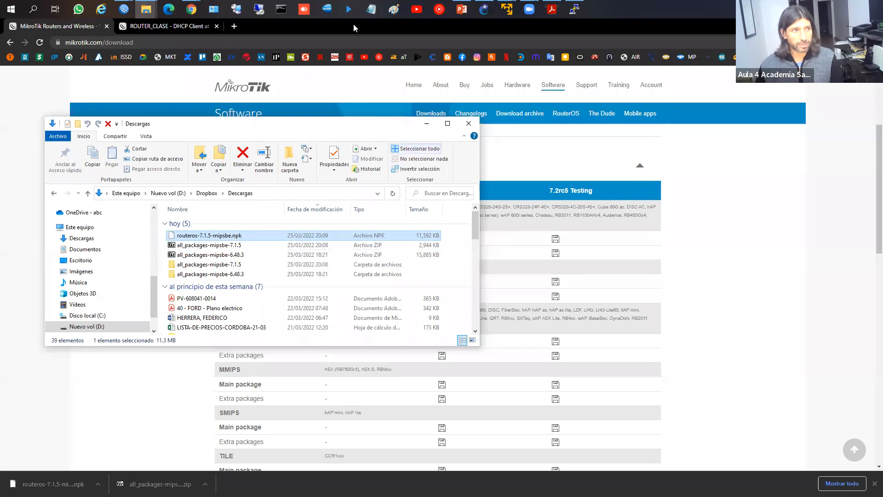
mouse_move(491, 10)
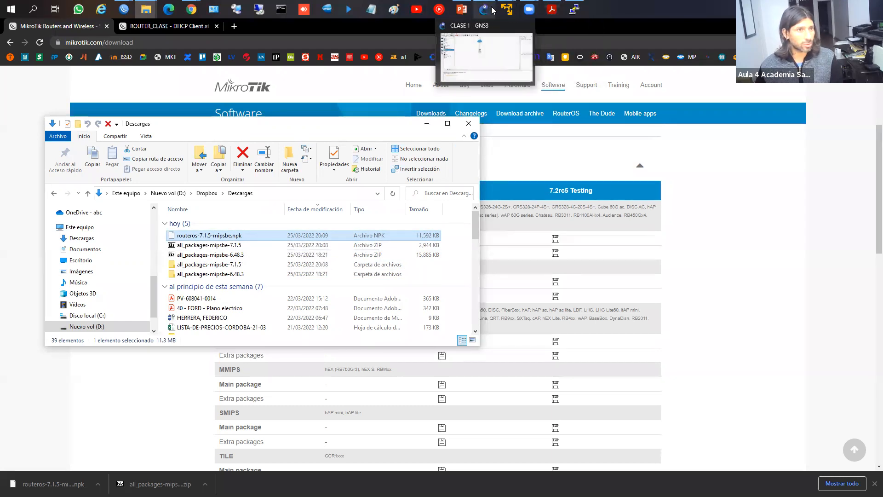
click(189, 50)
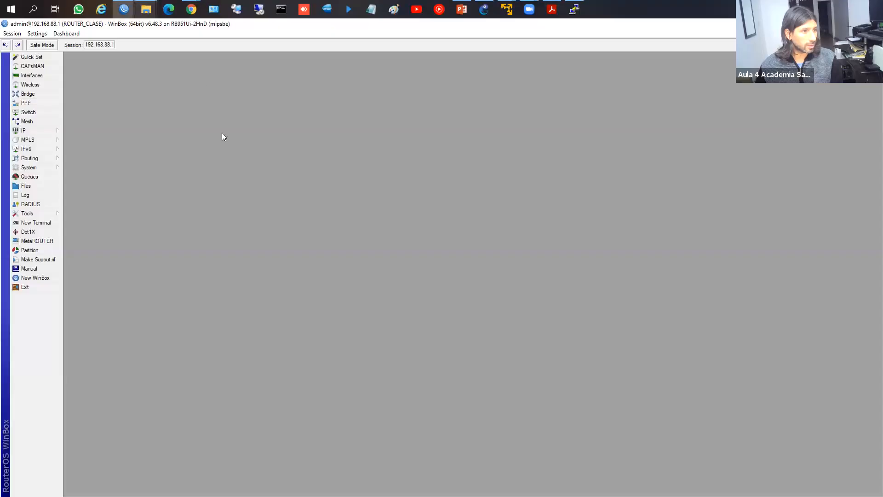
Step: Bring the MikroTik download page back and open the RouterOS release archive
click(145, 10)
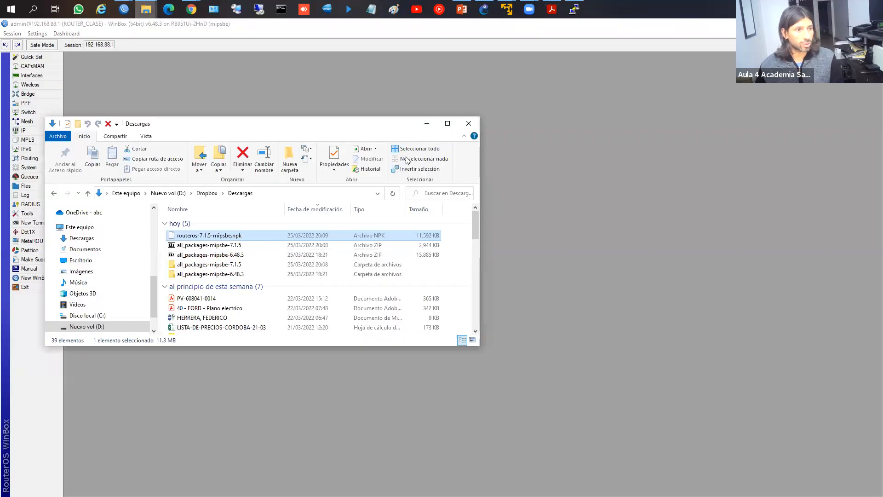
mouse_move(237, 47)
click(250, 65)
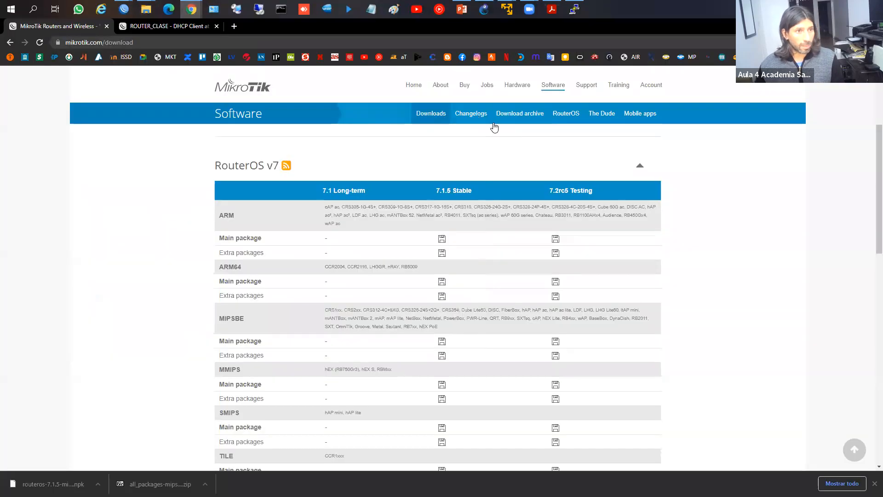
click(521, 116)
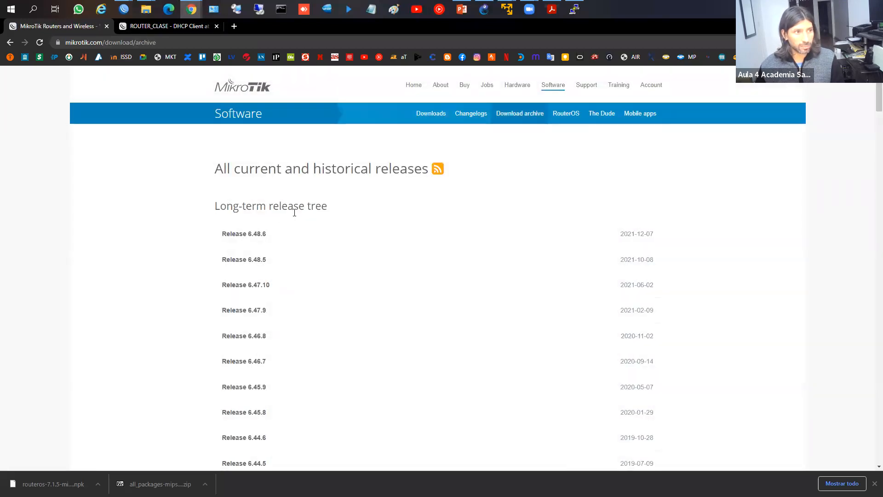
Step: In WinBox, dismiss the password change dialog and open System > Packages listing 14 packages at 6.48.3
mouse_move(124, 10)
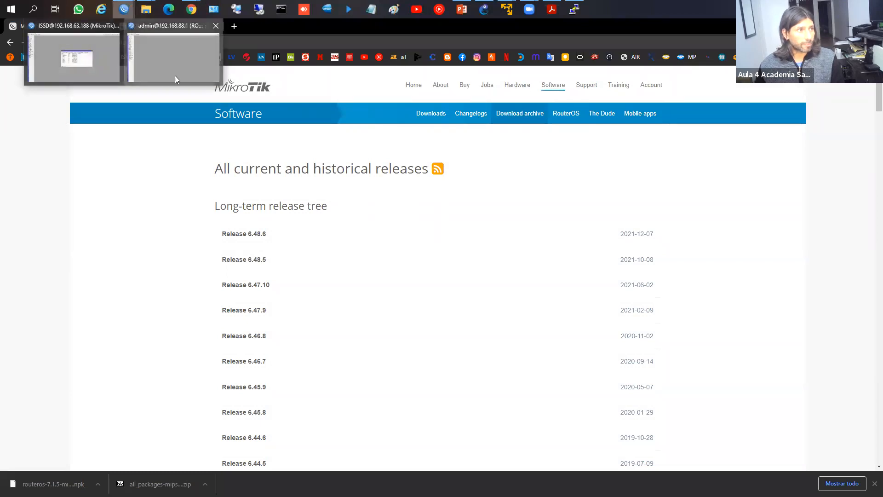
click(175, 79)
click(31, 168)
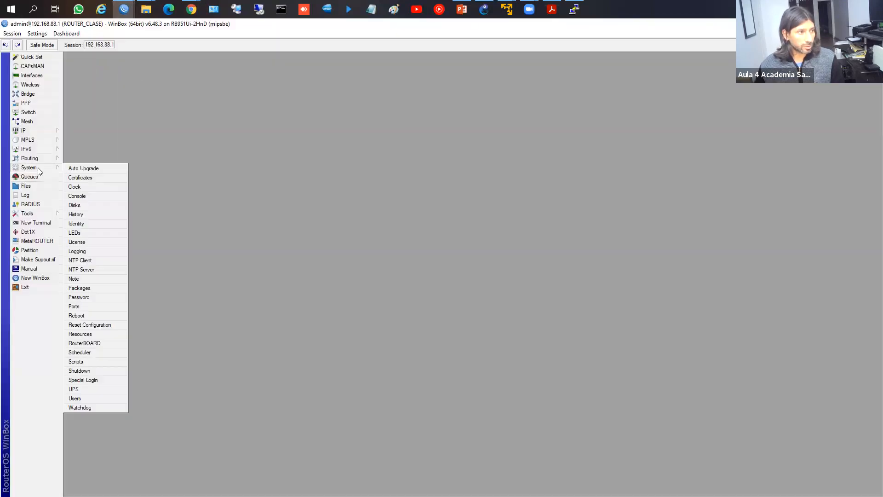
click(93, 297)
click(517, 280)
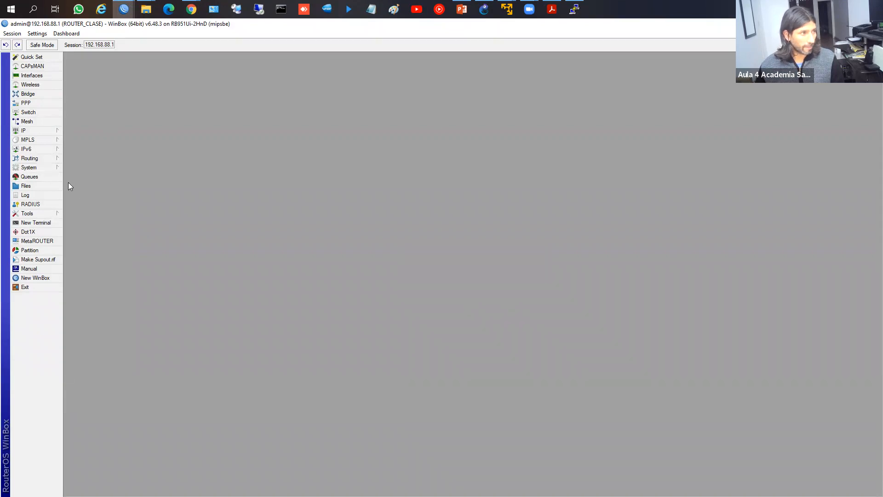
click(40, 168)
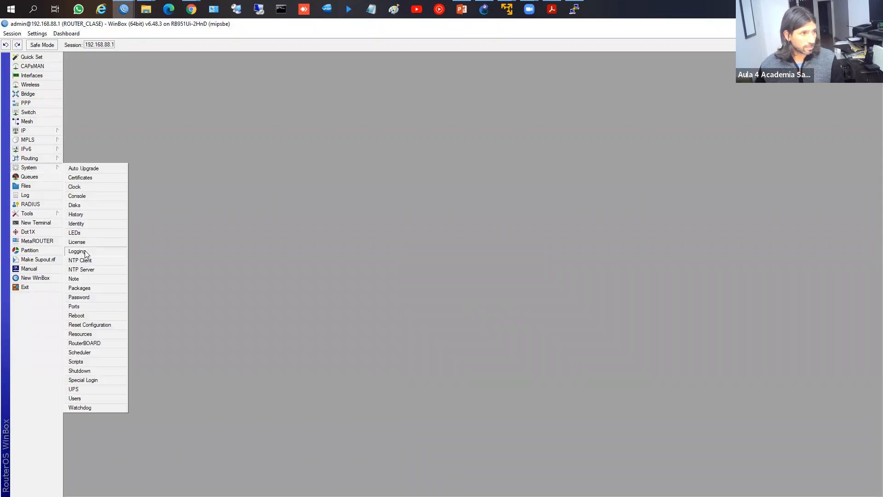
click(84, 287)
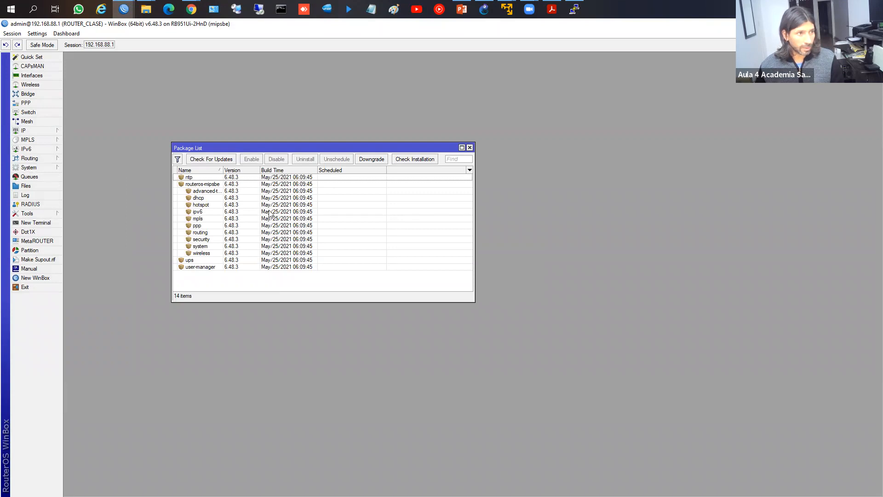
click(207, 163)
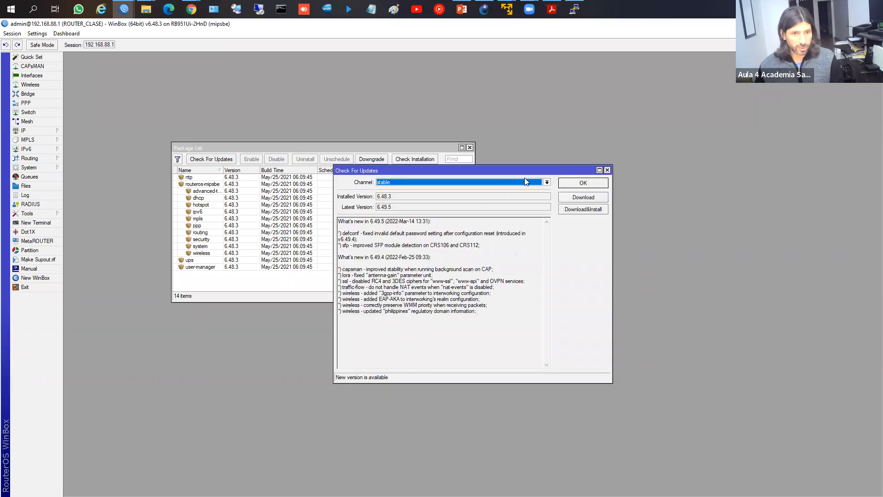
drag(511, 170, 491, 118)
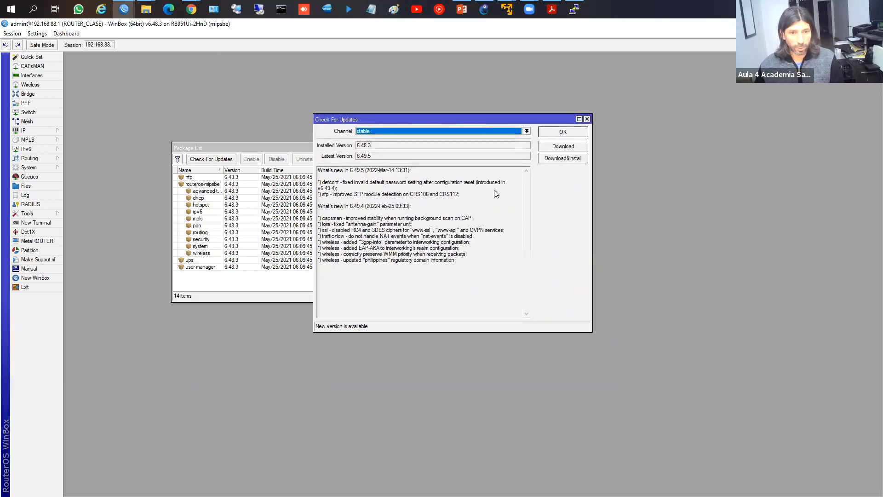
click(364, 134)
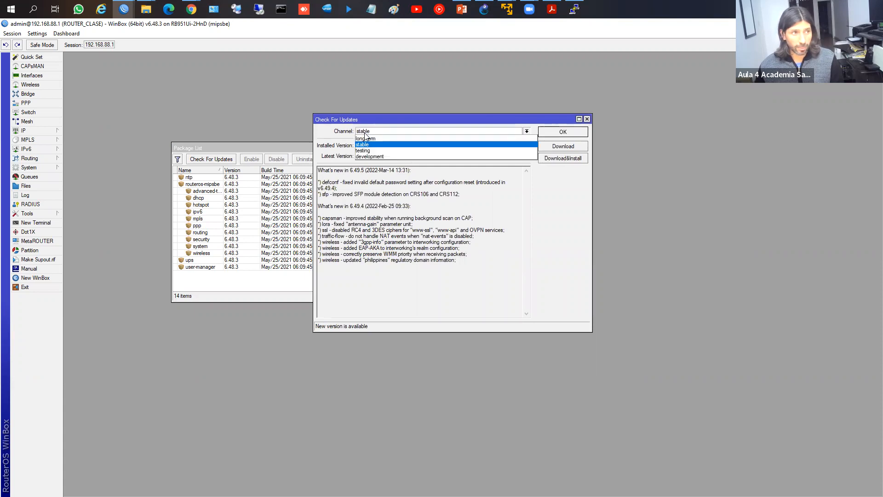
click(606, 227)
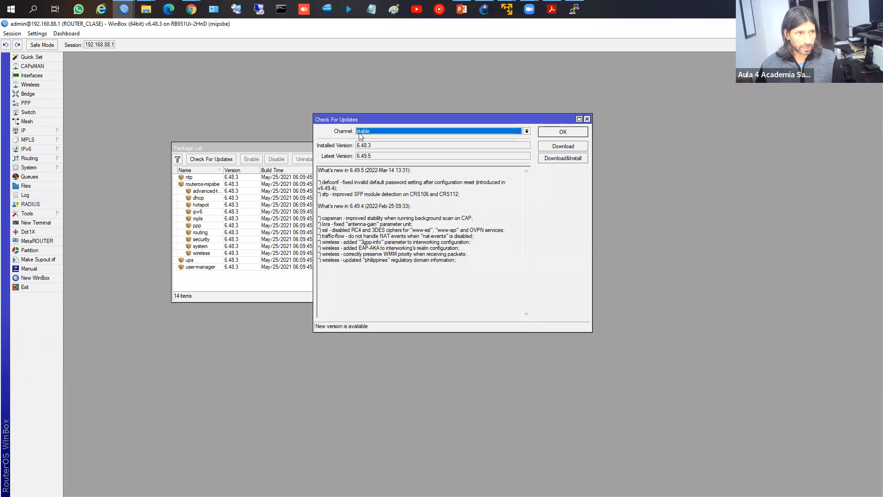
click(563, 132)
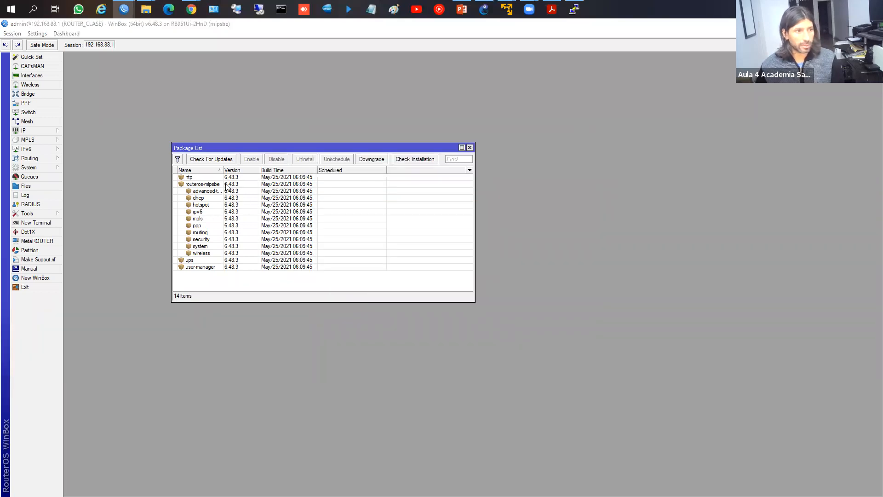
Step: Scroll Chrome's download archive to find Release 6.48.3
key(alt+Tab)
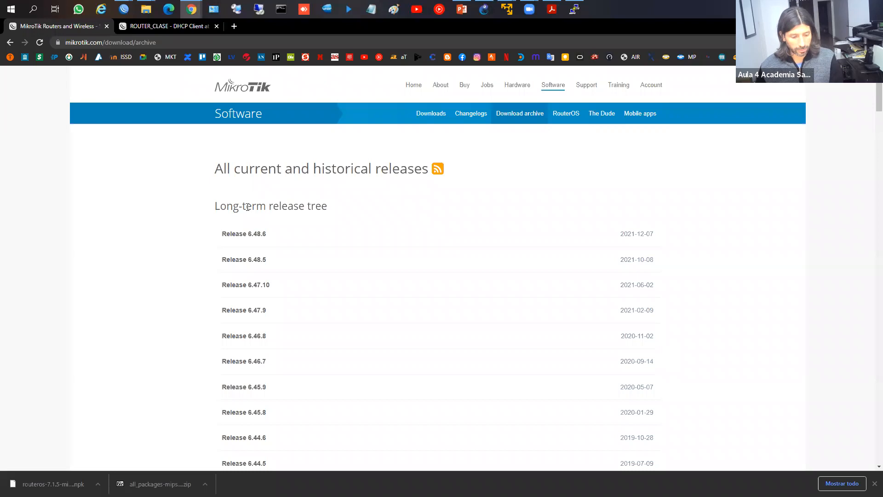
scroll(267, 243, down, 9)
scroll(276, 230, up, 4)
scroll(314, 180, up, 4)
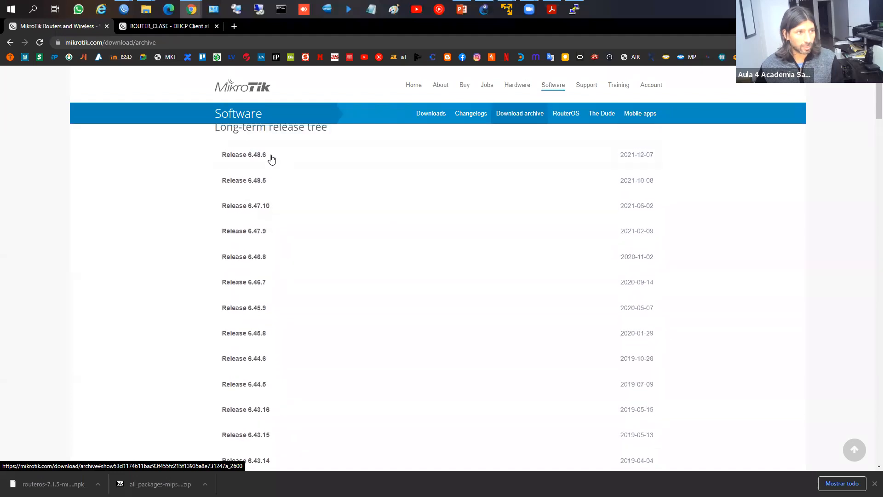
scroll(270, 159, up, 2)
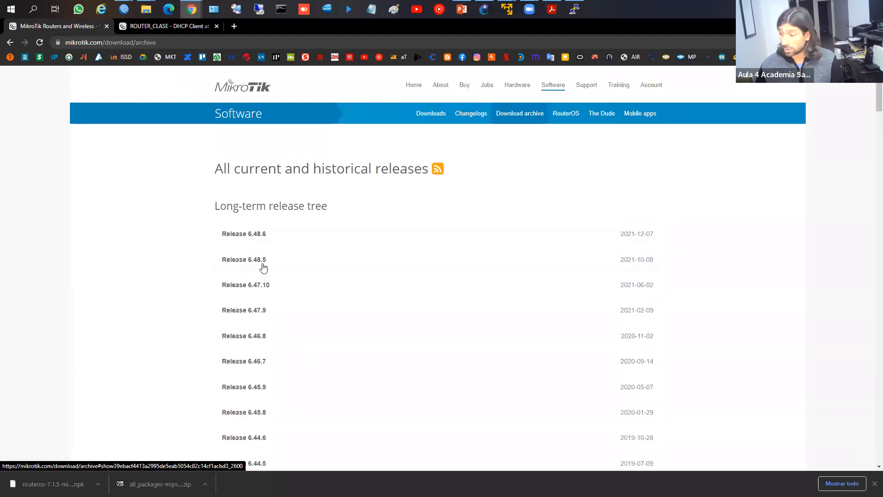
scroll(271, 250, down, 20)
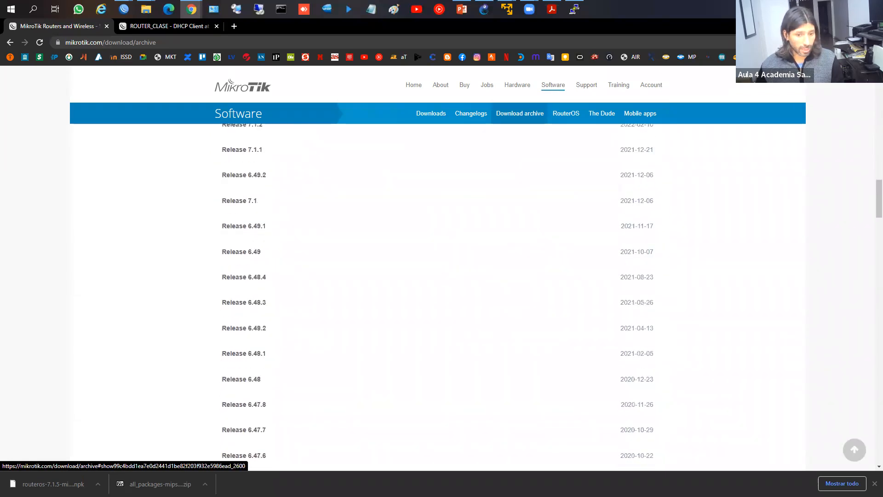
scroll(445, 309, down, 20)
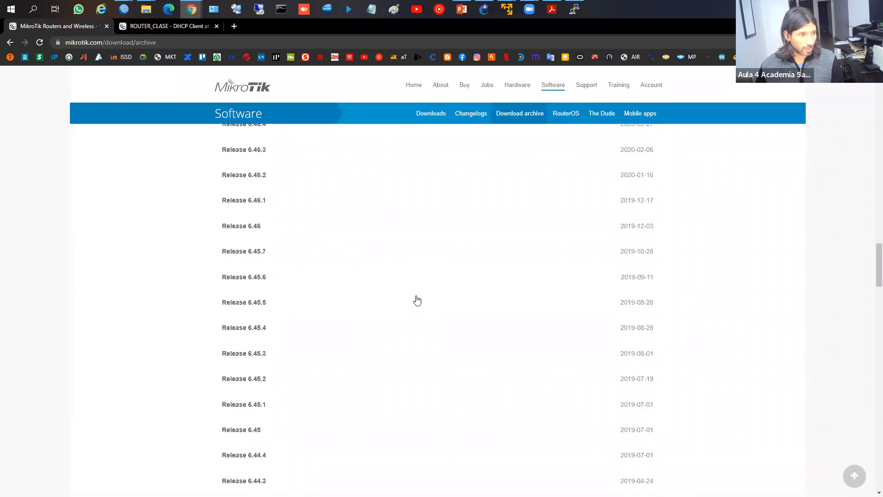
scroll(409, 296, down, 10)
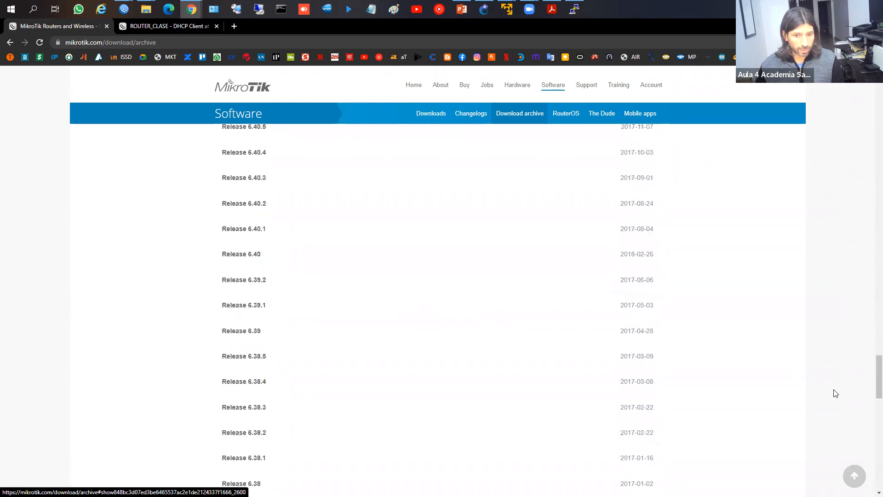
scroll(871, 350, up, 20)
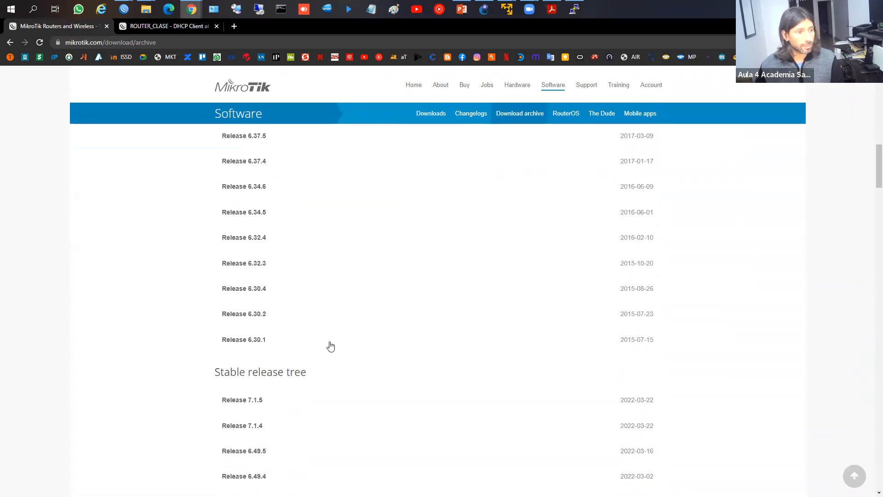
scroll(381, 324, down, 3)
scroll(368, 322, down, 3)
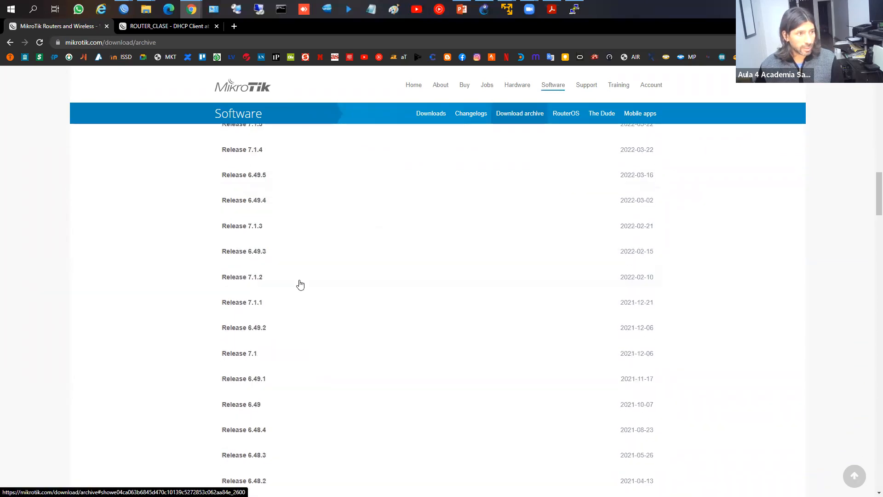
scroll(298, 284, down, 2)
scroll(278, 267, down, 2)
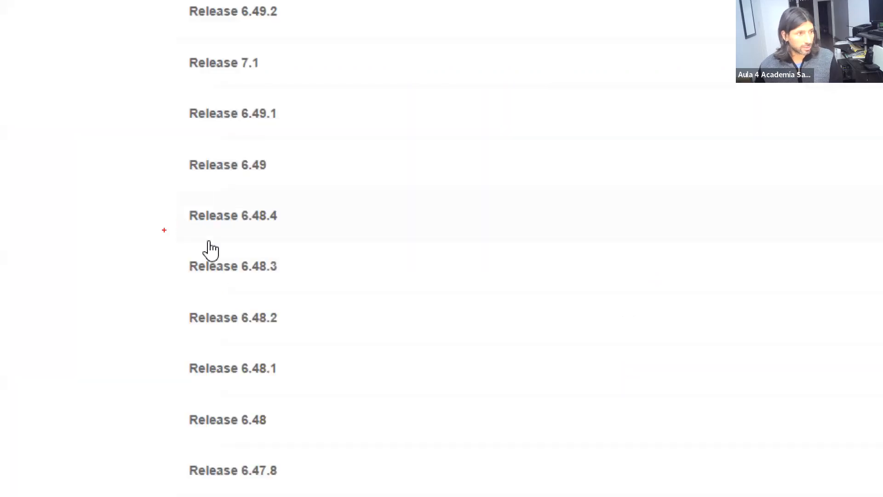
Step: Expand Release 6.48.3 to list its files for each architecture
drag(164, 230, 309, 286)
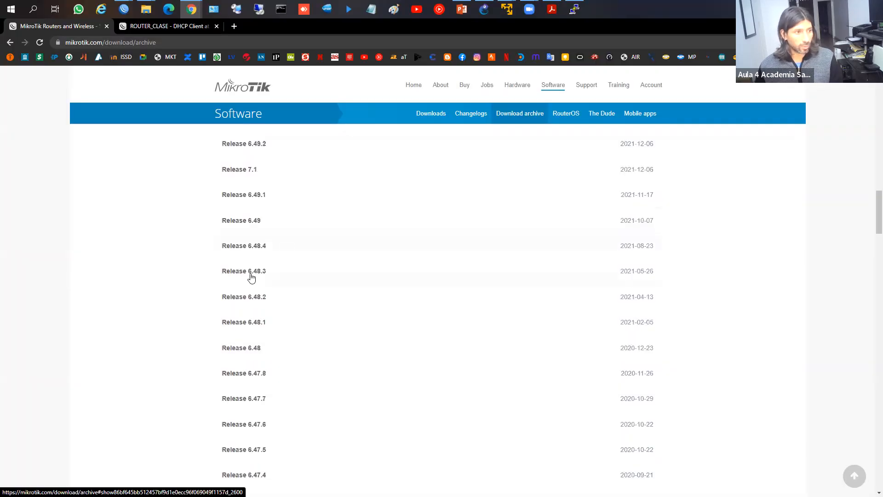
click(241, 271)
scroll(349, 264, down, 2)
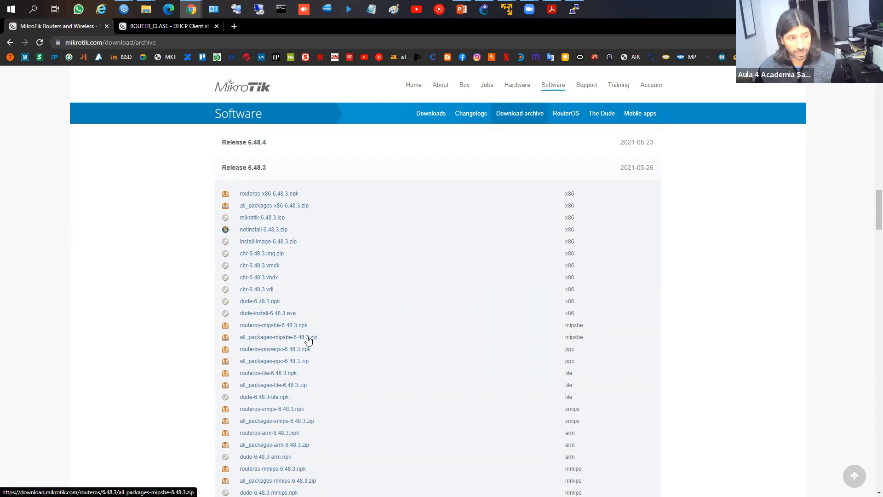
key(alt+Tab)
key(alt+Tab)
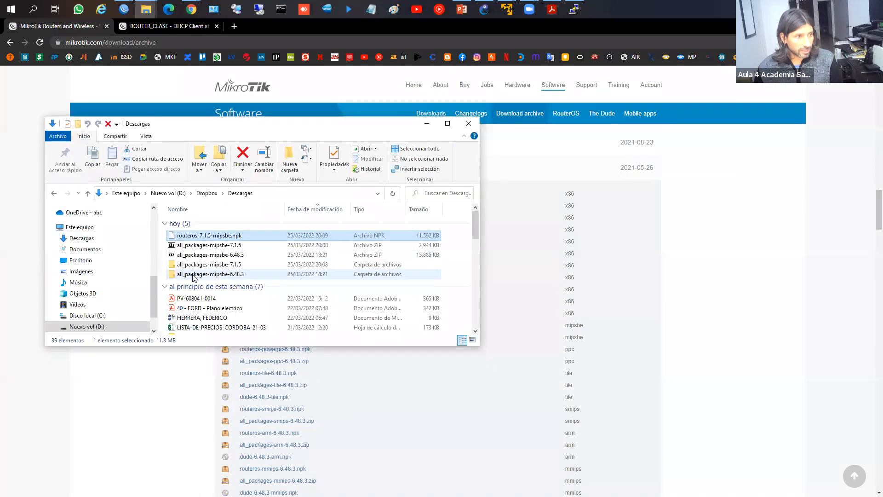
Step: Open the all_packages-mipsbe-6.48.3 folder, select system-6.48.3-mipsbe.npk among 22 packages, then return to WinBox
double_click(194, 274)
click(447, 124)
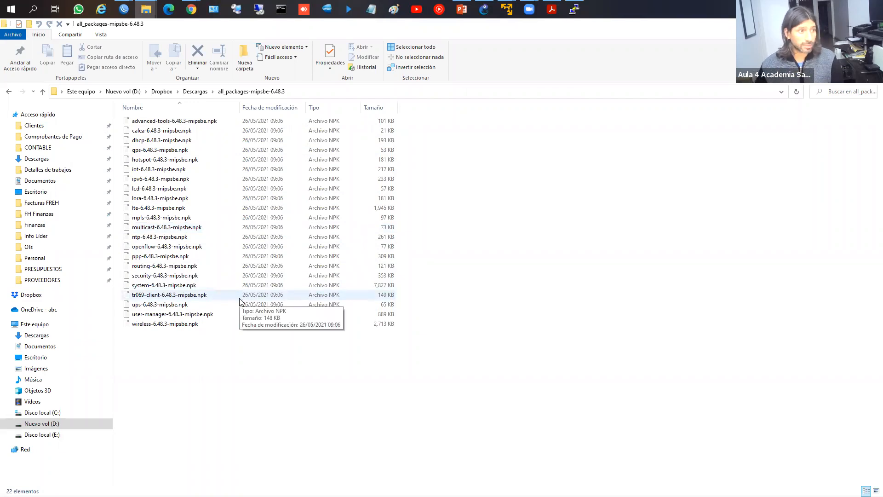
click(145, 121)
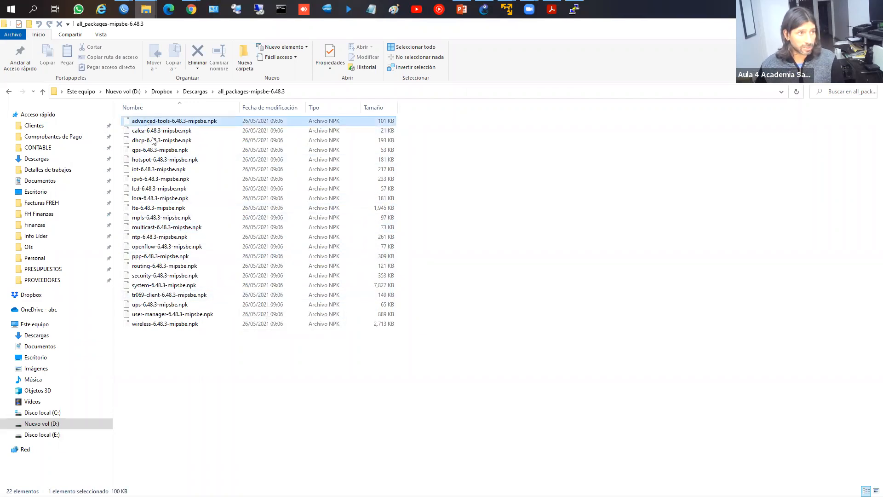
click(152, 140)
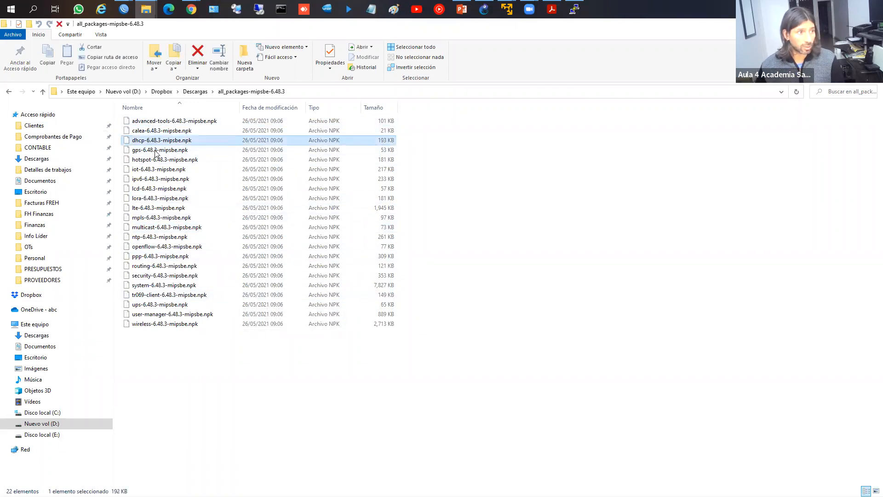
click(161, 239)
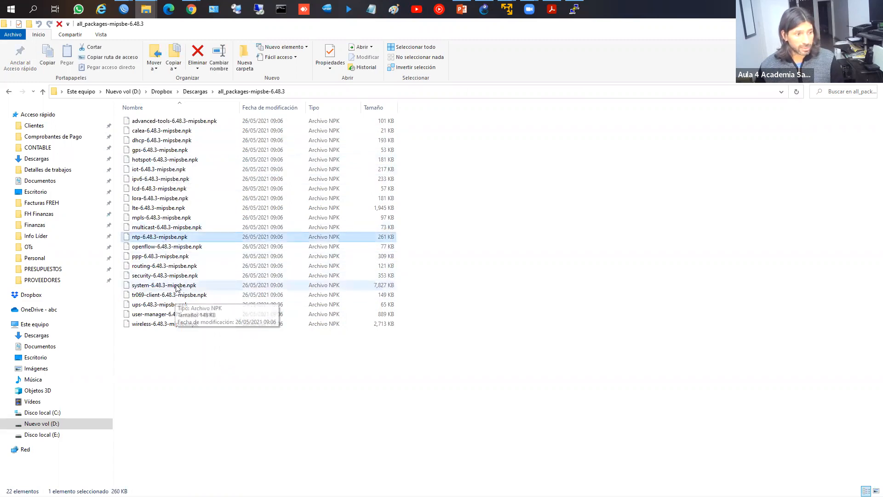
click(208, 285)
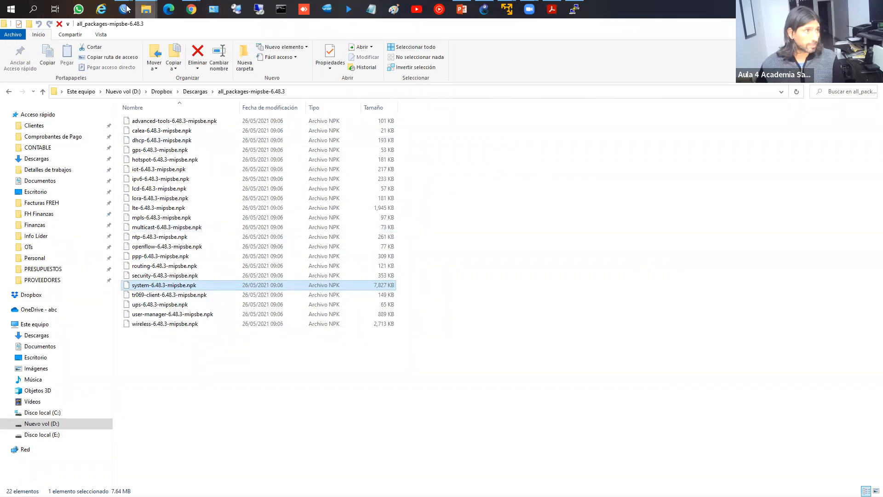
mouse_move(123, 9)
click(173, 54)
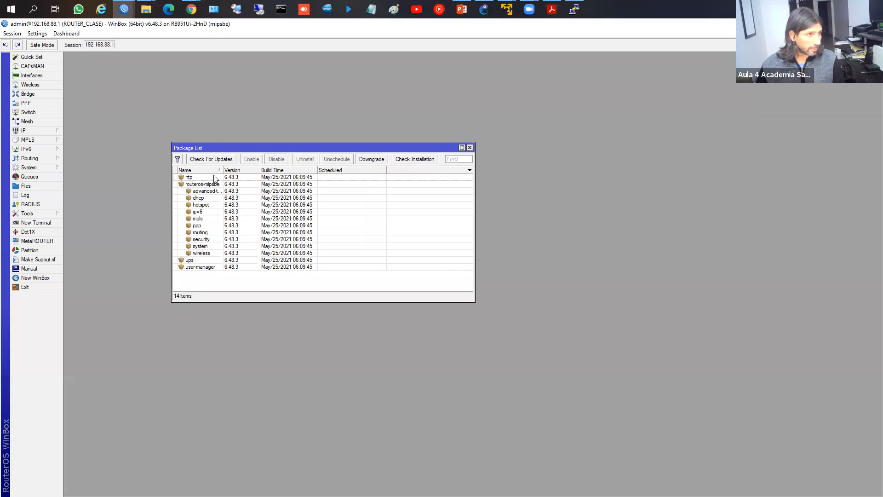
Step: Restore the package folder window and place it upper right, tall enough to show all 22 files
mouse_move(146, 9)
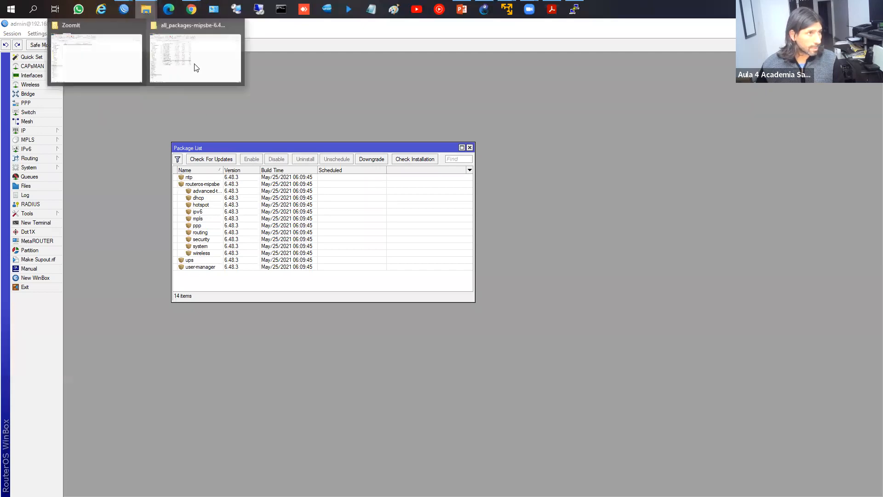
click(216, 82)
click(851, 24)
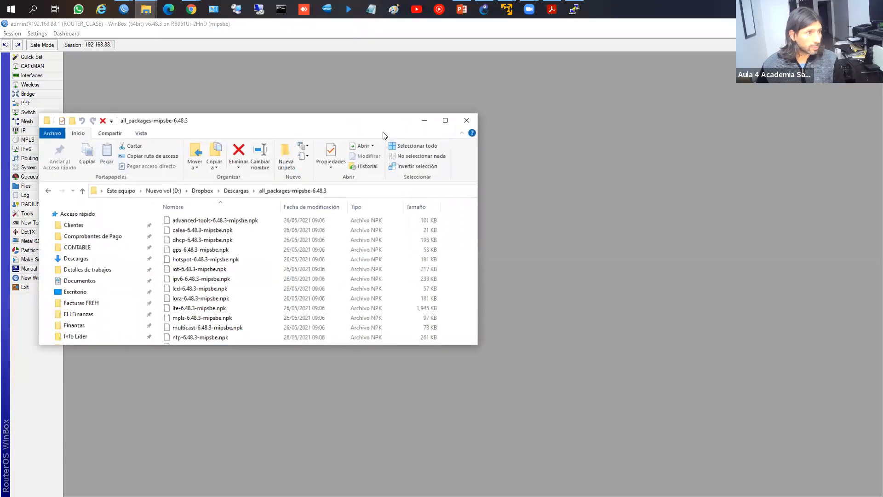
drag(372, 124, 765, 59)
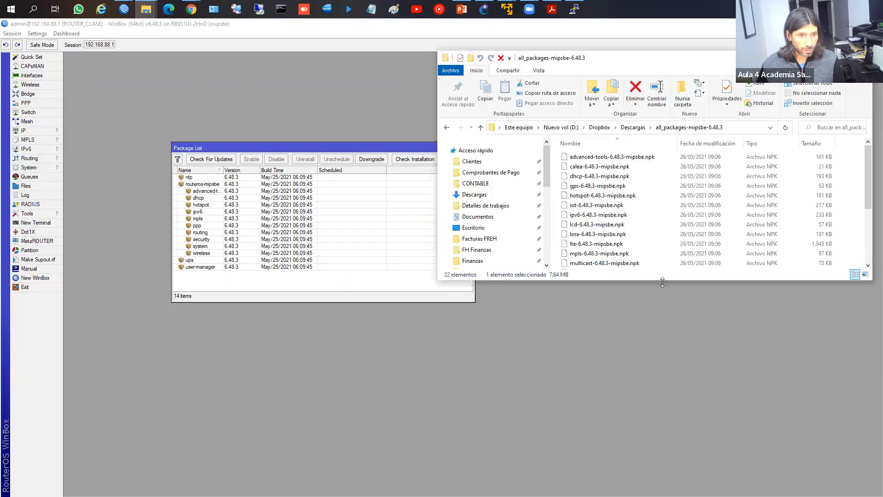
drag(662, 280, 663, 424)
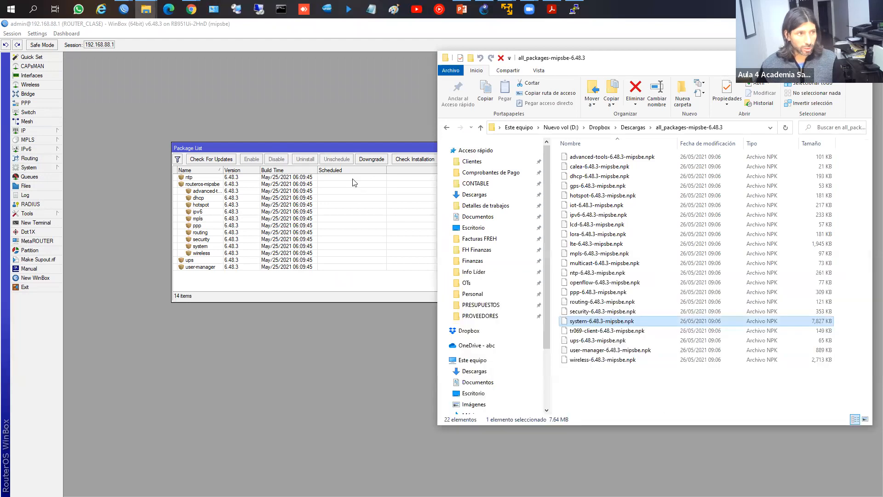
Step: Move the Package List up and left, then open the router's File List
drag(338, 151, 255, 141)
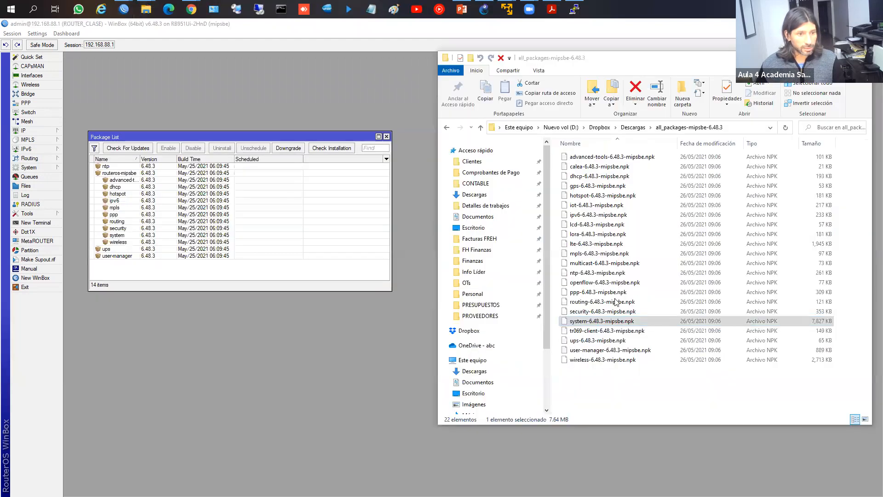
click(616, 59)
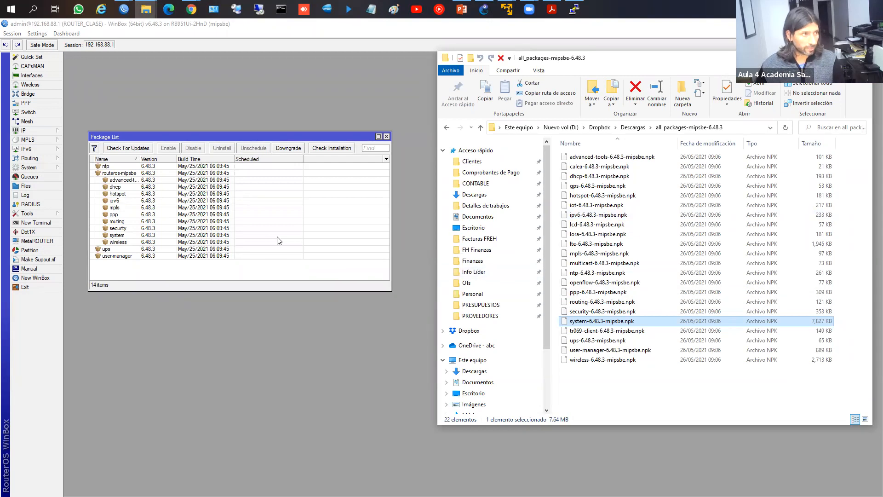
click(25, 187)
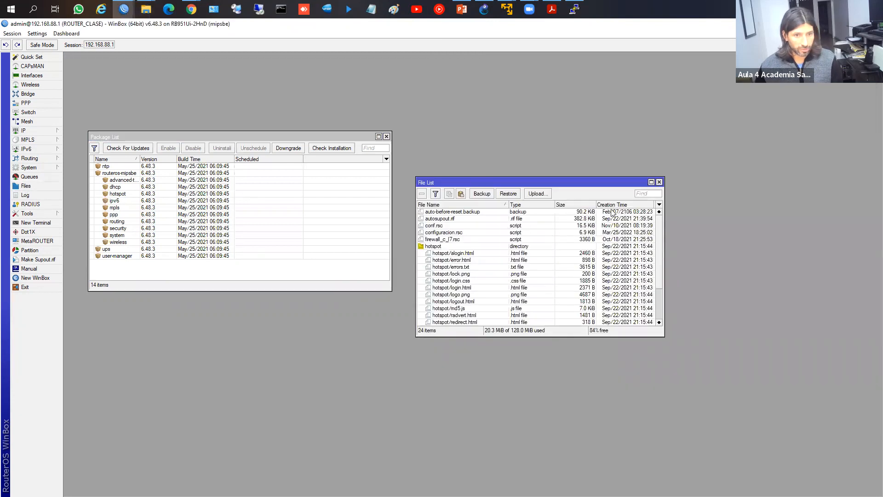
Step: Delete the hotspot folder and all its files from the router
drag(541, 182, 535, 124)
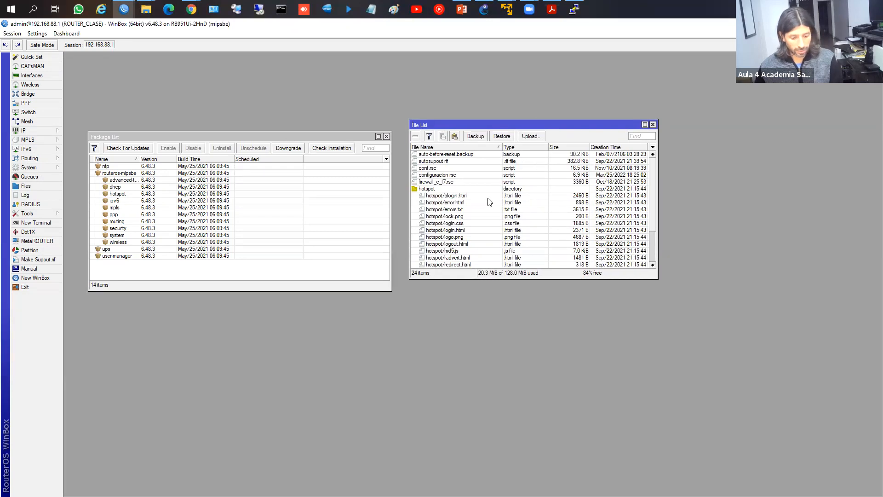
click(430, 188)
scroll(465, 219, down, 2)
scroll(465, 219, down, 1)
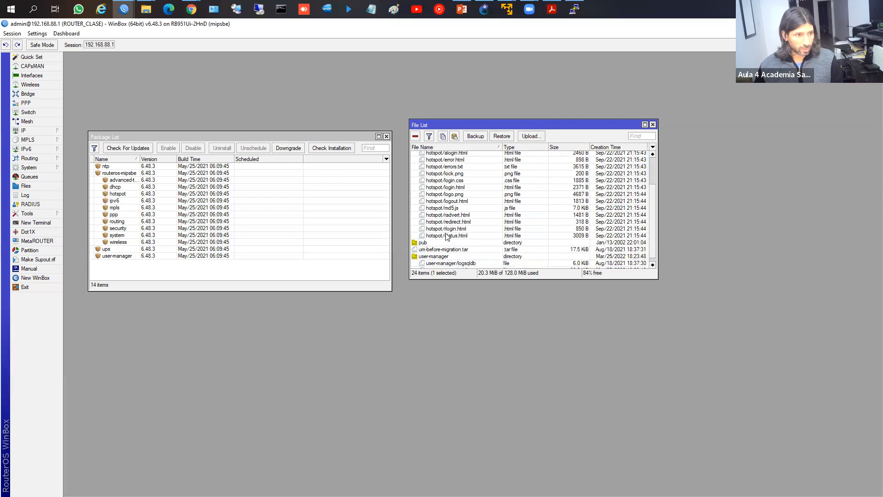
shift+click(449, 236)
key(Delete)
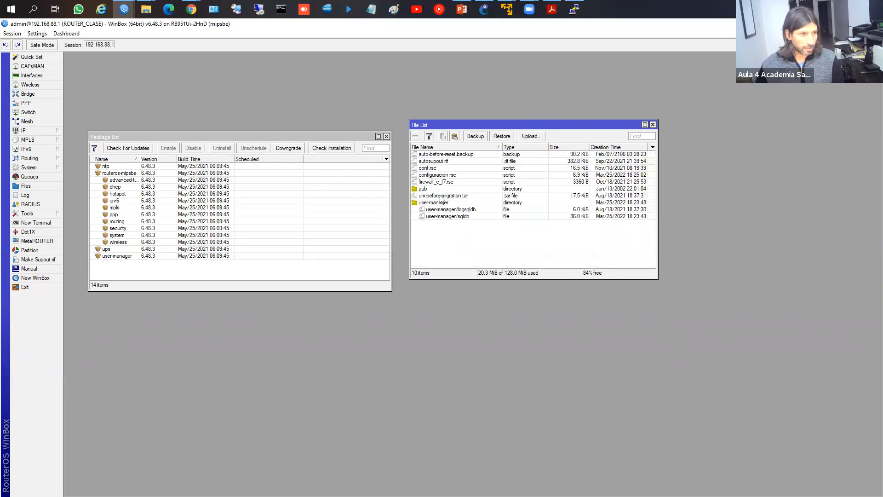
Step: Delete the user-manager entries, then move Package List lower and File List to the top left
click(442, 202)
shift+click(453, 217)
key(Delete)
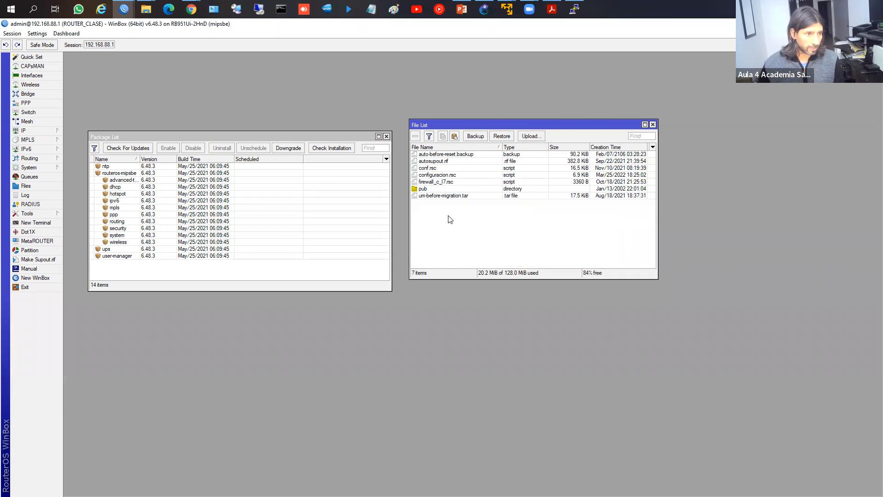
click(446, 195)
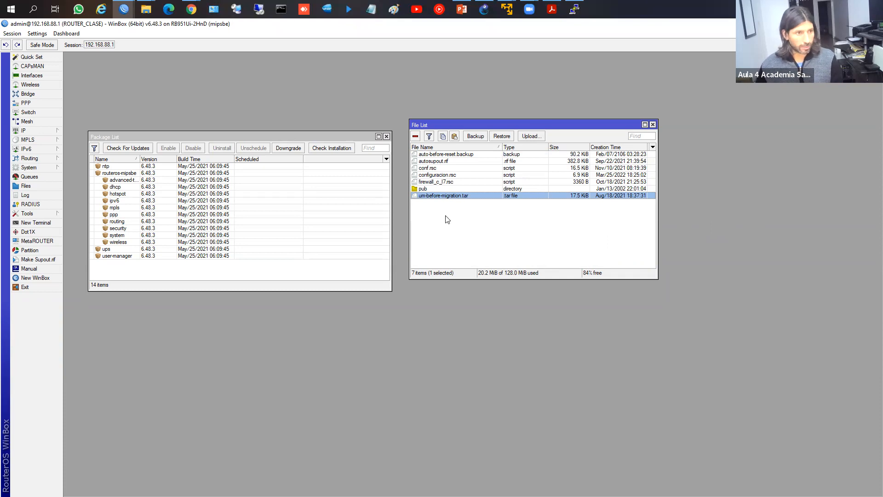
drag(276, 136, 283, 234)
drag(429, 127, 115, 82)
Step: Upload gps-6.48.3-mipsbe.npk from the package folder into the router's File List
mouse_move(146, 9)
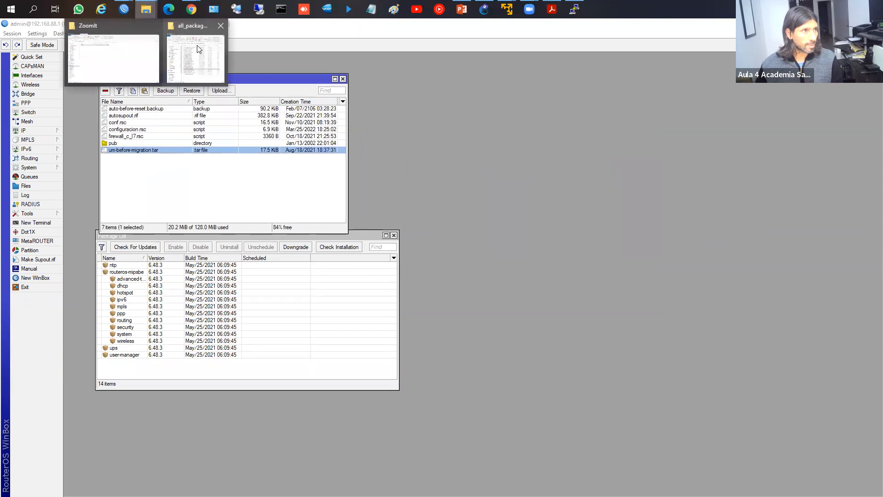
click(198, 46)
click(606, 323)
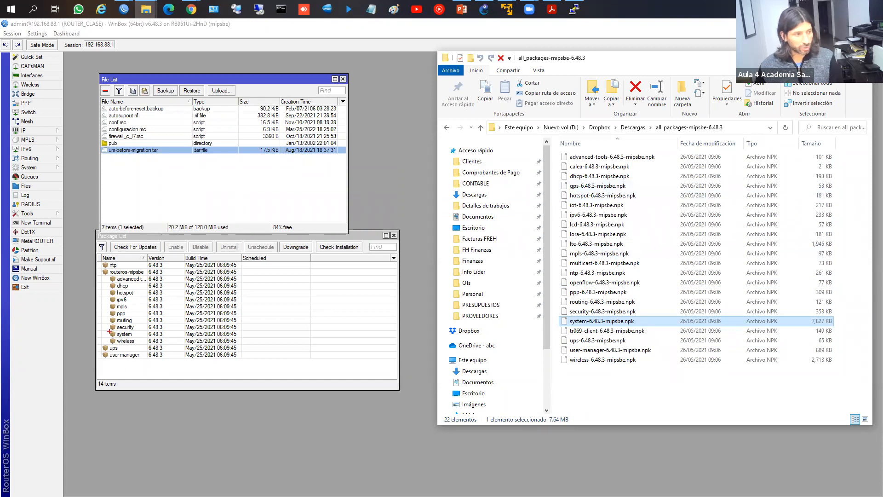
mouse_move(100, 267)
mouse_down()
mouse_move(150, 381)
mouse_move(159, 365)
mouse_up()
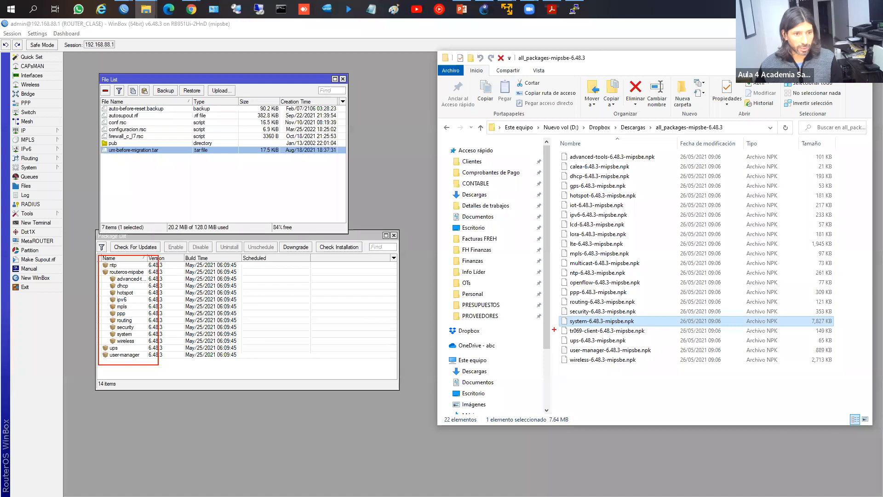
click(578, 189)
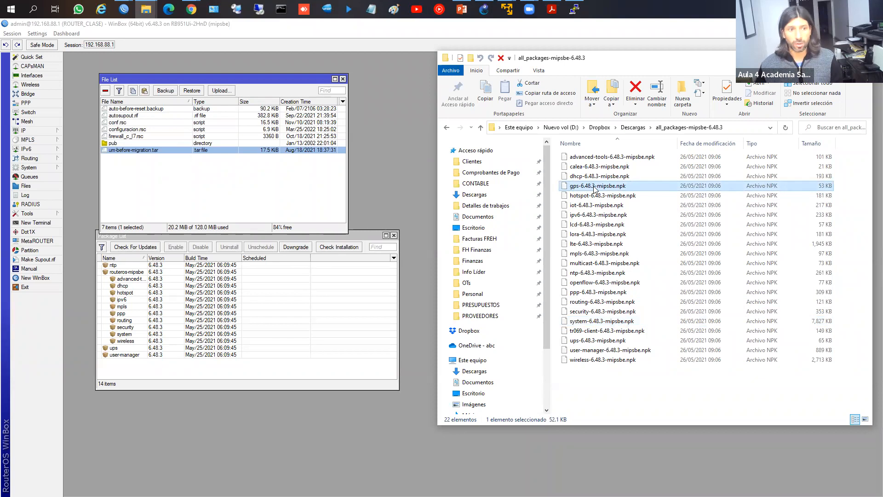
mouse_move(578, 181)
mouse_down()
mouse_move(619, 190)
mouse_move(263, 210)
mouse_move(271, 212)
mouse_up()
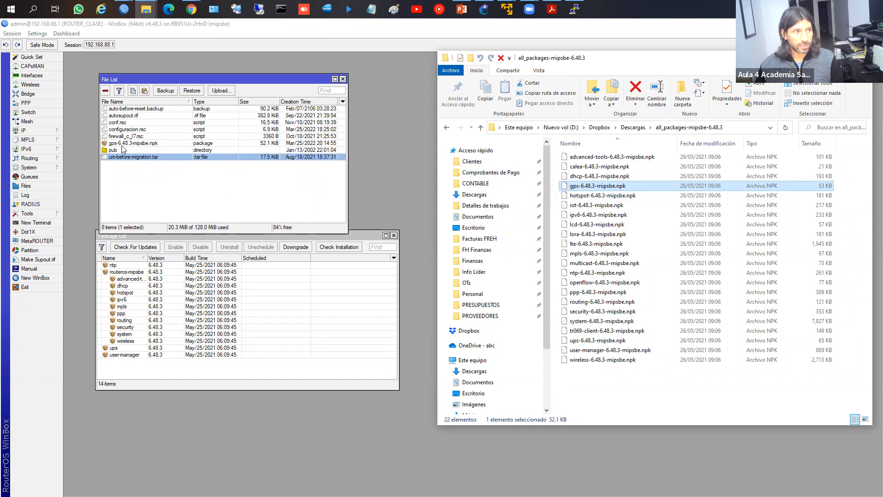
click(117, 144)
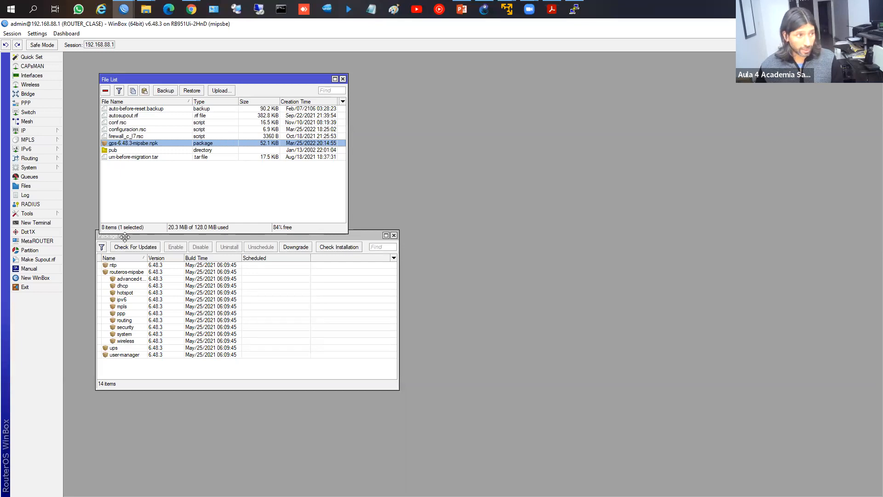
Step: Position the Package List to the right of the File List, with dhcp selected
drag(124, 238, 128, 248)
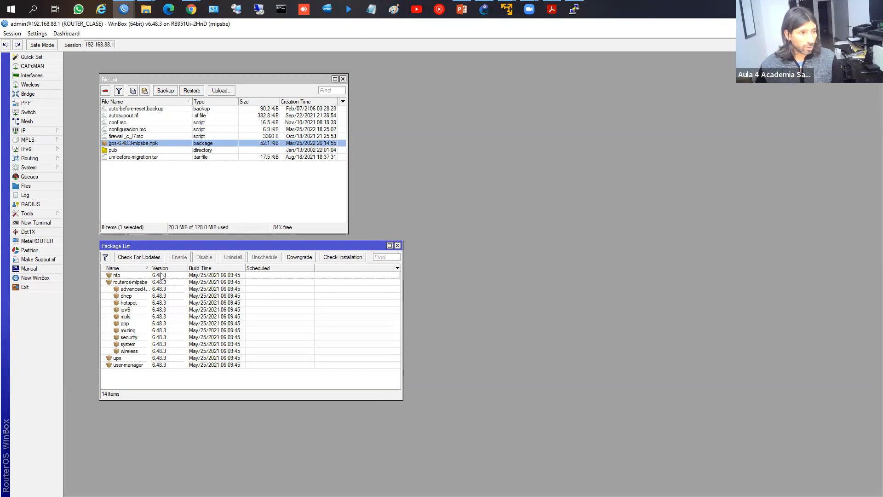
click(152, 296)
drag(189, 246, 476, 117)
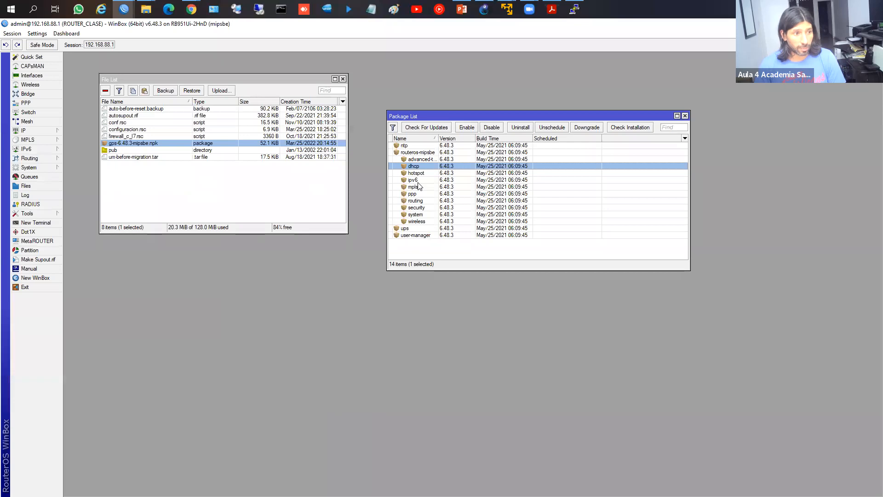
Step: Mark the ipv6 package for disabling, then switch windows with Alt+Tab
click(357, 232)
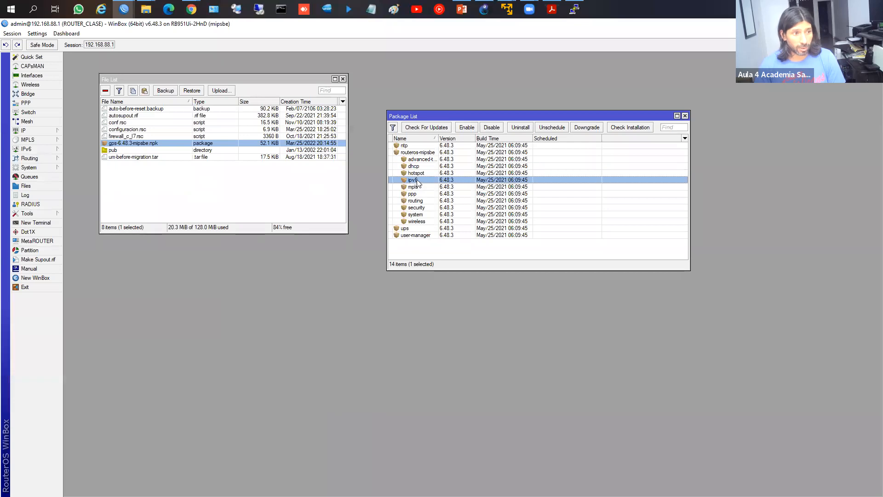
click(496, 128)
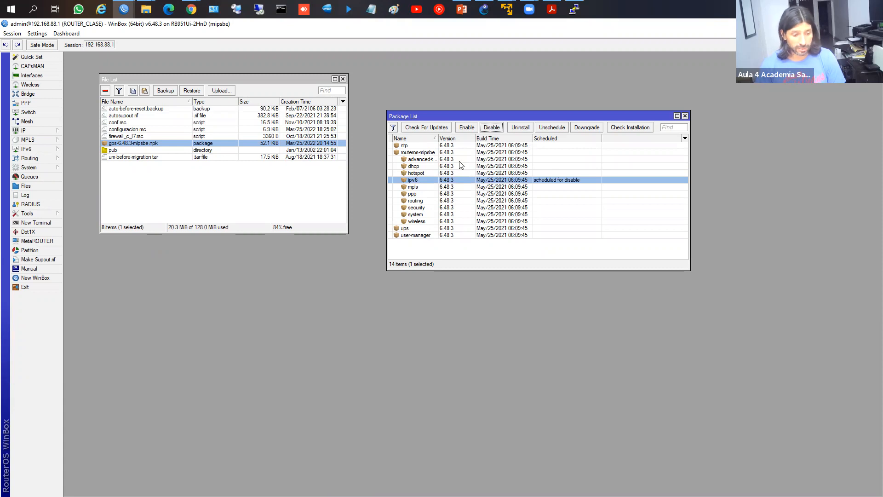
key(alt+Tab)
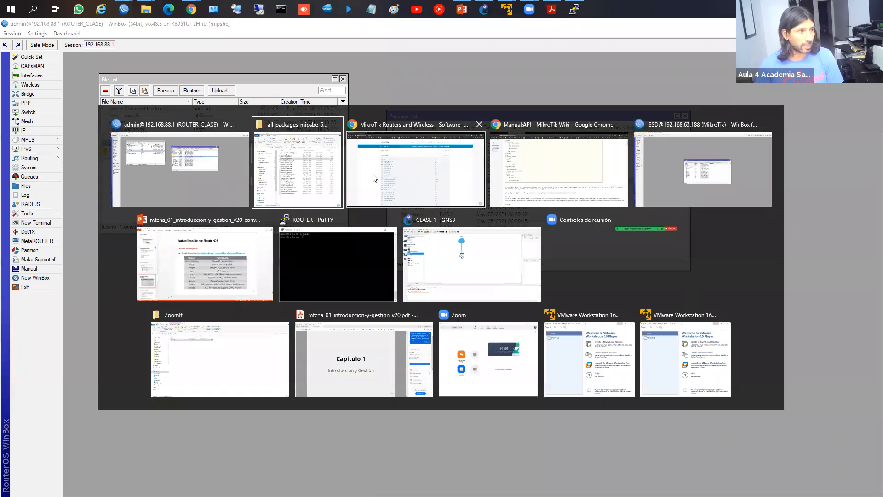
key(Tab)
key(Tab)
key(Tab)
key(alt+Tab)
key(alt+Tab)
key(alt+Tab)
key(alt+Tab)
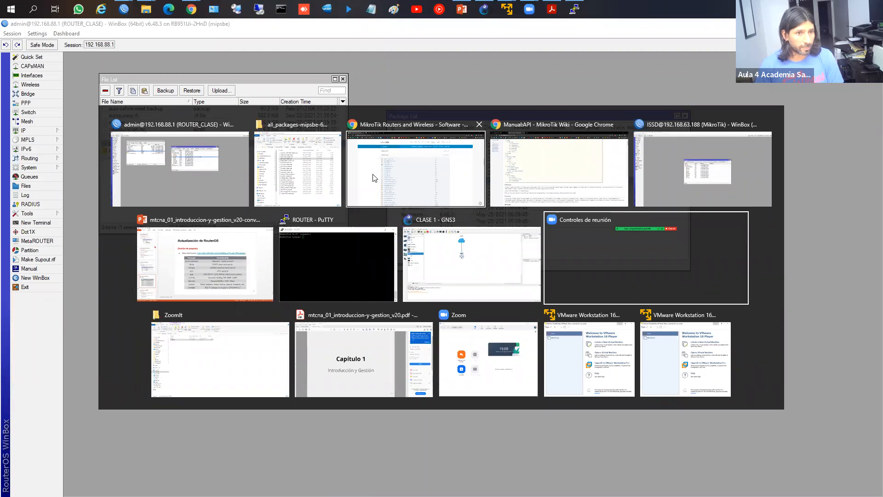
Step: In the CHR router's session, schedule the ups and mpls packages for disabling
click(123, 11)
click(88, 56)
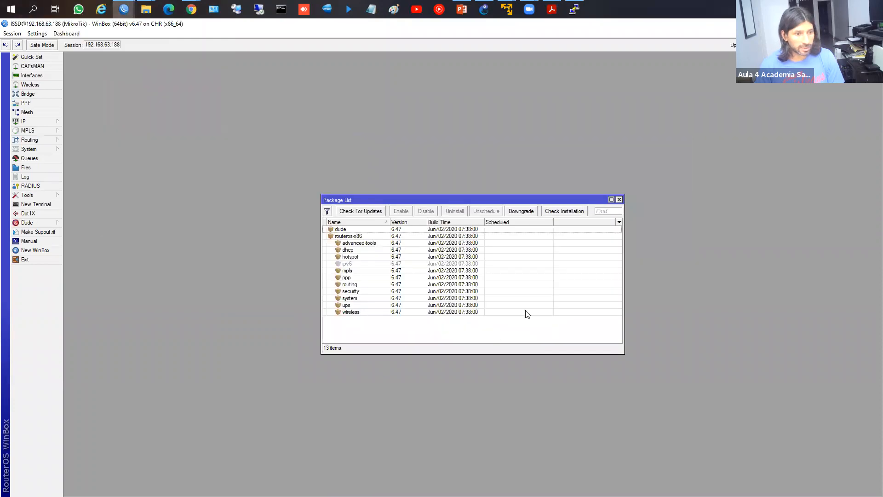
click(351, 305)
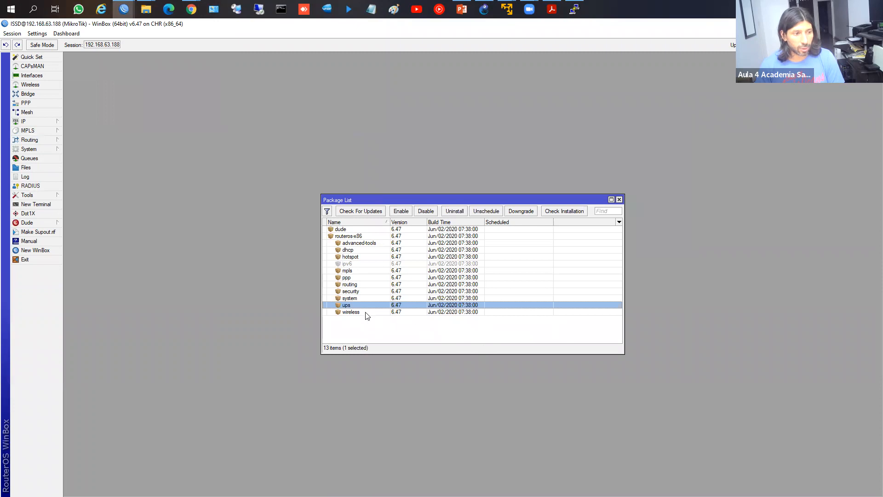
ctrl+click(352, 272)
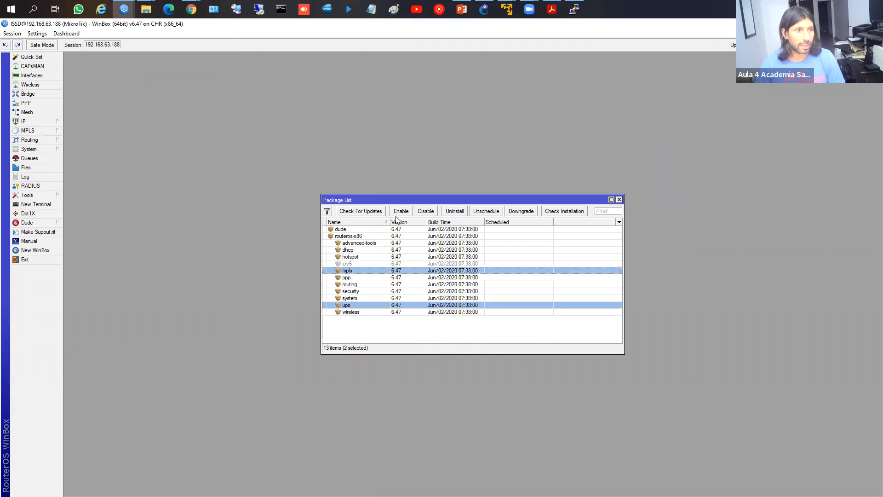
click(426, 211)
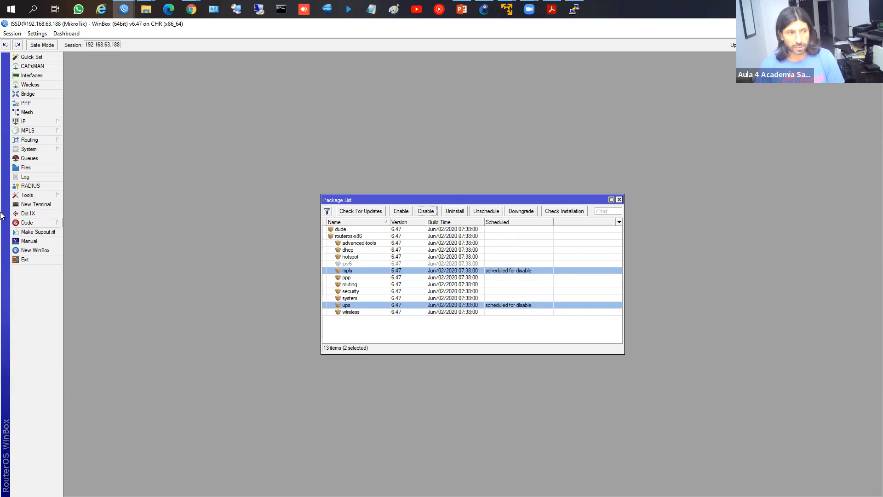
Step: Reboot the CHR router from the System menu and confirm
click(36, 152)
click(94, 288)
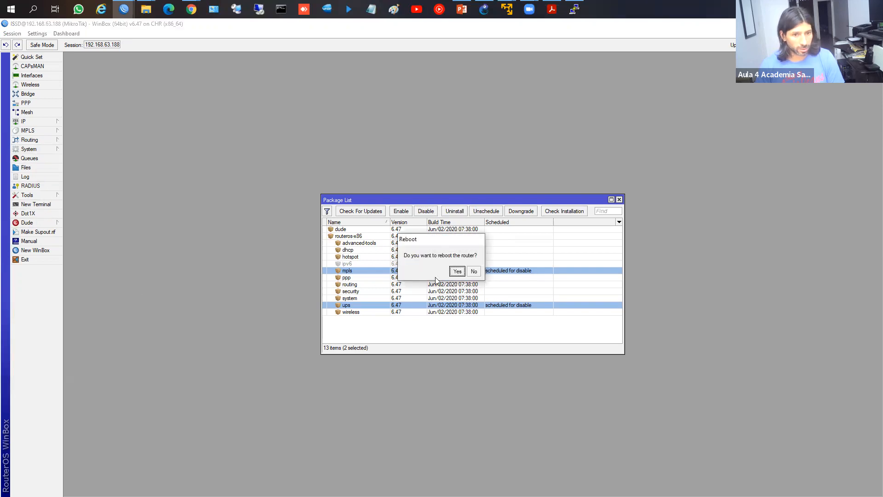
click(457, 271)
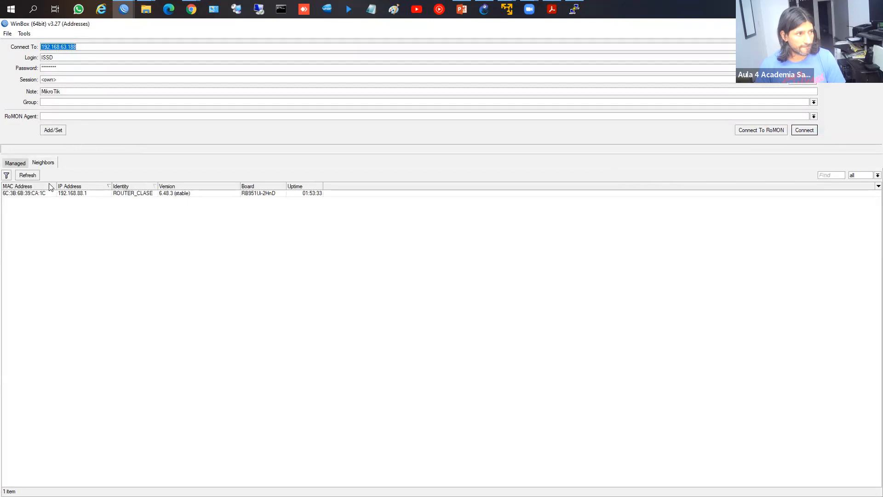
Step: Refresh Neighbors repeatedly until the rebooted CHR router reappears, then connect to it
click(33, 176)
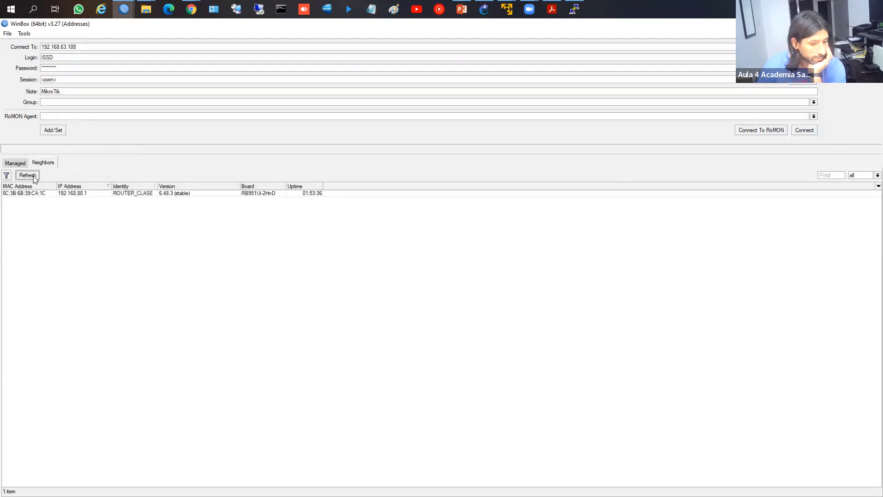
click(33, 175)
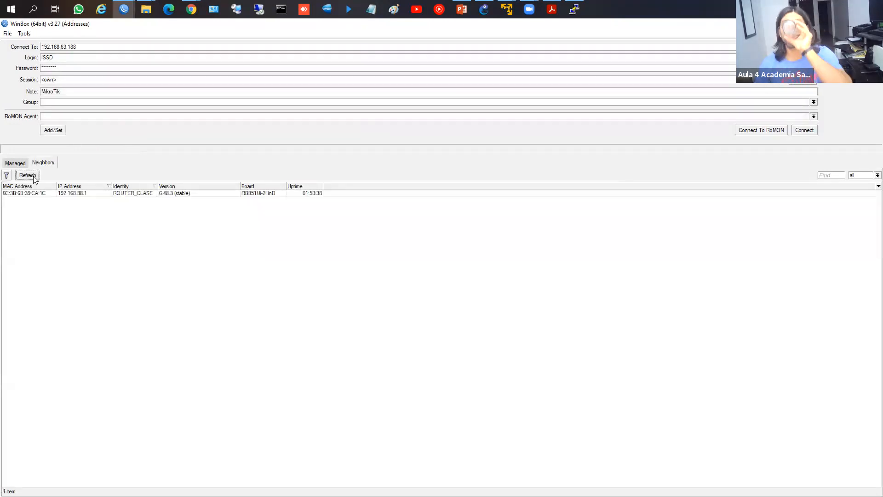
click(33, 175)
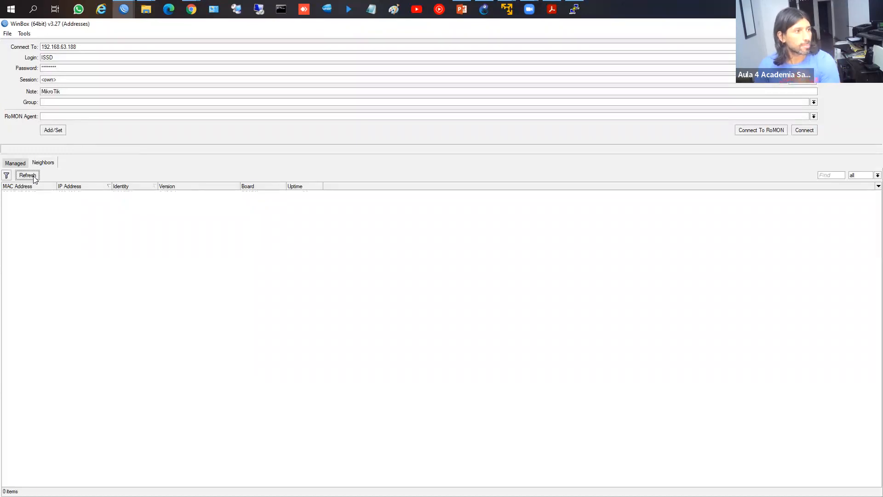
click(32, 176)
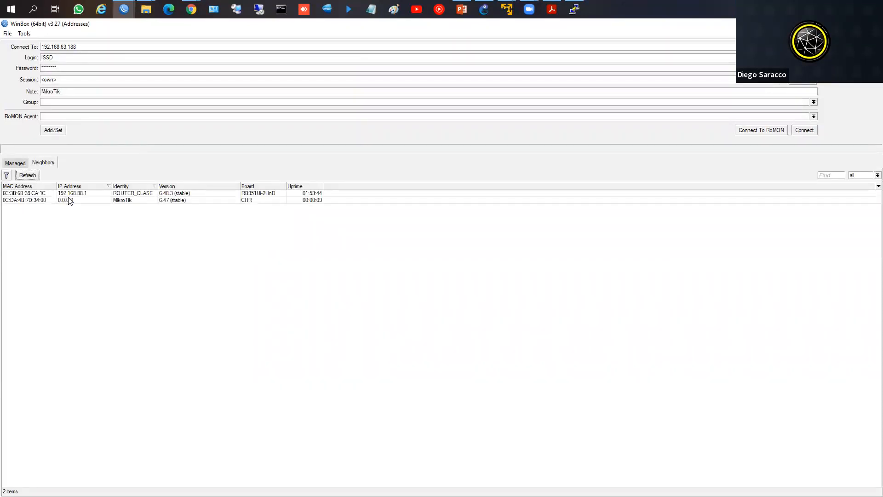
click(35, 178)
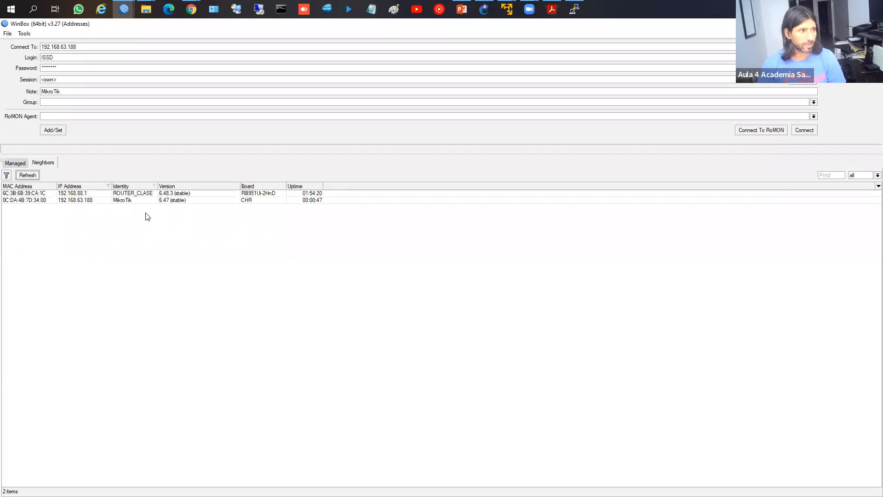
click(125, 201)
click(804, 130)
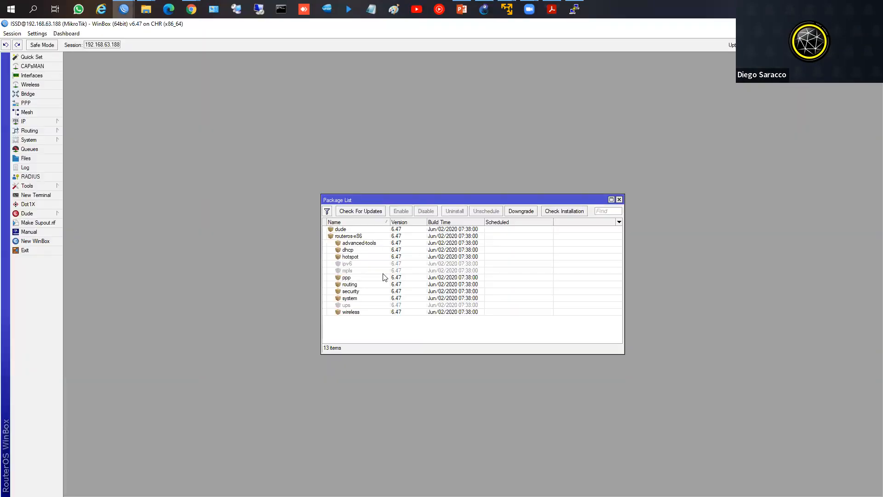
Step: Select ipv6 among the CHR router's packages and schedule it for enabling
click(346, 263)
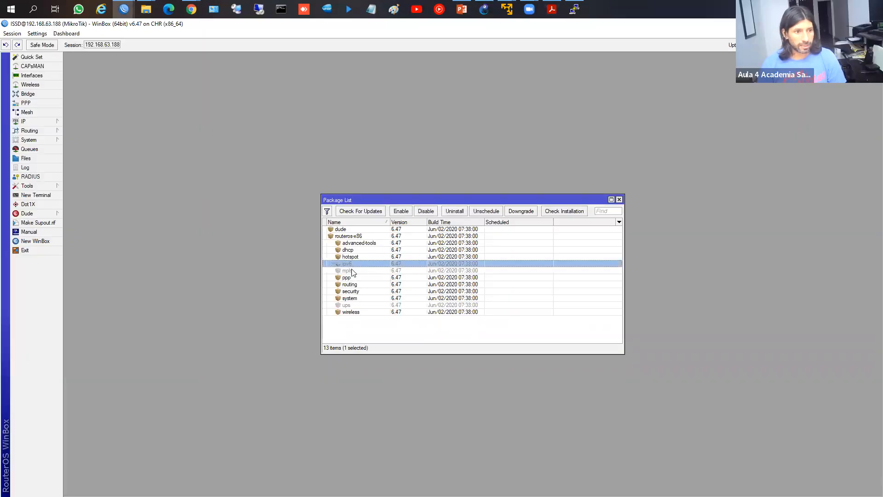
click(353, 271)
ctrl+click(356, 305)
click(355, 257)
click(356, 270)
click(356, 264)
click(356, 270)
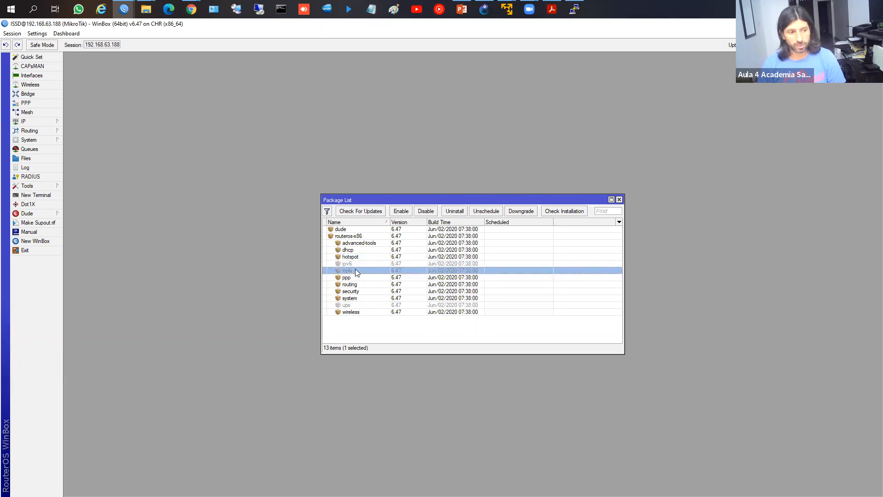
click(358, 264)
click(360, 270)
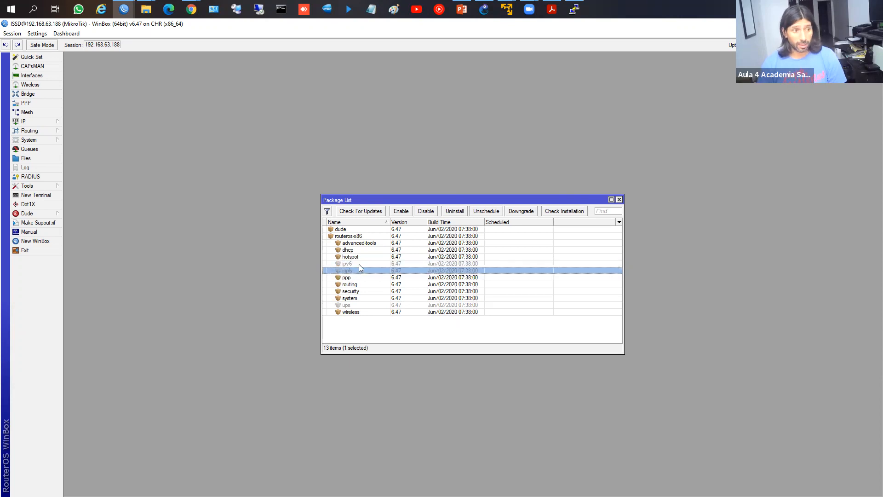
click(359, 264)
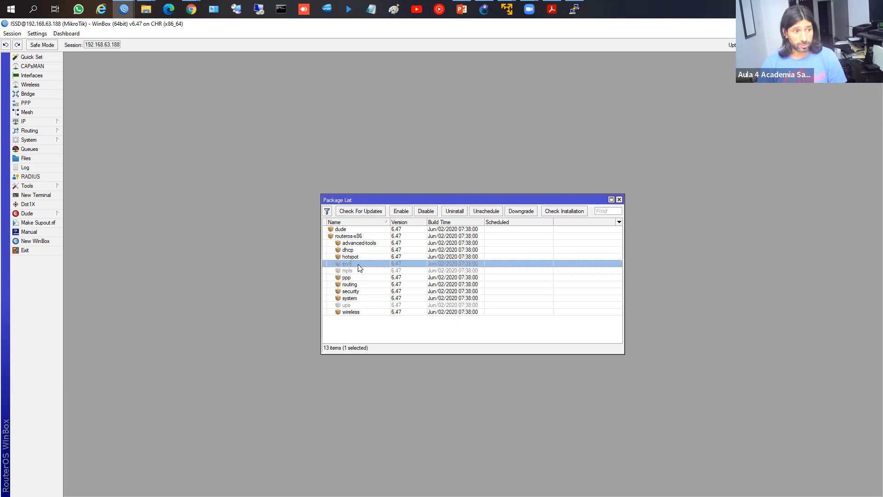
click(399, 212)
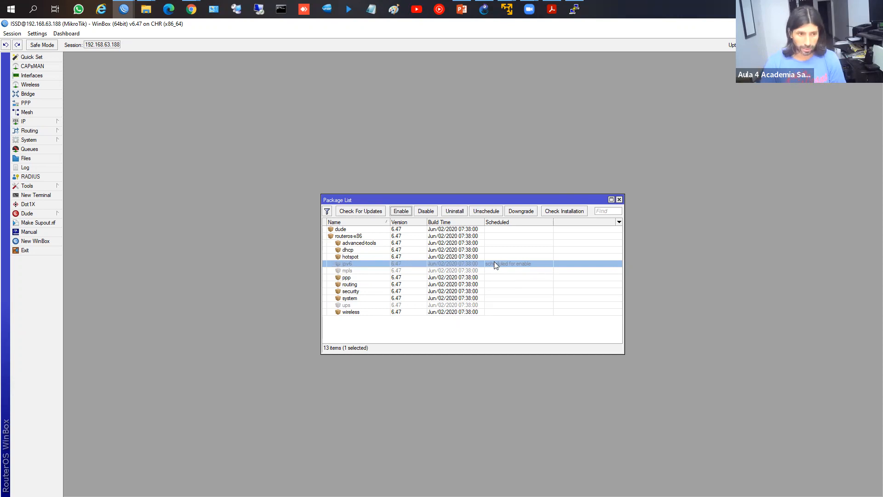
click(361, 211)
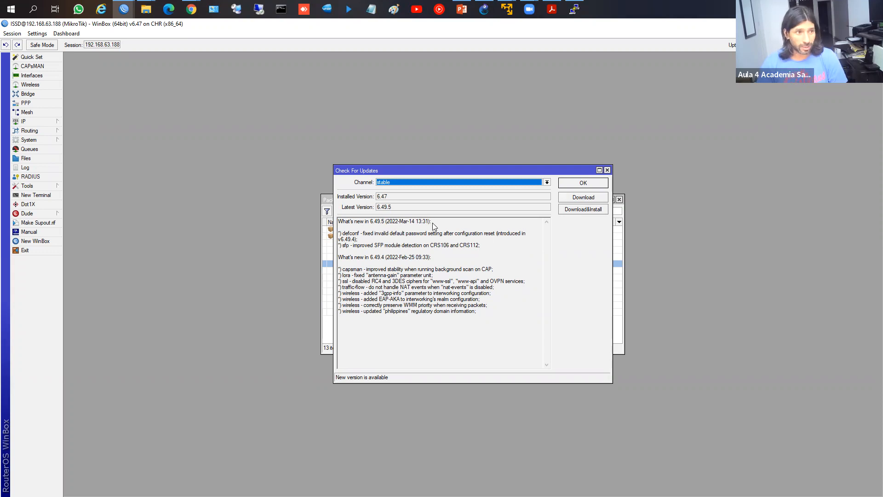
Step: Start downloading the RouterOS 6.49.5 update, then close the update dialog
click(586, 211)
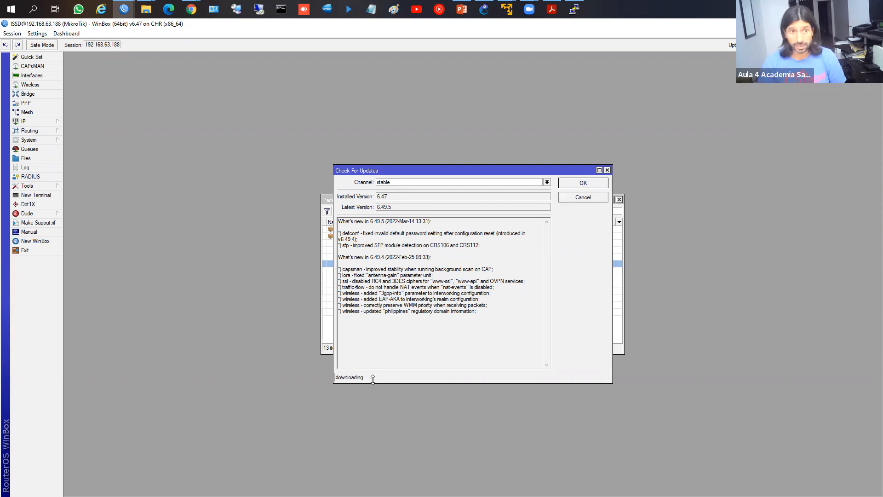
click(587, 183)
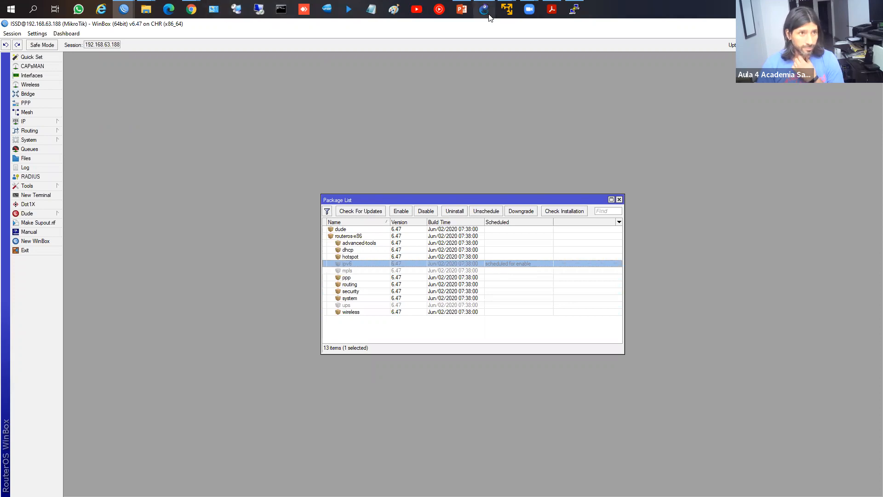
Step: Switch to PowerPoint and page to slide 38 listing the gps, ntp, ups and user-manager packages
click(466, 11)
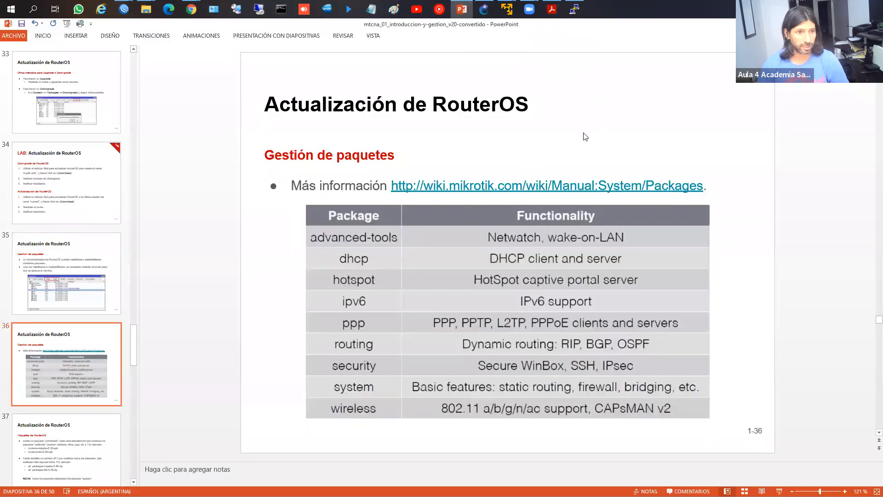
key(Page_Down)
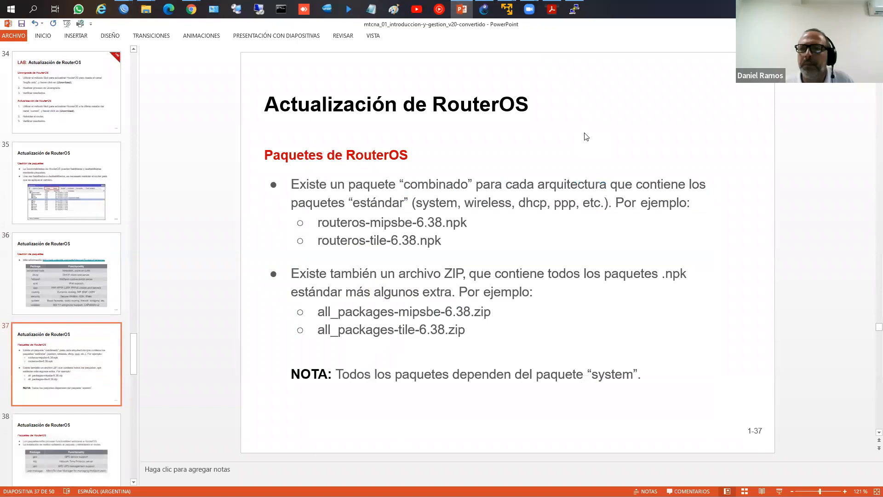
key(Page_Up)
key(Page_Down)
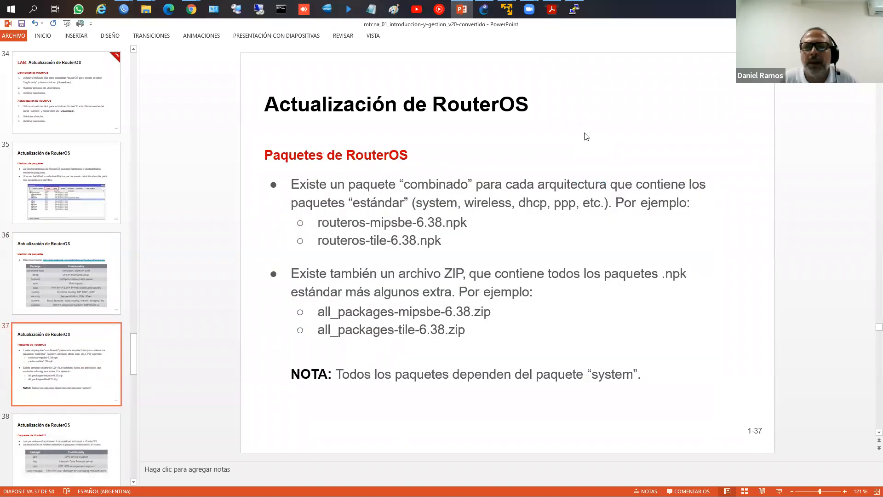
key(Page_Down)
key(Page_Down)
key(Page_Up)
key(Page_Up)
key(Page_Up)
key(Page_Up)
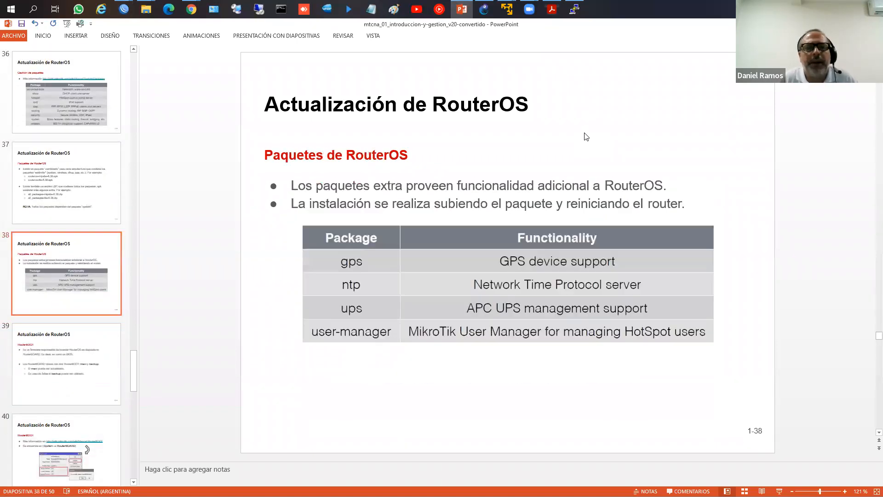
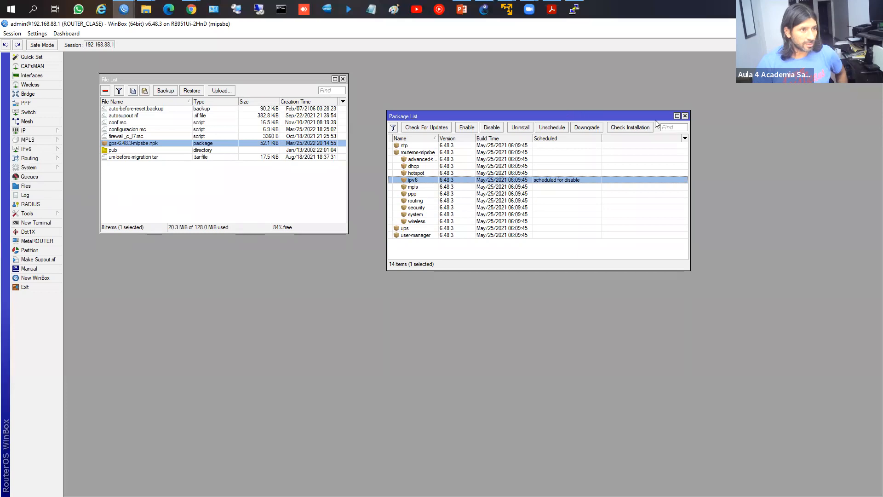
Step: Close the Package List, reopen Files centred in the workspace, and bring up its Backup dialog
click(685, 116)
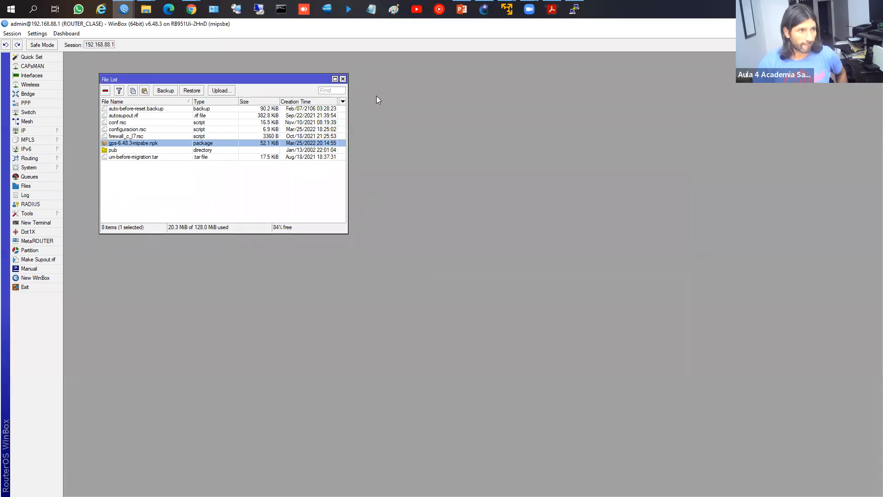
click(343, 78)
click(26, 185)
drag(222, 80, 417, 170)
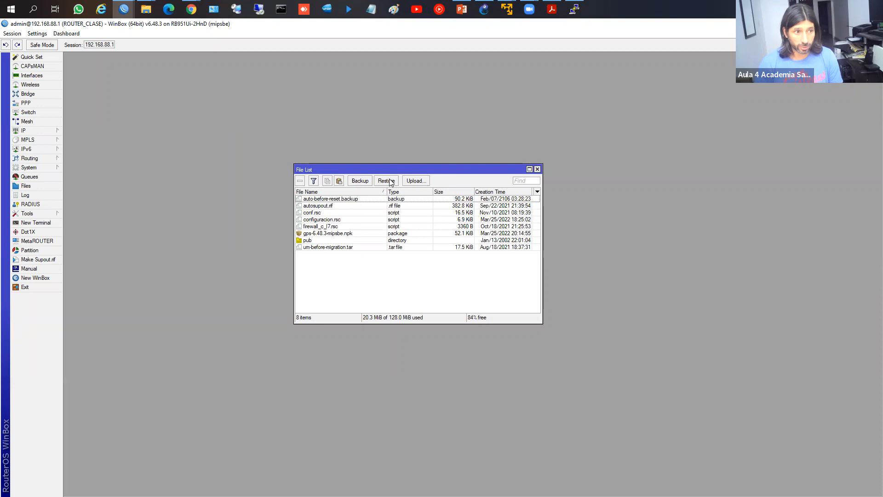
click(362, 181)
drag(463, 249, 462, 229)
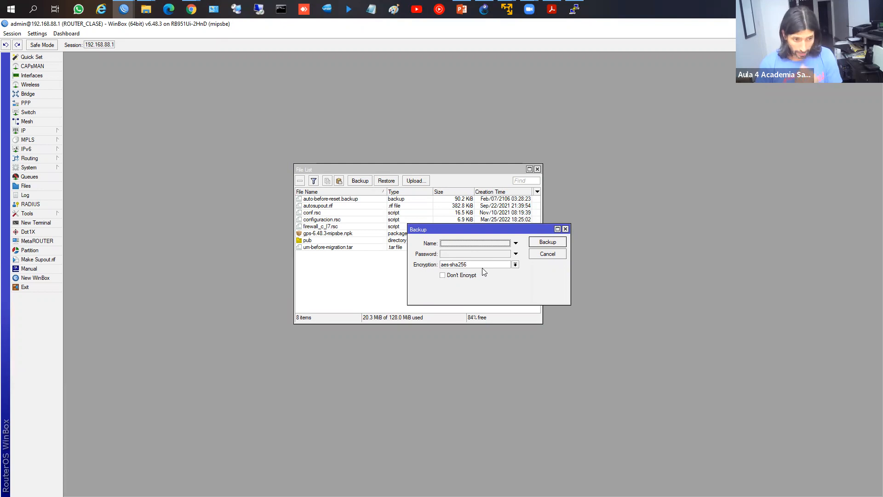
Step: Save a backup named conf_test and select the new conf_test.backup (24.3 KiB) in the list
click(457, 244)
text(p)
key(BackSpace)
text(conf_test)
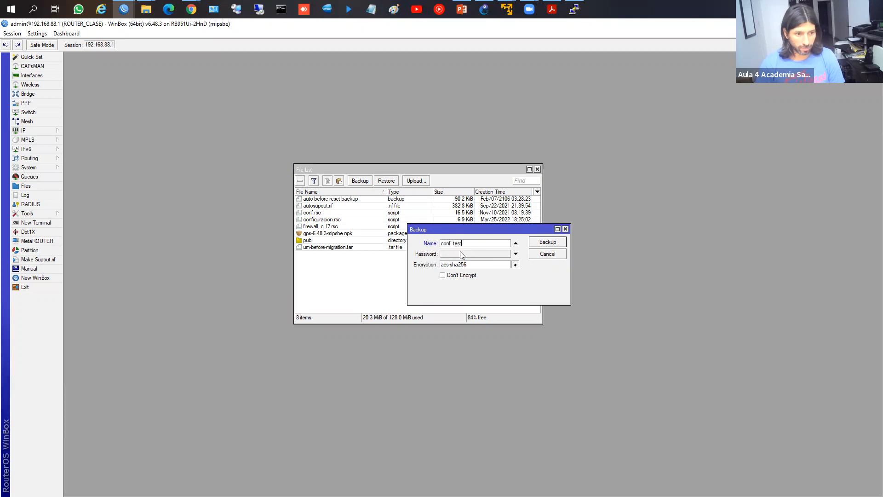
click(548, 242)
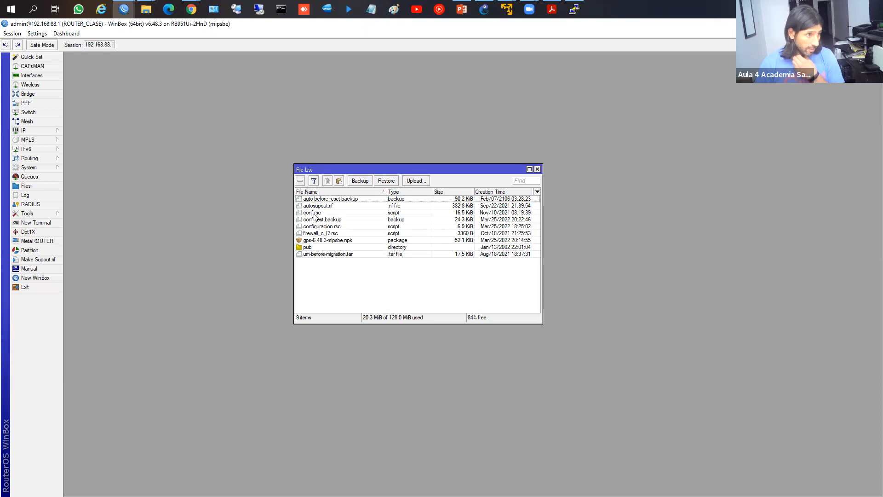
click(324, 220)
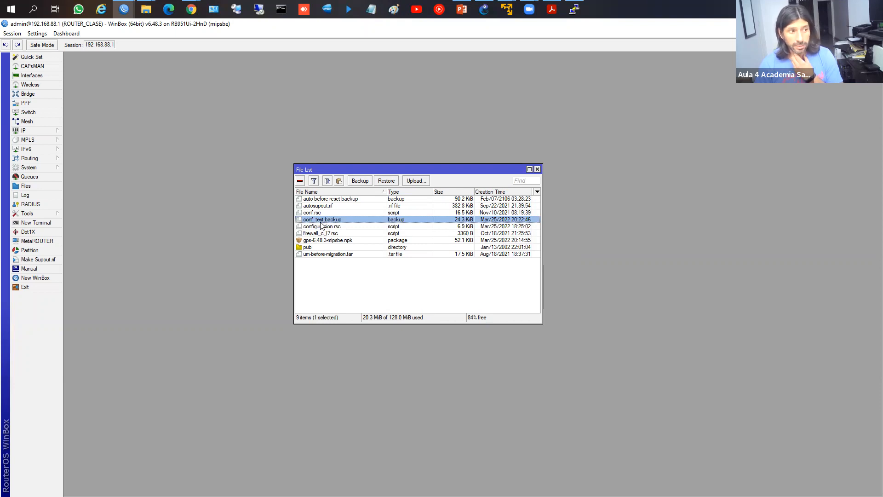
Step: Download conf_test.backup into the computer's Escritorio folder after an abandoned first attempt
right_click(355, 223)
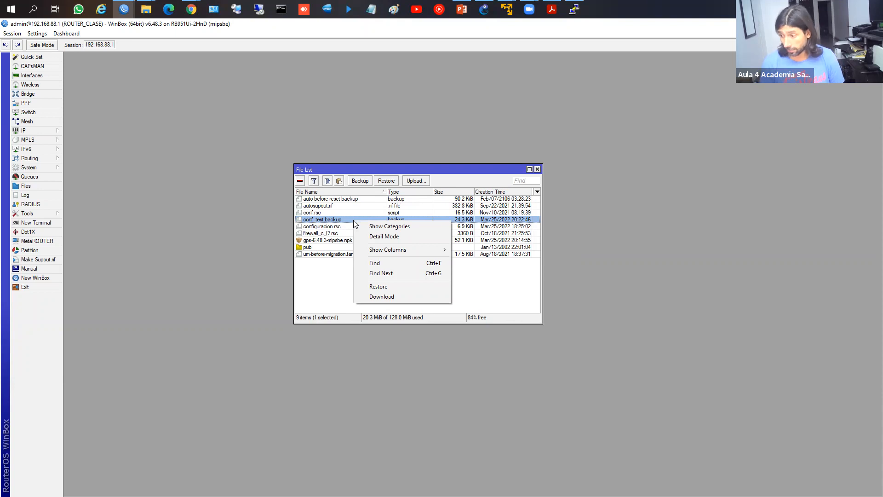
click(396, 296)
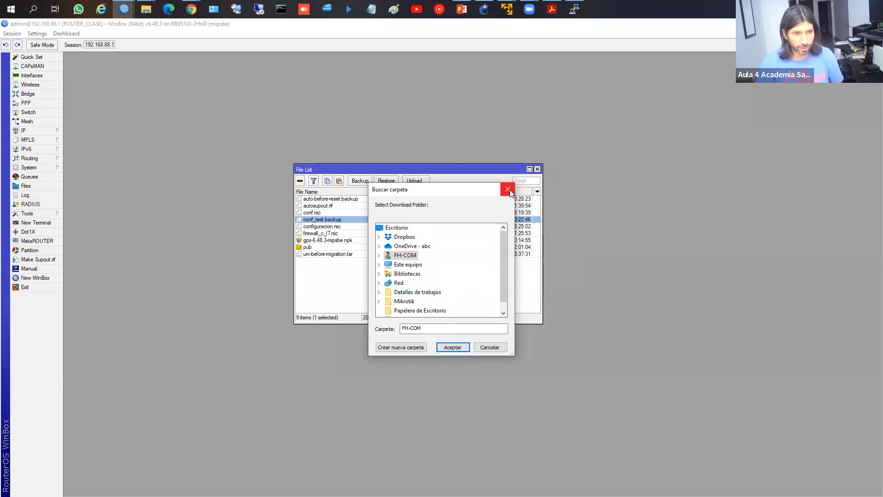
click(508, 189)
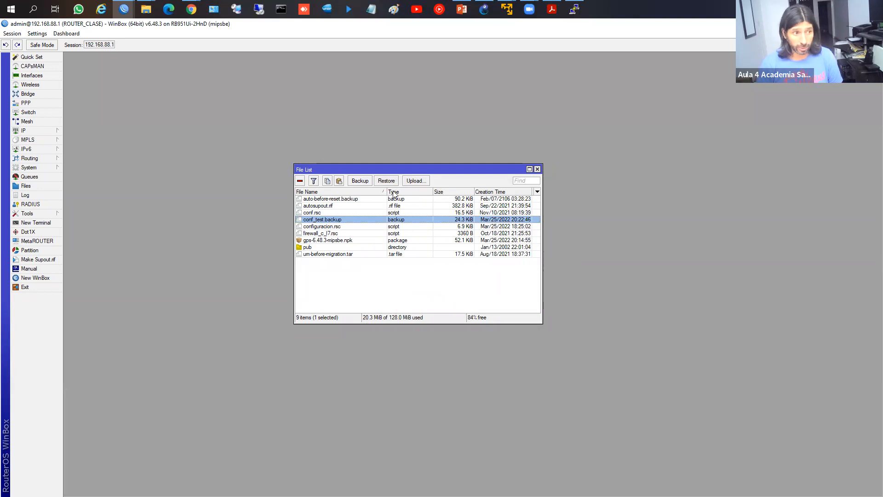
click(412, 181)
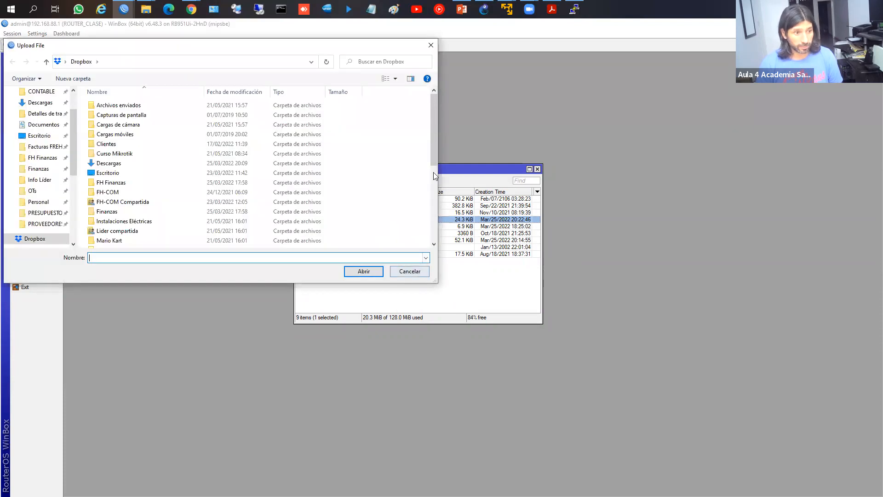
click(430, 46)
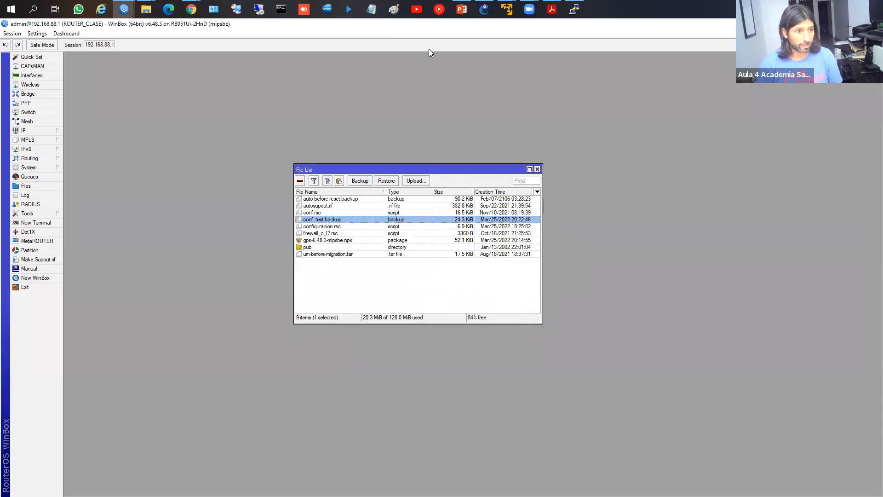
right_click(324, 220)
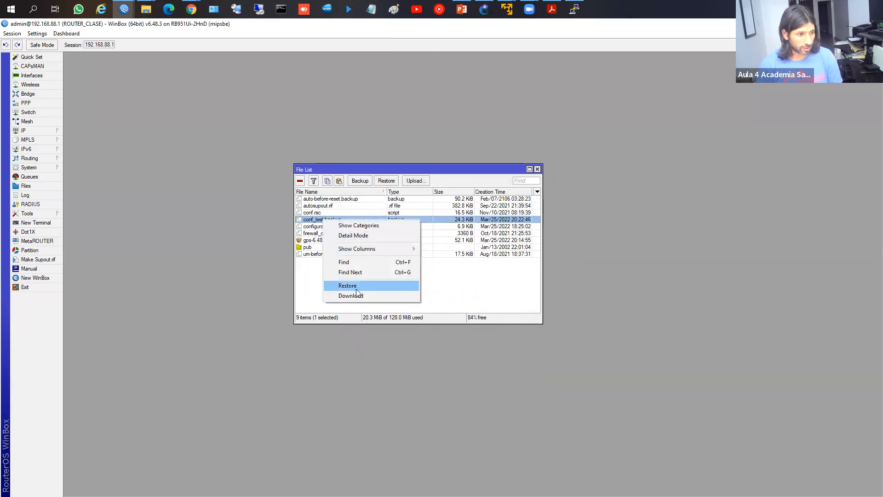
click(351, 296)
click(396, 229)
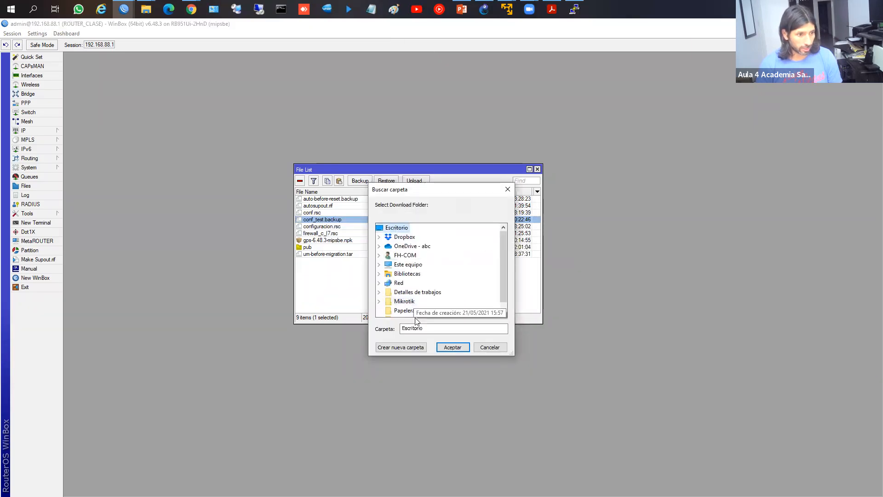
click(453, 347)
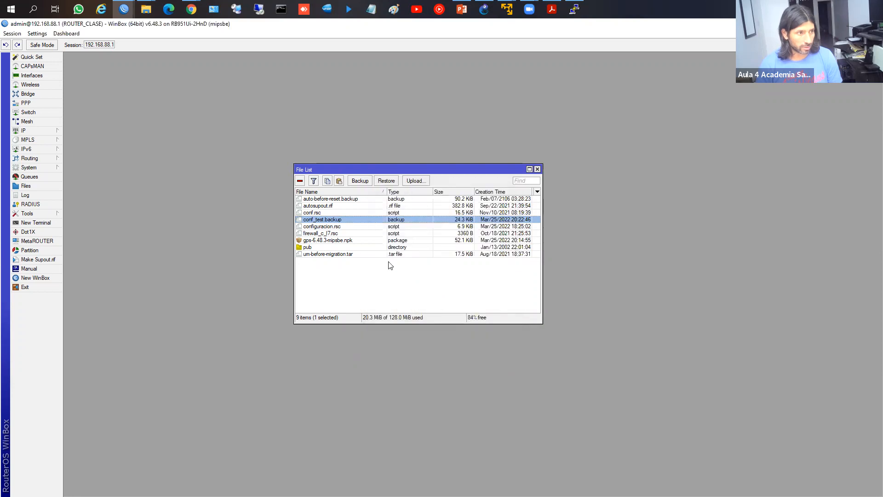
Step: Delete the old backup and script files, including configuracion.rsc and firewall_c_l7.rsc, from the router
click(326, 227)
key(shift+Up)
key(shift+Up)
key(shift+Up)
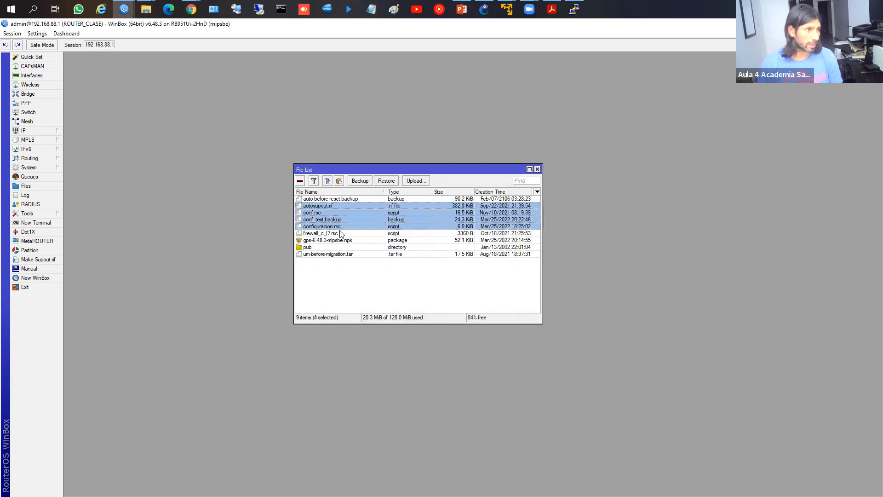
key(shift+Up)
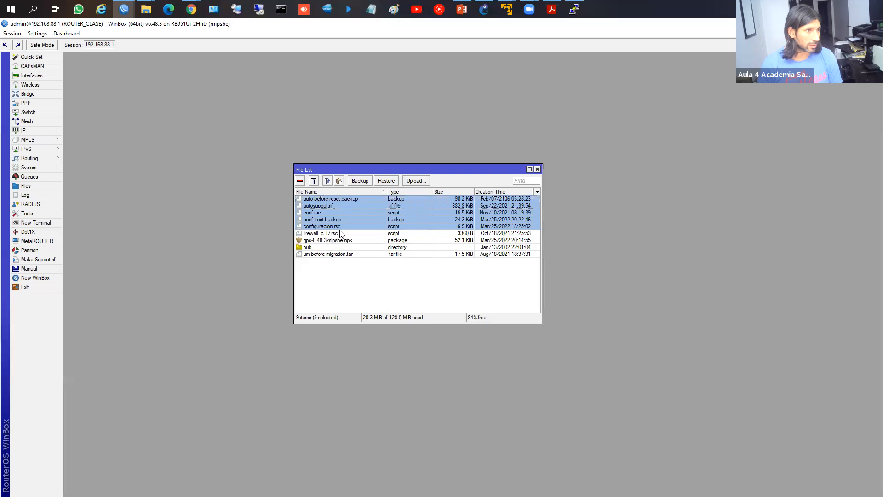
key(Delete)
key(Down)
key(Up)
key(Delete)
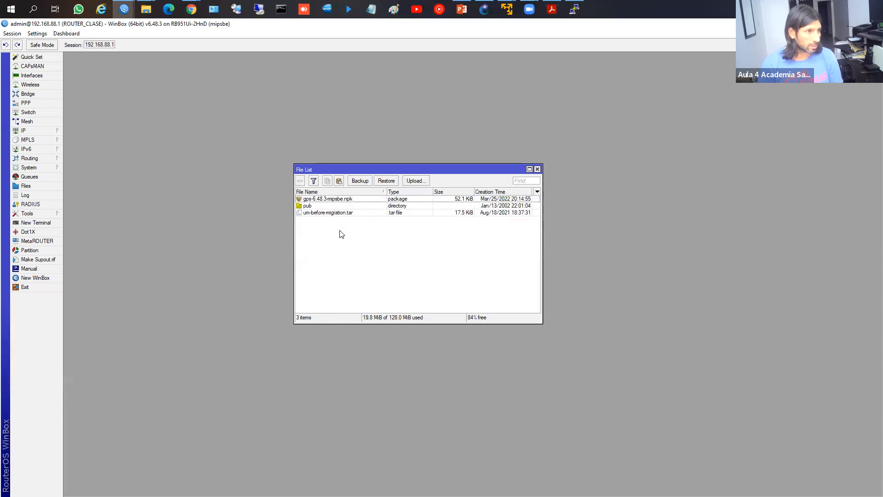
key(Down)
click(346, 213)
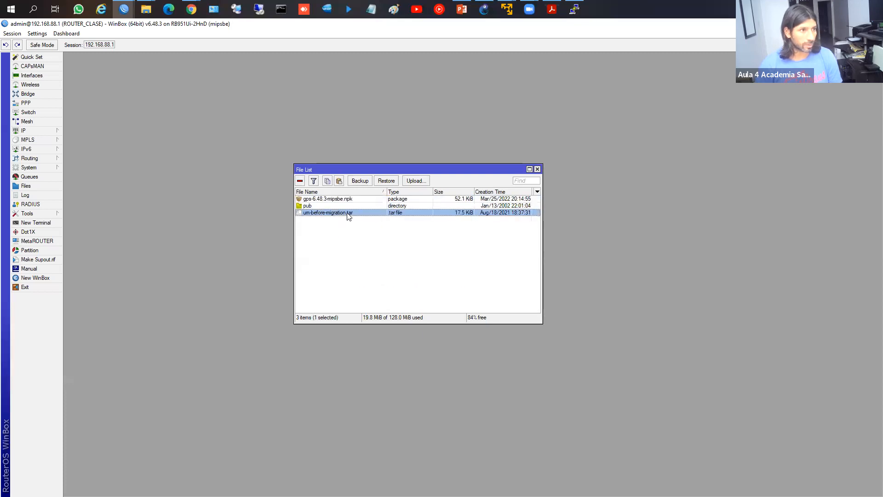
click(412, 230)
Step: Upload conf_test.backup from Escritorio back to the router and select it
click(416, 181)
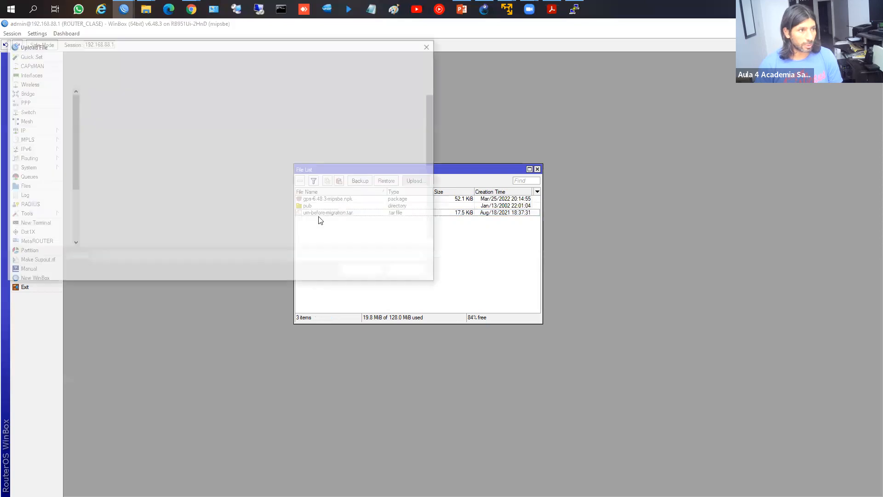
double_click(107, 173)
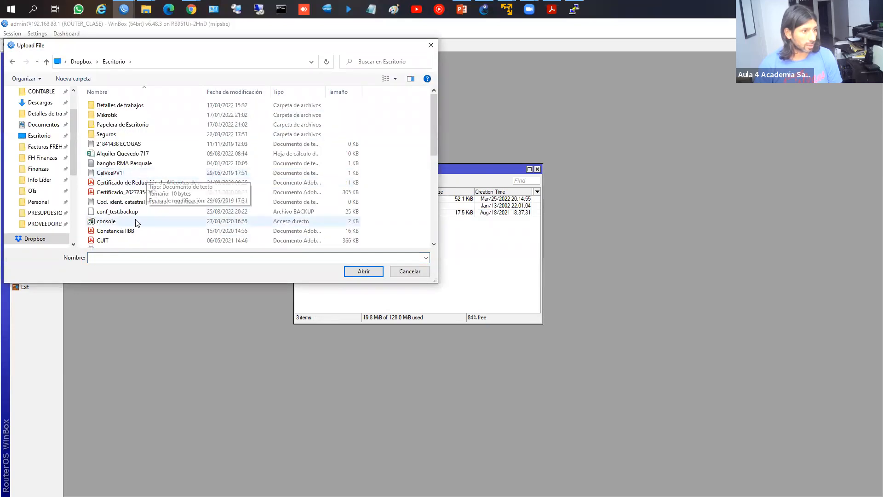
click(134, 213)
click(378, 273)
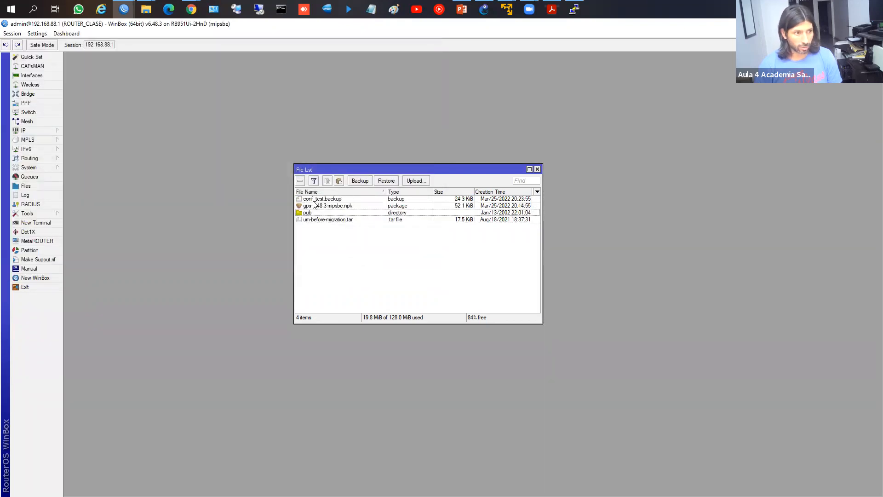
click(313, 200)
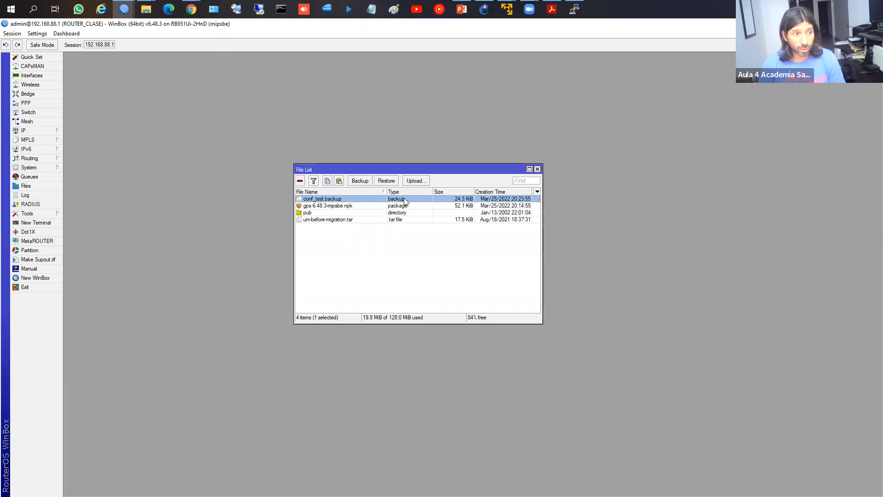
Step: Run 'export file=conf_export' in a new Terminal and select the resulting conf_export.rsc (6.9 KiB)
click(40, 223)
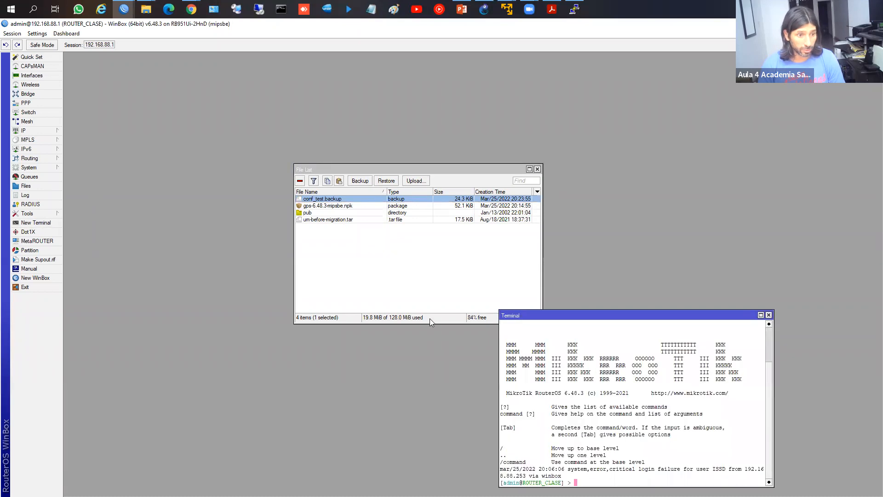
drag(529, 368, 474, 223)
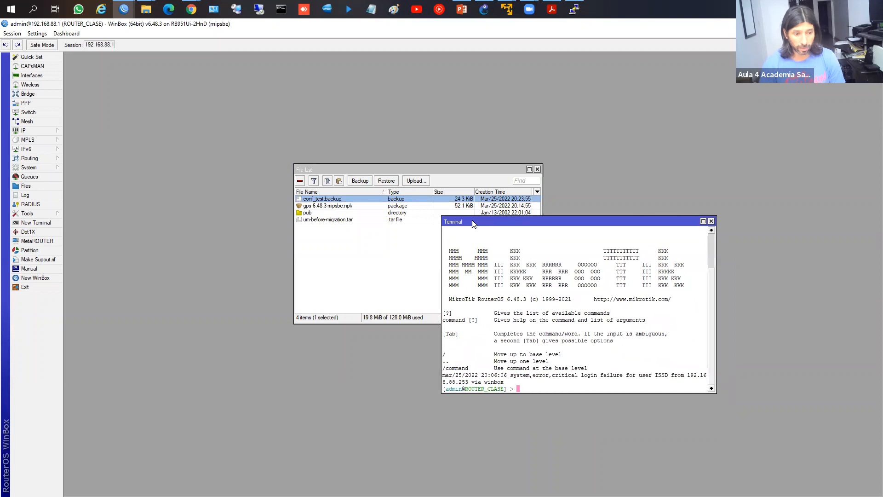
text(export file=)
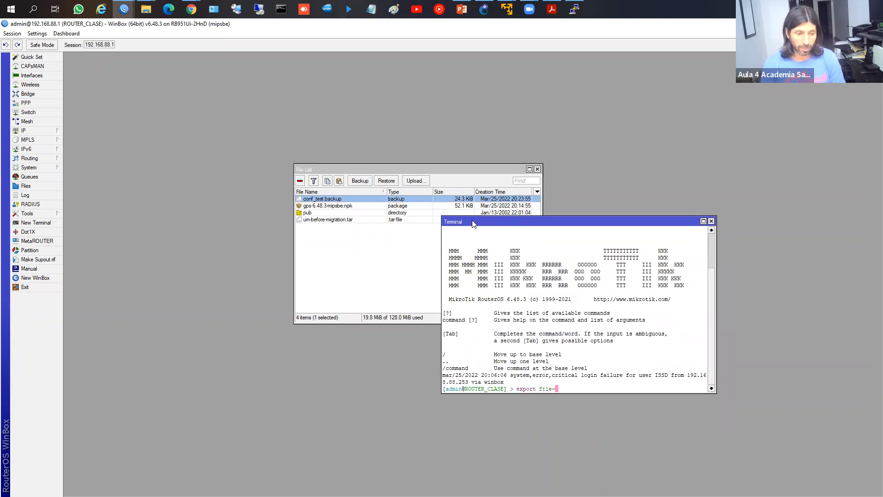
text(conf)
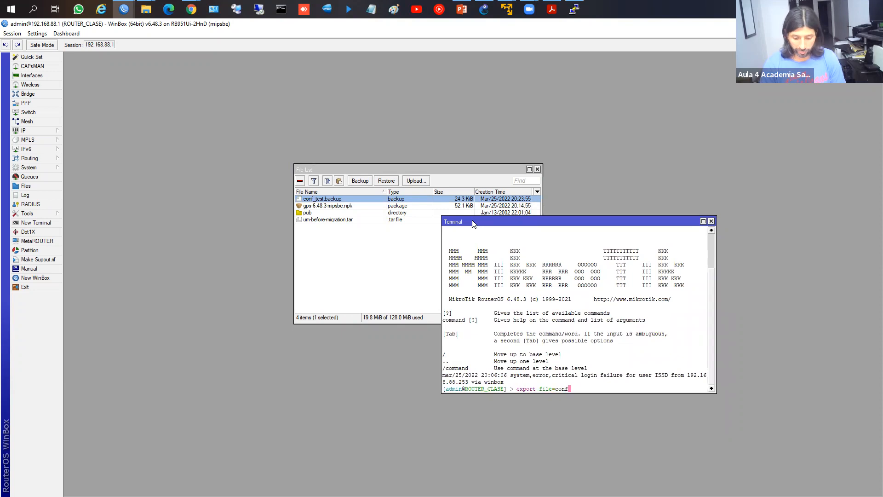
text(_export)
key(Return)
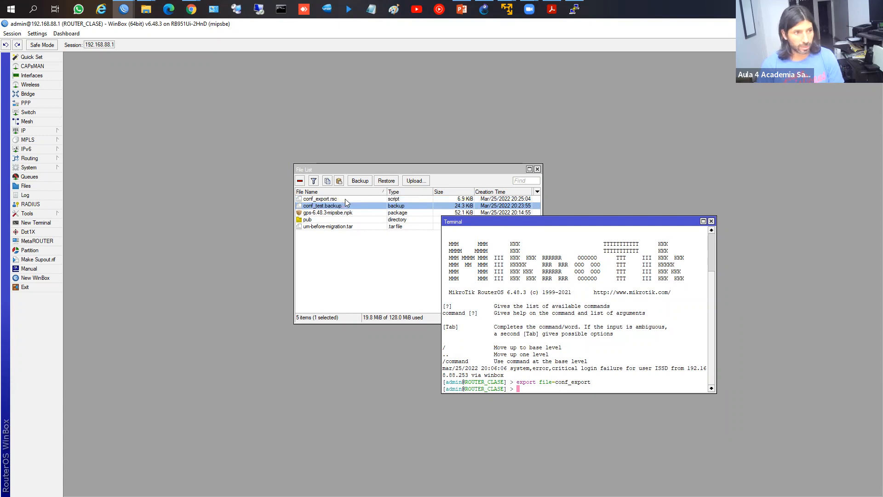
drag(353, 169, 273, 148)
click(515, 215)
drag(515, 215, 546, 133)
click(237, 179)
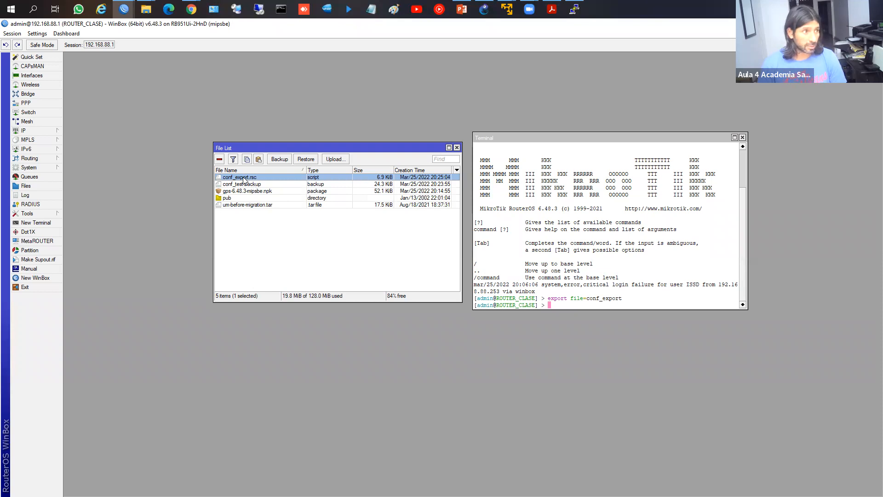
Step: Download conf_export.rsc to the Escritorio desktop folder after one cancelled attempt
right_click(245, 178)
click(271, 254)
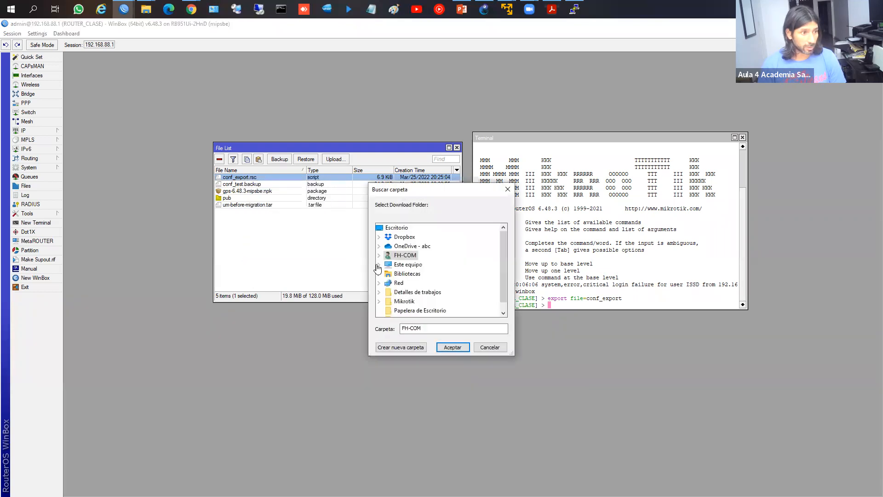
click(484, 345)
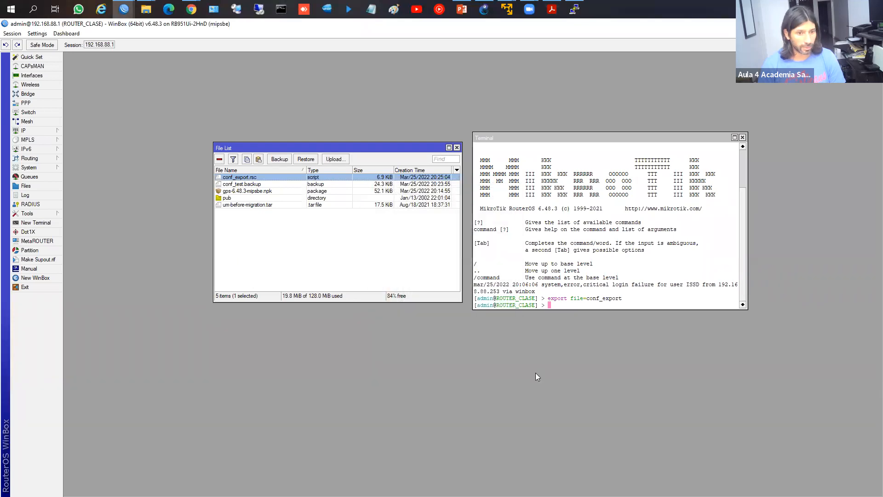
right_click(266, 177)
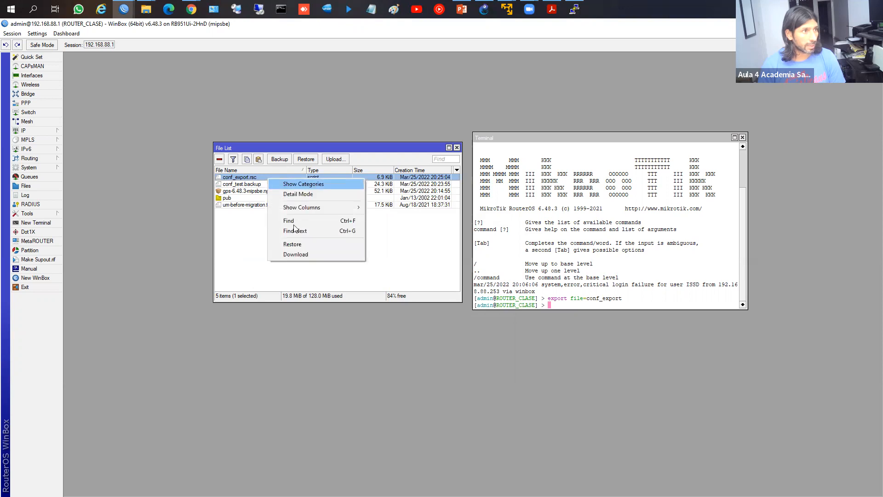
click(301, 255)
click(397, 227)
click(451, 346)
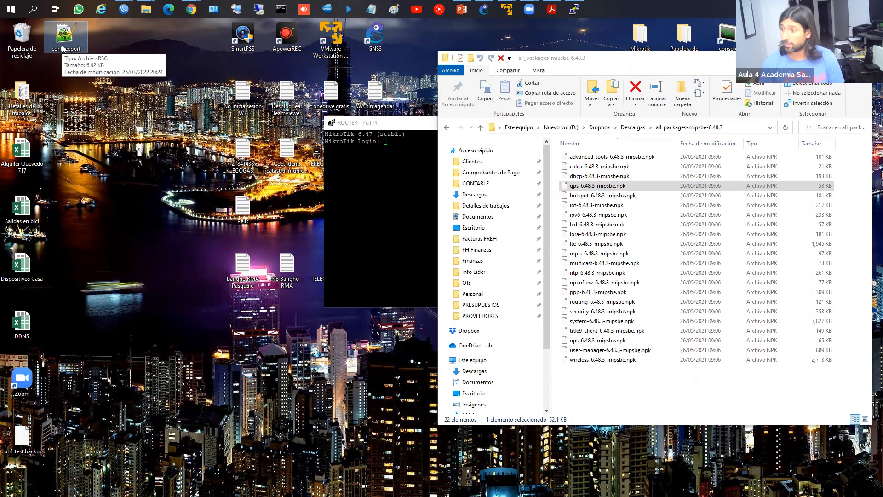
Step: Open conf_export.rsc from the desktop in Notepad++, declining the update offer, and scroll through it
double_click(63, 48)
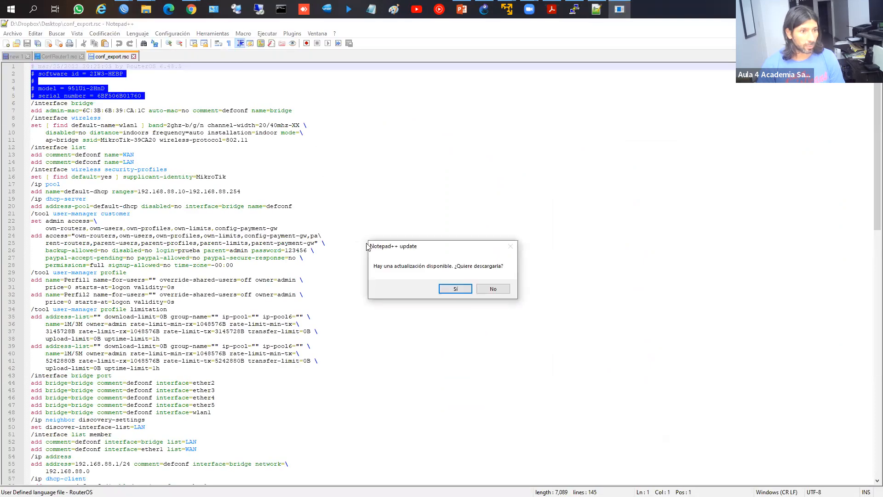
click(481, 289)
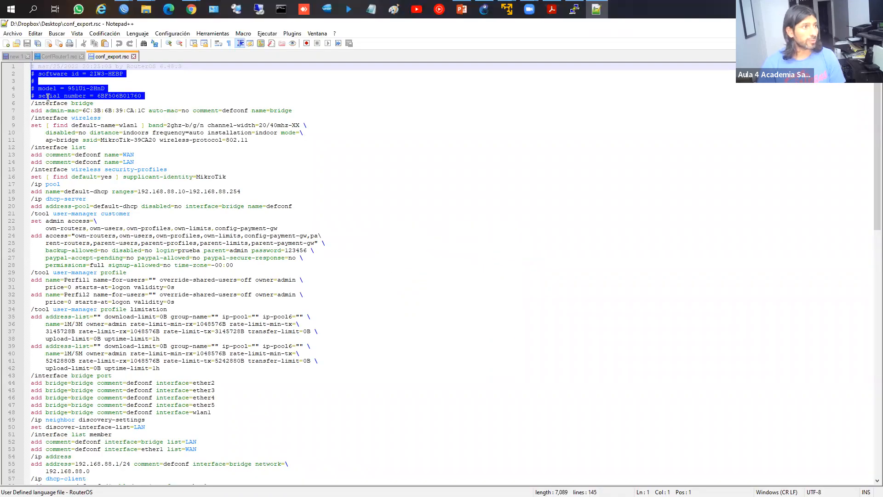
click(38, 111)
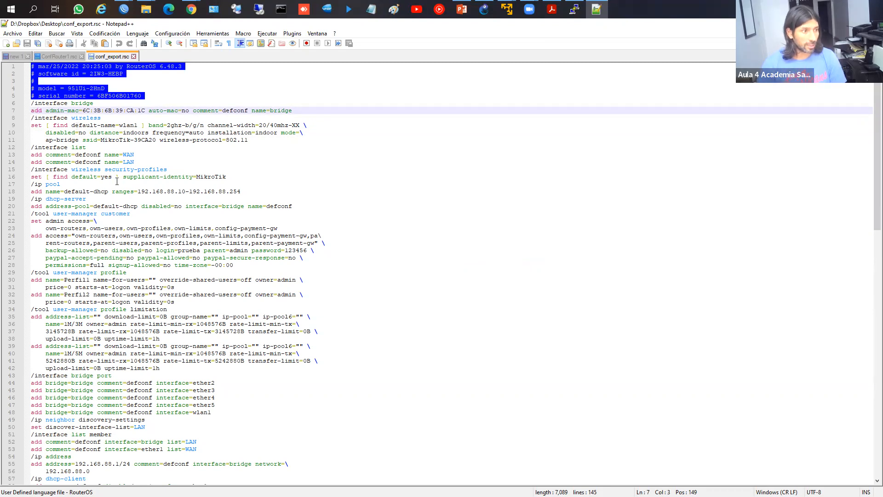
scroll(79, 125, down, 4)
scroll(126, 197, down, 8)
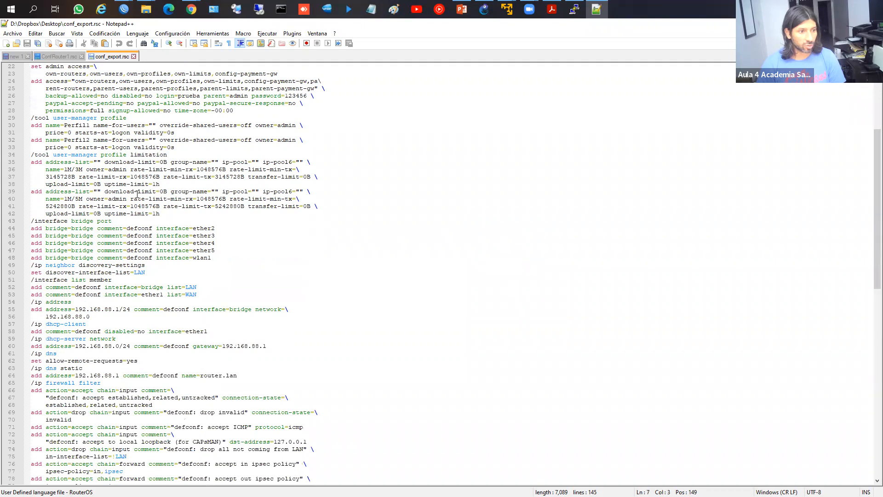
scroll(141, 195, down, 8)
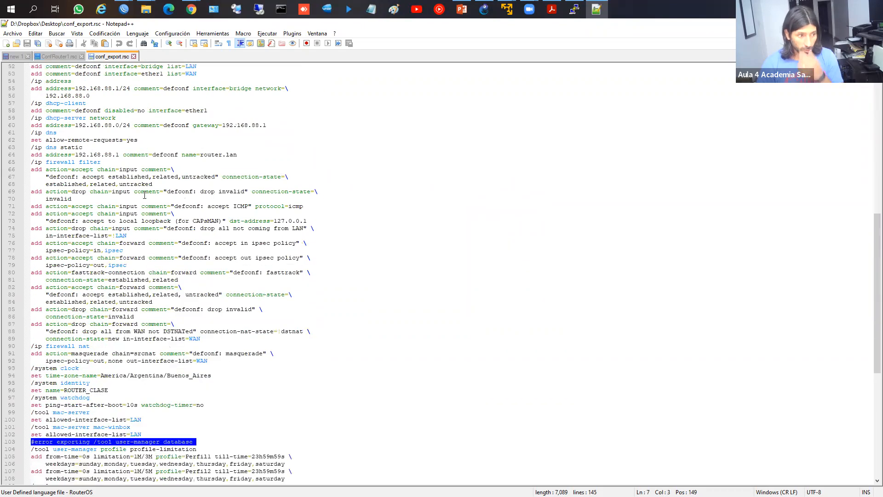
scroll(149, 197, down, 10)
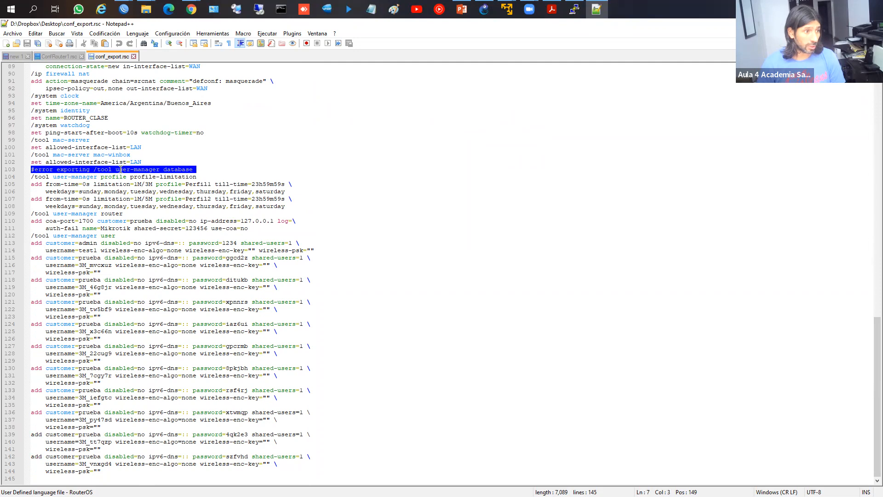
scroll(138, 171, up, 5)
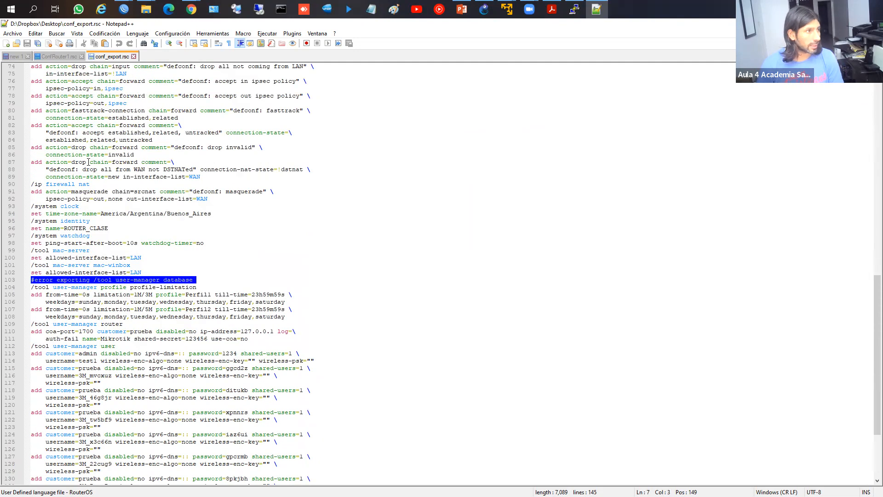
Step: Highlight lines 103–105 around the user-manager export error, then the bridge port lines 43–48
click(81, 214)
scroll(82, 214, down, 2)
click(74, 236)
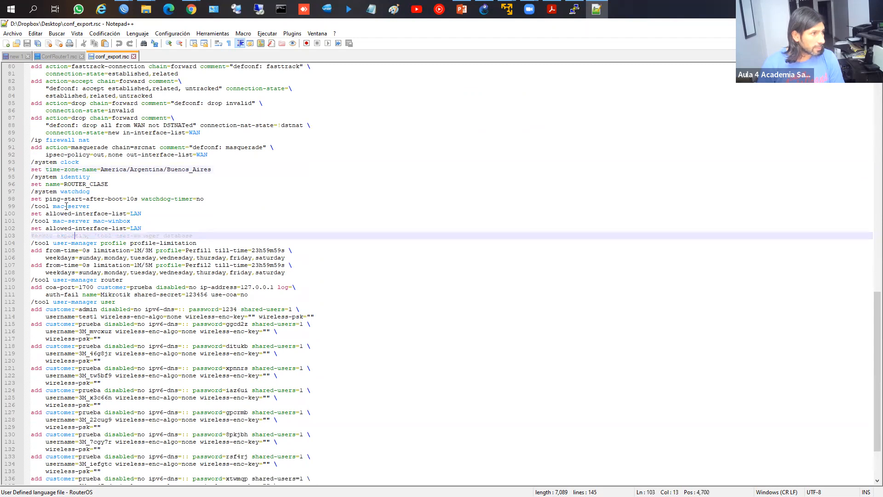
scroll(90, 210, down, 1)
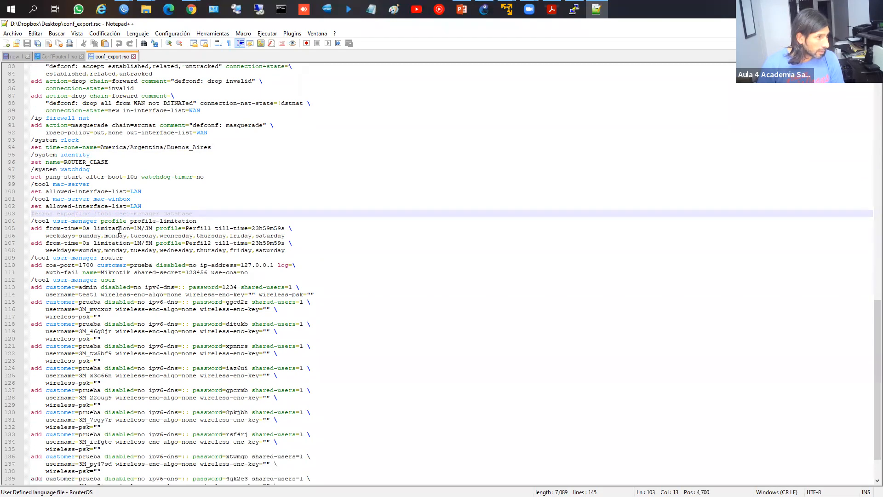
mouse_move(30, 213)
mouse_down()
mouse_move(32, 221)
mouse_move(185, 228)
mouse_up()
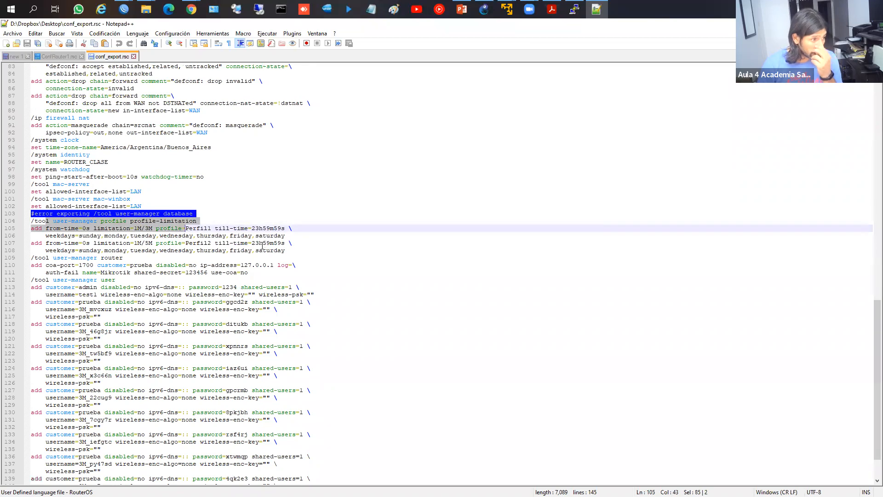
scroll(262, 246, down, 2)
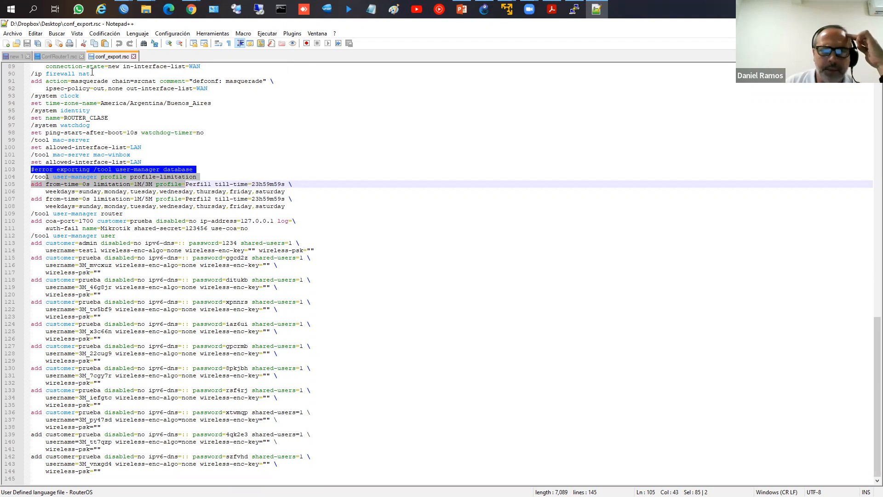
scroll(138, 114, up, 12)
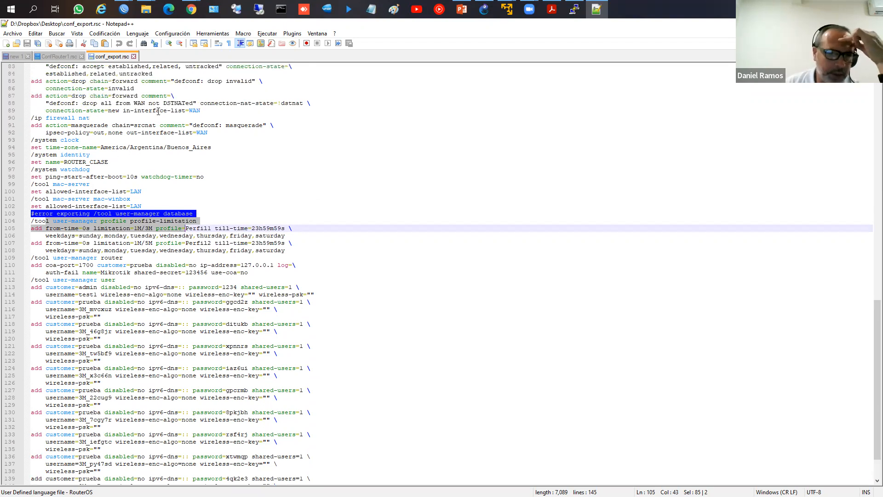
scroll(262, 150, up, 5)
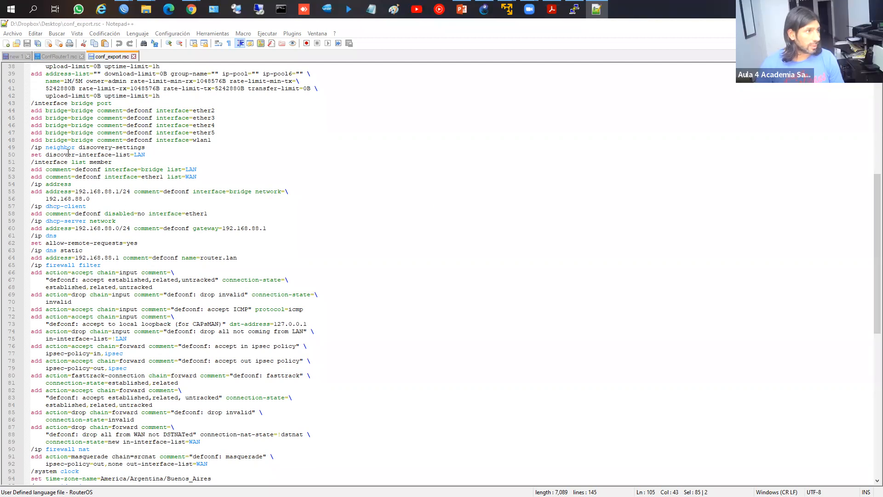
drag(31, 103, 205, 141)
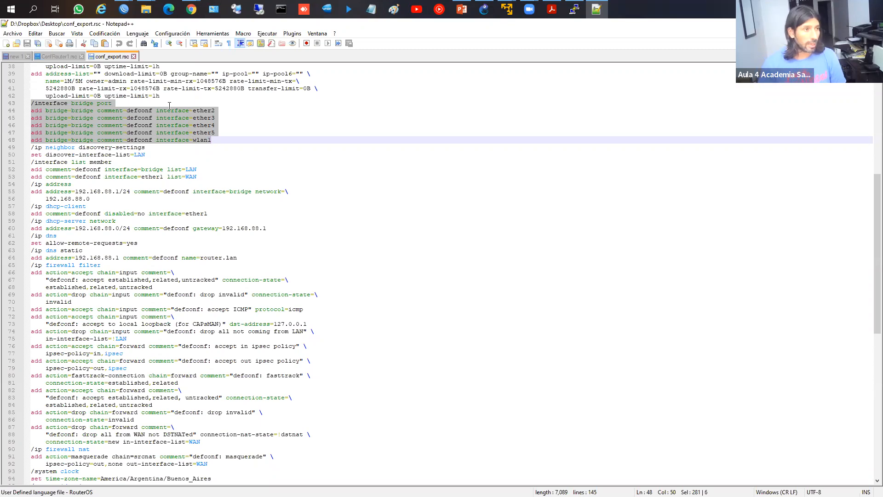
click(122, 15)
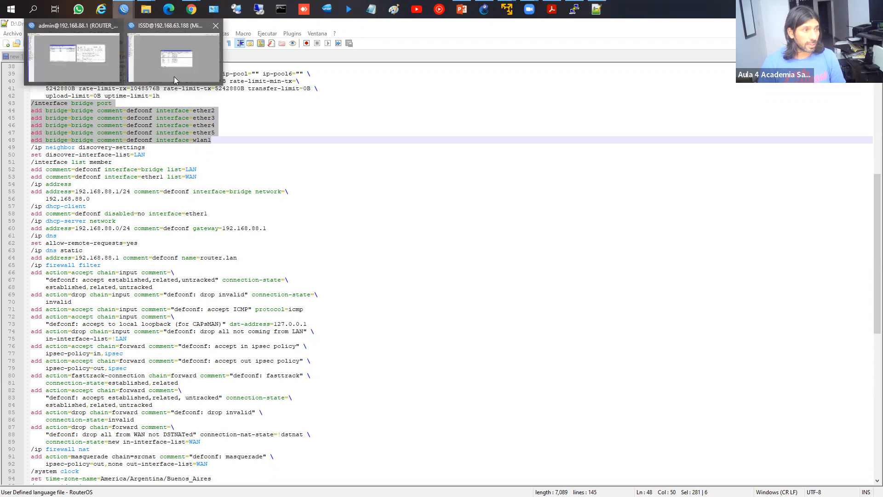
Step: Return to the main router session and open the IP > Firewall filter rules
click(174, 74)
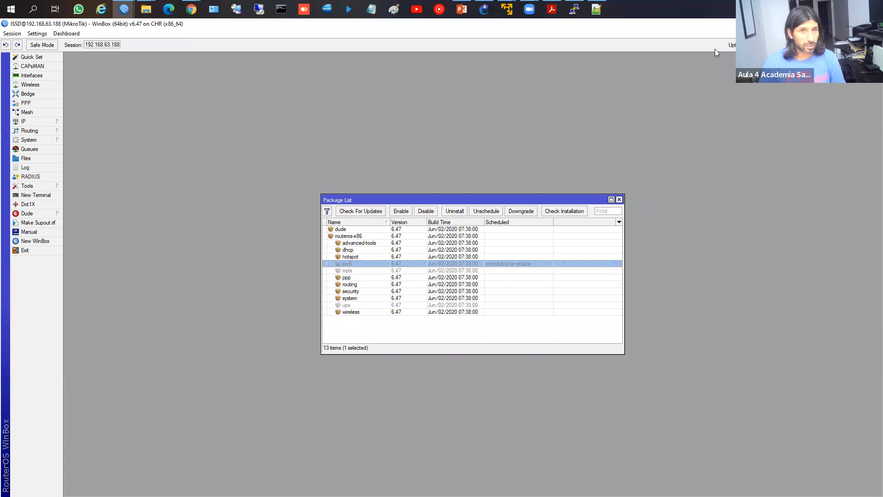
click(872, 24)
click(124, 9)
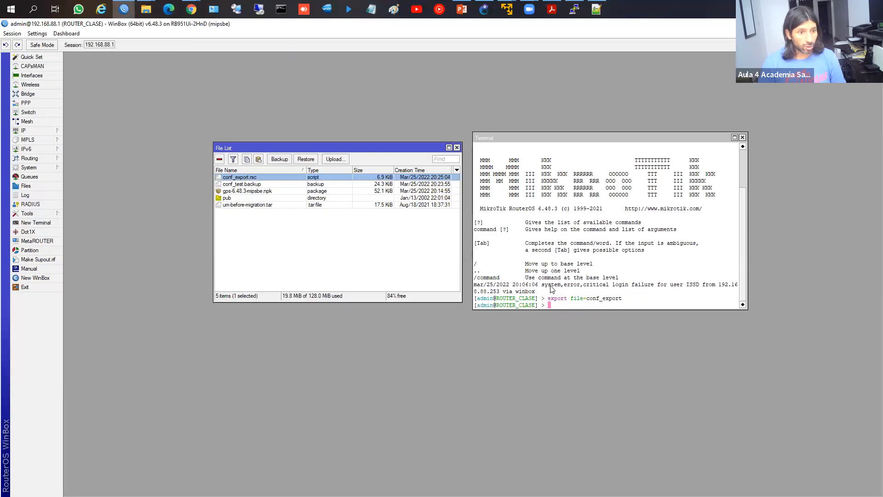
click(551, 286)
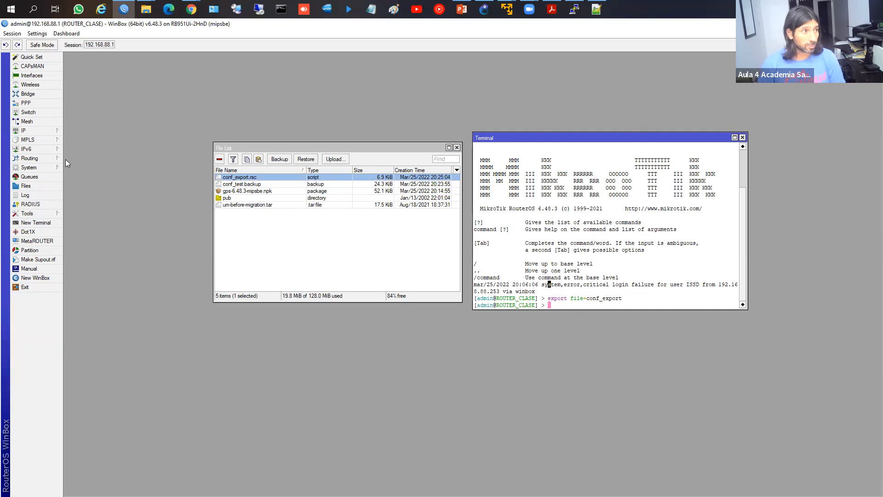
click(42, 132)
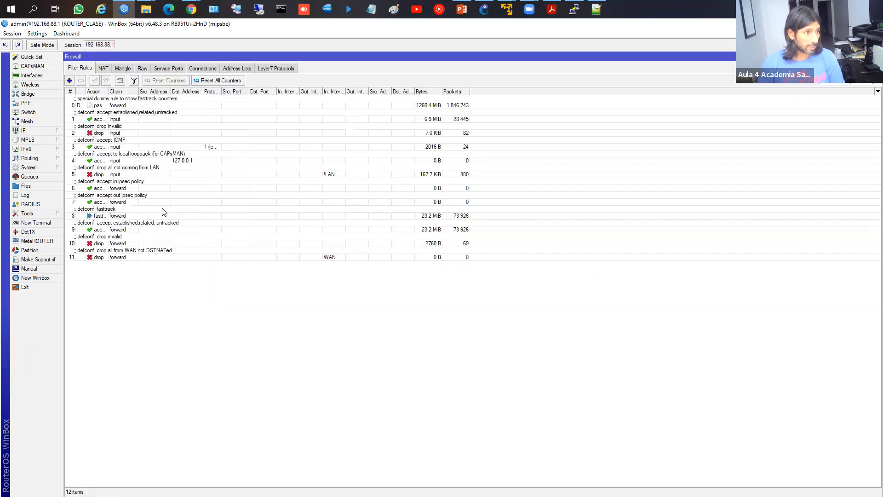
click(77, 205)
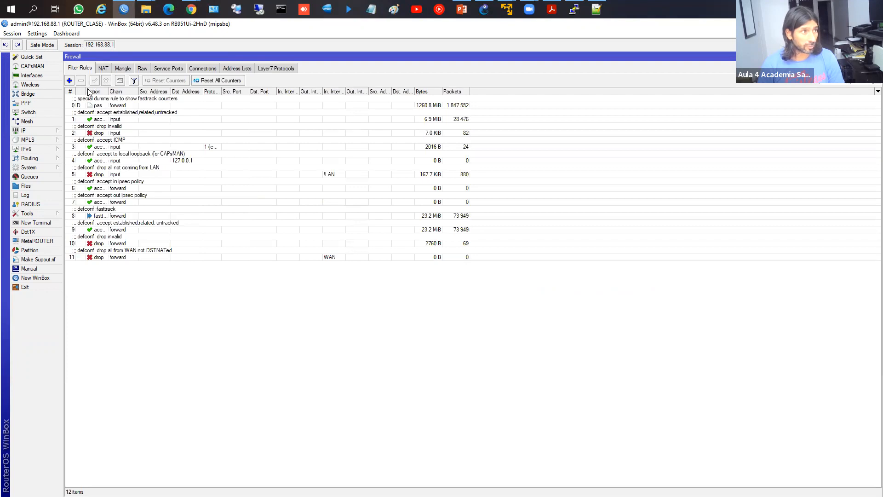
Step: Run 'ip firewall export file=firewall' in a new Terminal and open the File List
click(36, 223)
text(ip)
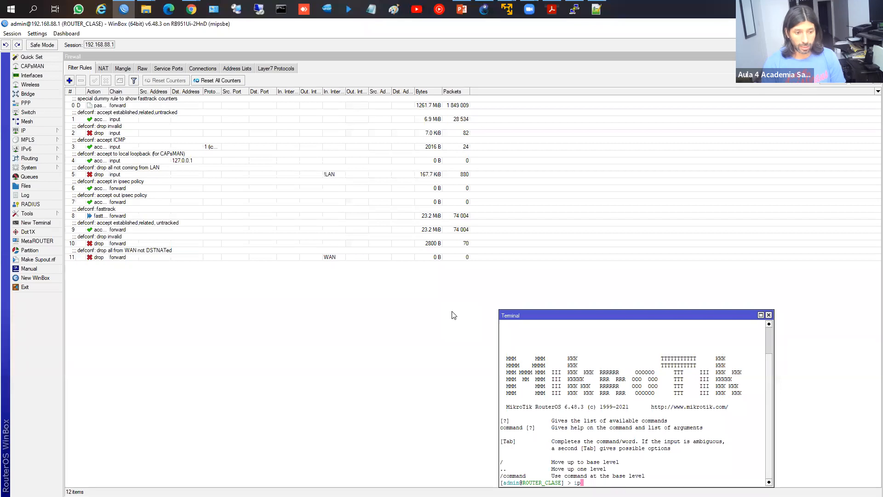
text( firewall e)
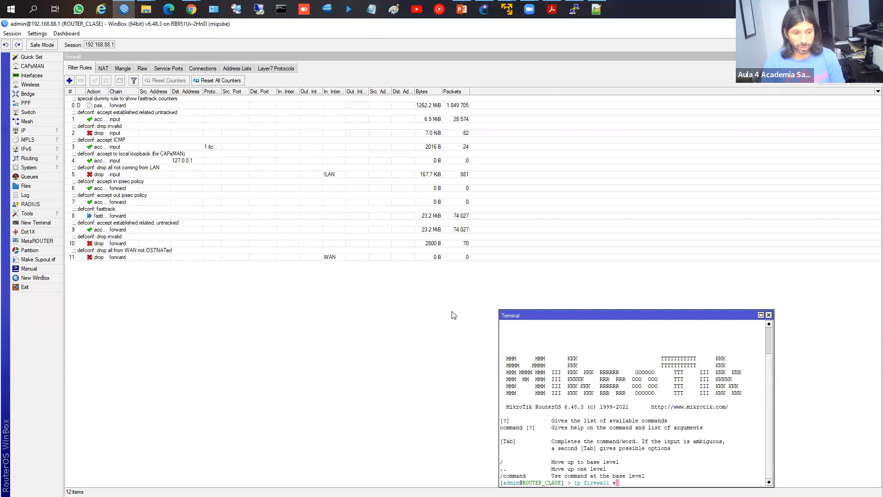
text(xport file=fire)
text(wall)
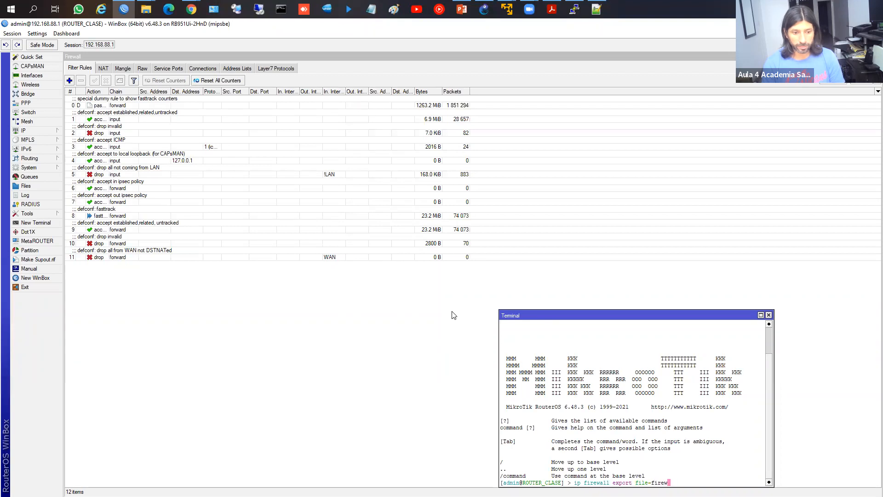
key(Return)
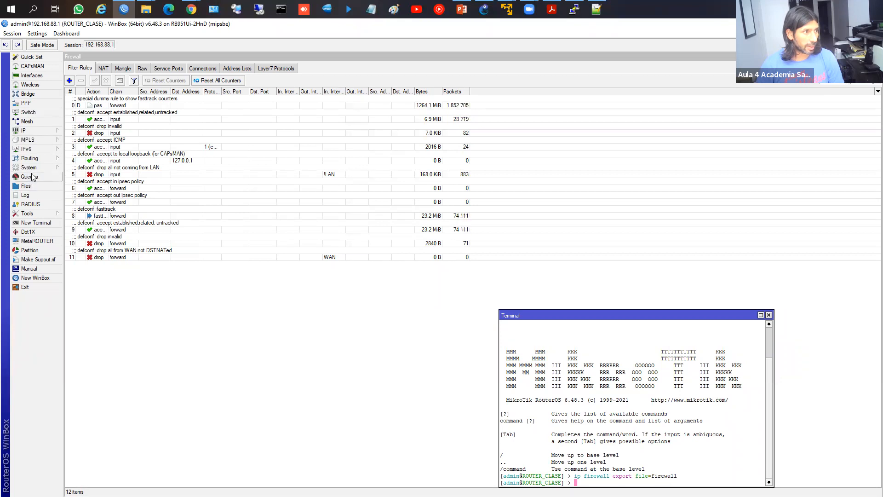
click(26, 186)
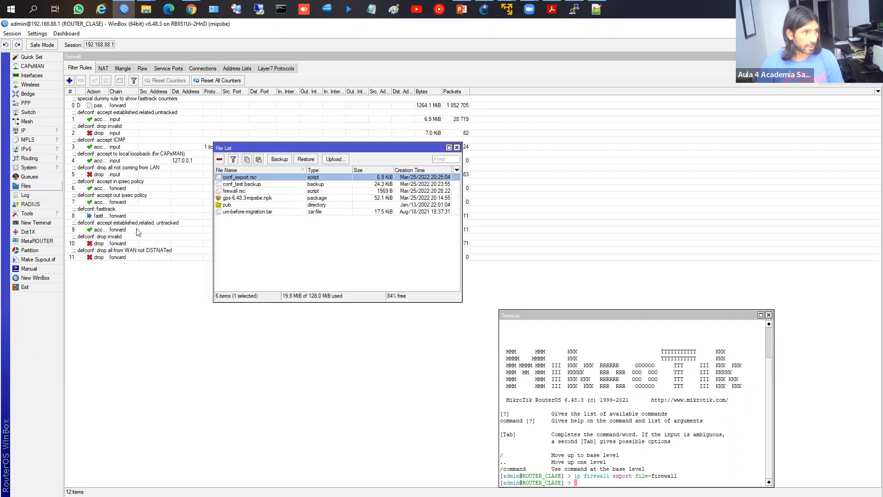
Step: Download firewall.rsc from the router to the desktop folder
click(233, 192)
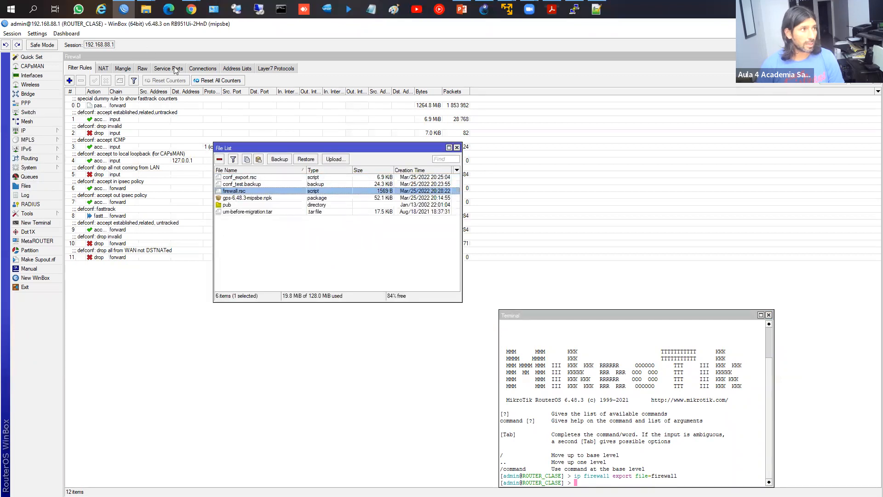
right_click(235, 189)
click(264, 264)
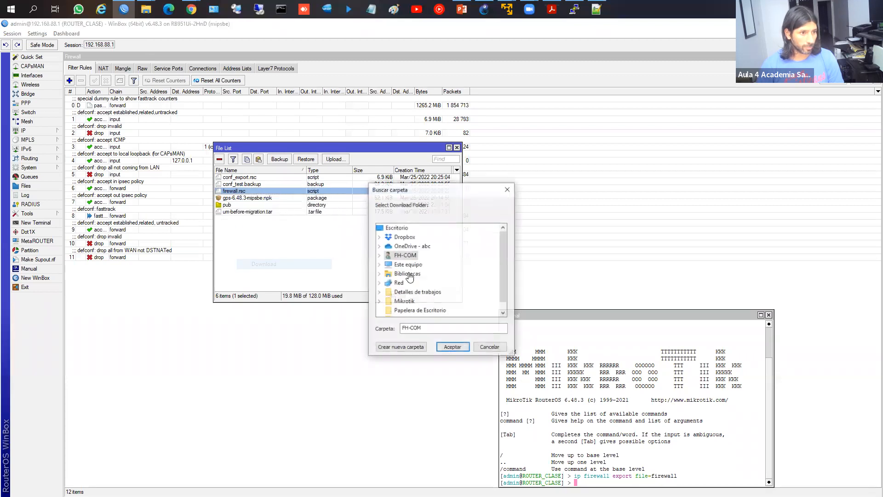
click(443, 347)
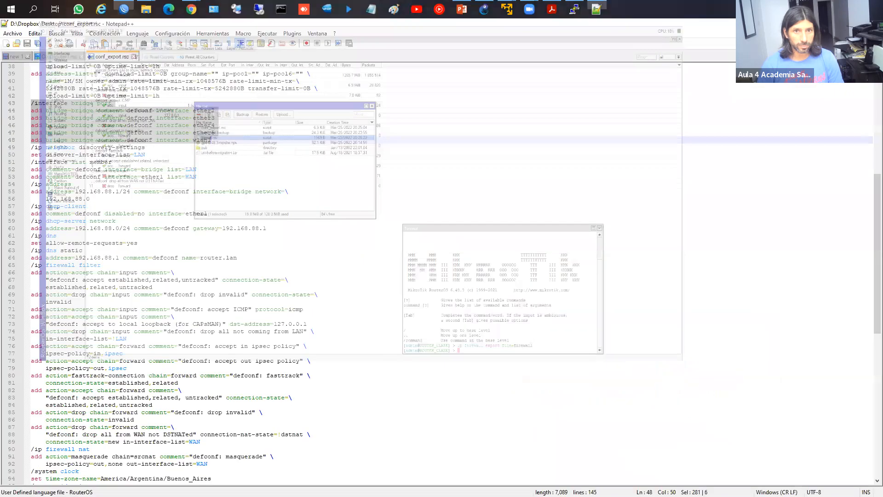
Step: View the downloaded firewall.rsc in Notepad++, then return to WinBox
click(64, 99)
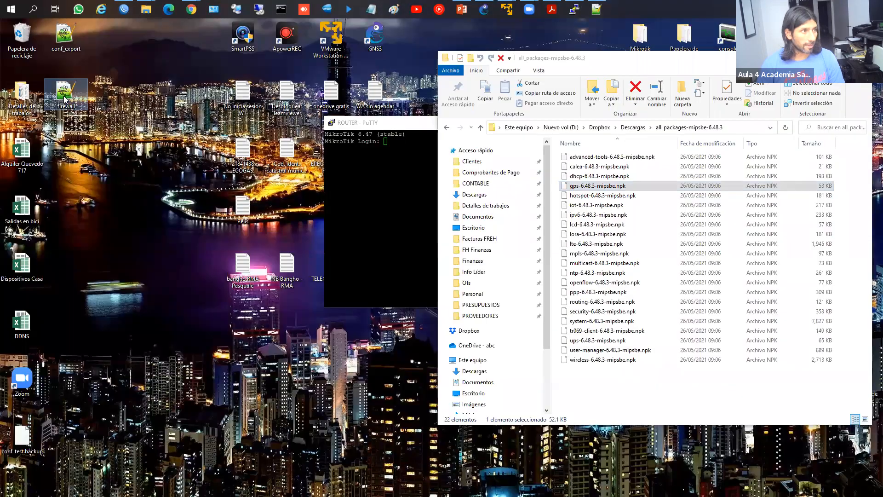
double_click(64, 99)
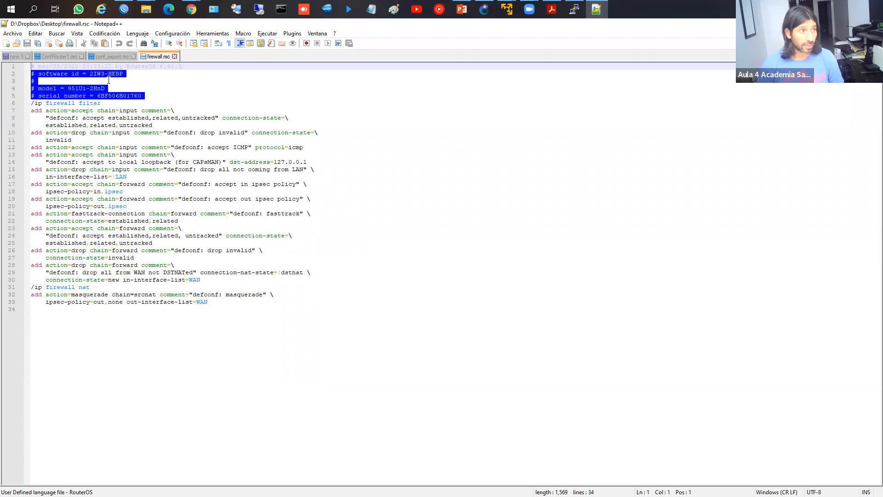
click(125, 11)
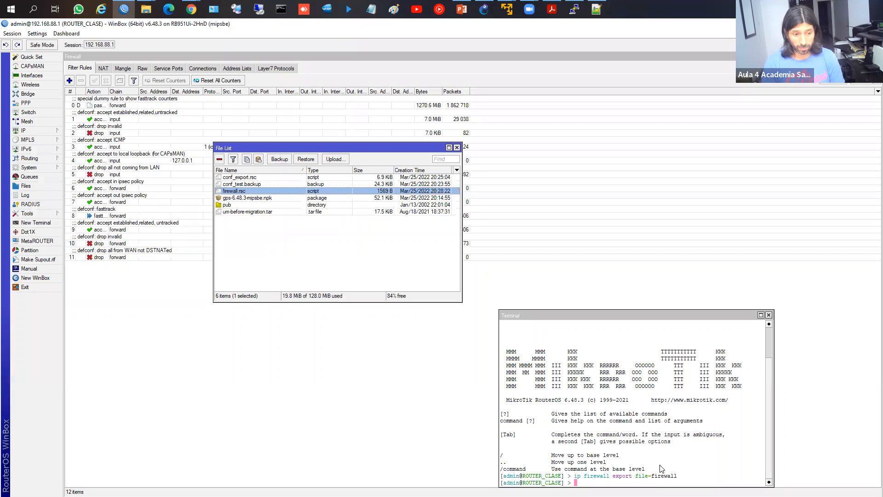
Step: Start an 'import fi' command in the Terminal, trying Tab completion for the firewall file name
drag(597, 315, 566, 207)
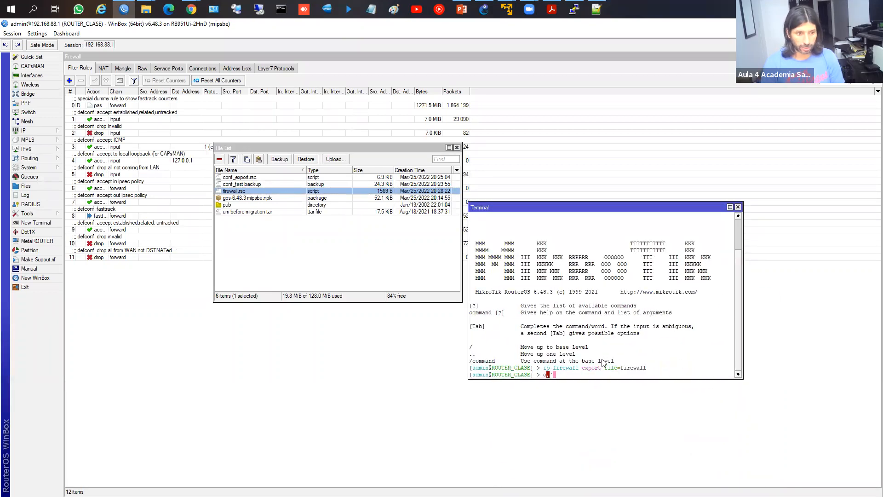
click(338, 161)
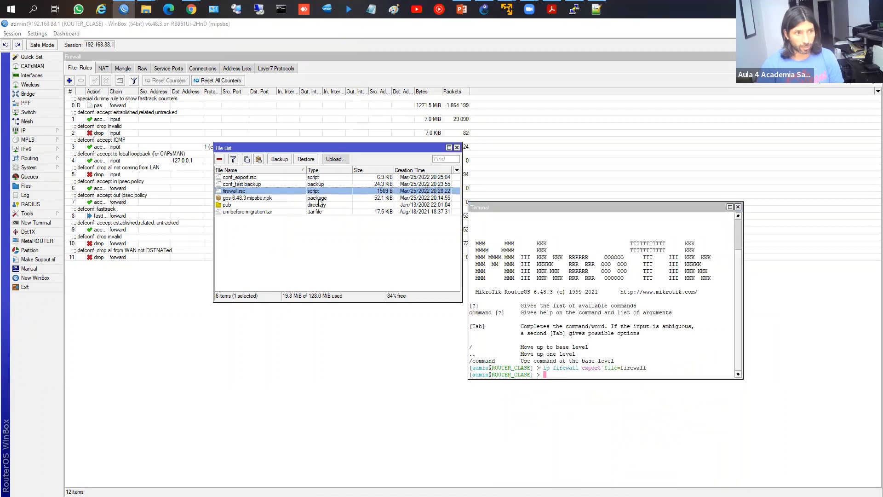
click(409, 272)
click(579, 363)
text(import fi)
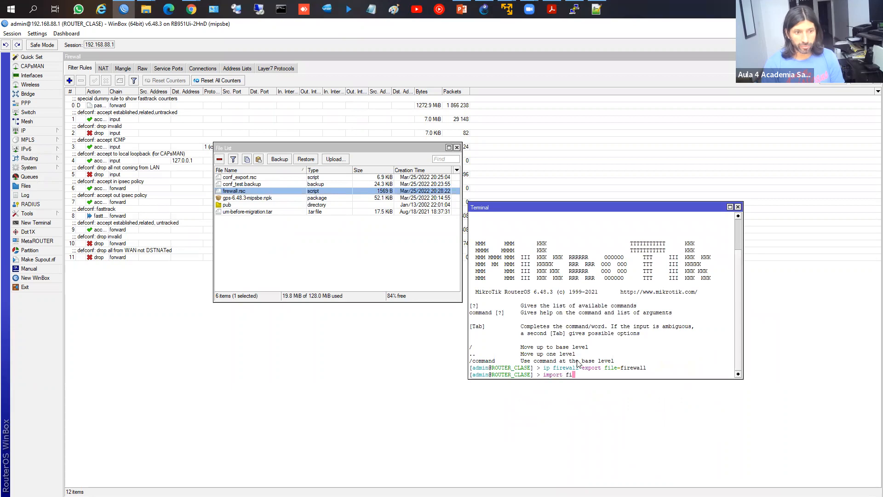
key(Tab)
key(Tab)
text(l)
key(Tab)
key(Tab)
key(Tab)
key(Tab)
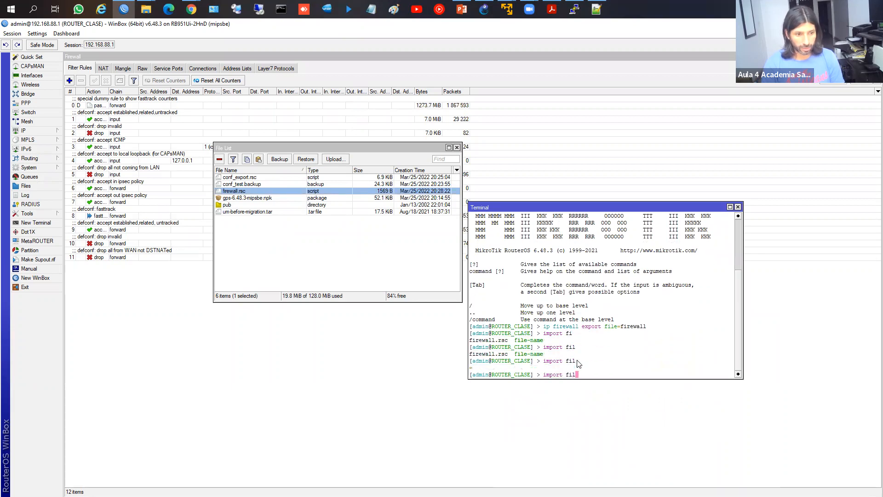
key(BackSpace)
key(BackSpace)
key(BackSpace)
text(fi)
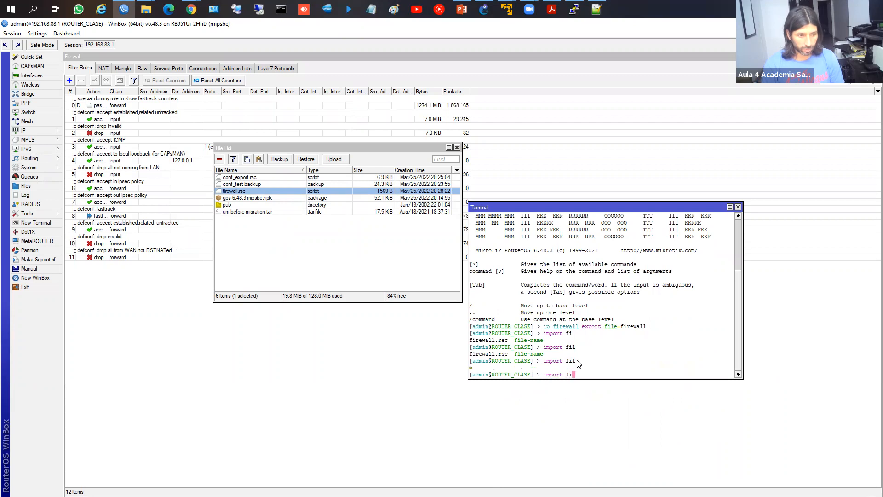
key(Tab)
key(Tab)
Step: Import firewall.rsc, then select rule 12, the first duplicated filter rule, in the Firewall window
key(BackSpace)
key(BackSpace)
text(fi)
key(Tab)
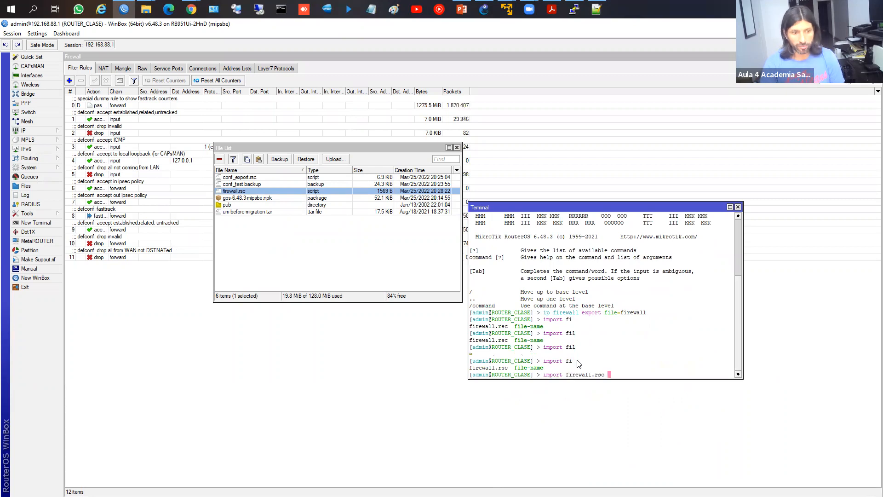
key(Return)
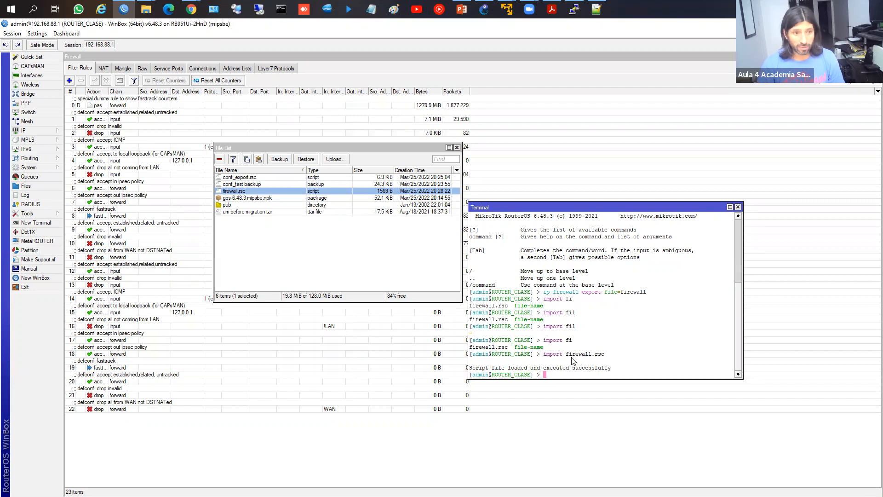
click(156, 274)
click(154, 271)
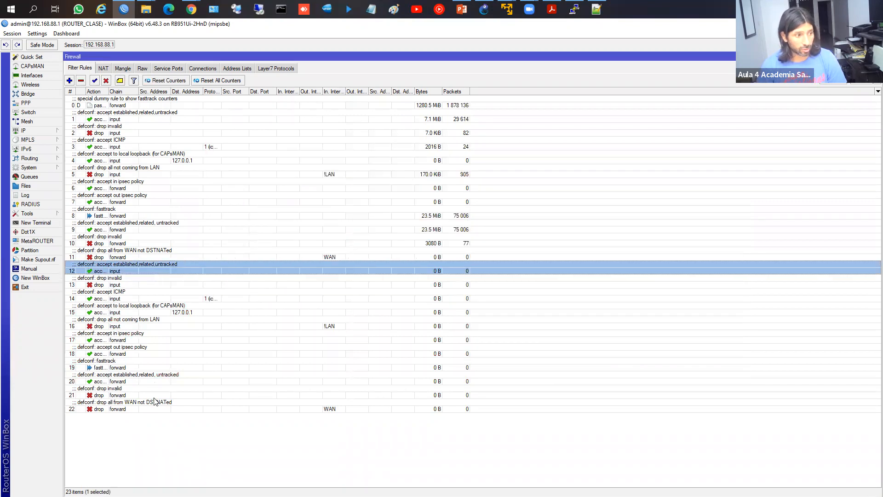
Step: Select the imported duplicate filter rules 12 through 22 together, then bring the PowerPoint slides forward
click(154, 408)
click(142, 269)
click(139, 253)
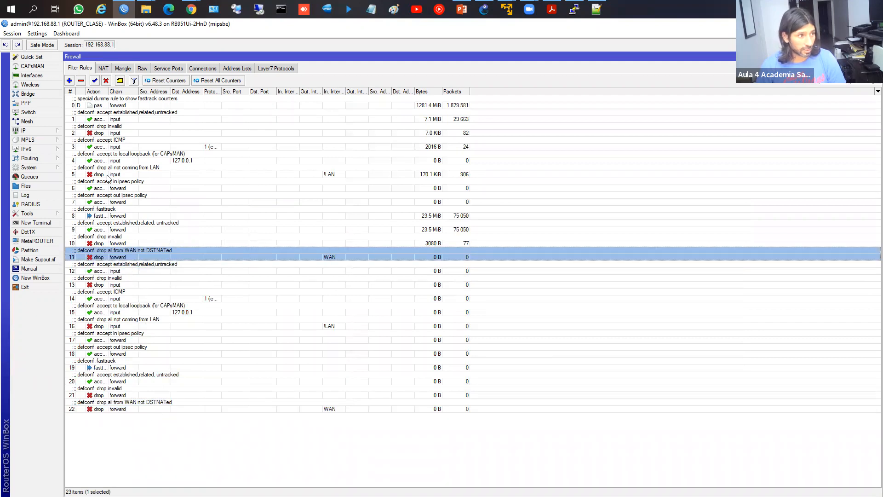
click(132, 268)
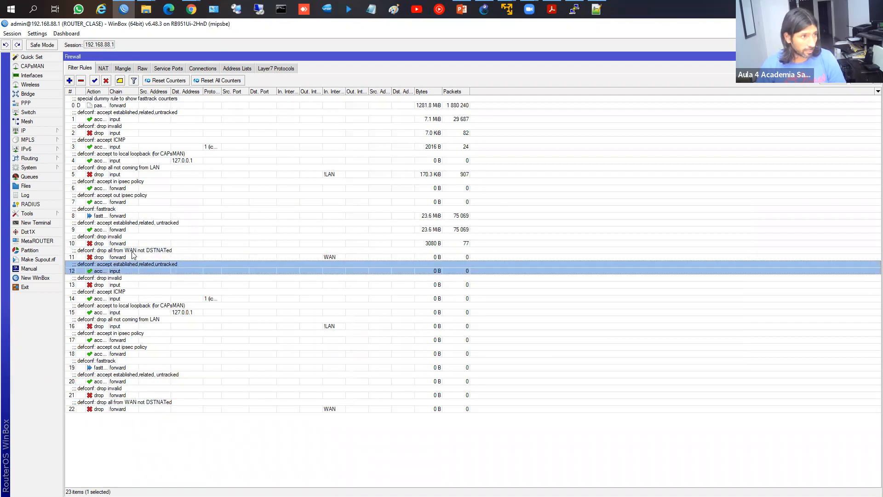
shift+click(134, 121)
click(116, 286)
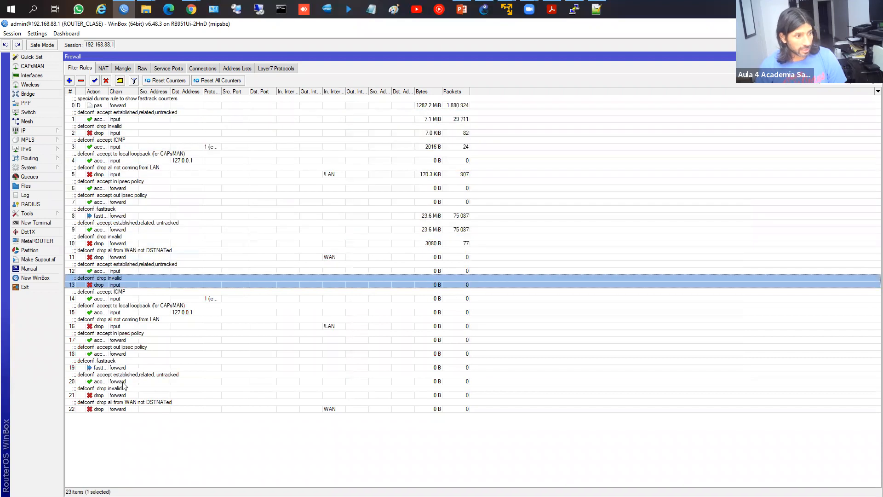
shift+click(124, 404)
click(146, 271)
shift+click(138, 408)
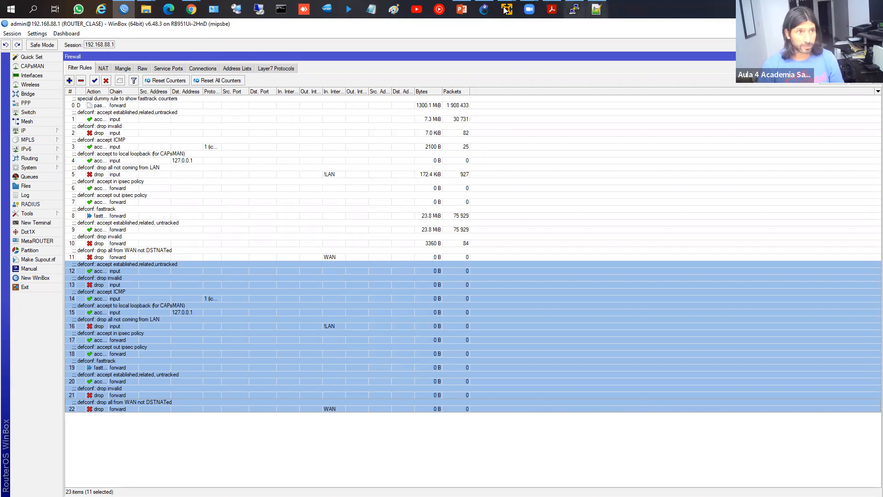
click(462, 9)
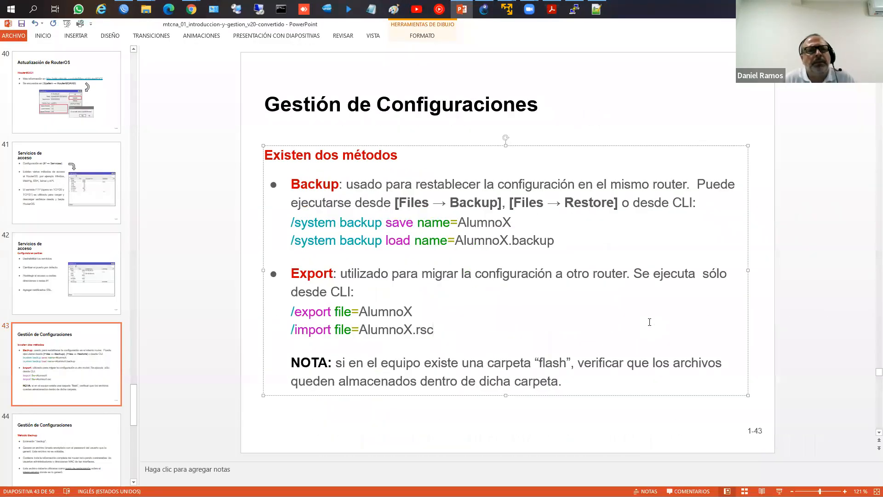
Step: Page through the export-method and licence-level slides, then return to the WinBox firewall rules
key(Page_Down)
key(Page_Down)
key(Page_Down)
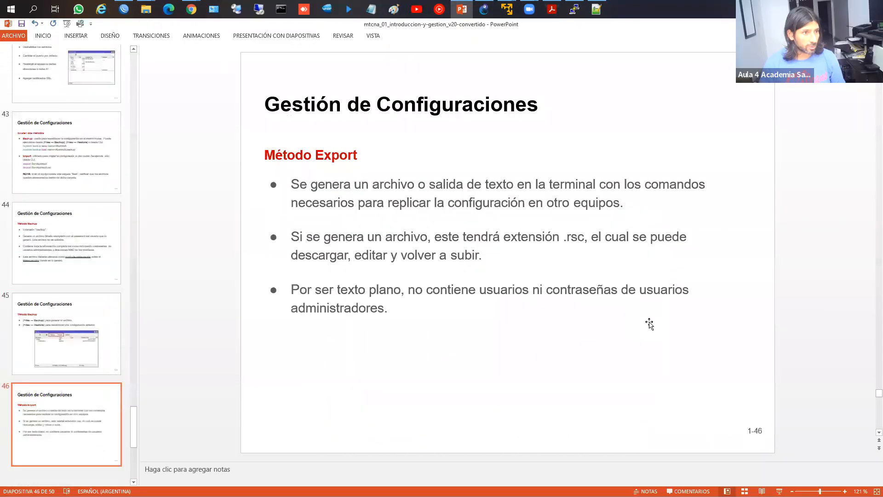
key(Page_Down)
key(Page_Down)
key(Page_Down)
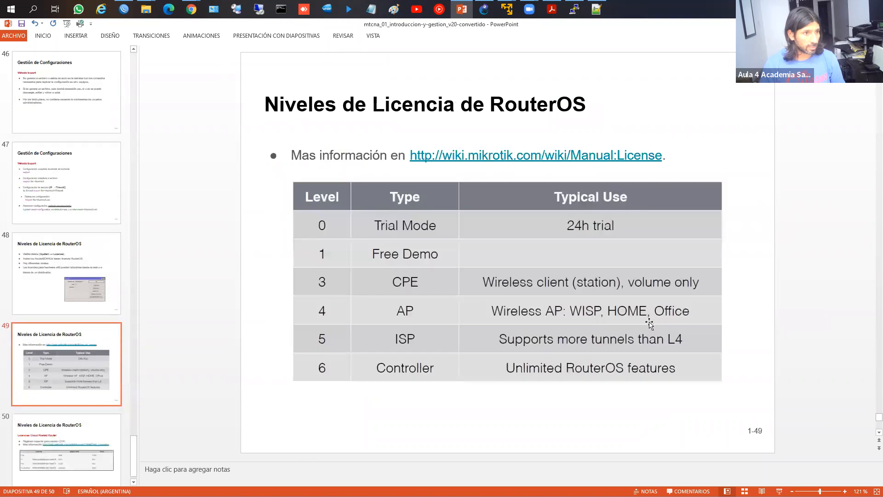
key(Page_Down)
key(Page_Up)
key(Page_Up)
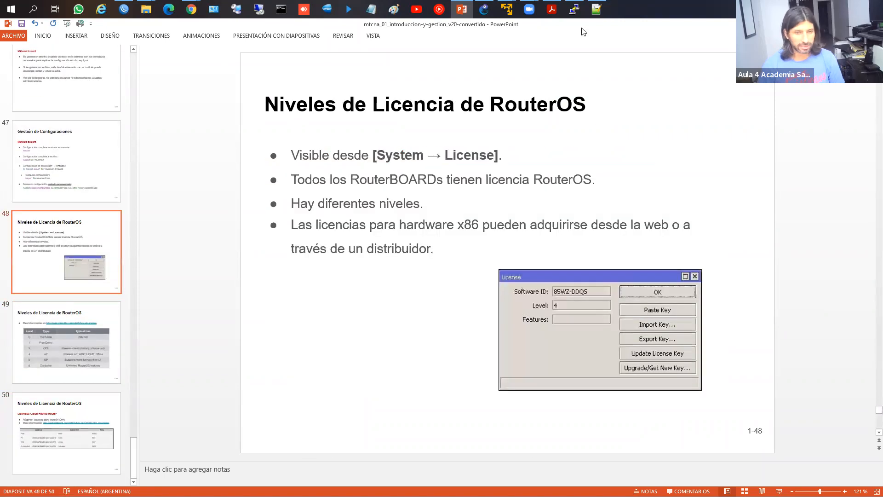
key(alt+Tab)
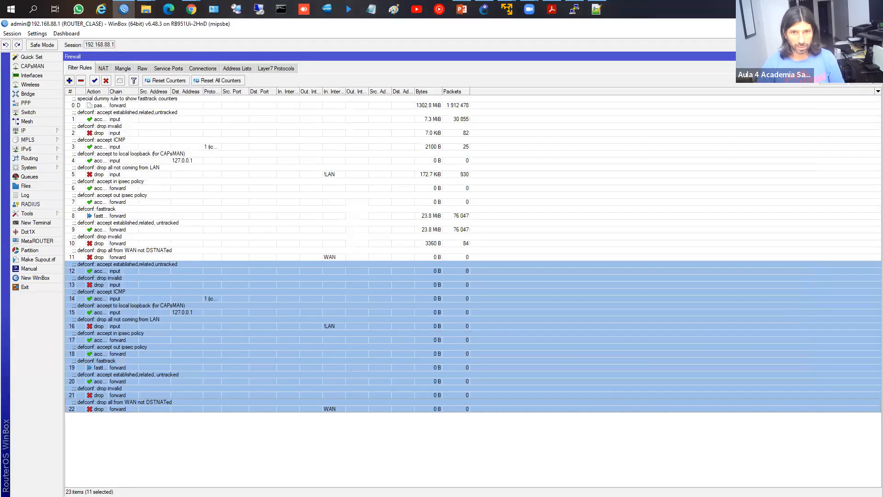